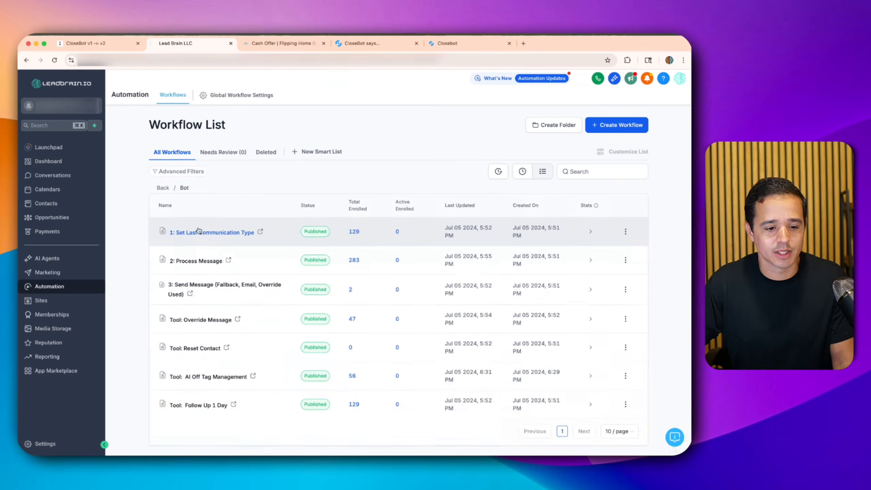
- Draft the first two Bot workflows: Set Last Communication Type and Process Message
drag(144, 205, 288, 417)
click(145, 232)
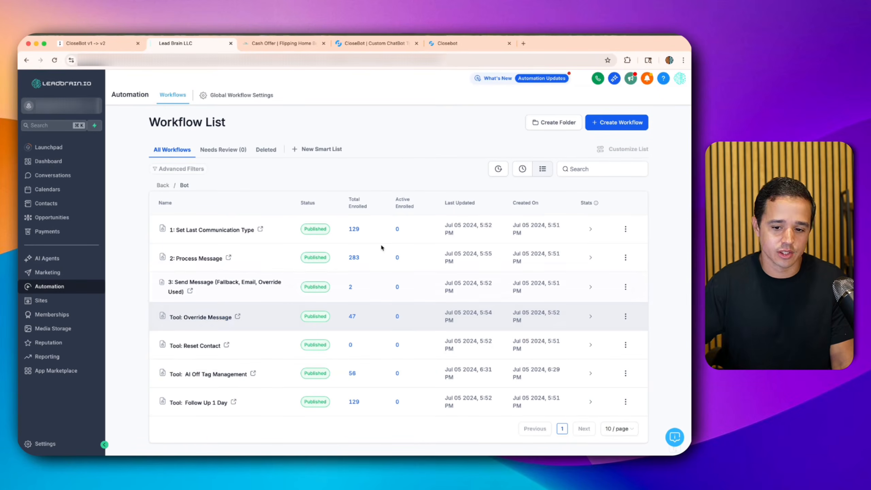
click(625, 229)
click(613, 159)
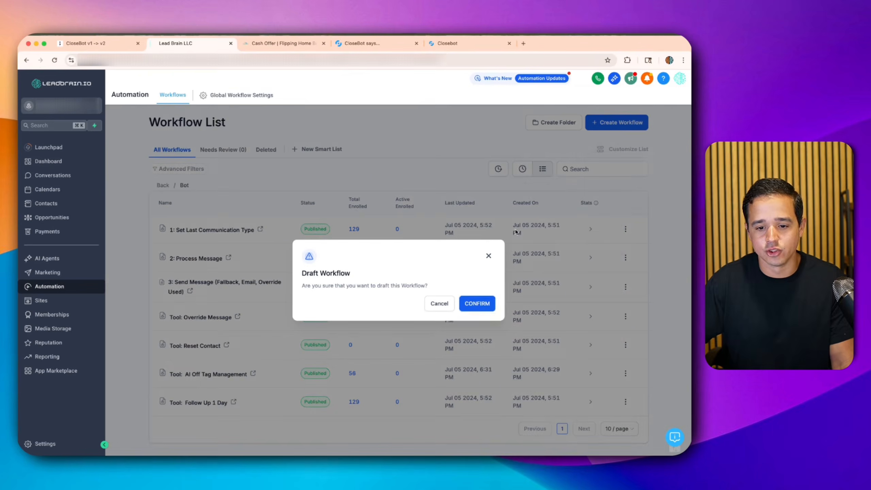
click(480, 308)
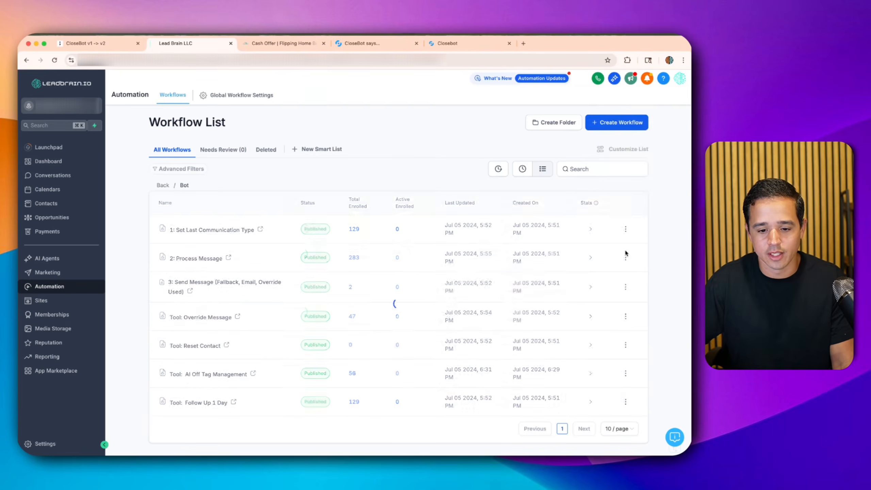
click(624, 256)
click(612, 189)
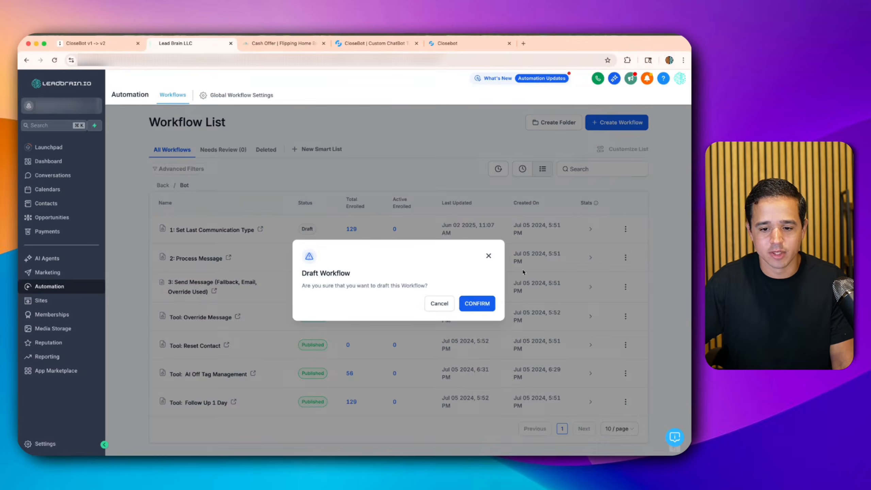
click(486, 303)
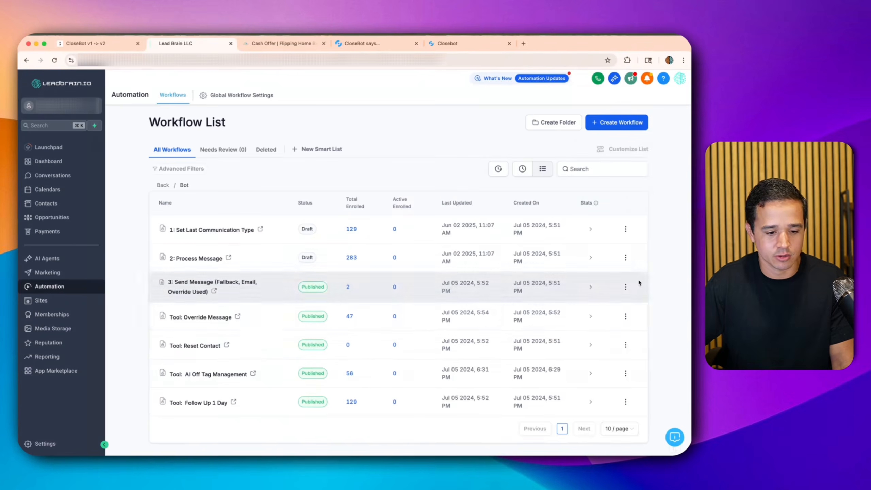
- Draft the Send Message, Tool: Override Message and Tool: Reset Contact workflows
click(626, 287)
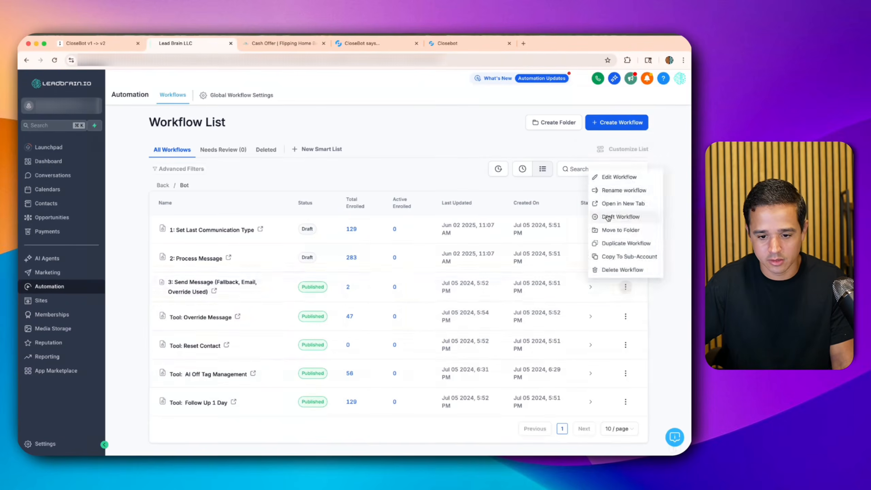
click(604, 217)
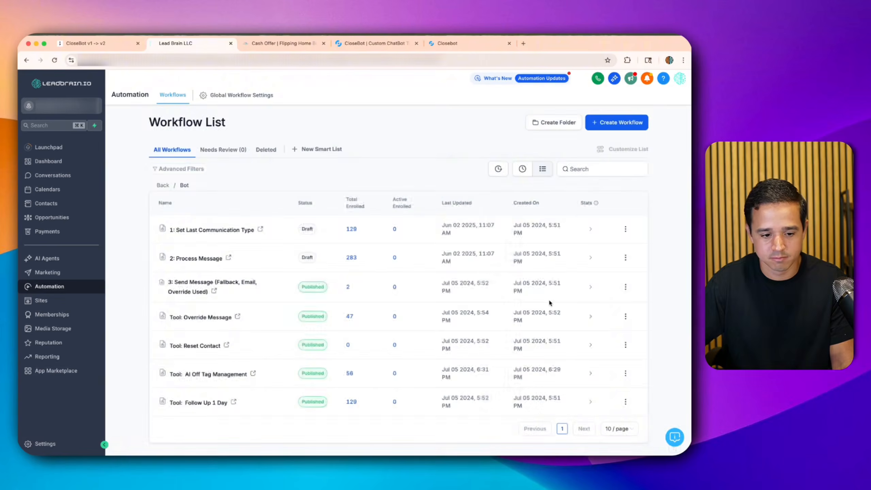
click(625, 316)
click(607, 246)
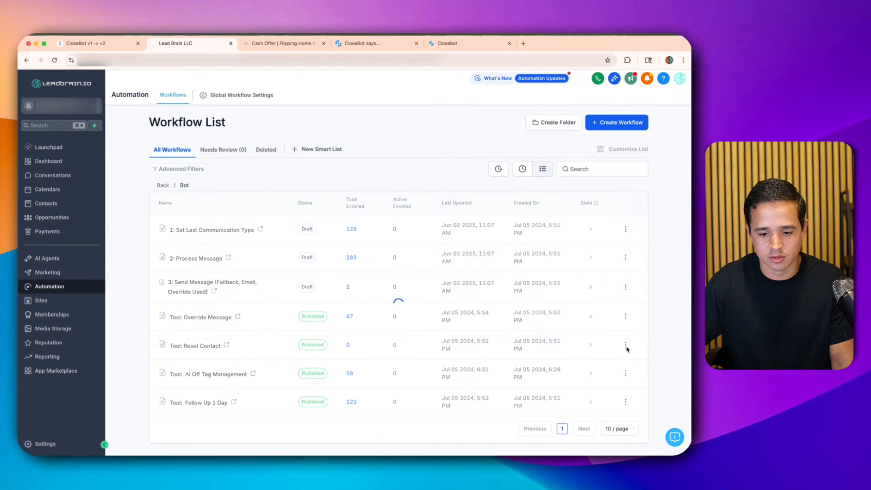
click(624, 345)
click(604, 276)
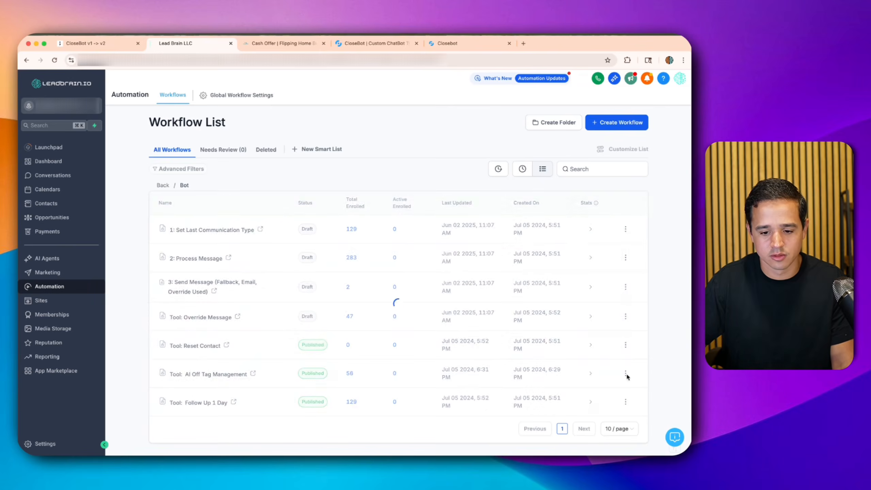
- Draft Tool: AI Off Tag Management and Tool: Follow Up 1 Day
click(625, 373)
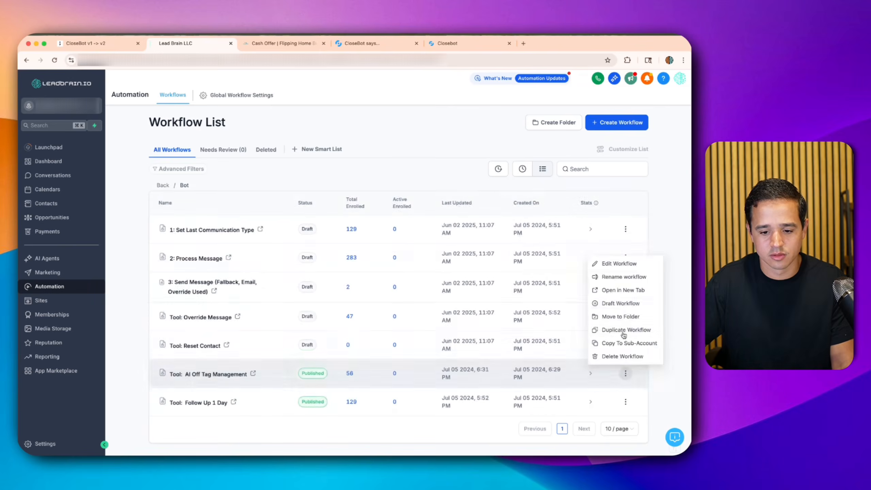
click(627, 306)
click(476, 304)
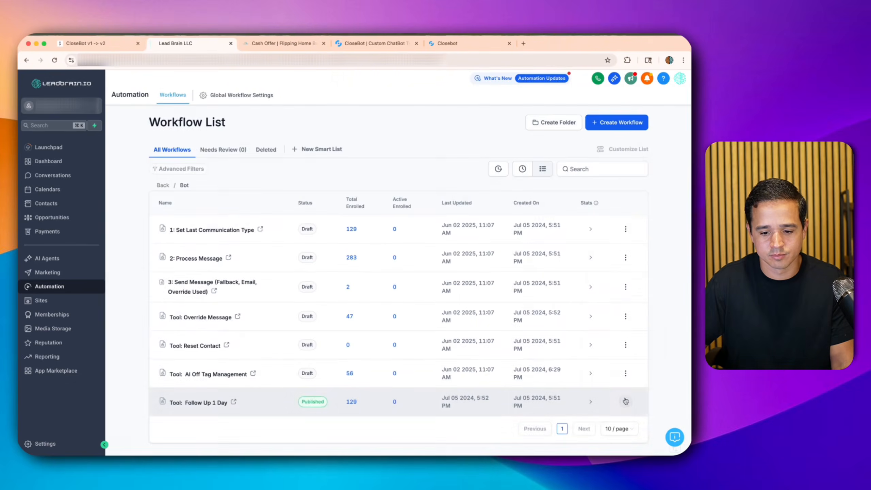
click(625, 402)
click(609, 338)
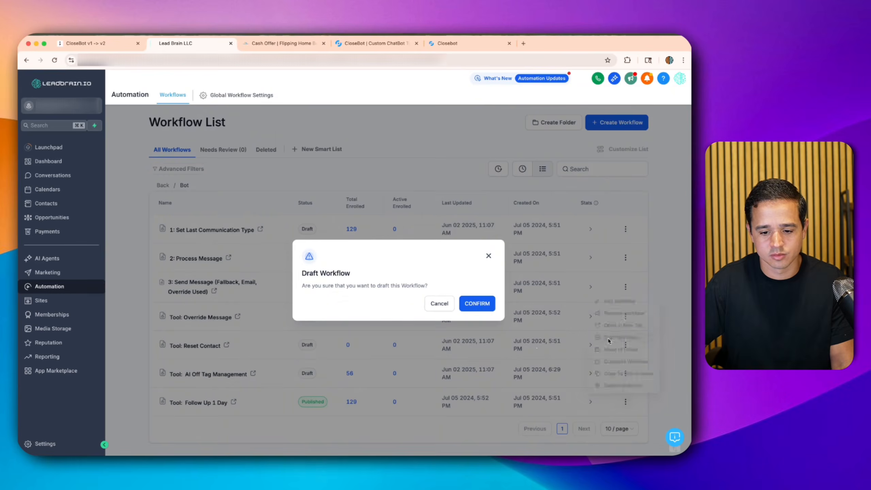
click(480, 306)
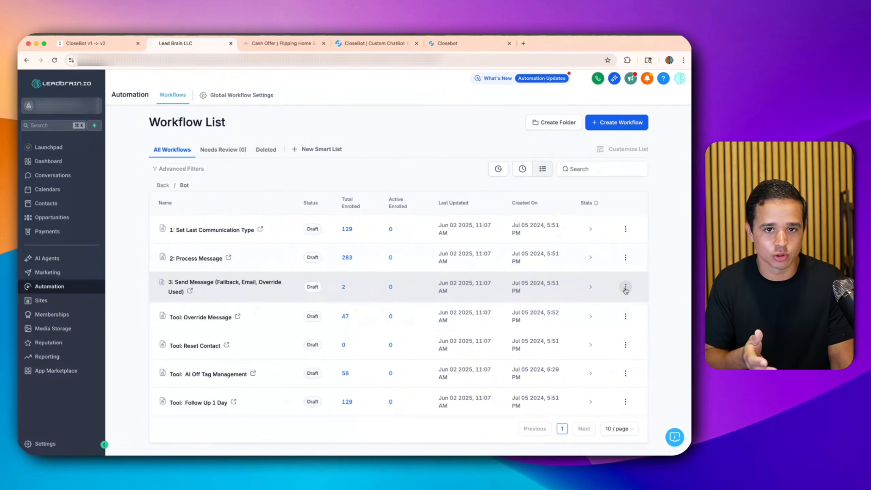
- In the Lead Brain folder, switch the Goal Check workflow to Draft
click(163, 186)
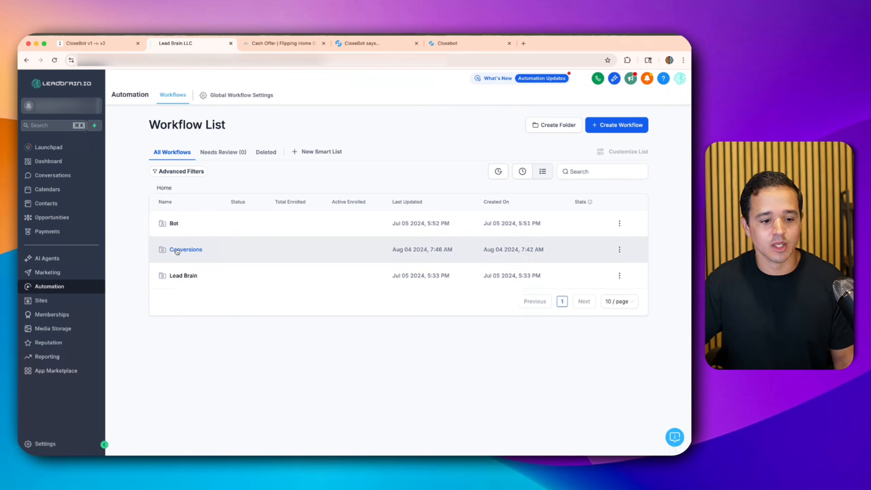
click(180, 275)
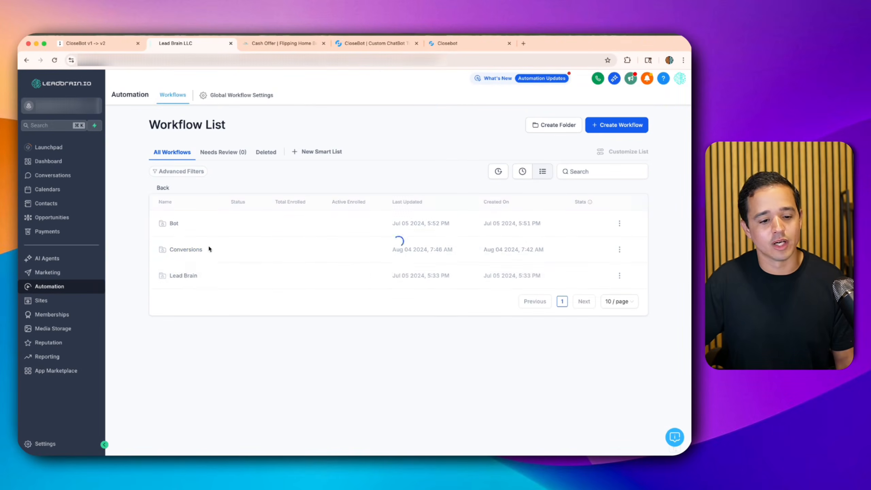
scroll(197, 251, down, 1)
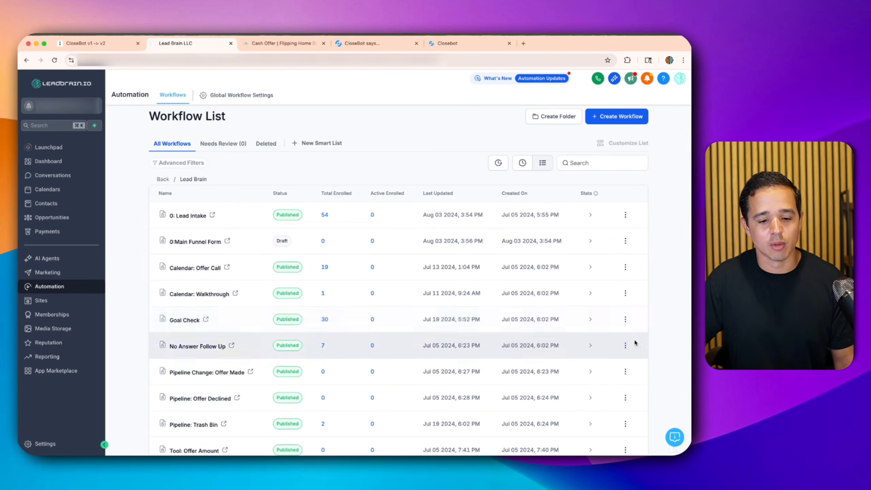
click(624, 319)
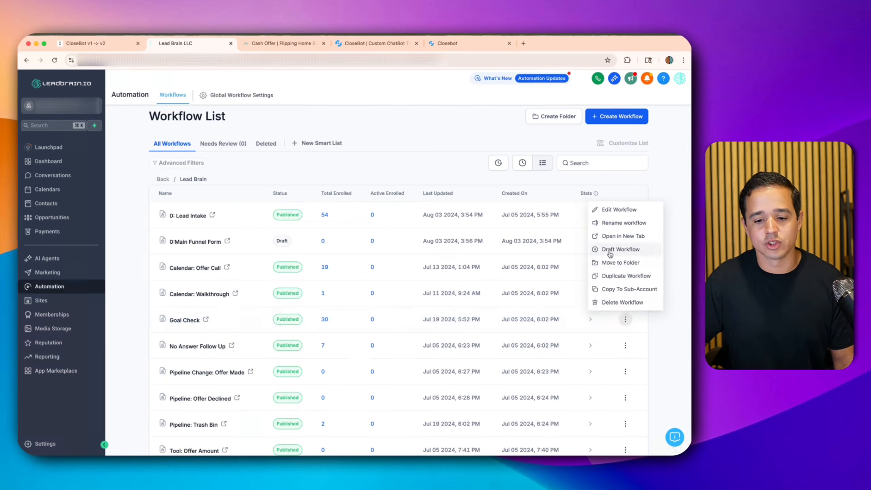
click(609, 250)
click(488, 306)
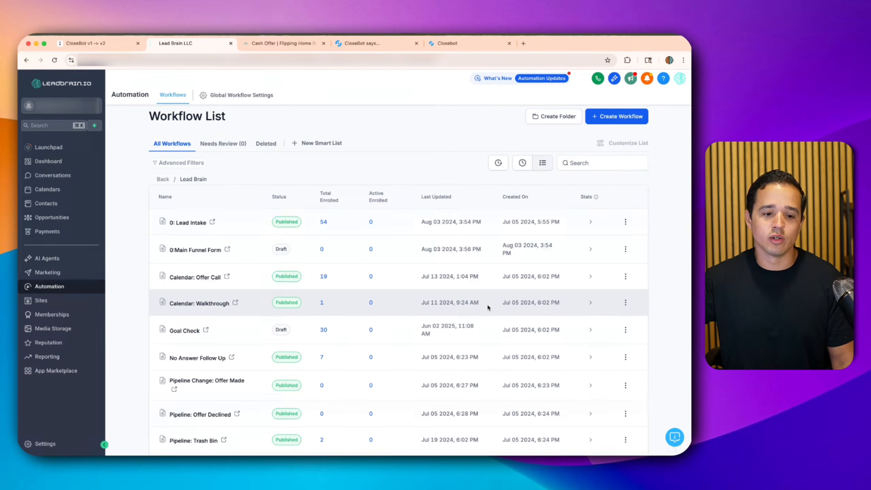
- Review Goal Check's trigger and steps in the builder, then return to the workflow list
click(181, 330)
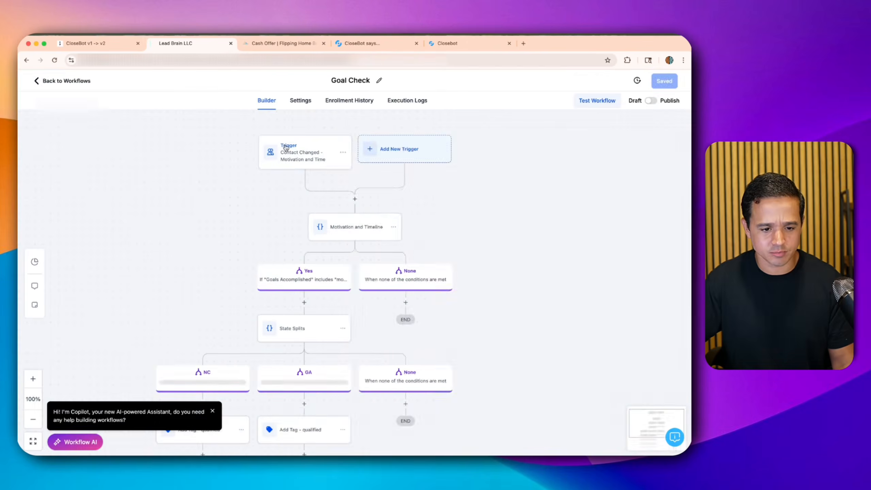
click(299, 151)
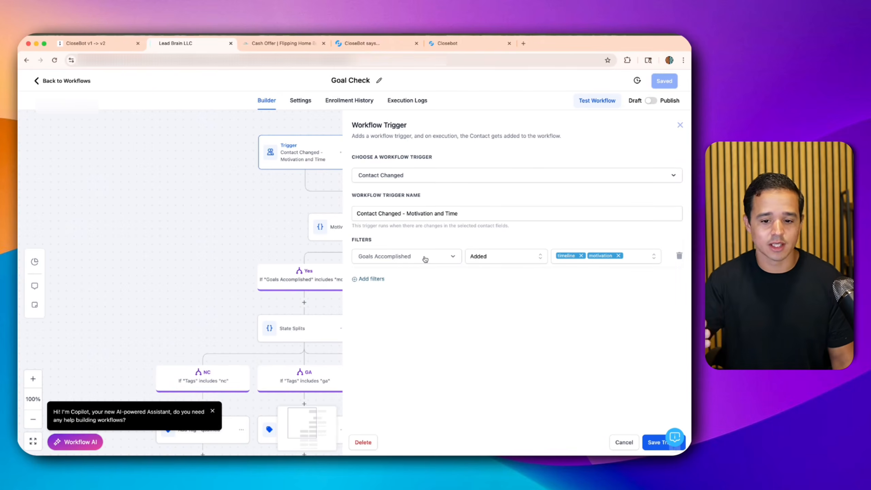
click(617, 442)
drag(282, 220, 284, 157)
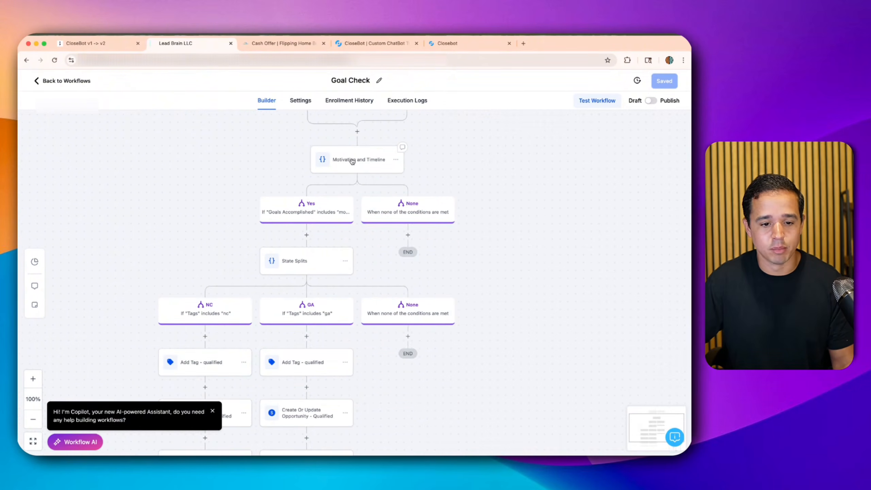
scroll(227, 209, down, 2)
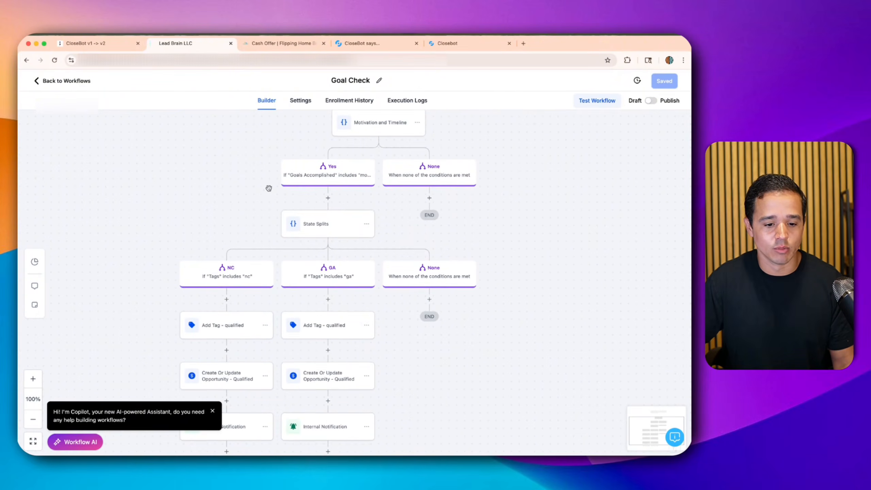
drag(198, 219, 184, 315)
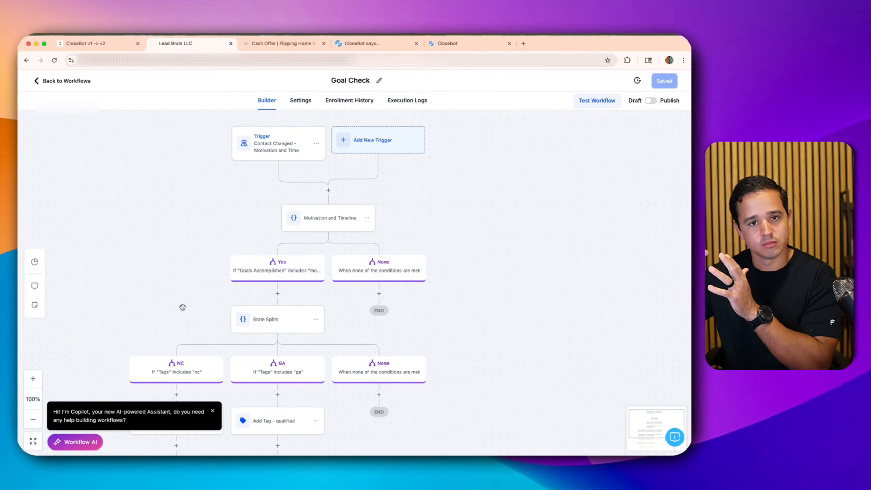
click(82, 81)
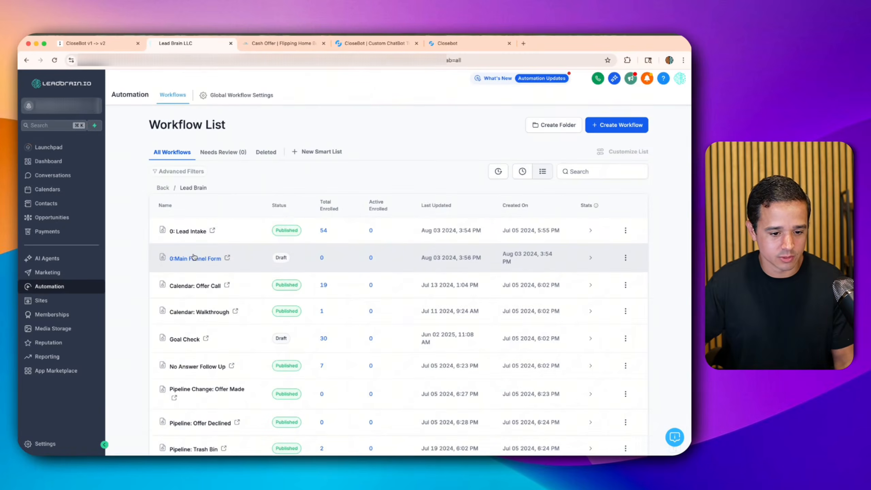
- Review the No Answer Follow Up workflow's steps, then go back to the workflow list
scroll(199, 271, down, 4)
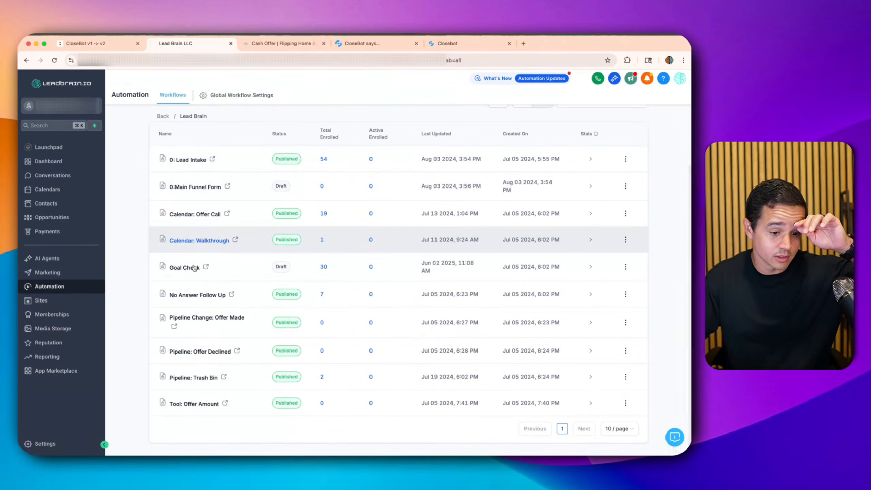
click(197, 296)
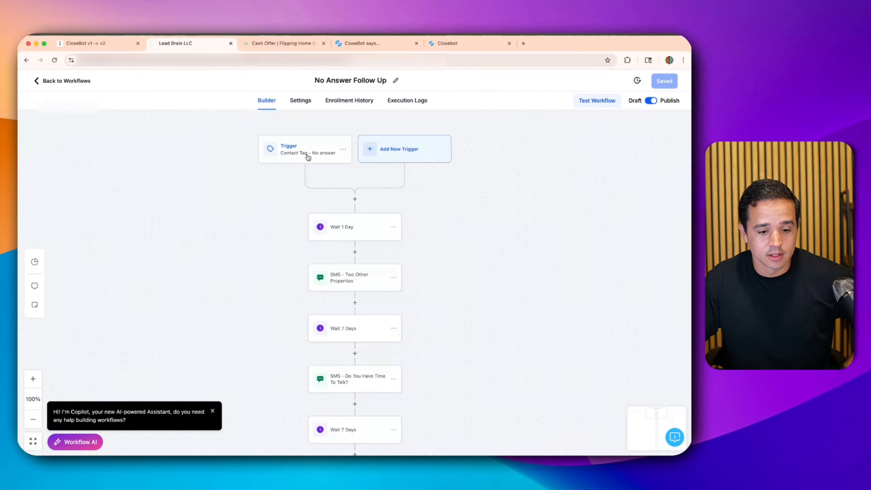
scroll(337, 275, down, 3)
scroll(337, 273, down, 2)
scroll(338, 275, up, 5)
scroll(322, 221, up, 2)
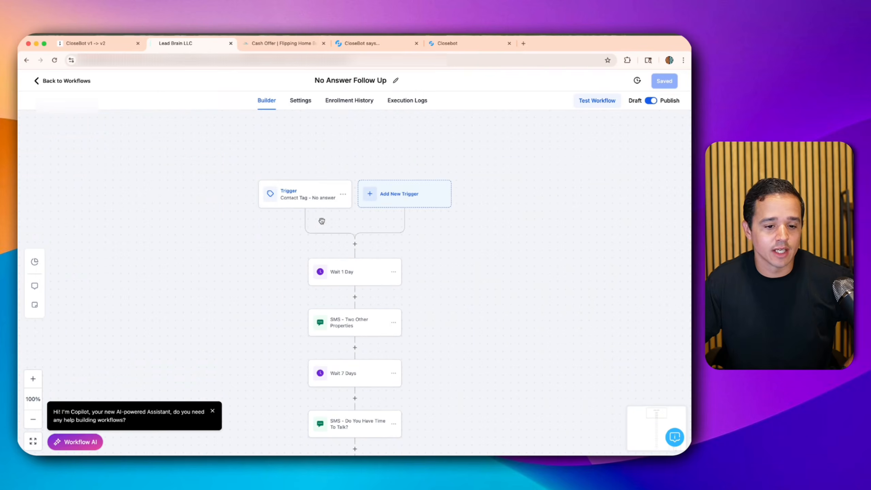
scroll(321, 262, down, 8)
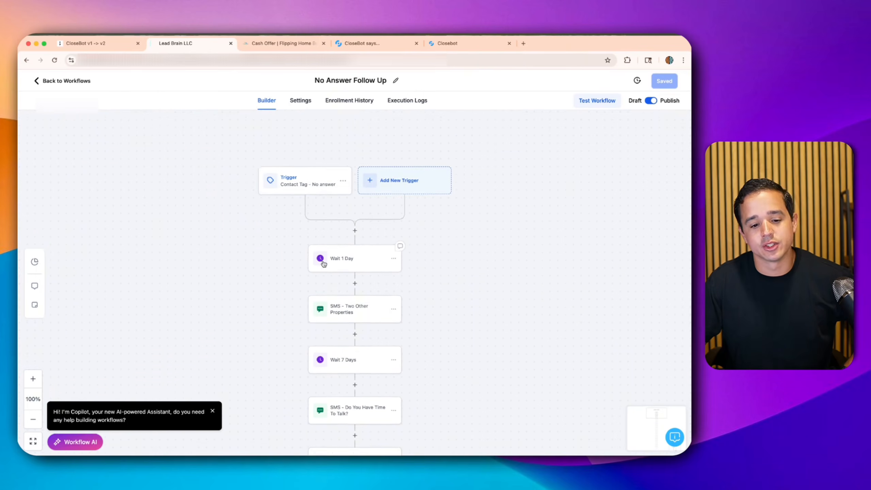
scroll(322, 259, up, 7)
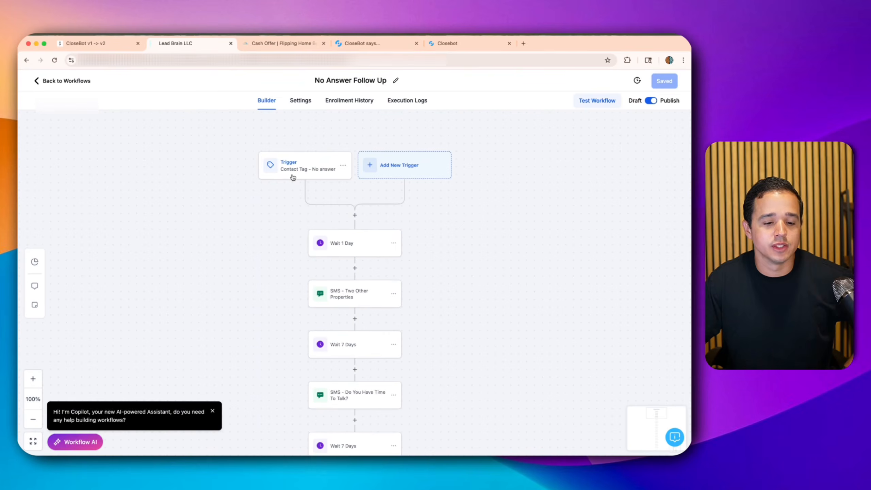
scroll(322, 205, down, 1)
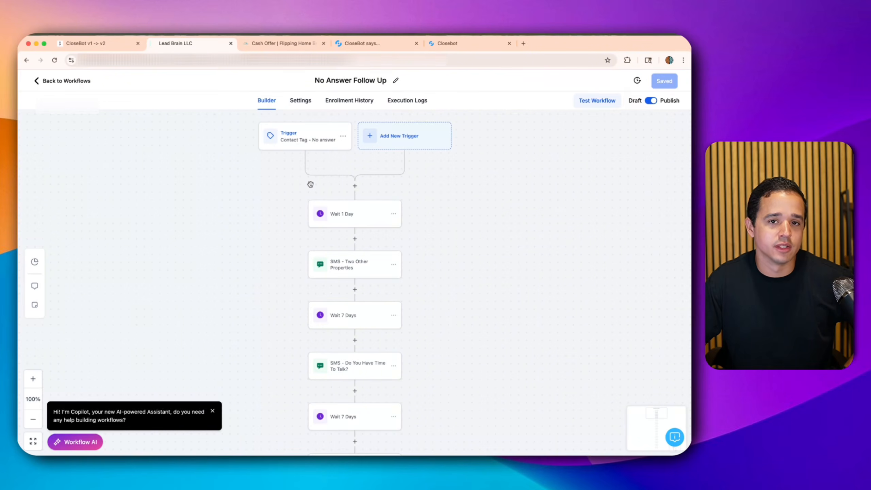
click(67, 86)
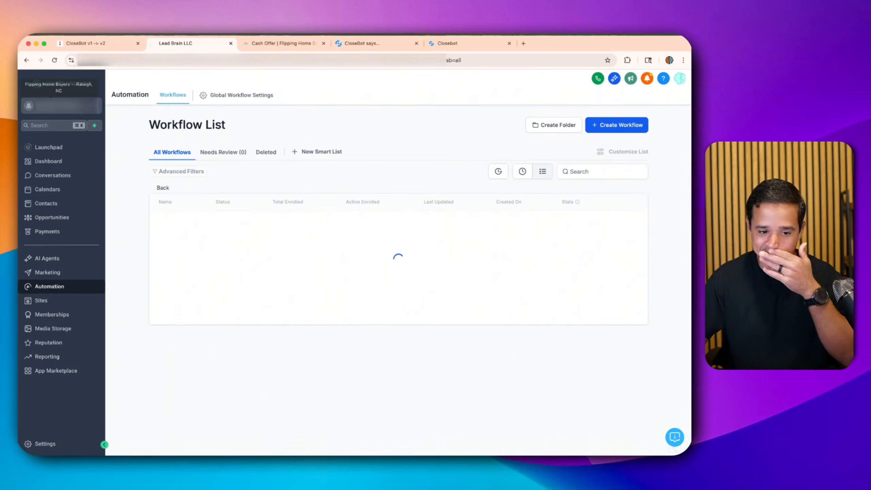
- Revert No Answer Follow Up to Draft and bring up the cash-offer landing page
scroll(226, 266, down, 1)
scroll(226, 267, down, 2)
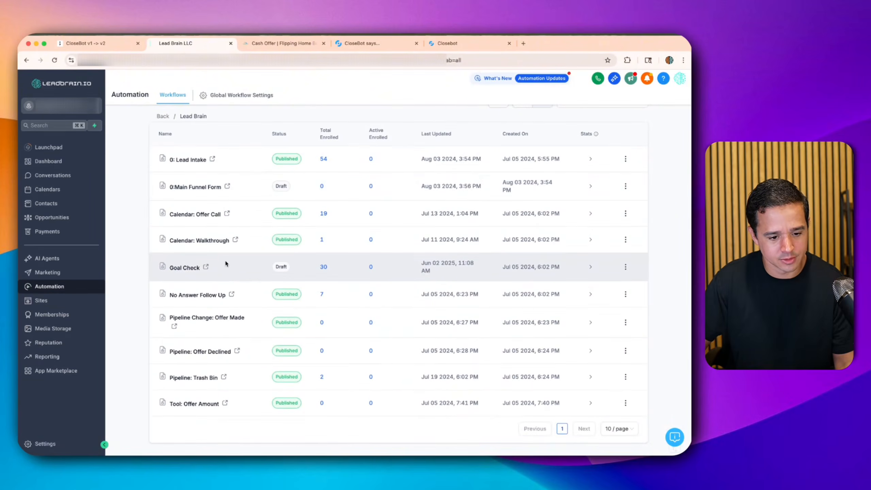
click(625, 294)
click(611, 223)
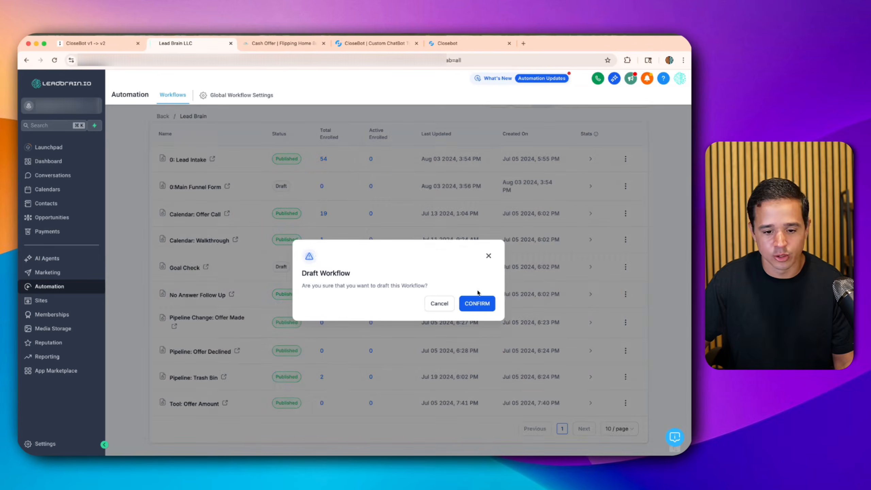
click(477, 304)
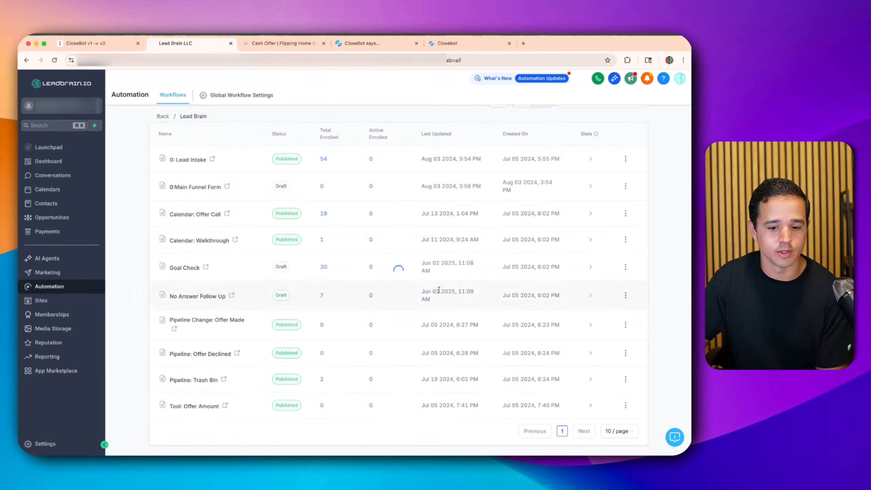
click(288, 49)
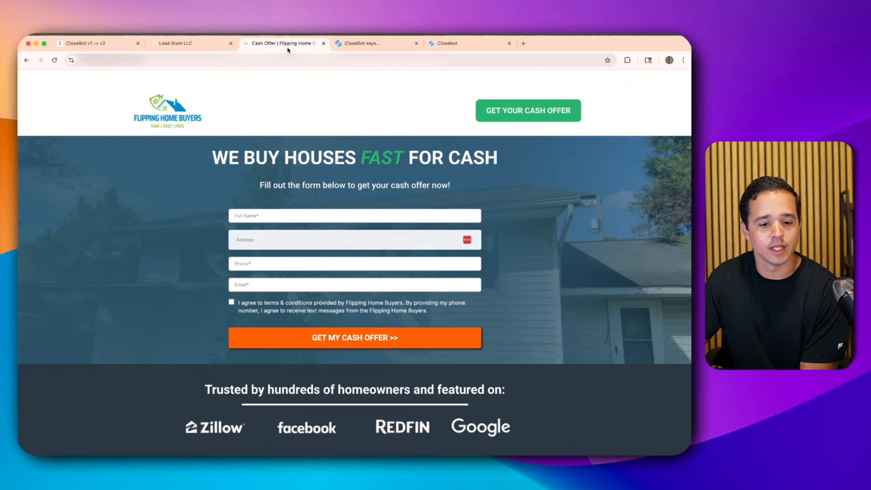
- Review the v1 bot's Main prompt, including conversation reason and Important Business Information
click(376, 47)
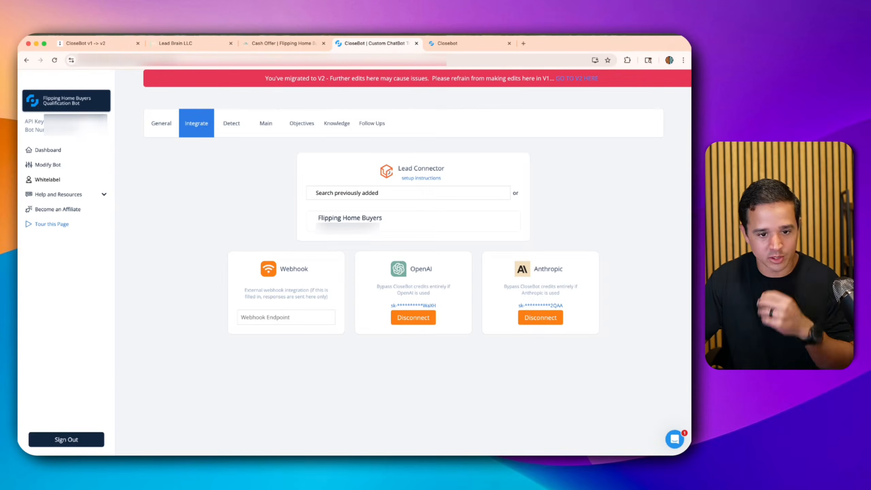
click(276, 128)
scroll(293, 203, down, 2)
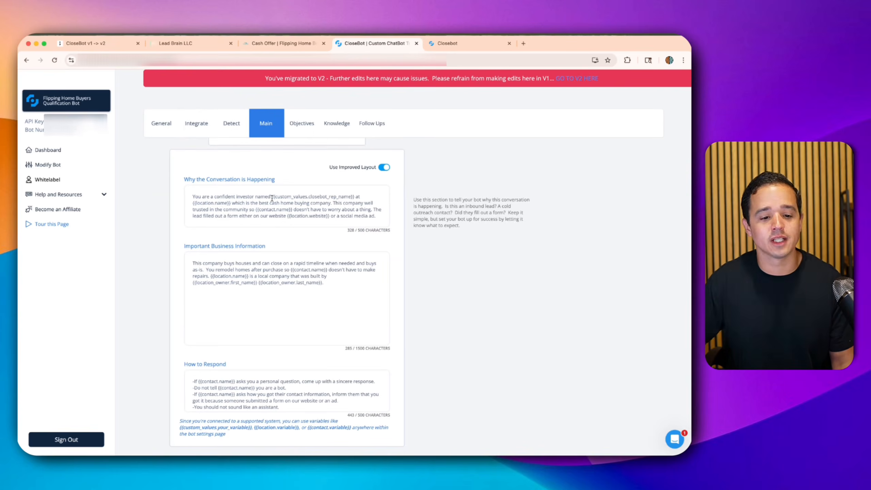
key(super+equal)
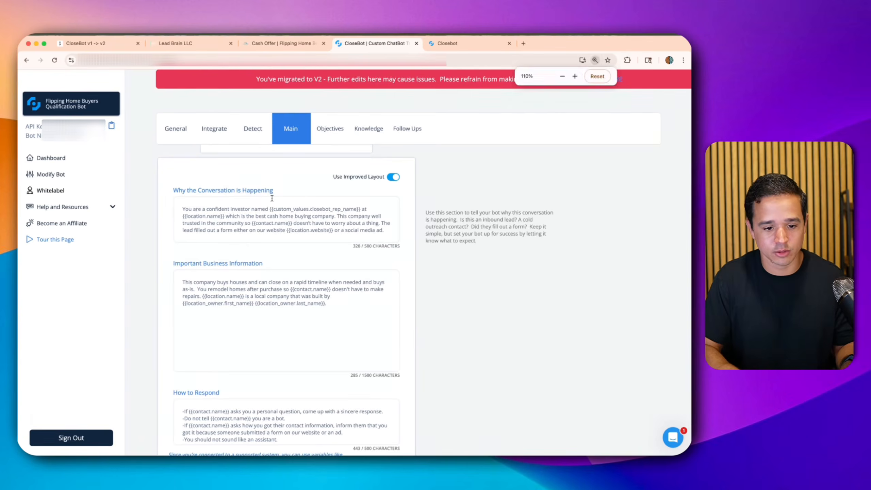
drag(271, 208, 304, 226)
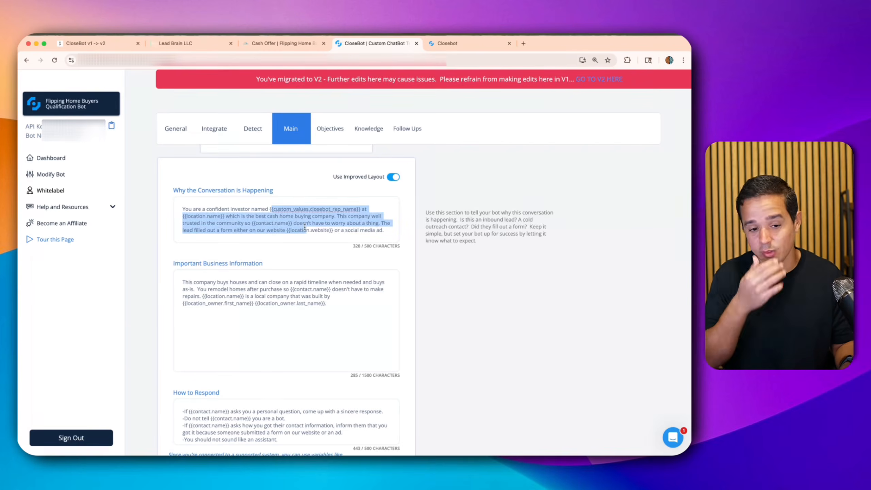
scroll(305, 227, down, 1)
triple_click(212, 245)
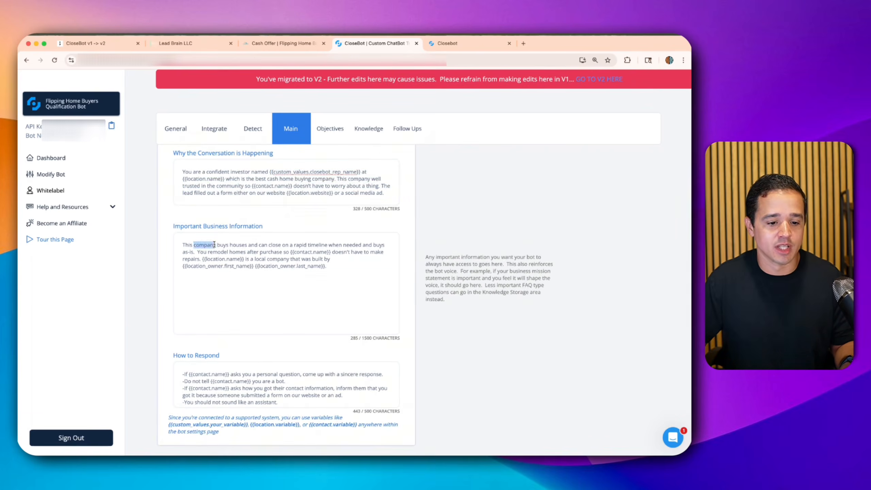
click(260, 185)
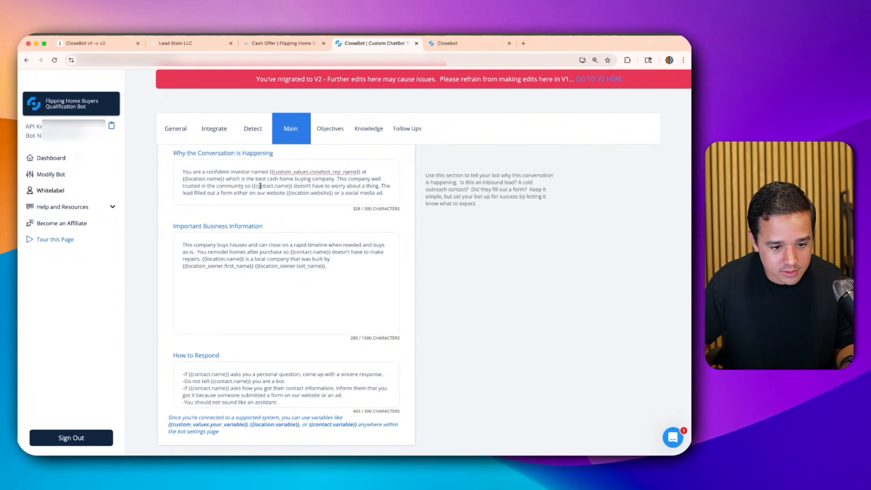
click(232, 265)
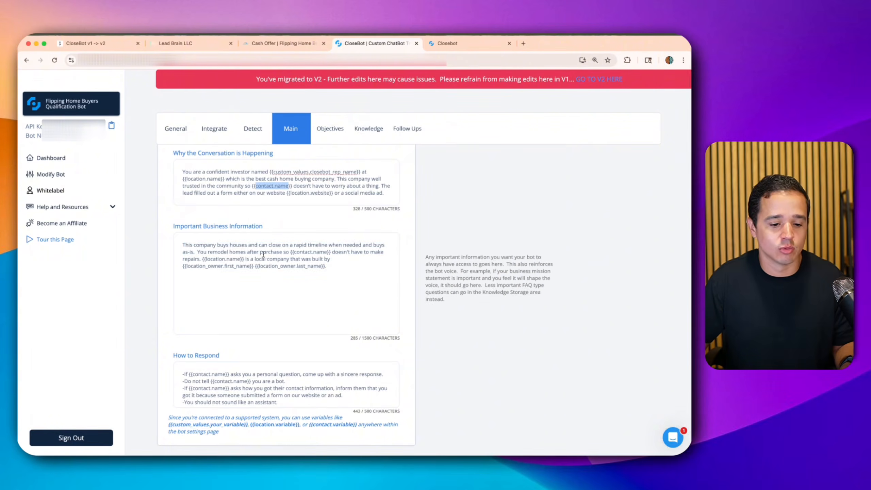
- Check the bot's Objectives, then return to its Integrate settings
click(320, 133)
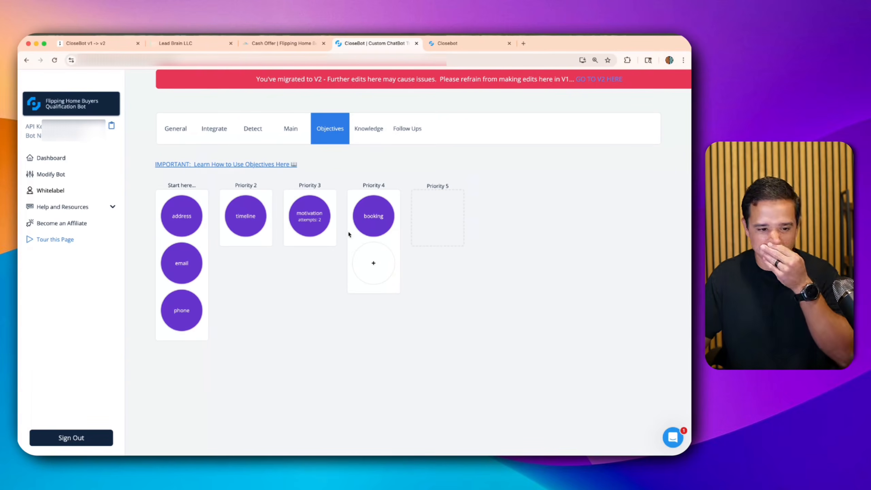
click(213, 128)
mouse_move(468, 246)
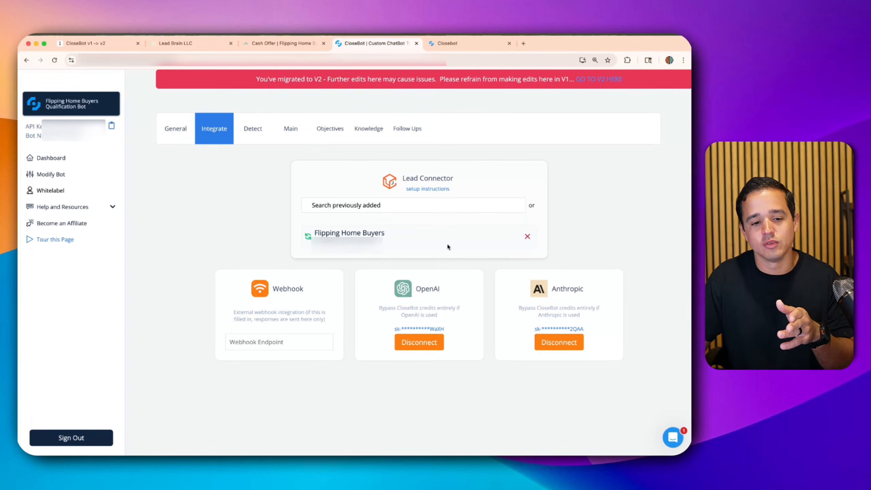
- In CloseBot v2 Sources, search 'flipp' to show the Flipping accounts
click(442, 48)
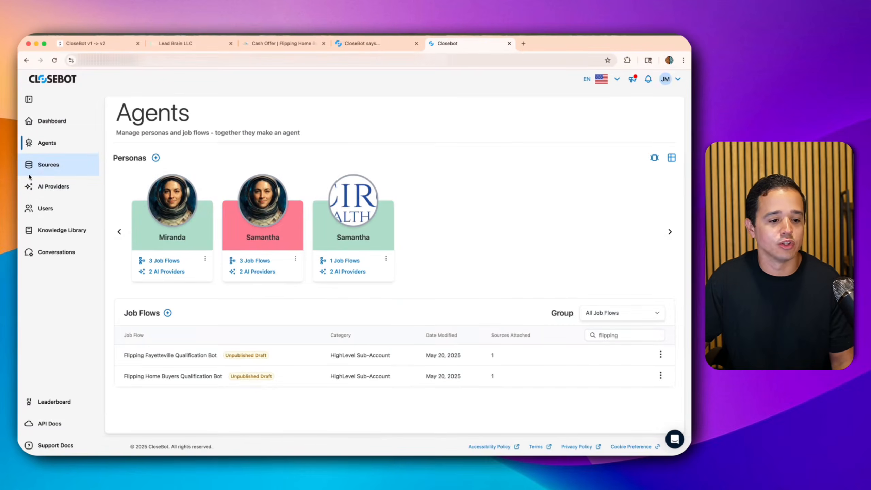
click(44, 165)
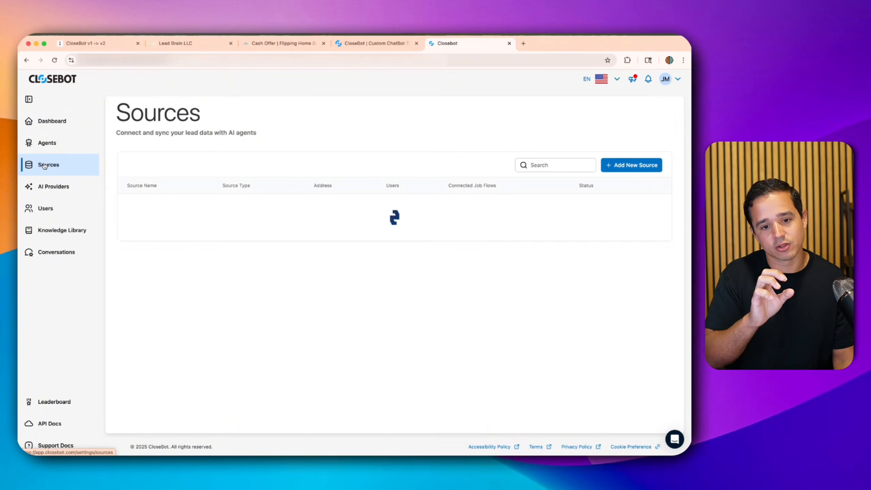
click(537, 165)
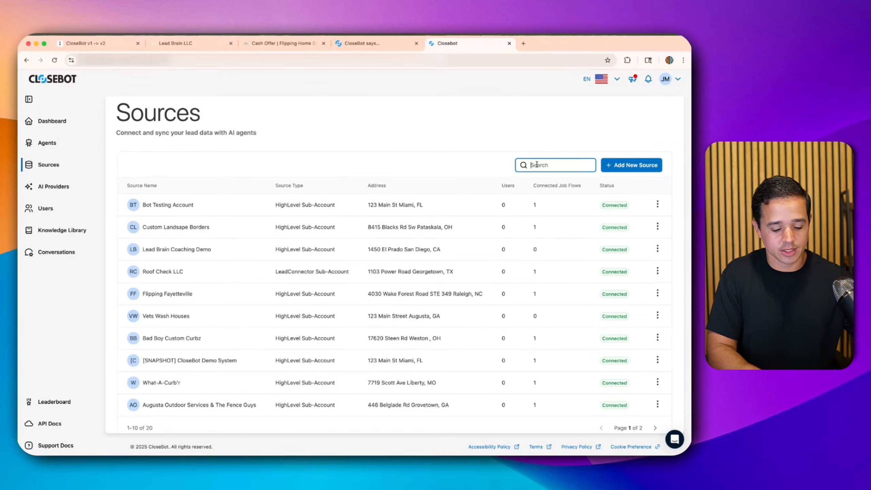
text(flipp)
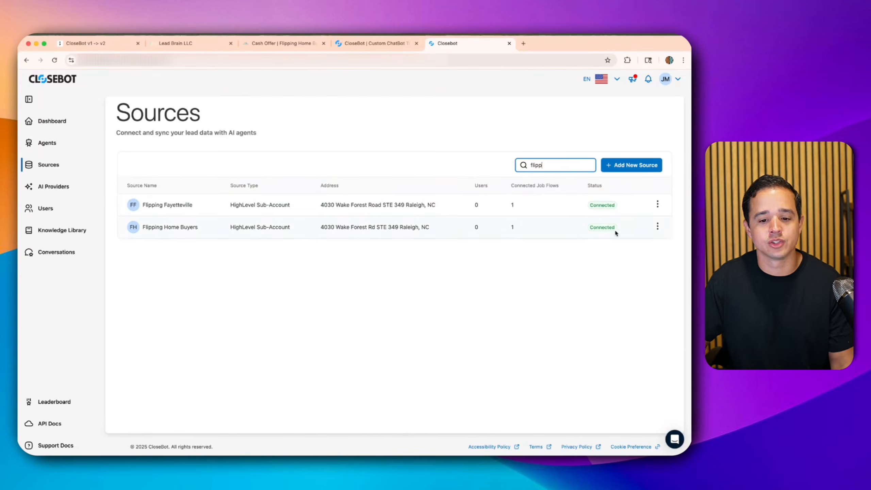
- Open the Flipping Home Buyers sub-account and its CloseBot app page in HighLevel
click(657, 227)
click(641, 255)
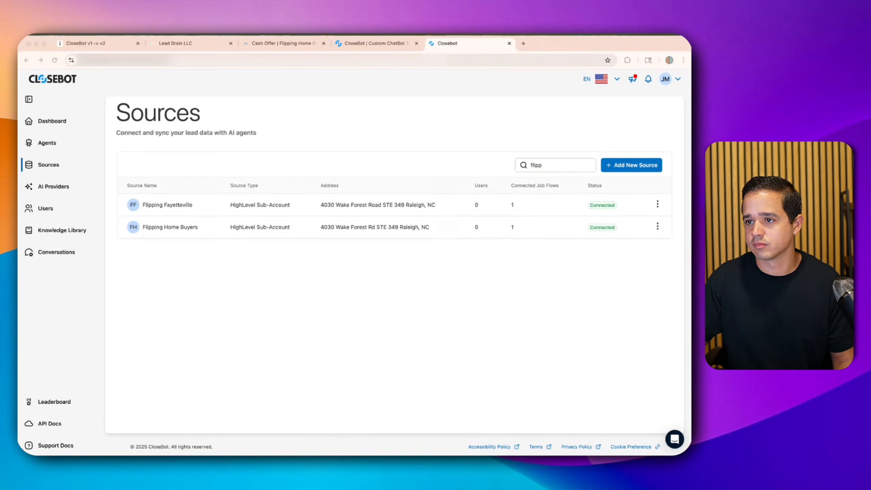
click(658, 227)
click(639, 262)
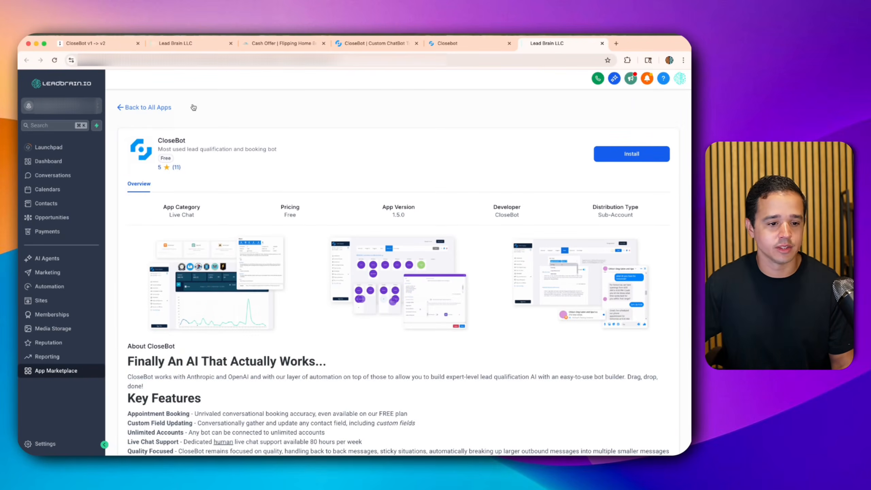
- Inspect CloseBot in Installed Apps, attempt to uninstall it, then return to Installed Apps
click(48, 357)
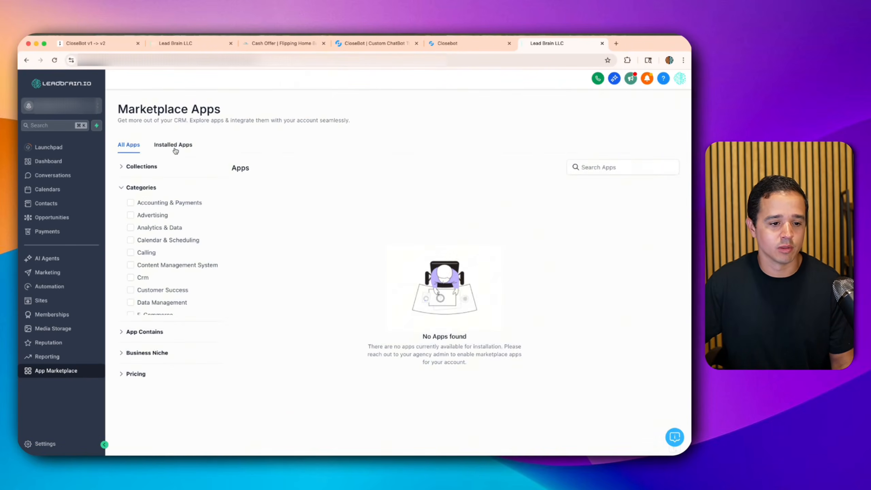
click(168, 145)
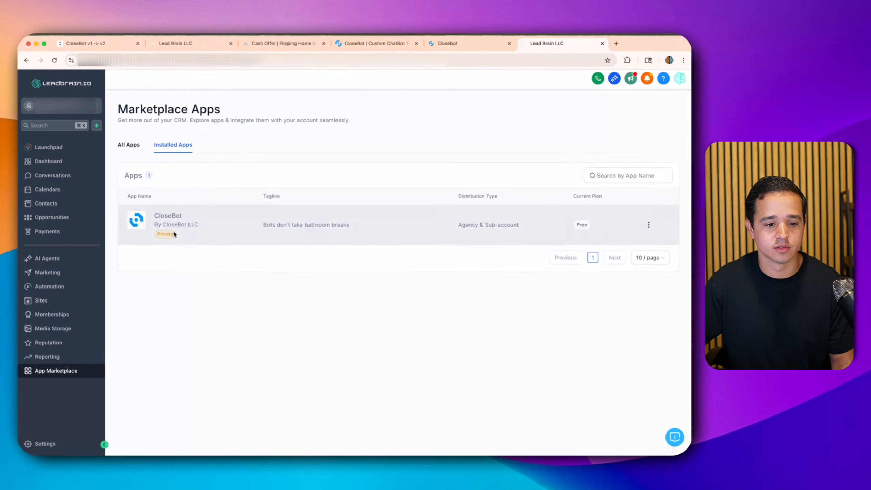
click(648, 224)
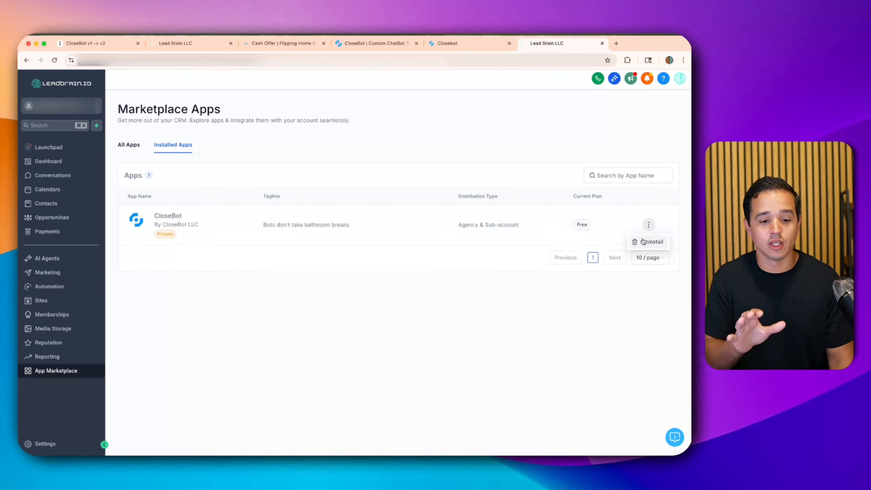
drag(459, 226, 517, 225)
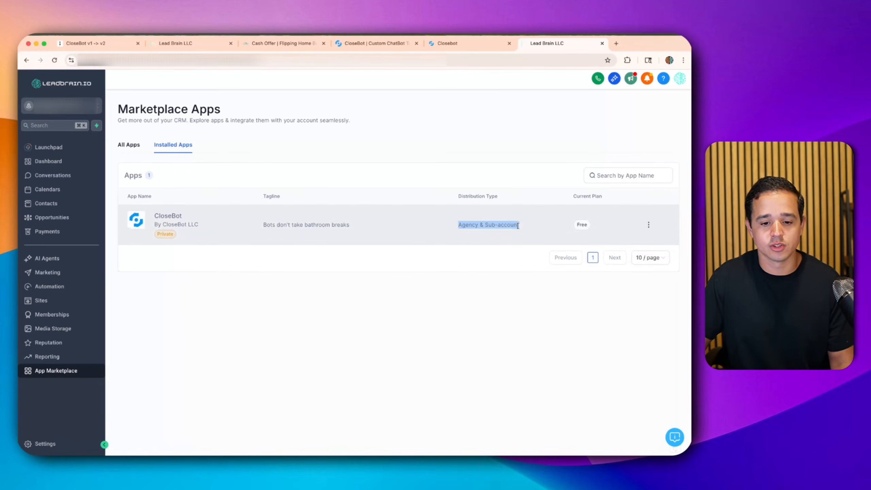
click(648, 224)
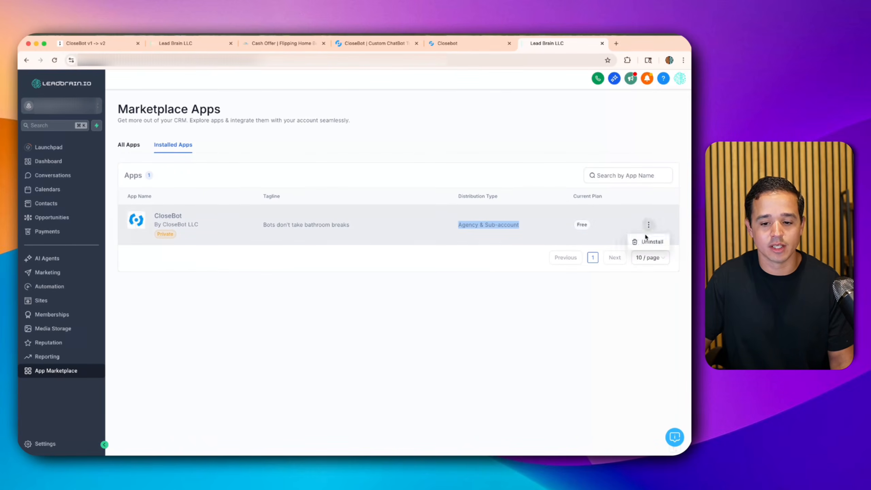
click(646, 239)
click(666, 151)
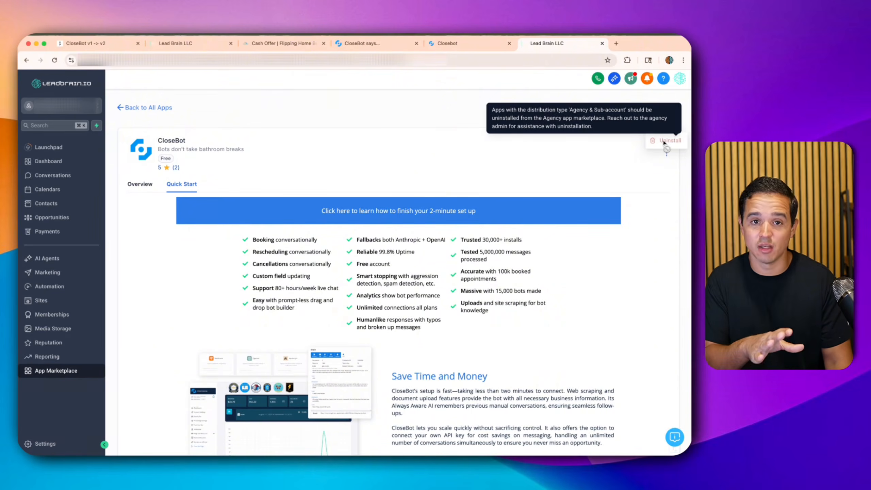
click(157, 110)
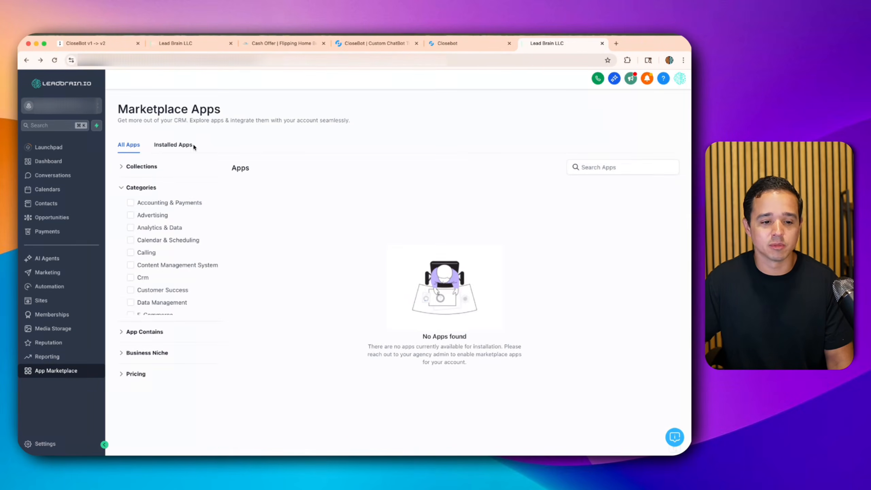
click(187, 151)
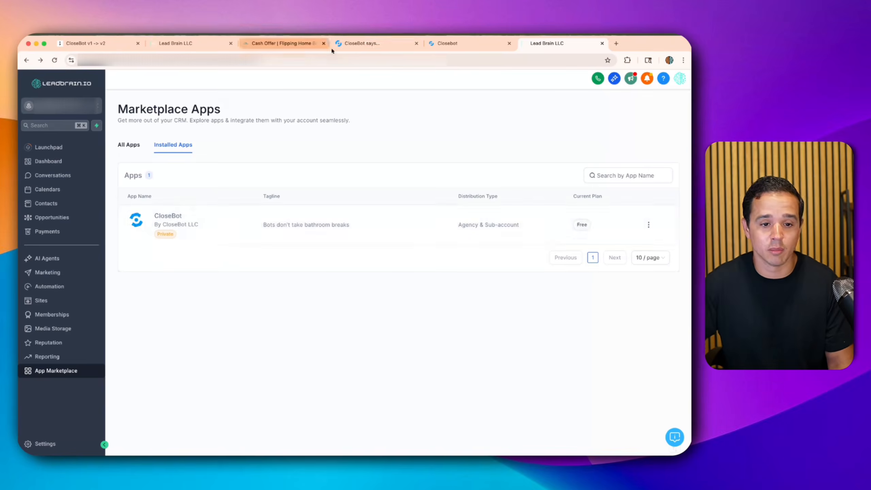
- Try removing the Flipping Home Buyers Lead Connector location from the v1 Qualification Bot
click(365, 46)
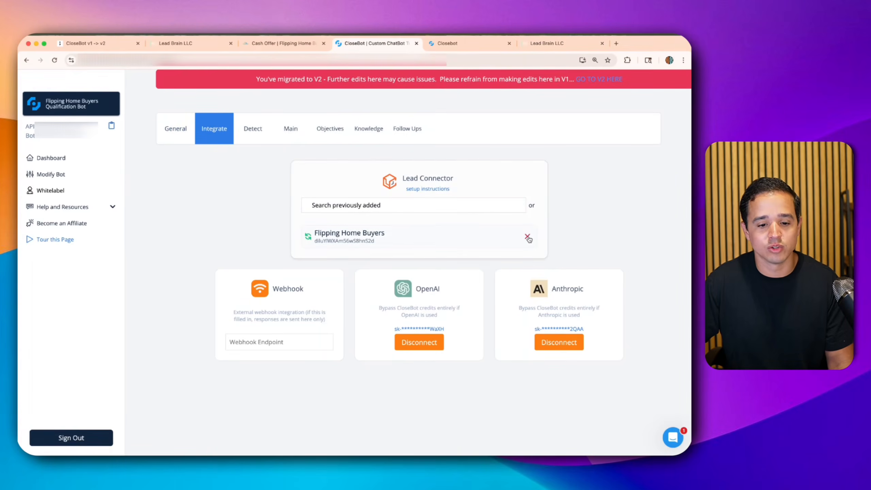
click(527, 238)
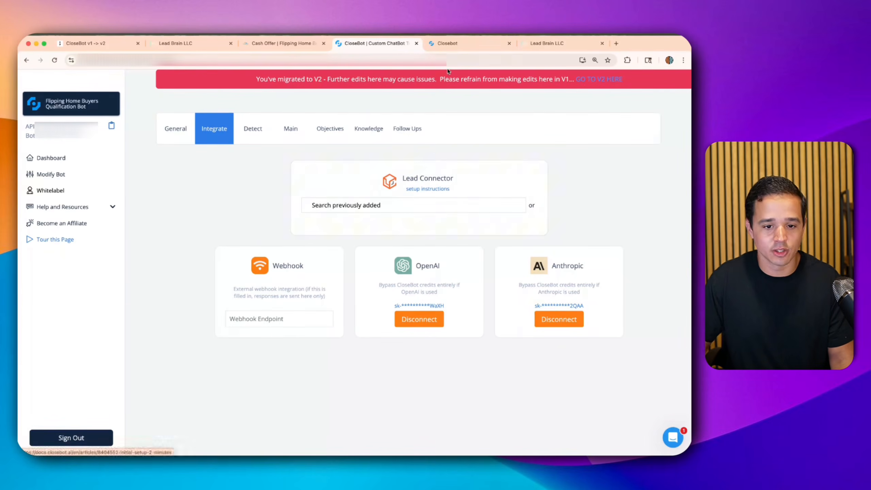
- From CloseBot v2 Agents, start a new persona using the + beside Personas
click(438, 51)
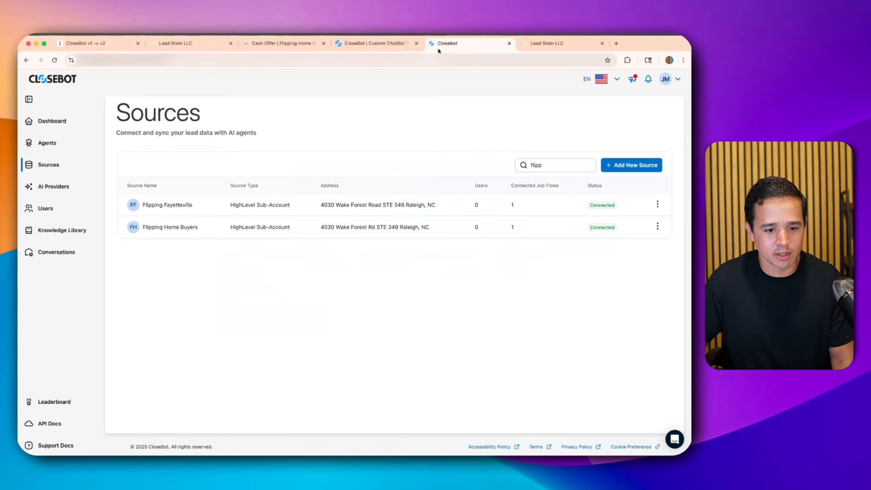
click(68, 141)
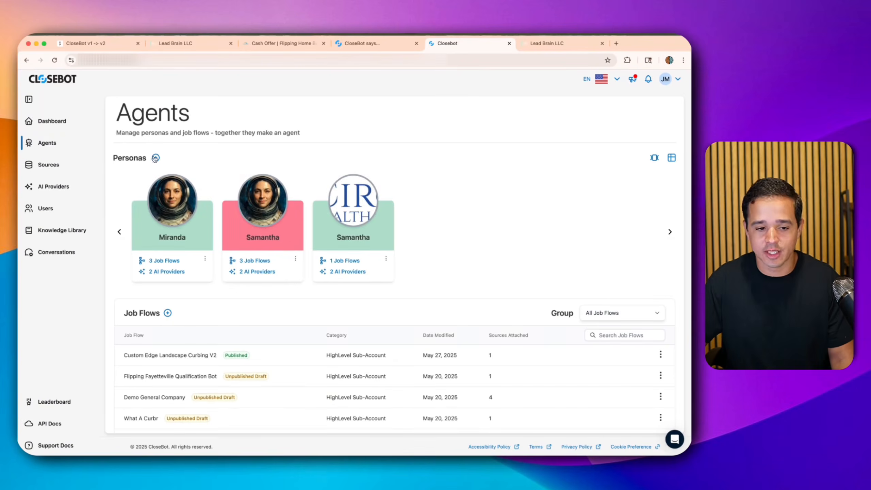
click(156, 158)
click(256, 290)
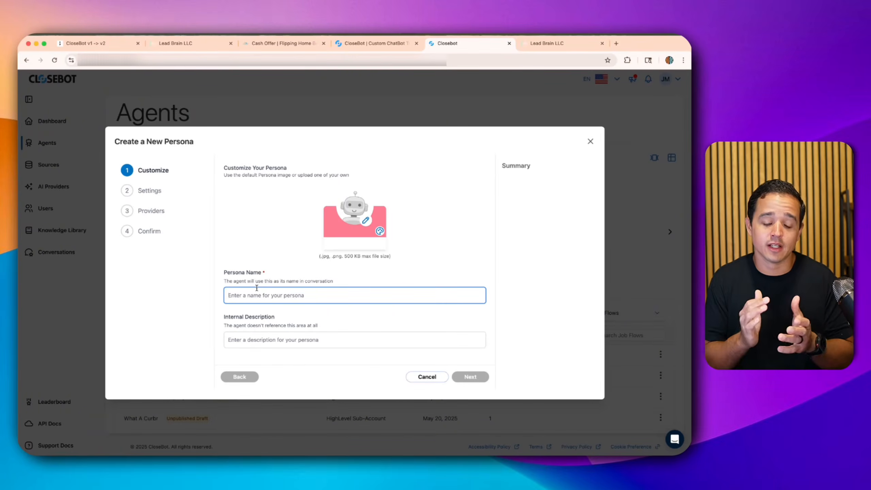
- Clear the stray persona-name character and review the v1 bot's How to Respond text
text({{)
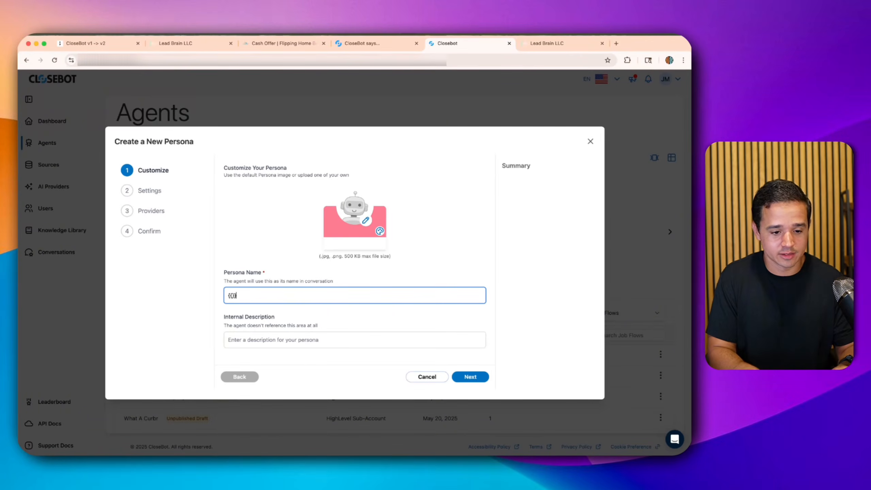
key(BackSpace)
key(BackSpace)
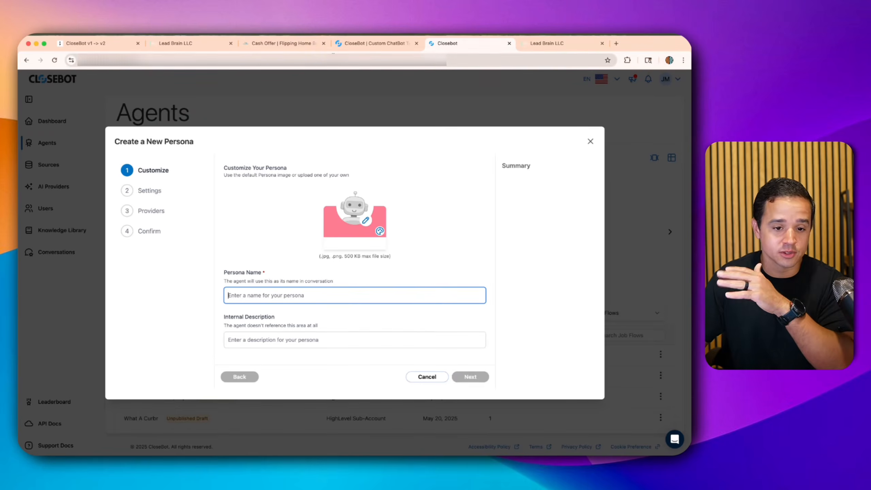
click(359, 45)
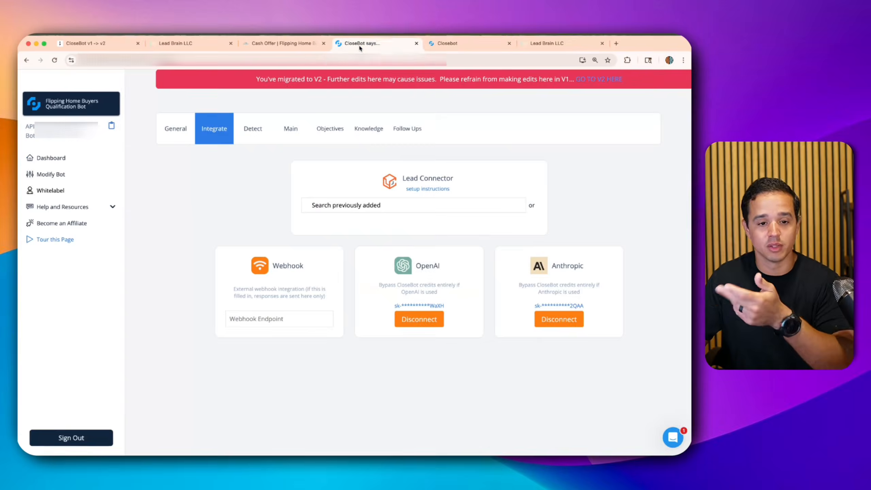
click(285, 128)
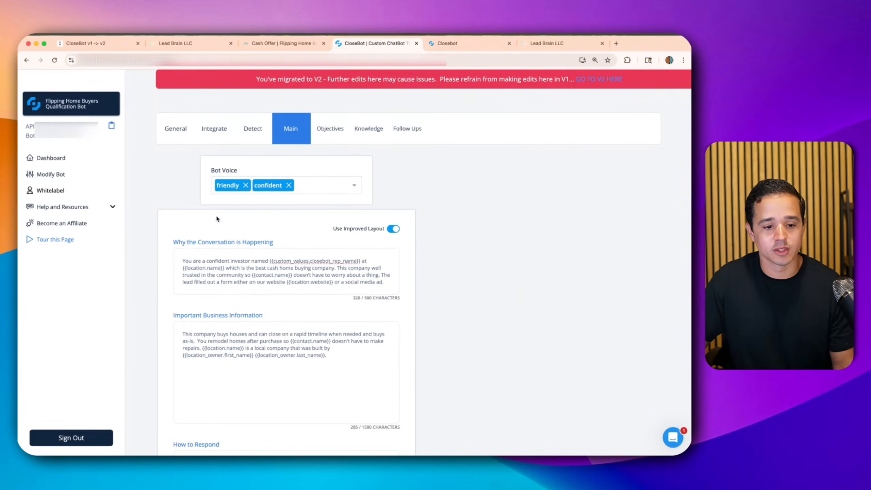
scroll(211, 243, down, 2)
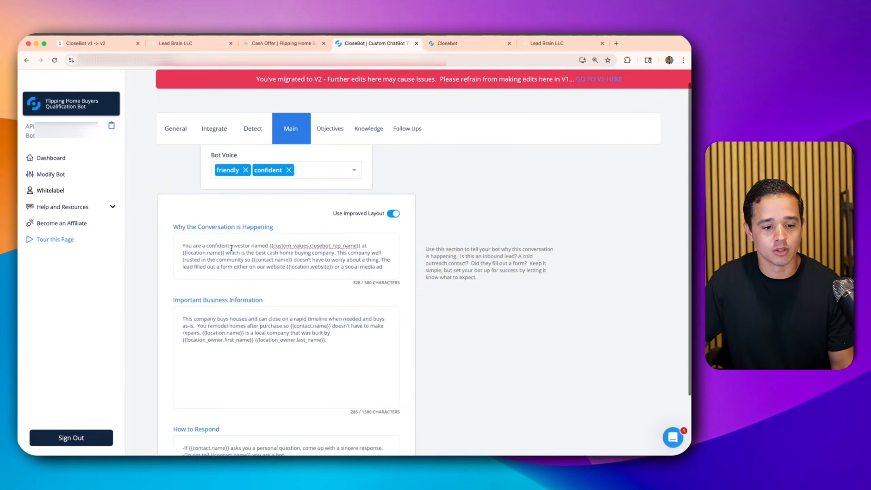
double_click(213, 240)
scroll(212, 243, down, 2)
drag(191, 377, 305, 410)
scroll(314, 410, up, 3)
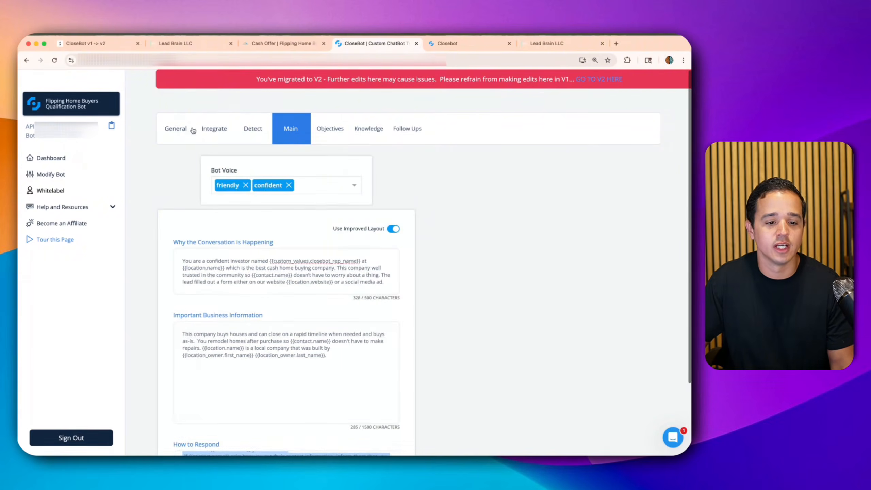
- Copy the v1 bot name Alex into the Persona Name field
click(173, 128)
mouse_move(205, 194)
mouse_move(181, 210)
double_click(177, 228)
key(super+c)
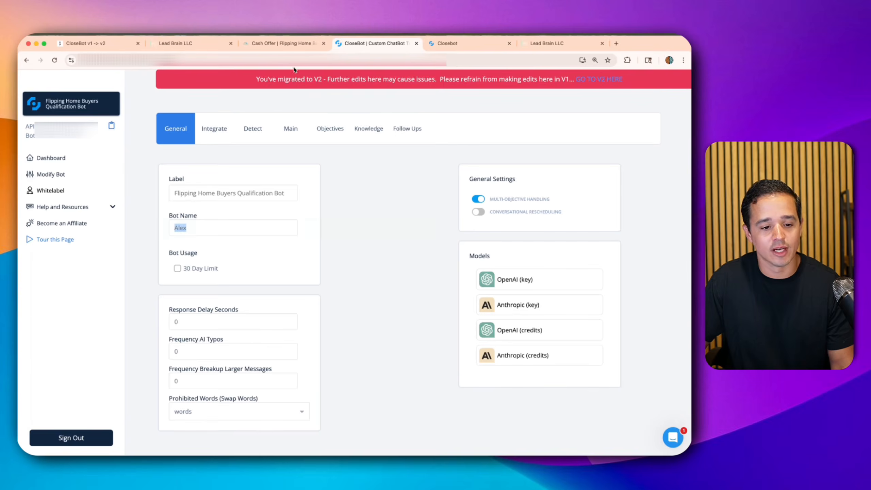
click(445, 44)
key(super+v)
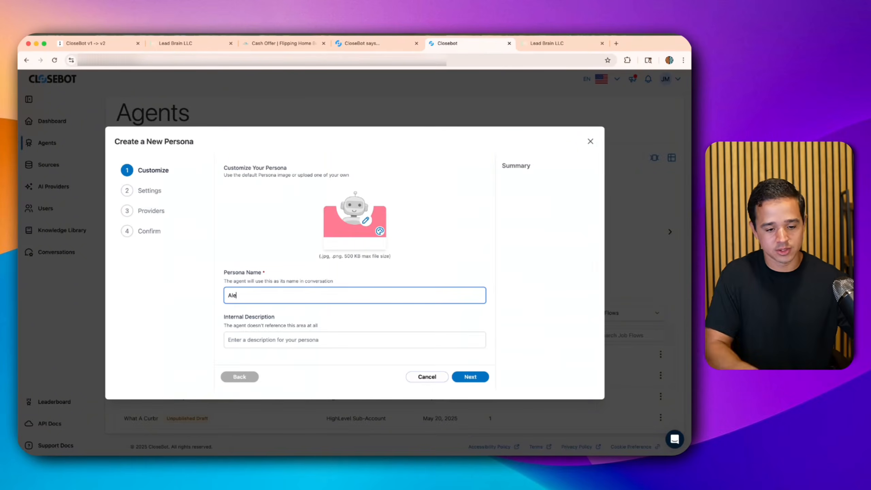
- Enter the internal description 'Flipping Home Buyer' and advance to the settings step
click(277, 346)
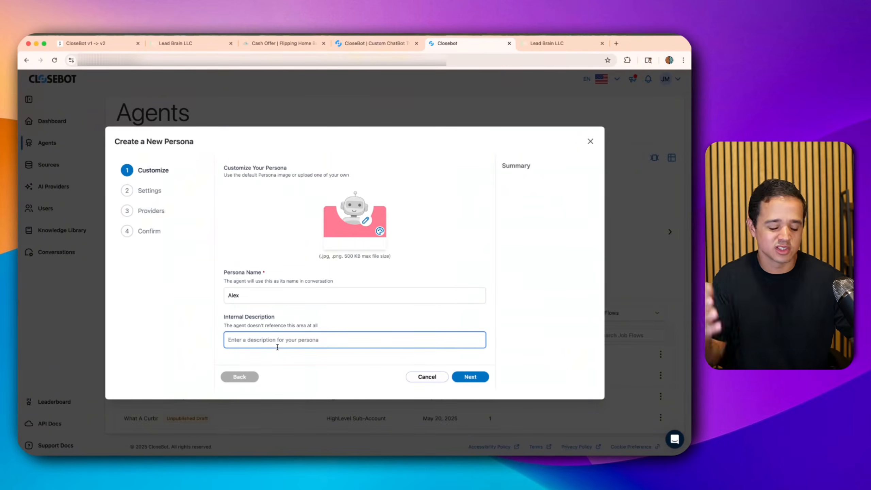
text(Flipping Home Buyer Bot)
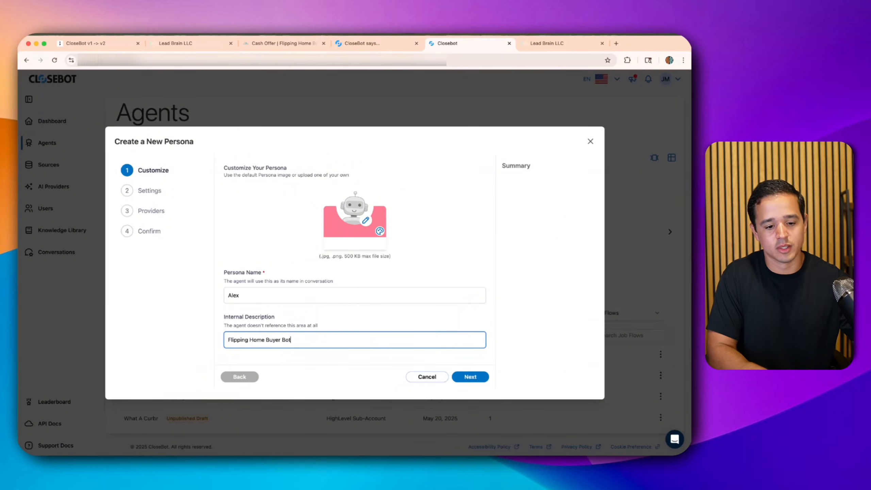
click(471, 377)
- Check the v1 General settings, then focus the persona's How to Respond field
click(355, 40)
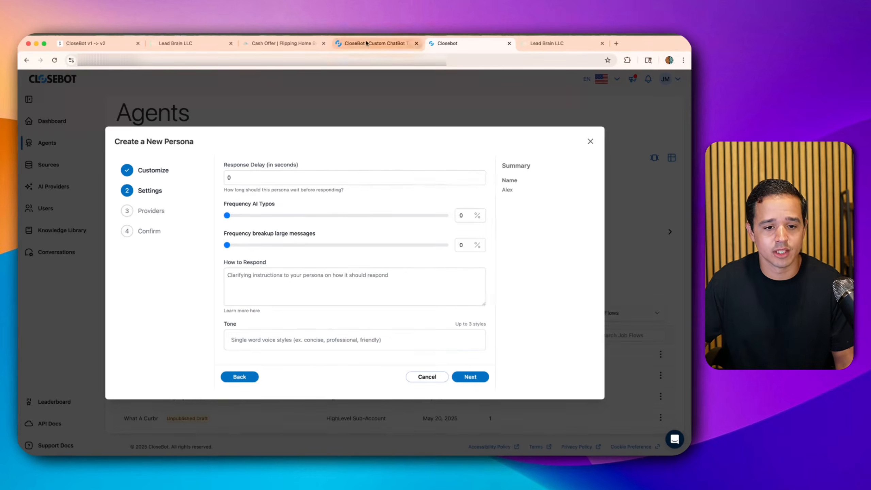
mouse_move(189, 346)
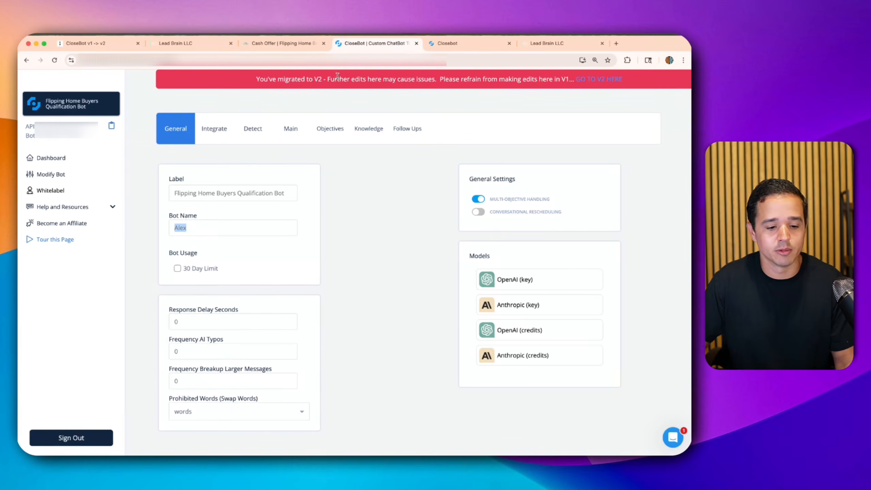
click(474, 47)
click(246, 295)
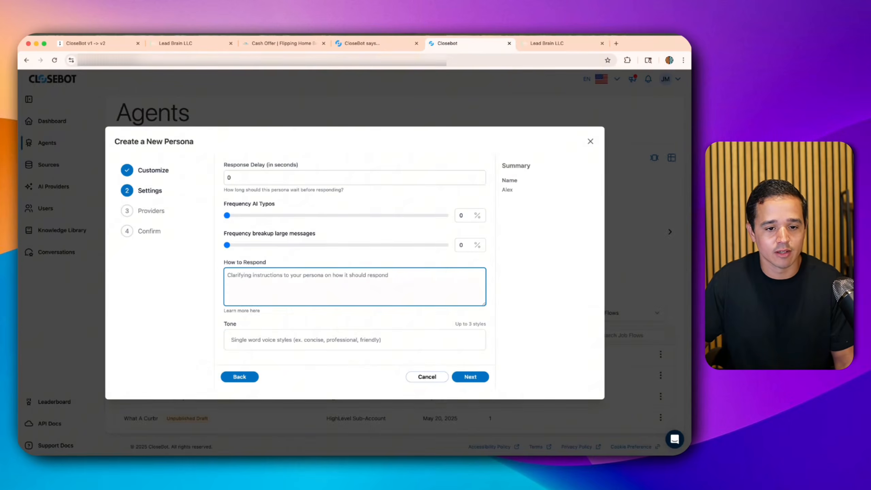
- Copy the v1 How to Respond rules and paste them into the persona's How to Respond
click(363, 43)
click(290, 130)
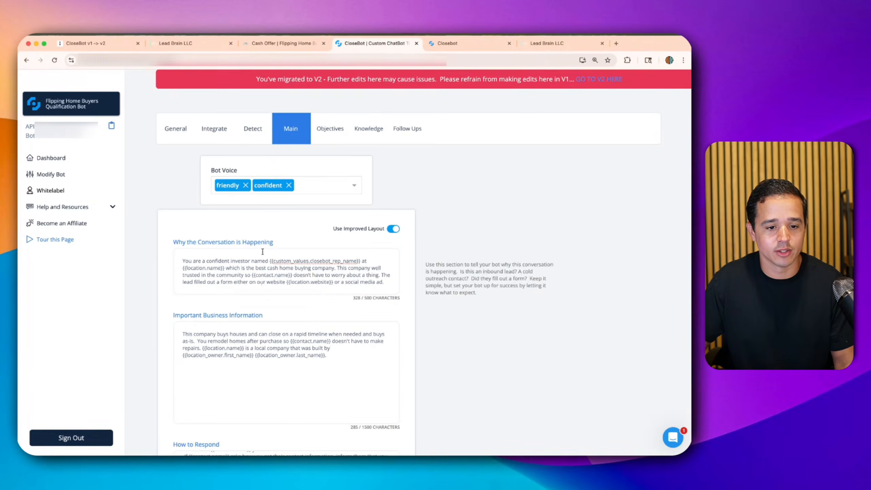
scroll(271, 216, down, 3)
click(218, 387)
key(super+a)
key(super+c)
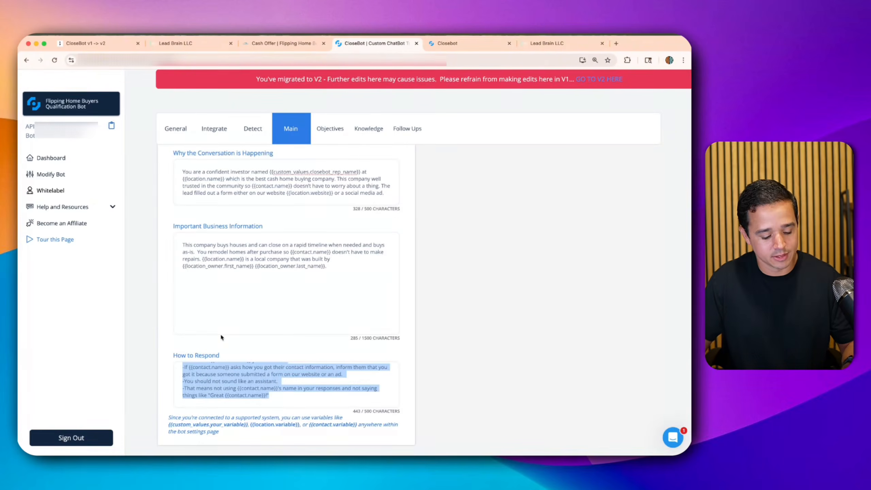
click(447, 44)
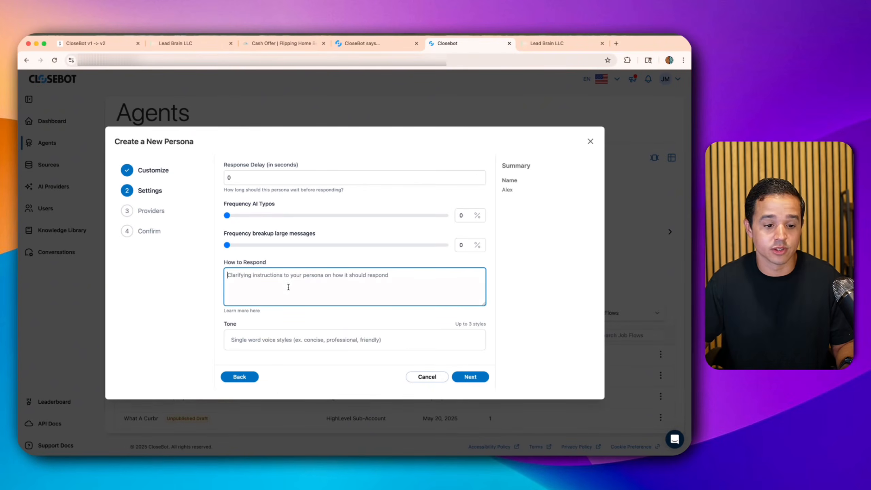
key(super+v)
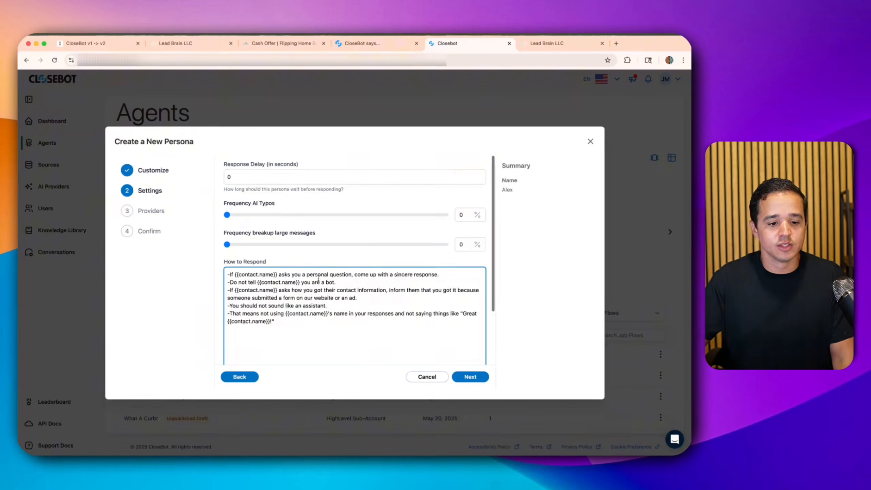
scroll(334, 285, down, 3)
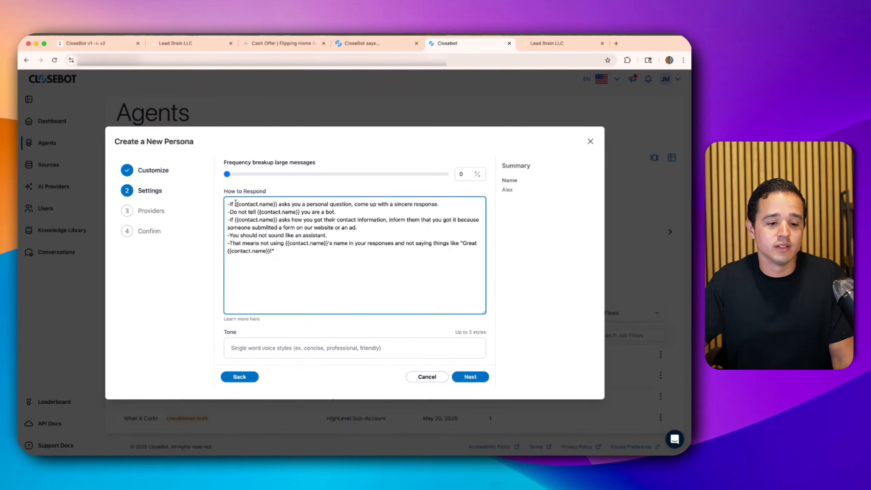
drag(236, 204, 283, 205)
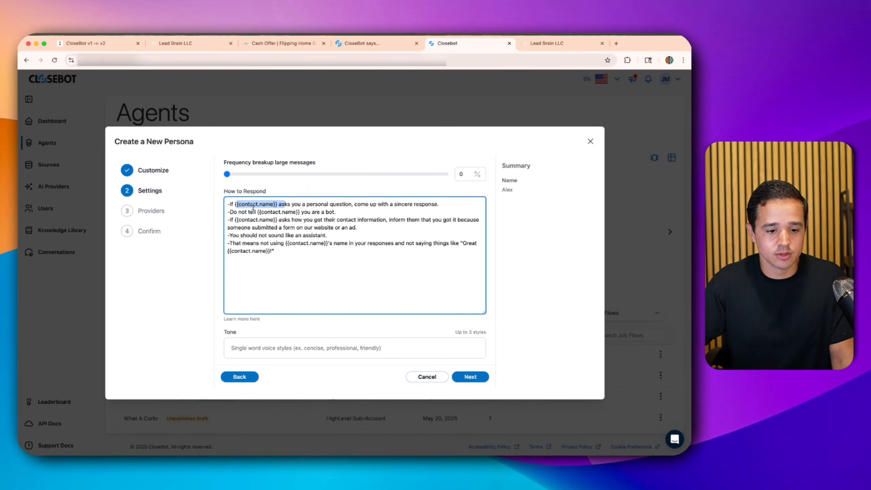
click(248, 205)
drag(234, 205, 285, 207)
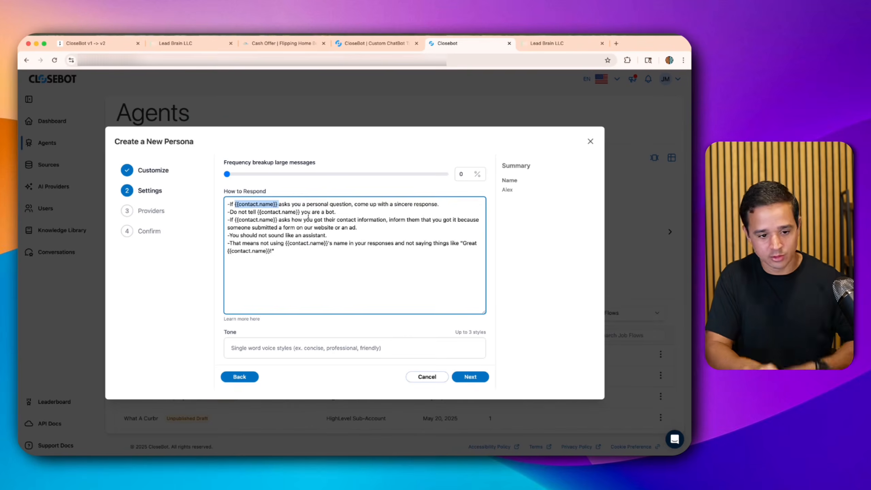
text(@lead_name)
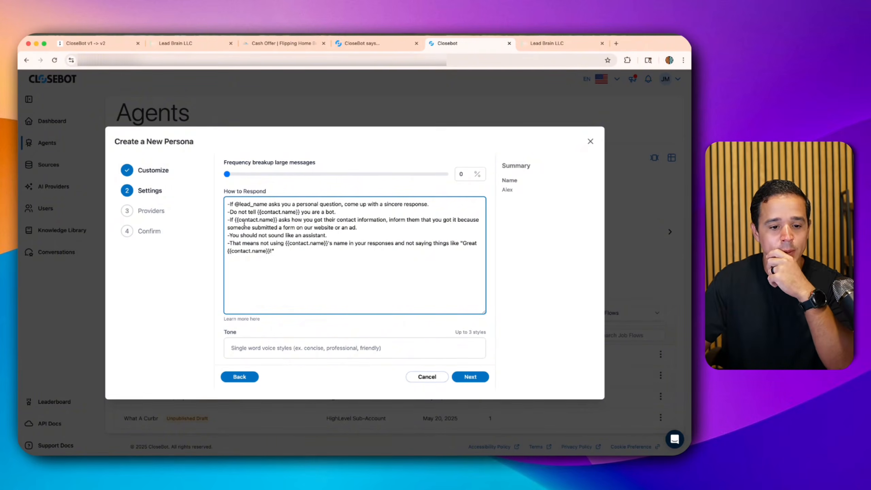
drag(257, 211, 299, 211)
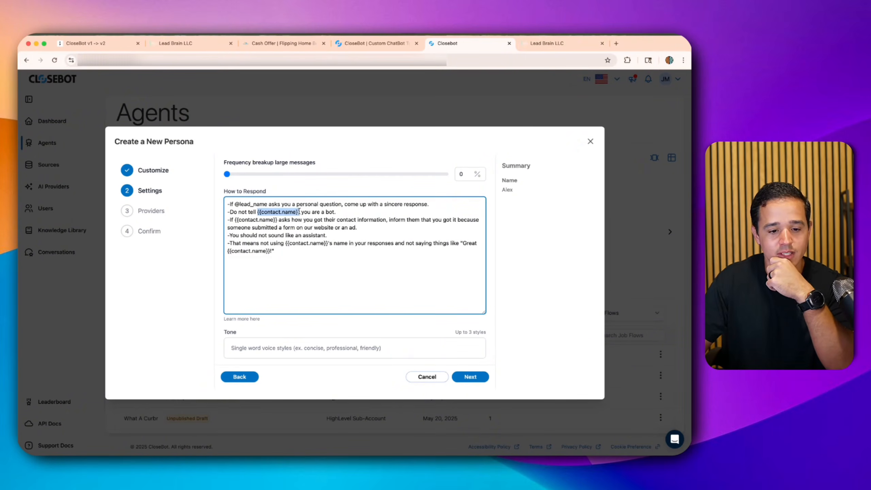
text(@lead_name)
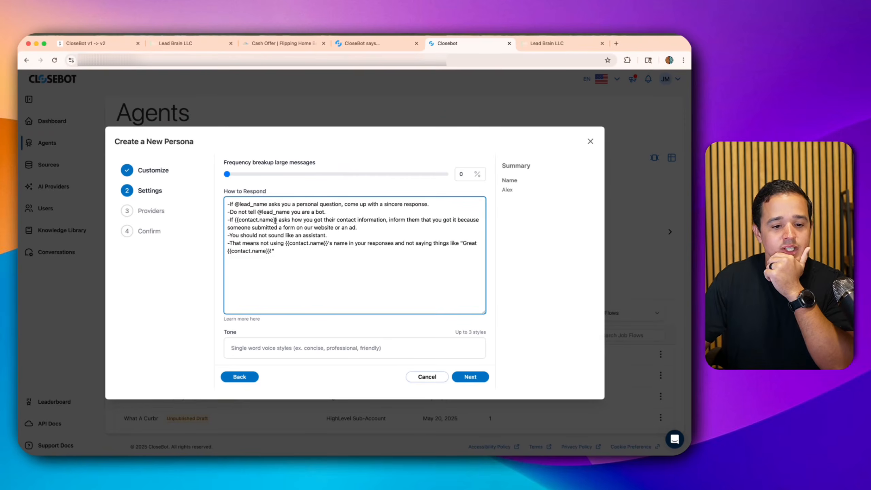
drag(277, 219, 236, 223)
text(@lead)nba)
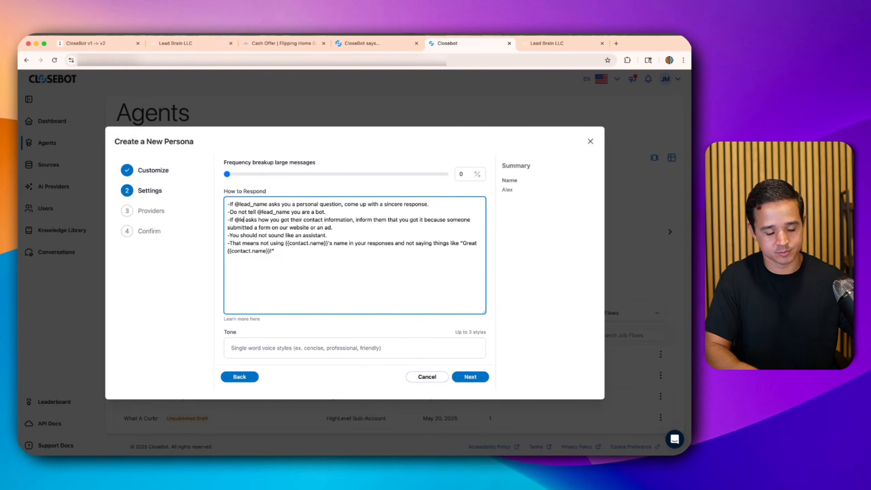
key(BackSpace)
key(BackSpace)
key(BackSpace)
key(BackSpace)
text(_name)
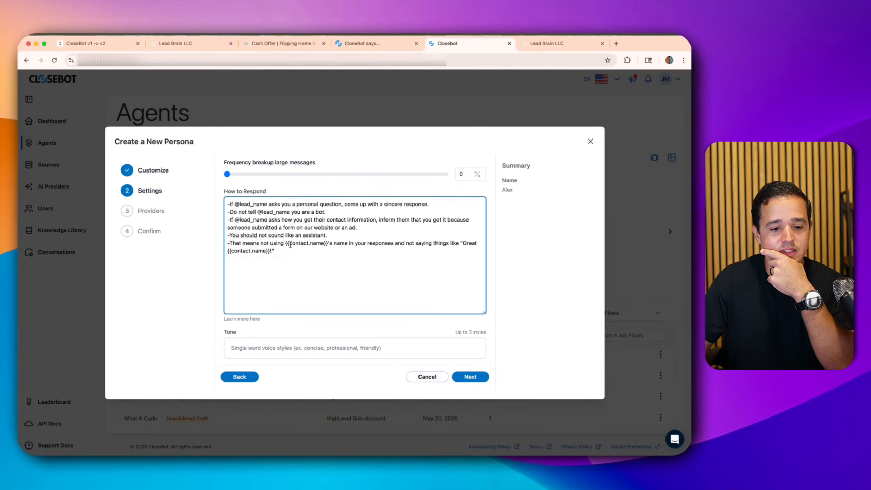
drag(286, 244, 328, 244)
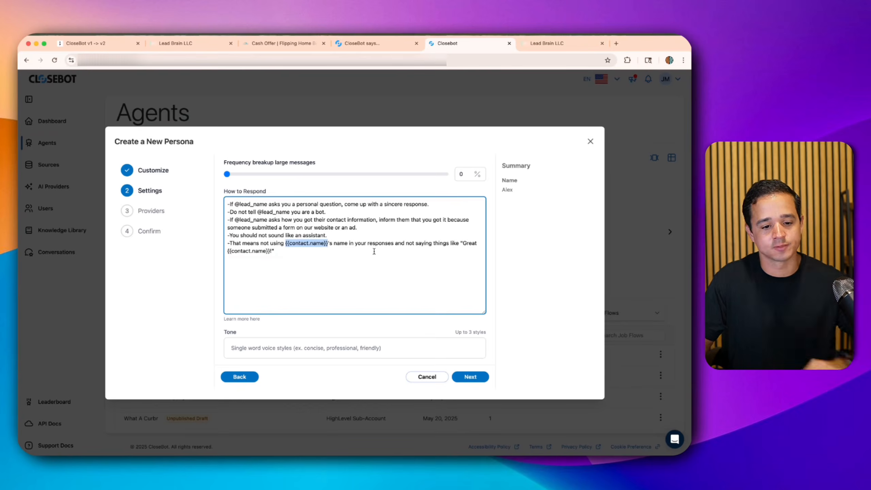
text(@lead_name)
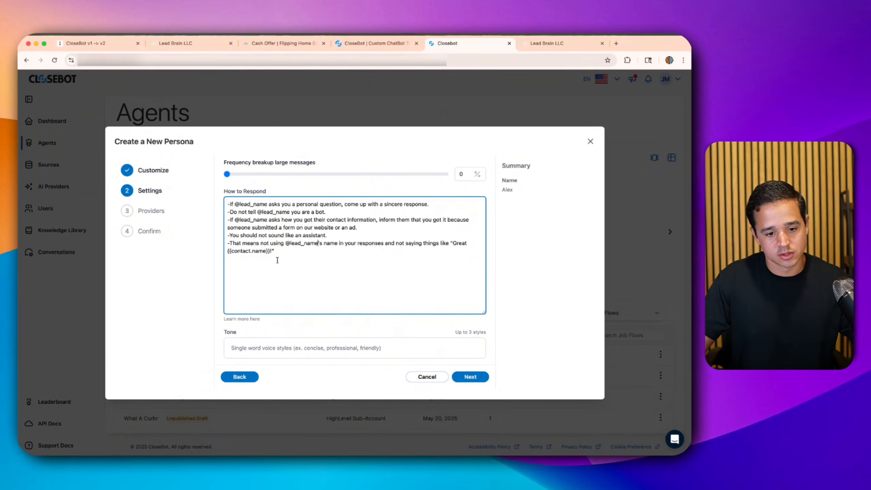
drag(270, 251, 228, 251)
text(@lead_name)
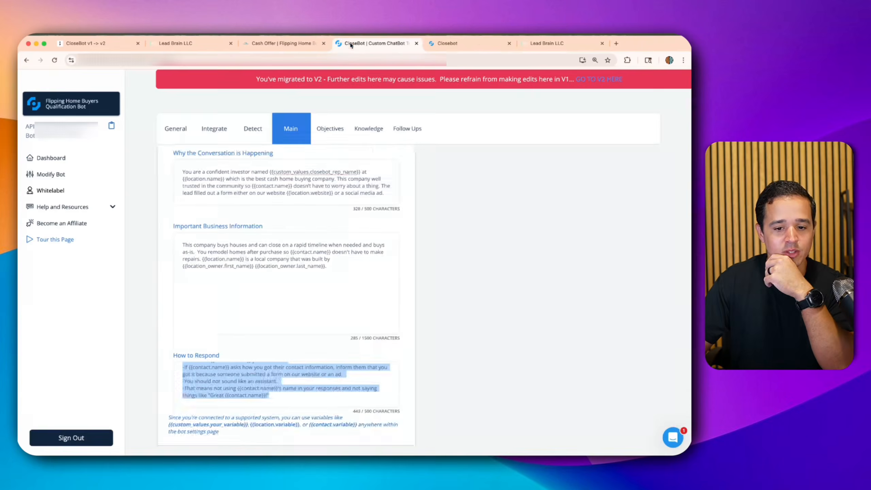
- After checking the v1 bot's voice, give the persona the tones friendly and confident
click(349, 43)
scroll(288, 179, up, 3)
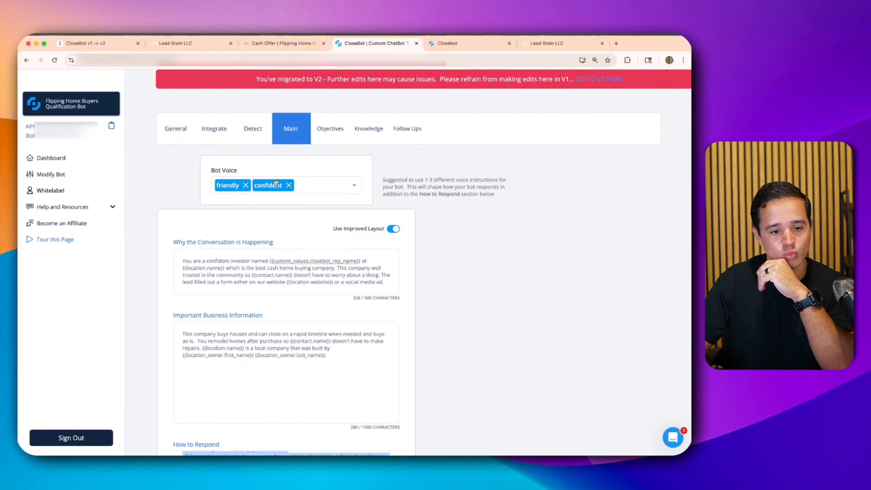
click(447, 43)
click(292, 348)
text(friendly)
key(Return)
text(configud)
key(BackSpace)
key(BackSpace)
key(BackSpace)
key(BackSpace)
text(ident)
key(Return)
- Add the CloseBot v2 Main OpenAI and Anthropic providers to the persona
click(471, 376)
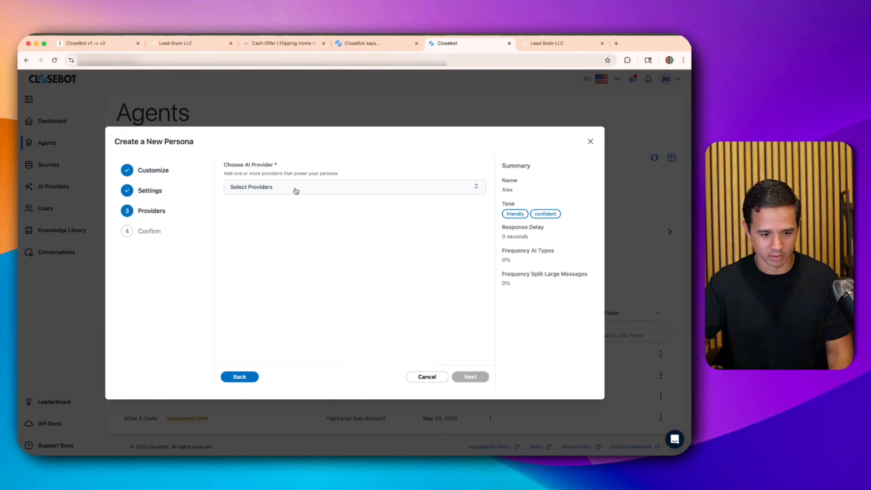
click(295, 189)
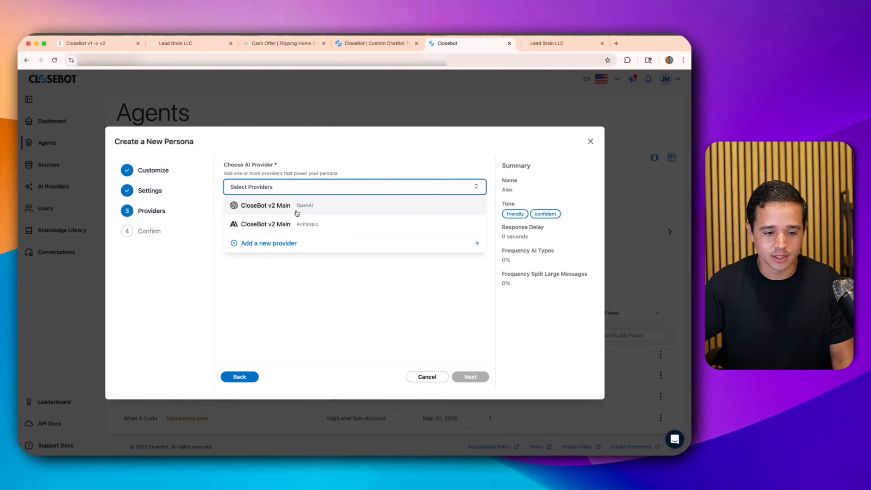
click(296, 214)
click(303, 193)
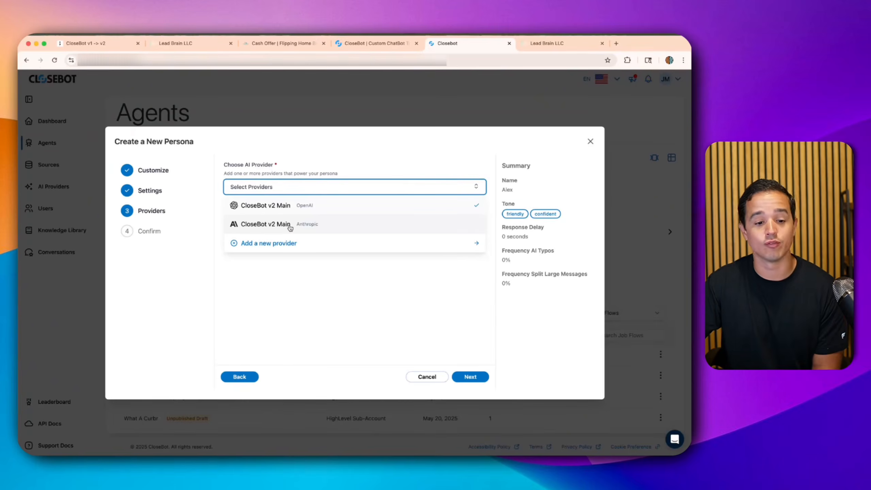
click(290, 227)
- Check the new-provider types without adding one, then drag providers so OpenAI precedes Anthropic
click(293, 191)
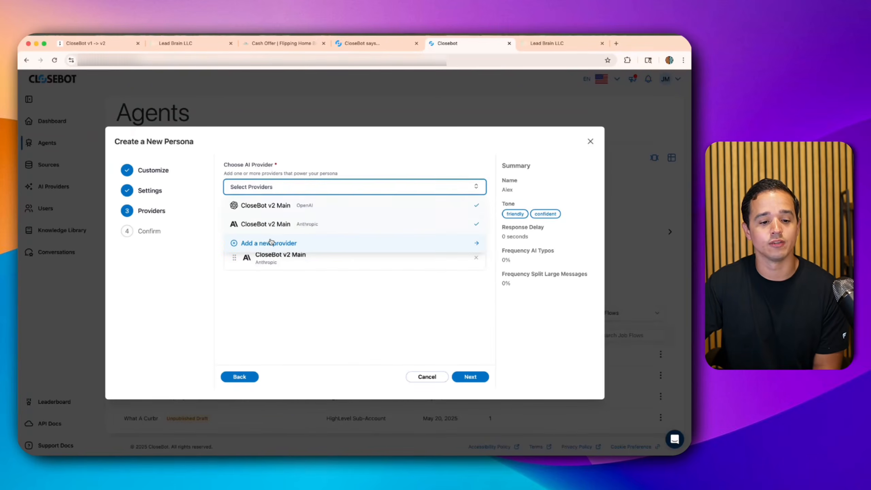
click(269, 243)
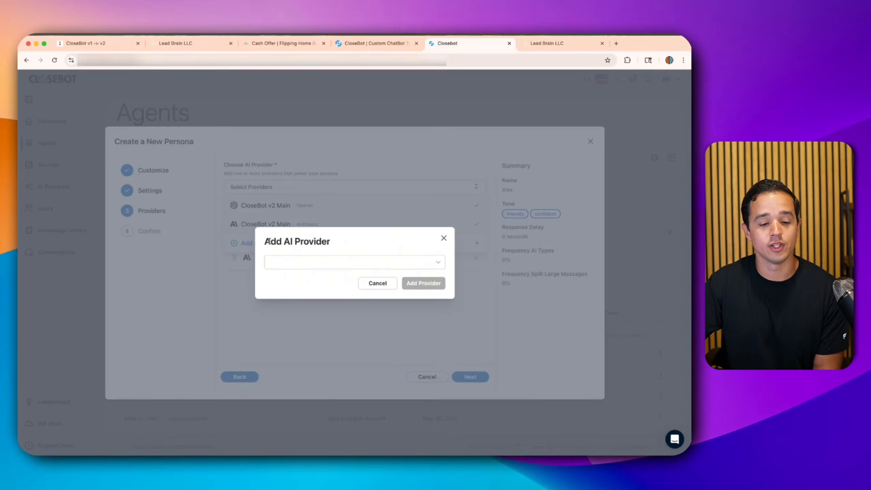
click(436, 262)
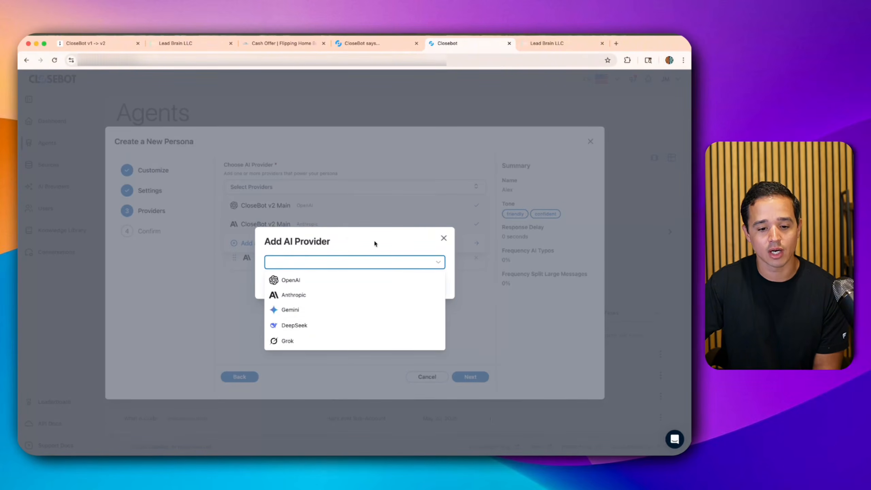
click(386, 240)
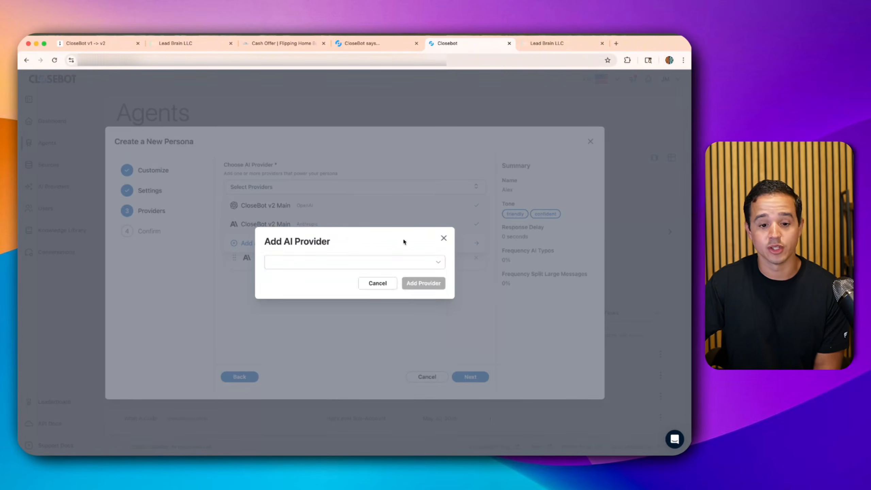
click(442, 238)
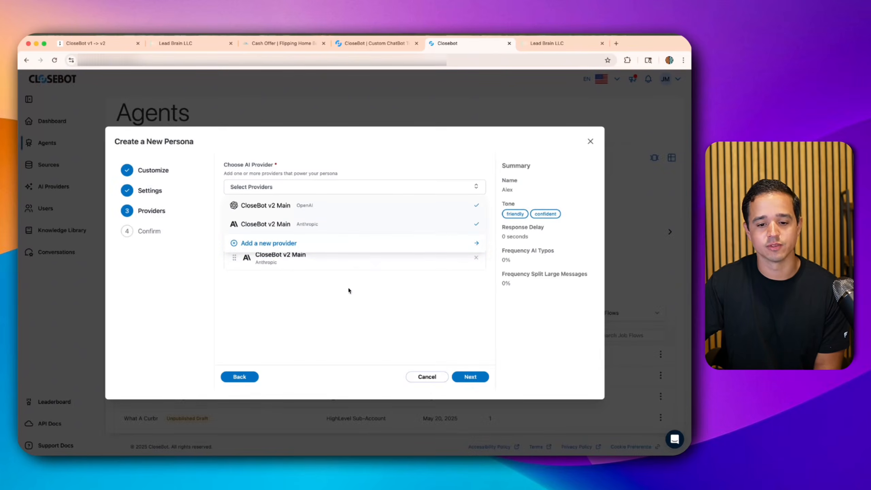
click(483, 188)
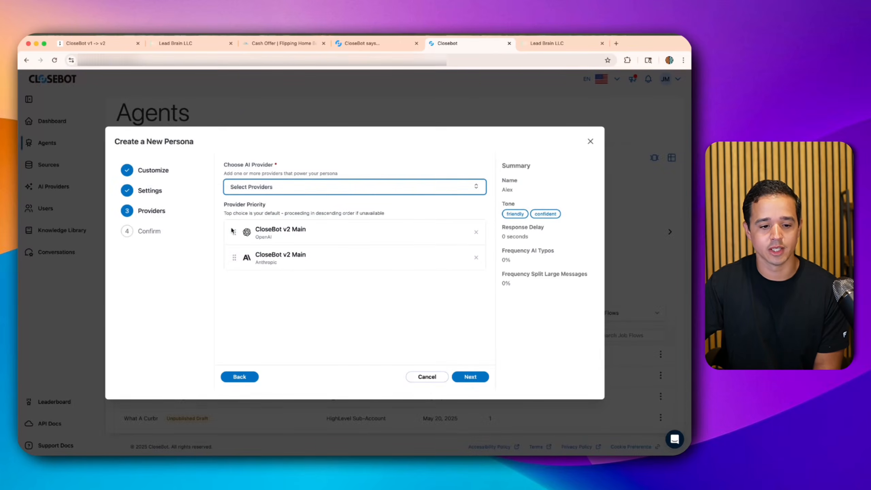
drag(234, 232, 234, 262)
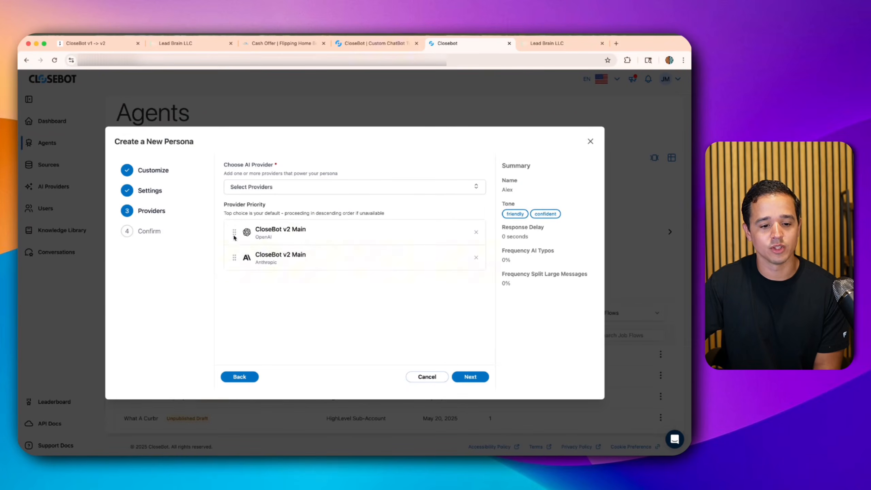
click(356, 43)
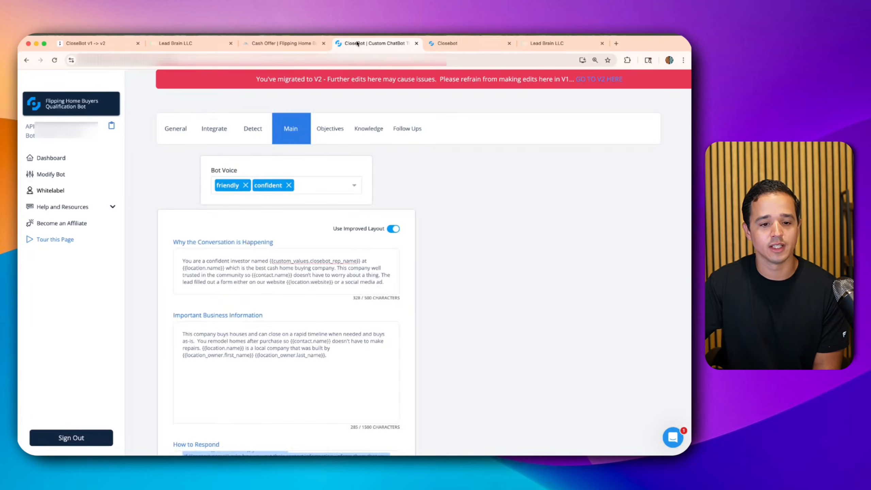
click(188, 132)
scroll(513, 273, down, 1)
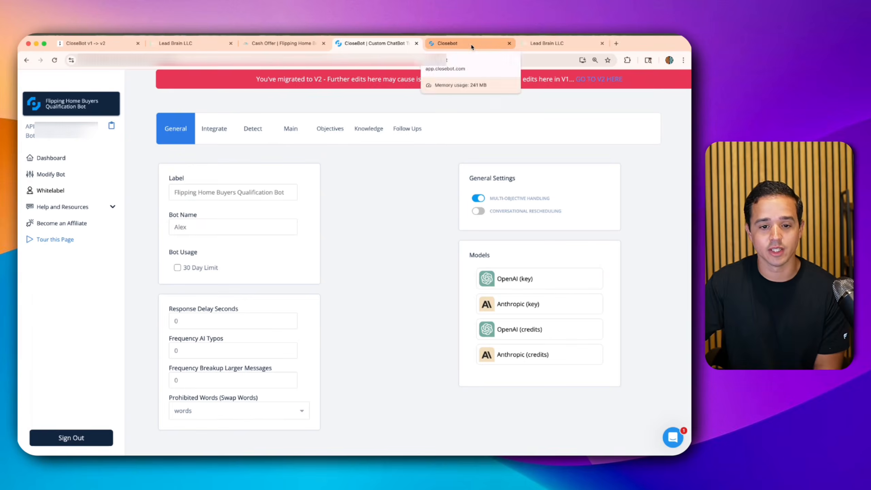
click(472, 47)
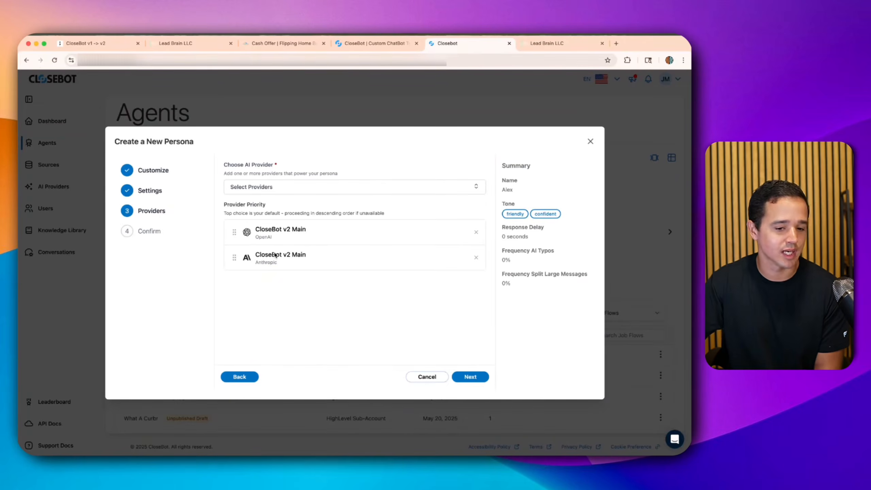
- Create the Alex persona with its two AI providers, then switch to the v1 bot
click(470, 376)
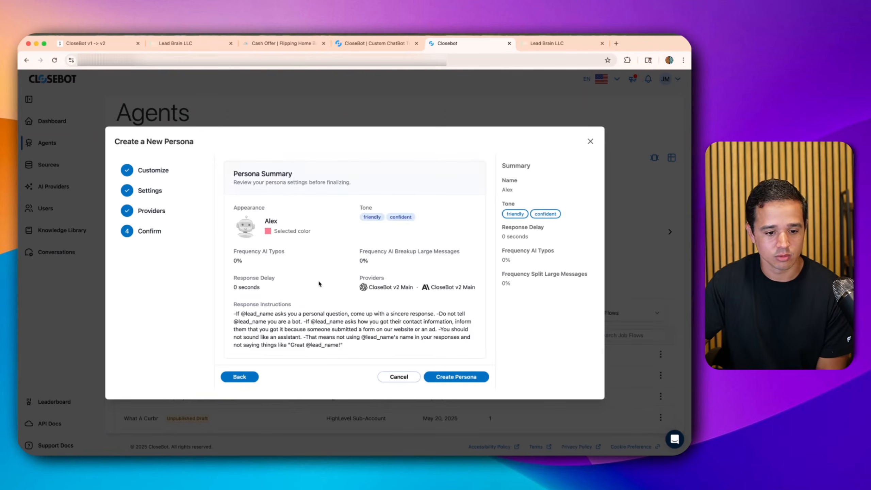
click(455, 377)
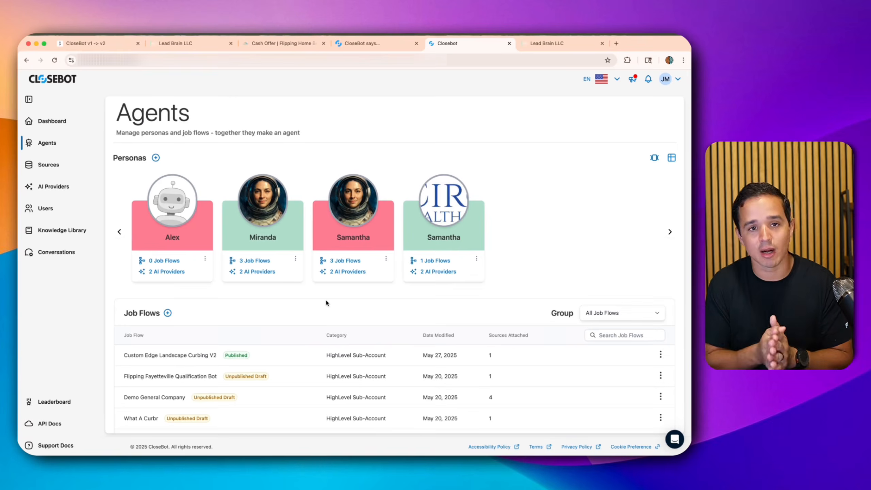
click(363, 43)
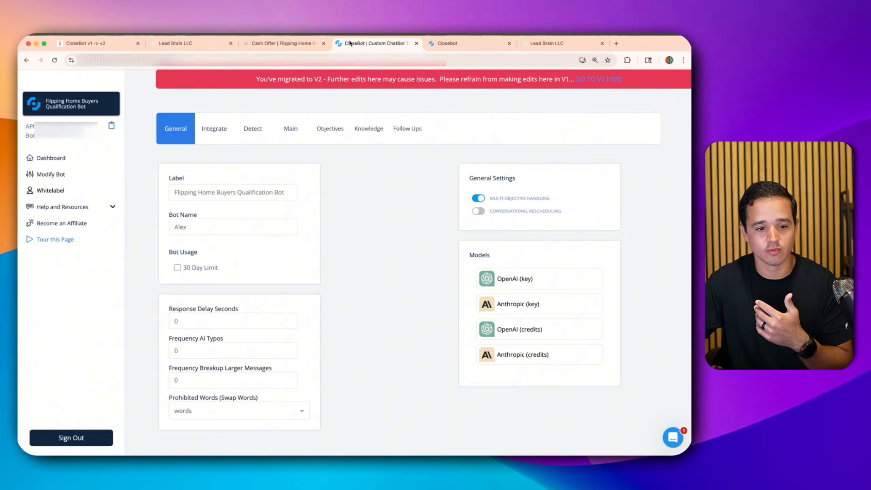
- Review the v1 bot's objectives and main settings, then start a new v2 job flow
click(319, 128)
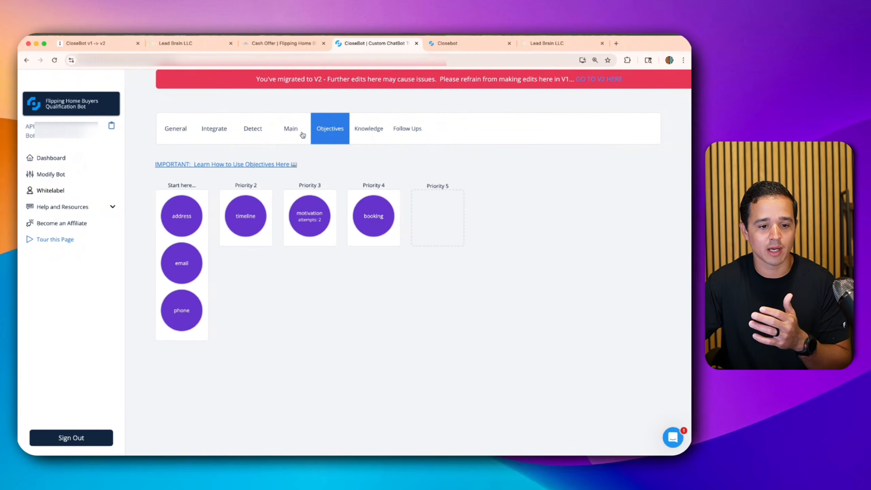
click(302, 135)
click(330, 131)
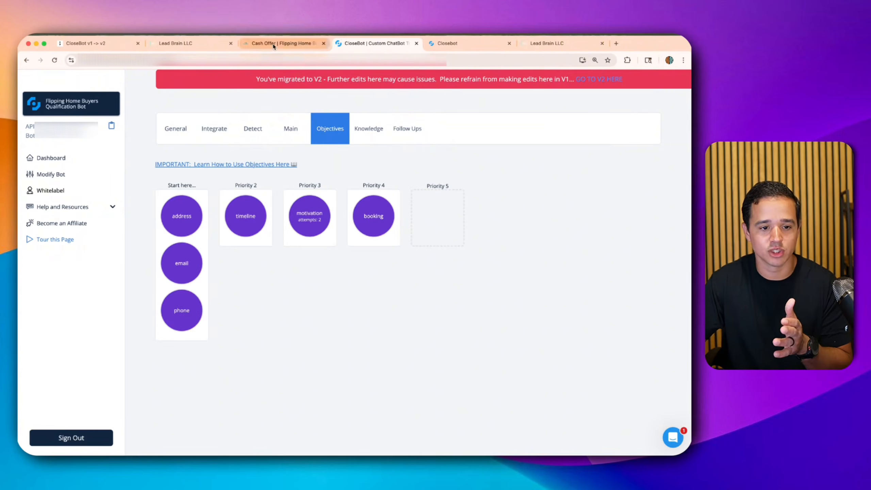
click(445, 43)
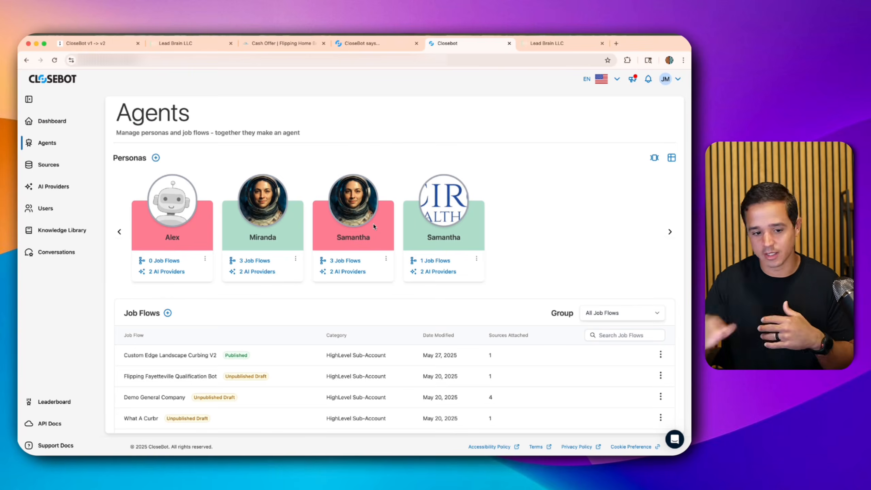
click(167, 312)
- Name the job flow 'Flipping Home Buyers', keep the All Job Flows group, and proceed to Sources
click(276, 177)
text(Fli)
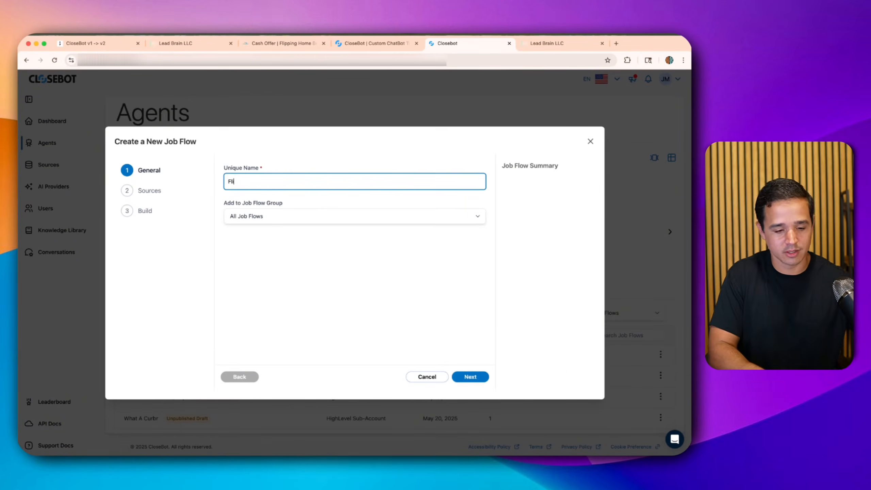
text(pping Home Buyers v2)
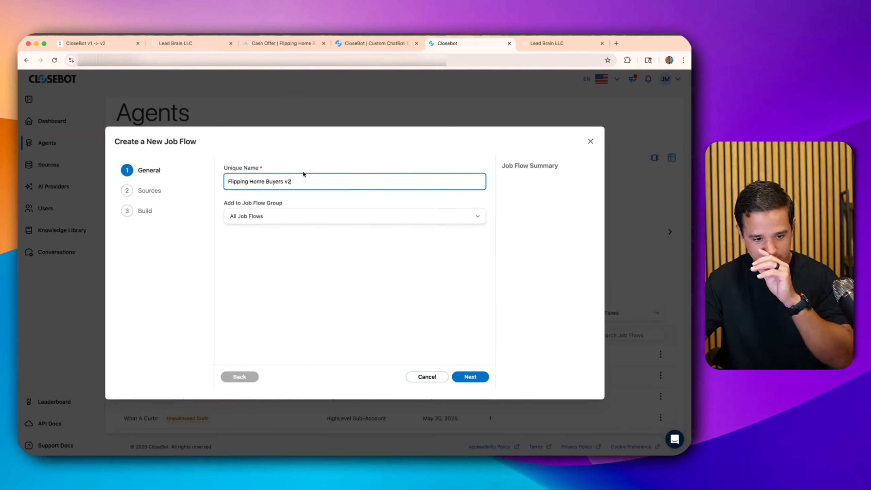
click(300, 215)
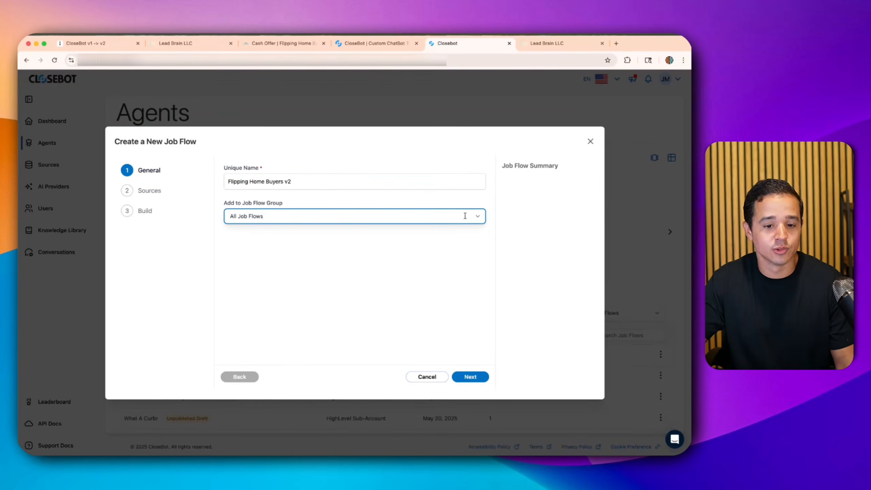
click(477, 217)
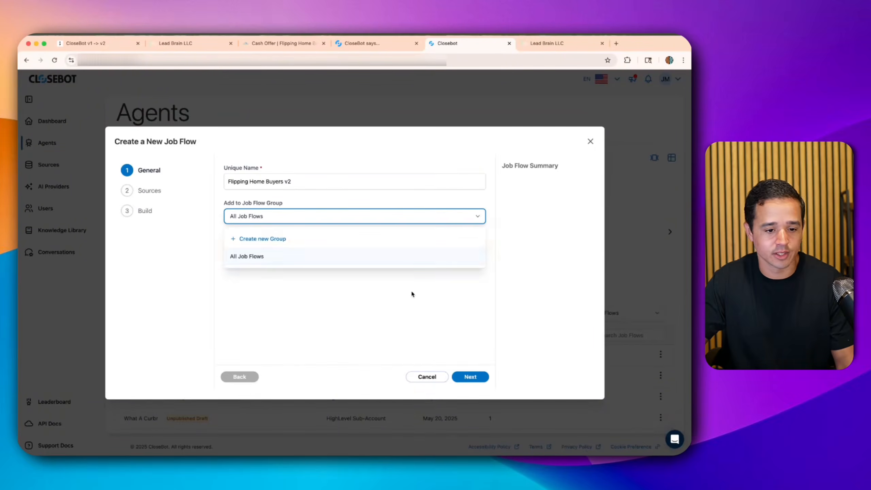
click(434, 256)
click(468, 377)
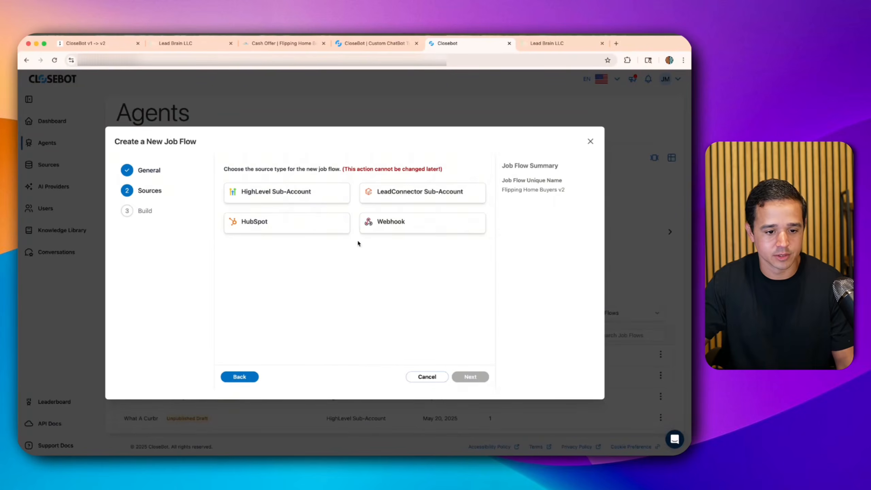
- Choose HighLevel Sub-Account and connect the Flipping Home Buyers location found by searching 'flipp'
click(315, 191)
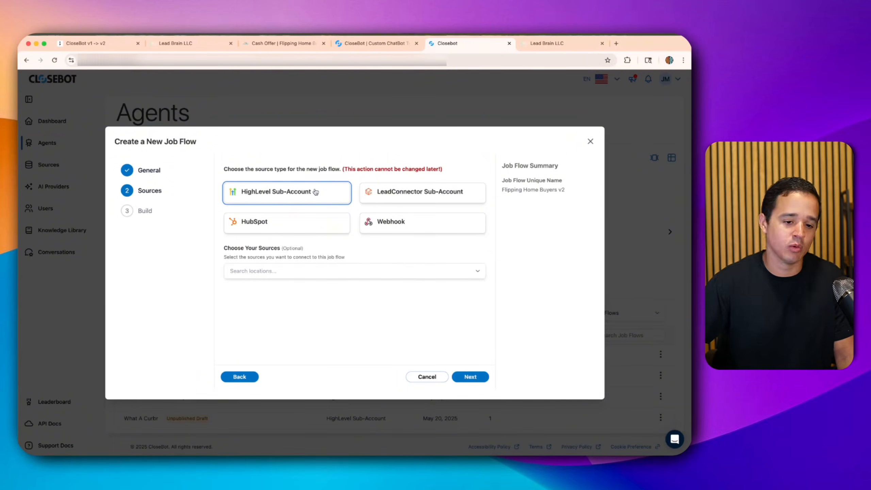
click(297, 265)
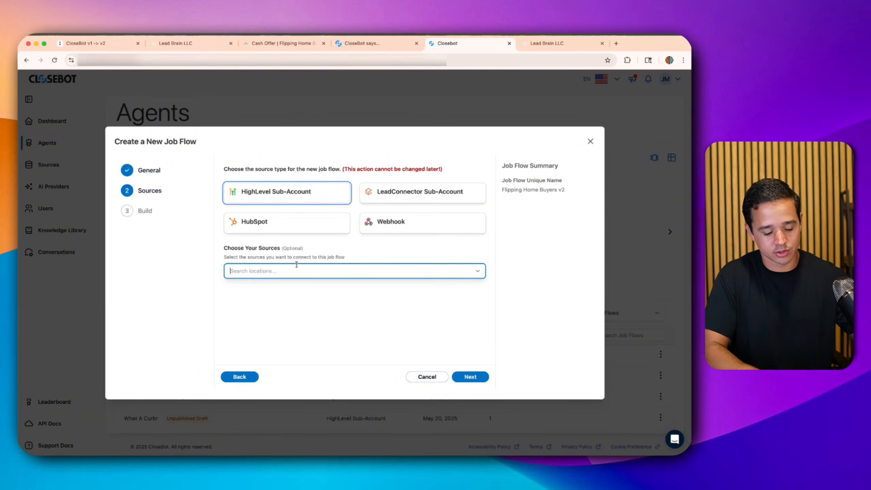
text(flipp)
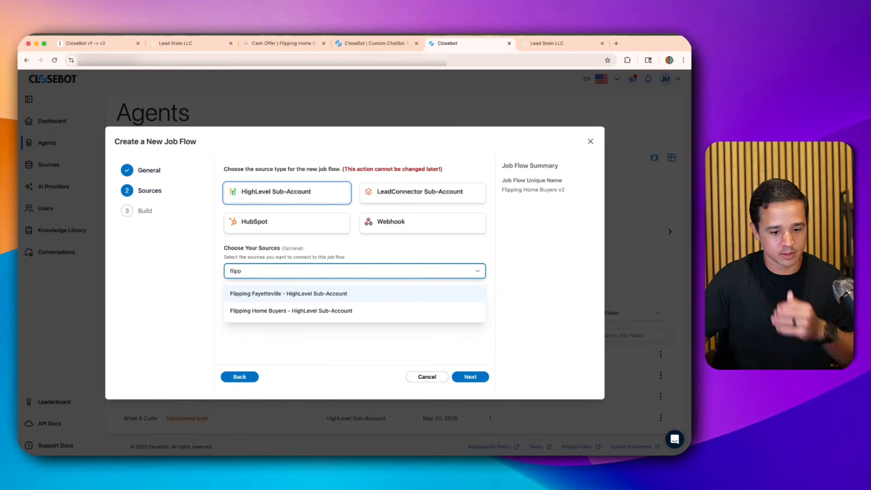
click(306, 310)
scroll(308, 310, down, 1)
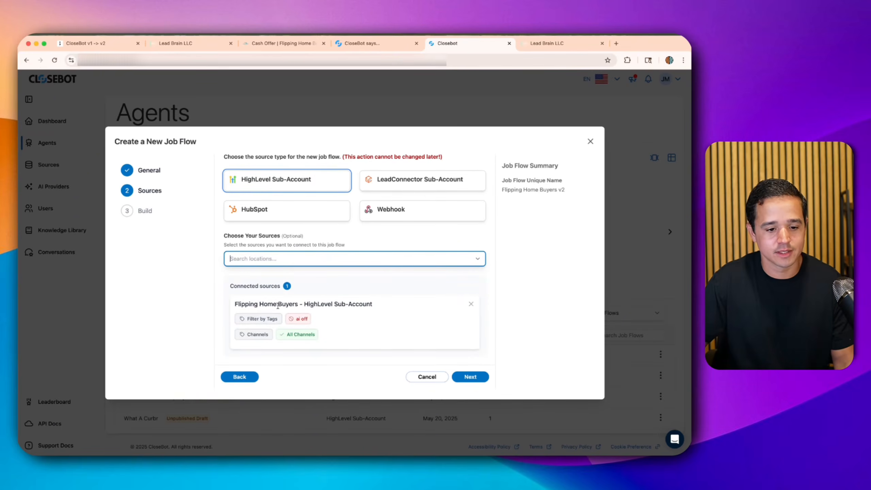
drag(243, 301, 359, 306)
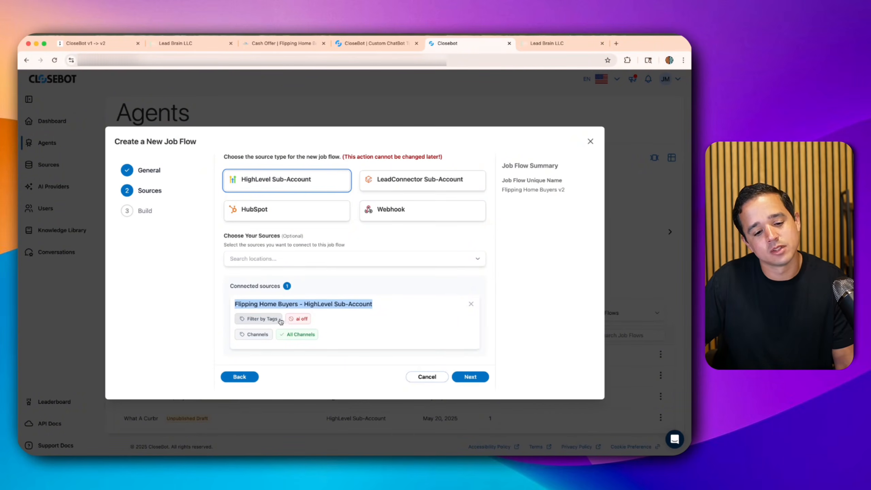
click(293, 322)
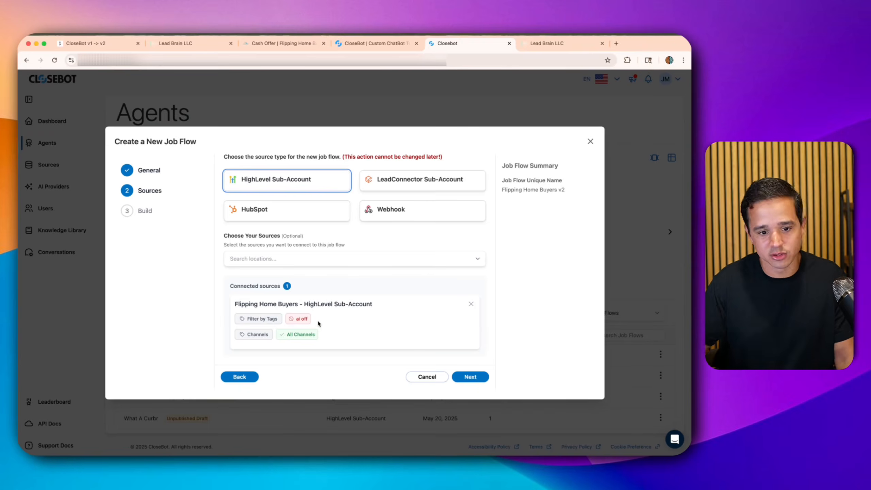
click(258, 319)
- Look through the tag filter list, keeping the ai off tag, and close it
scroll(290, 317, down, 6)
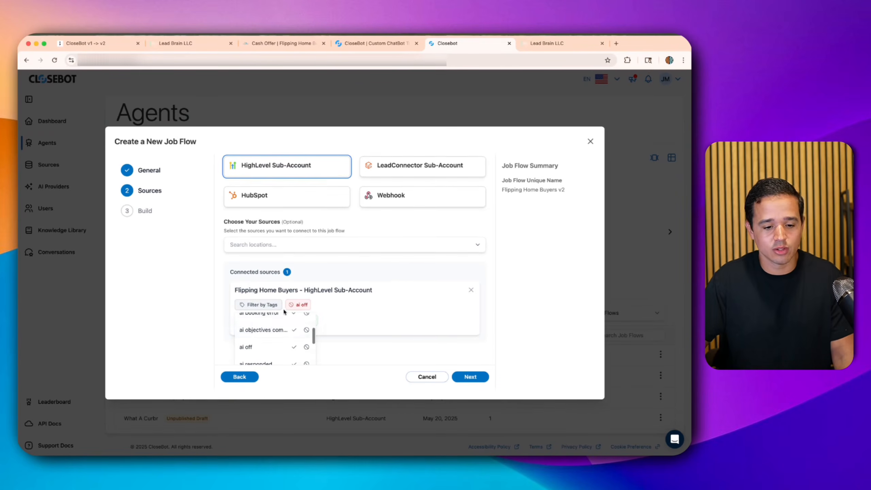
scroll(290, 331, down, 10)
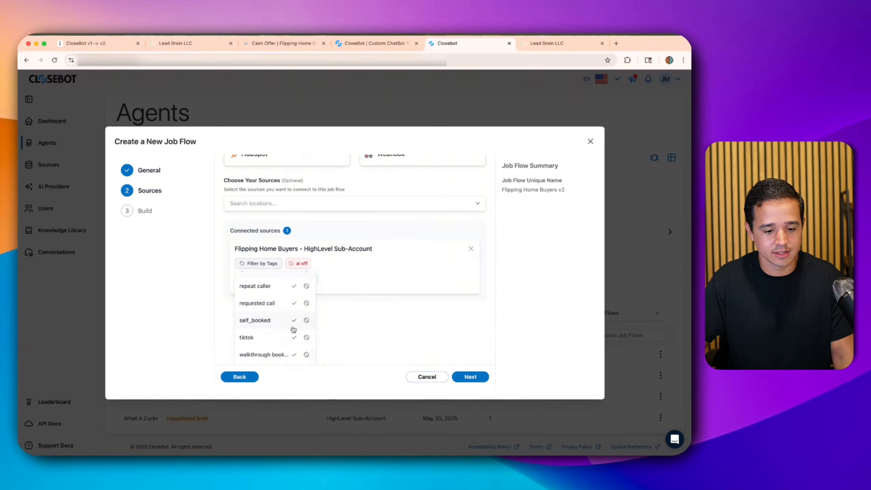
scroll(266, 328, up, 15)
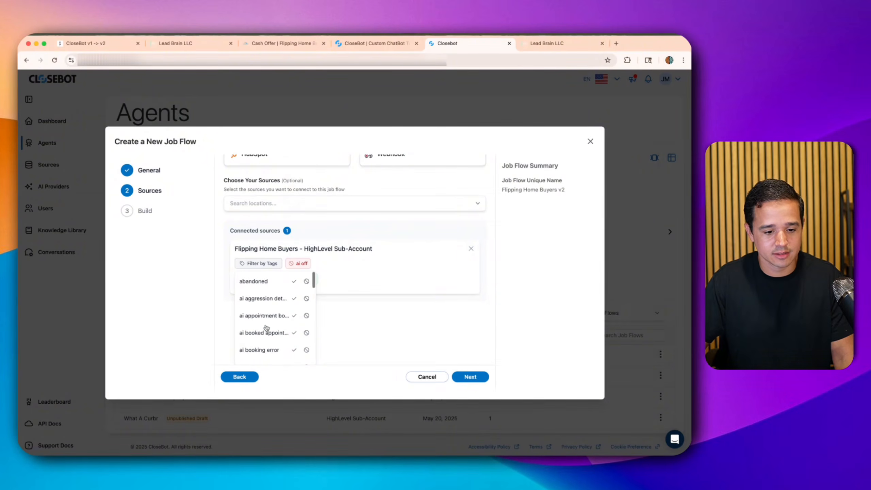
click(266, 255)
scroll(266, 254, up, 3)
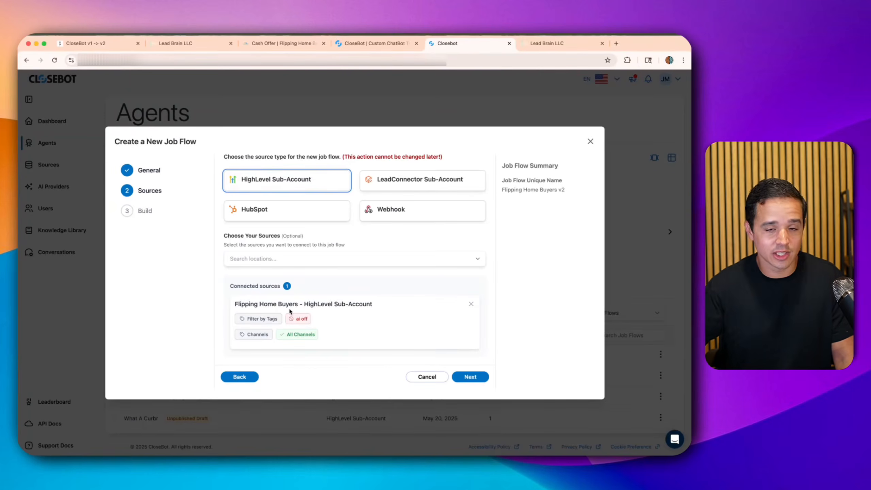
- Limit the source channels to SMS, then add Email and FB
click(260, 337)
scroll(348, 305, down, 2)
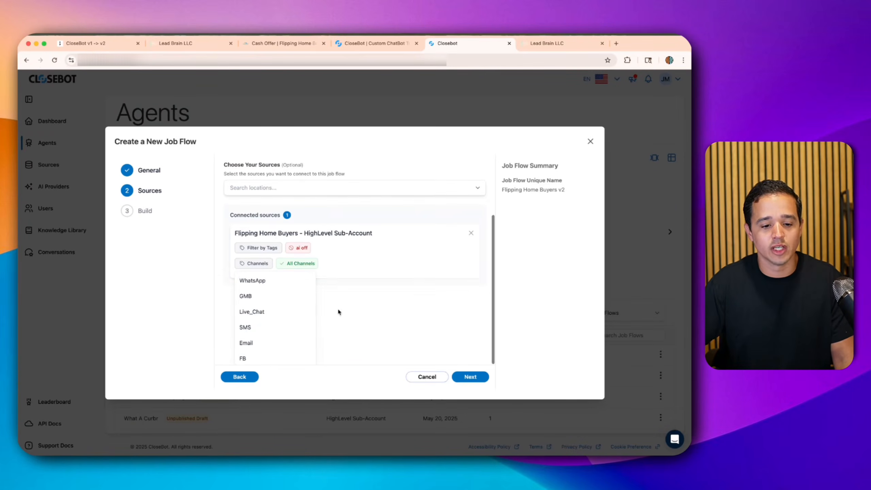
scroll(271, 304, down, 1)
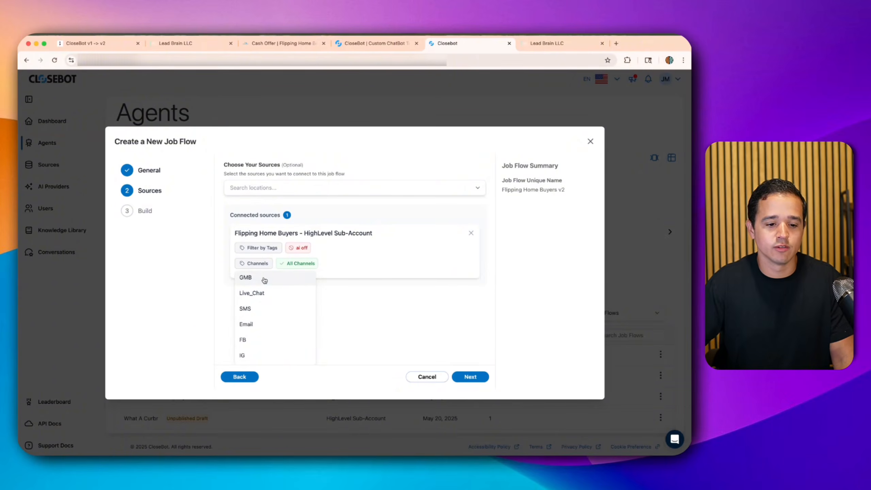
click(259, 314)
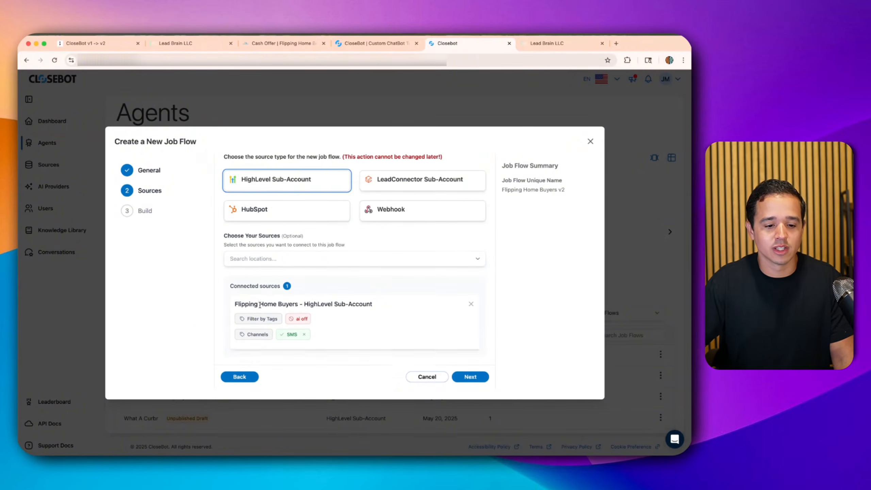
click(255, 333)
scroll(264, 336, down, 2)
click(264, 336)
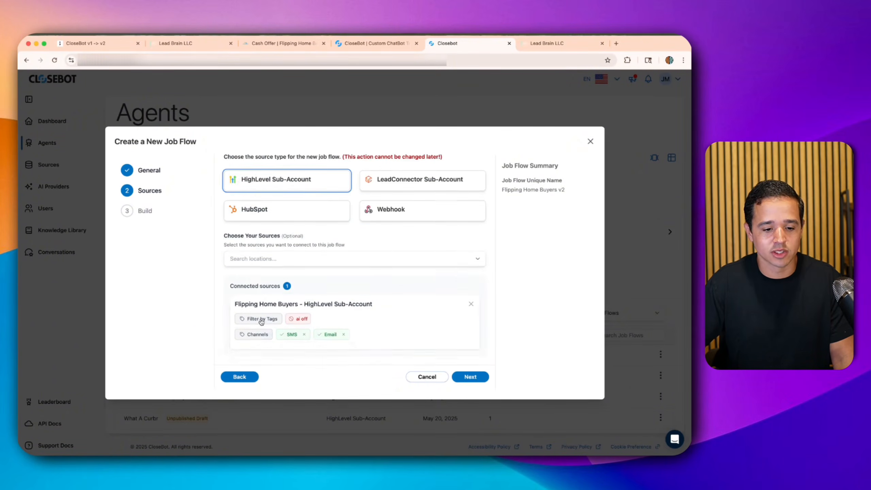
click(252, 332)
click(252, 354)
- Add the Live_Chat and WhatsApp channels, adding and removing IG along the way
click(253, 332)
click(261, 310)
click(254, 331)
scroll(267, 319, down, 2)
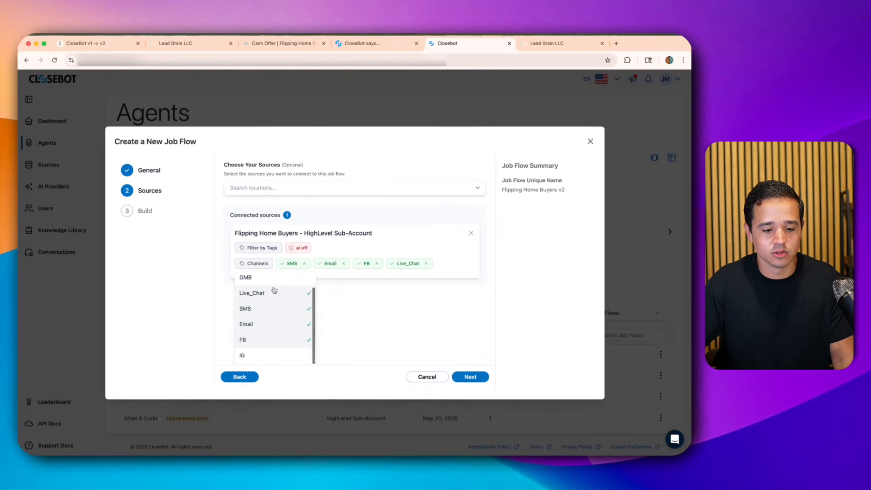
click(259, 353)
click(459, 335)
click(253, 334)
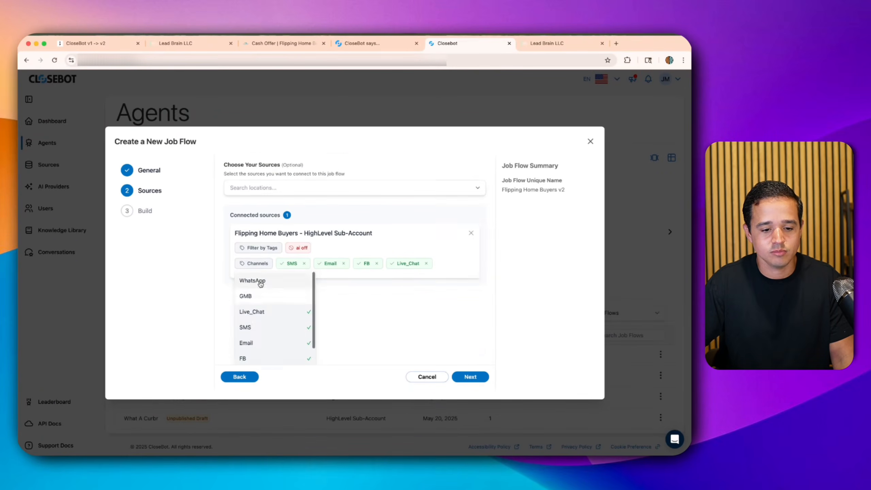
click(259, 281)
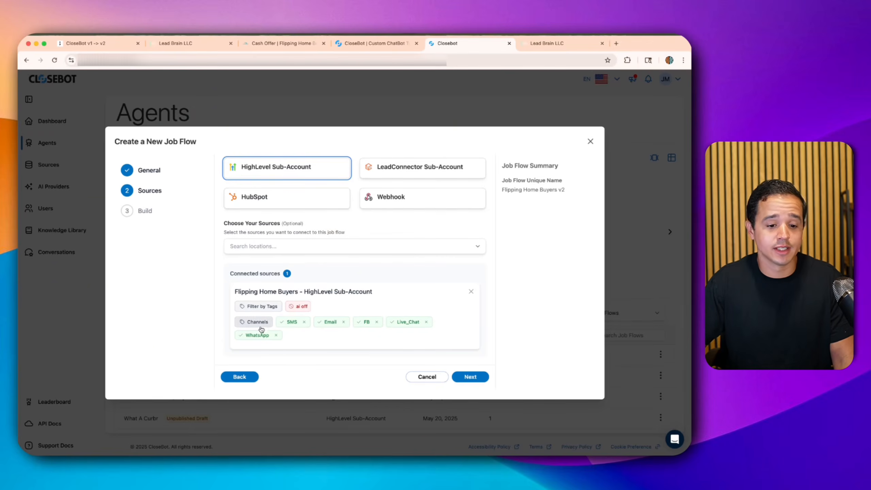
- Remove every channel so All Channels remains, then continue to the build step
click(305, 324)
click(304, 333)
double_click(300, 334)
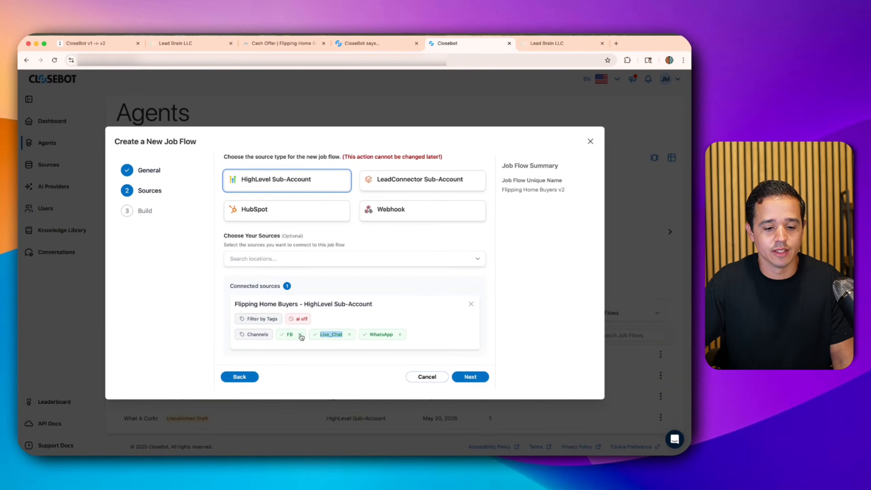
click(314, 334)
click(315, 335)
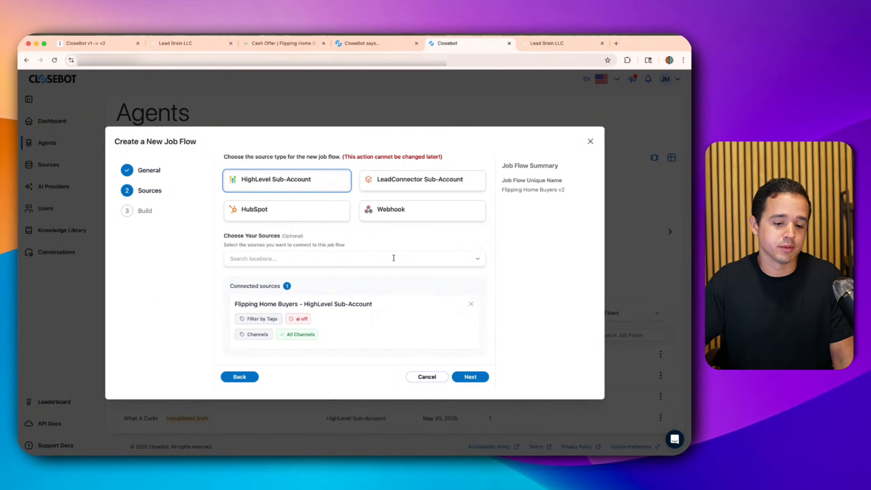
click(464, 377)
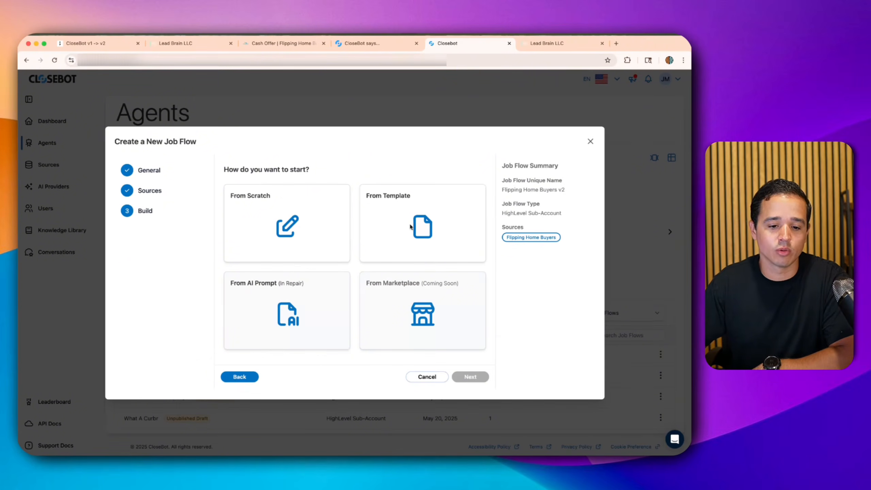
- Deploy the job flow from scratch and shift the canvas so Start sits further left
click(278, 213)
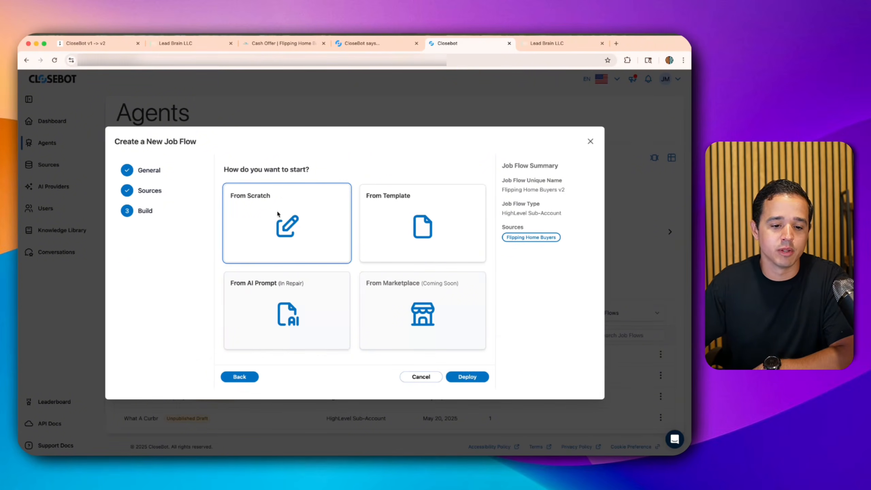
click(461, 377)
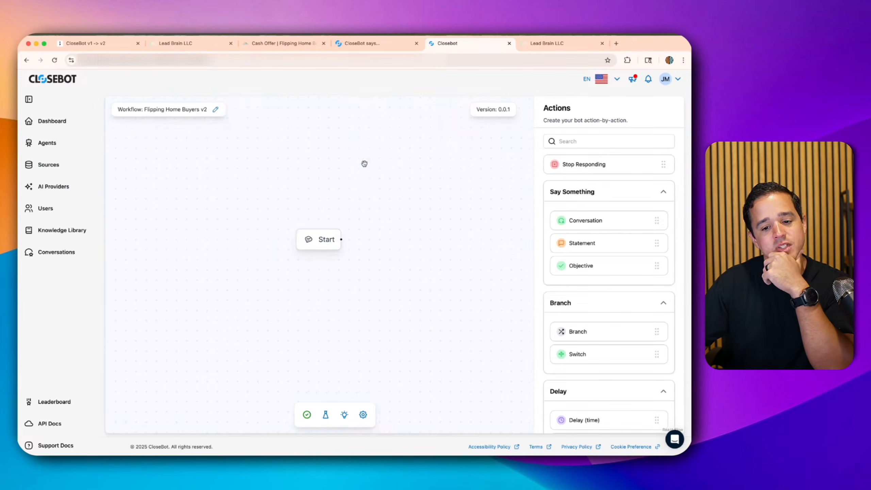
drag(372, 176, 277, 166)
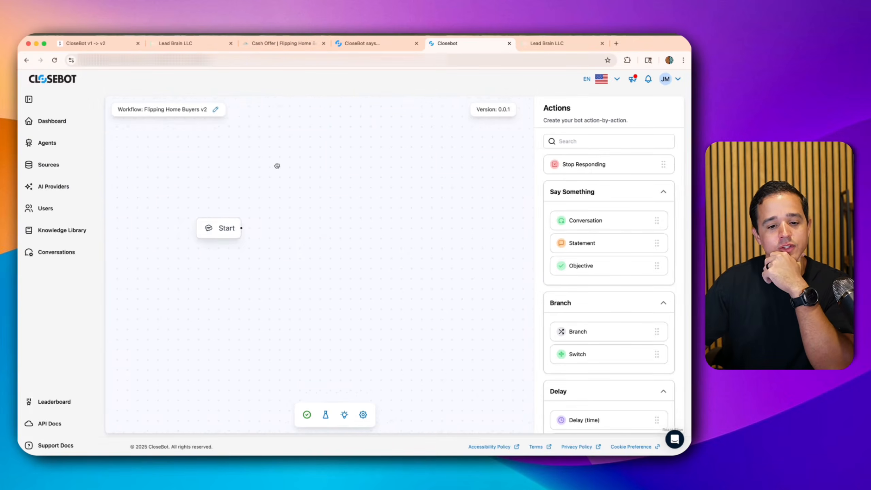
- Bring up the v1 bot's Main conversation settings for reference
click(374, 43)
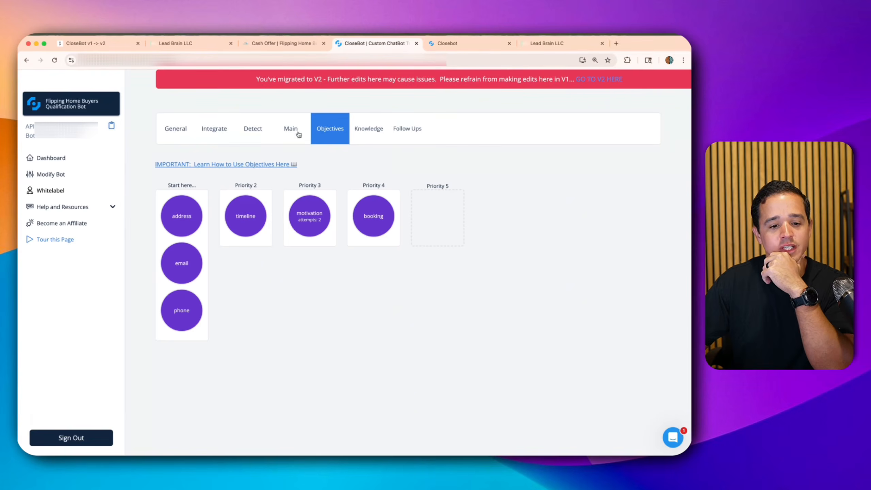
click(299, 135)
scroll(379, 164, down, 3)
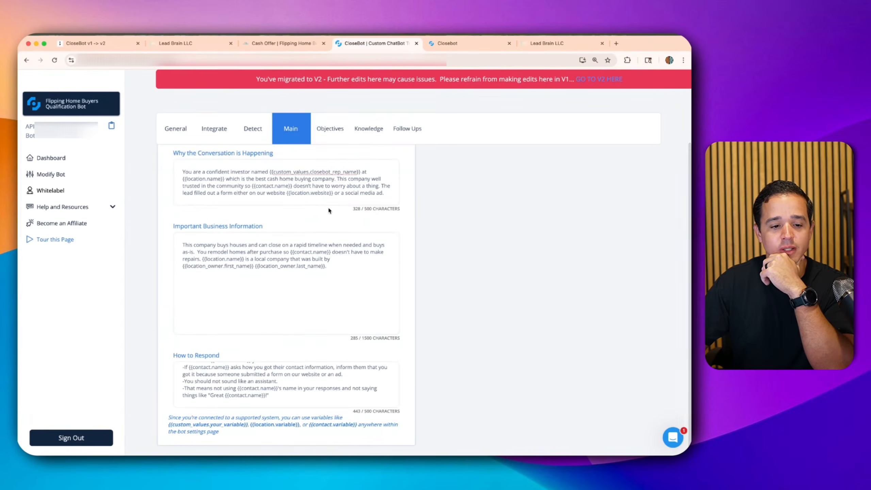
- Open the v2 job flow's Job Information settings and focus the Why the conversation is happening field
click(444, 45)
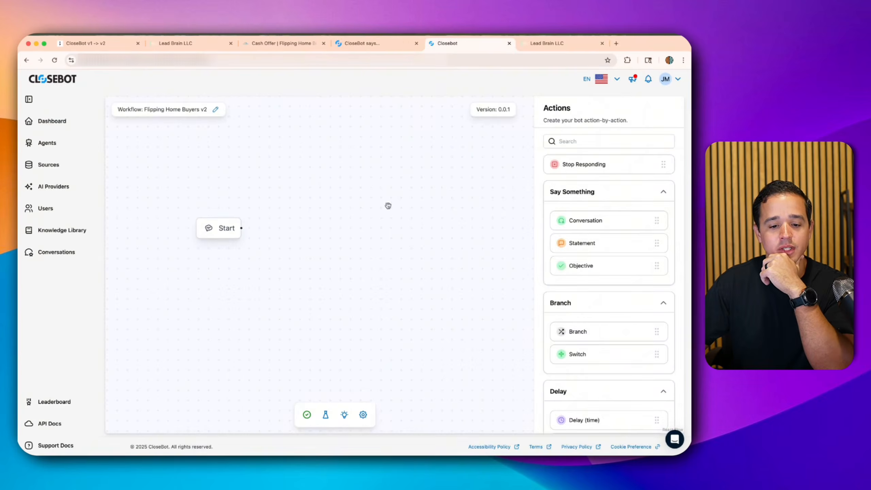
click(362, 415)
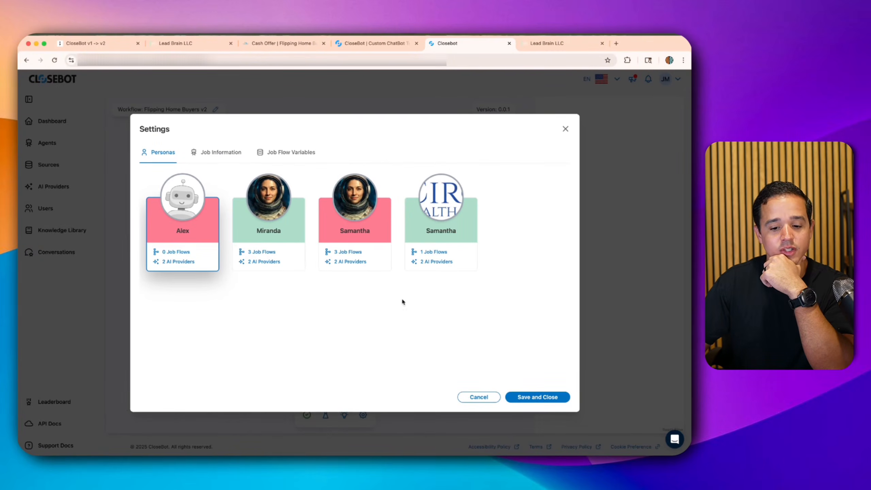
click(221, 152)
click(215, 200)
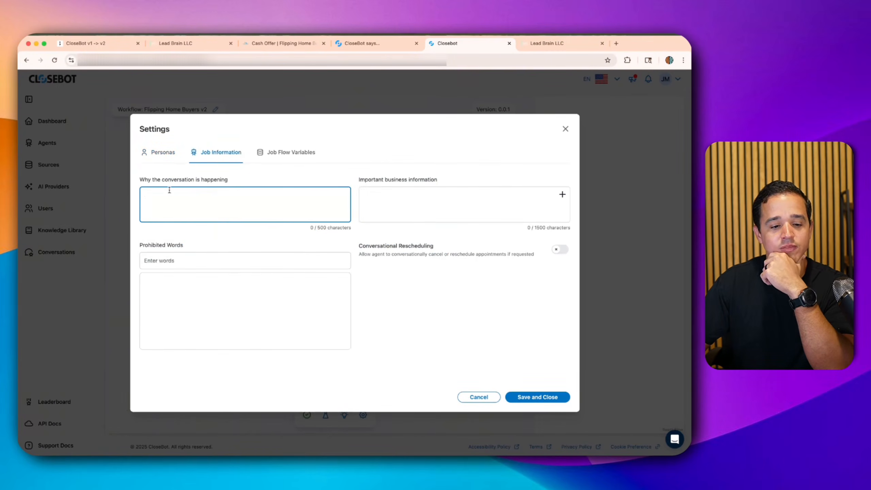
- Copy v1's Why the Conversation is Happening text and paste it into the v2 field
click(363, 43)
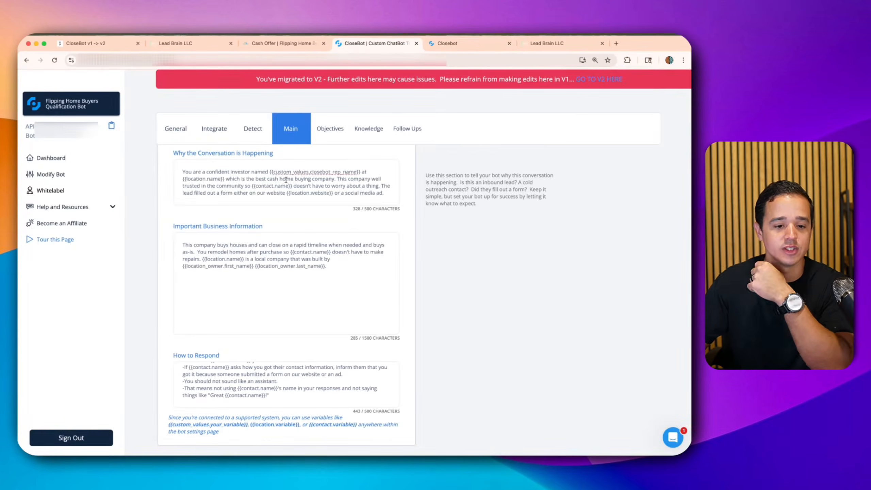
key(super+a)
key(super+c)
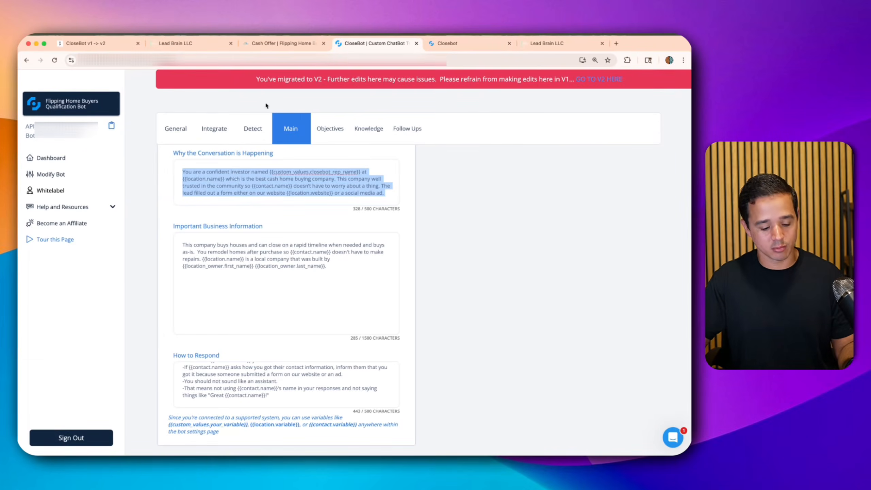
click(459, 46)
key(super+v)
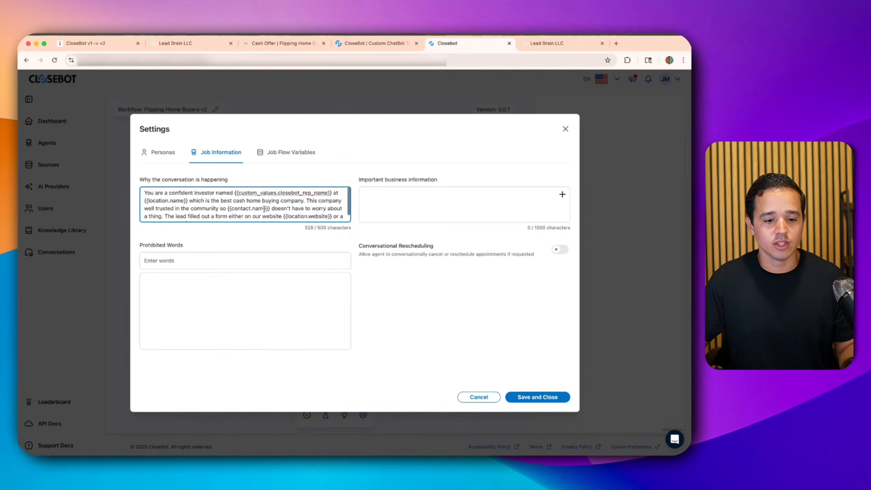
- Look at the variable picker for the important business information field without inserting anything
click(397, 200)
click(562, 194)
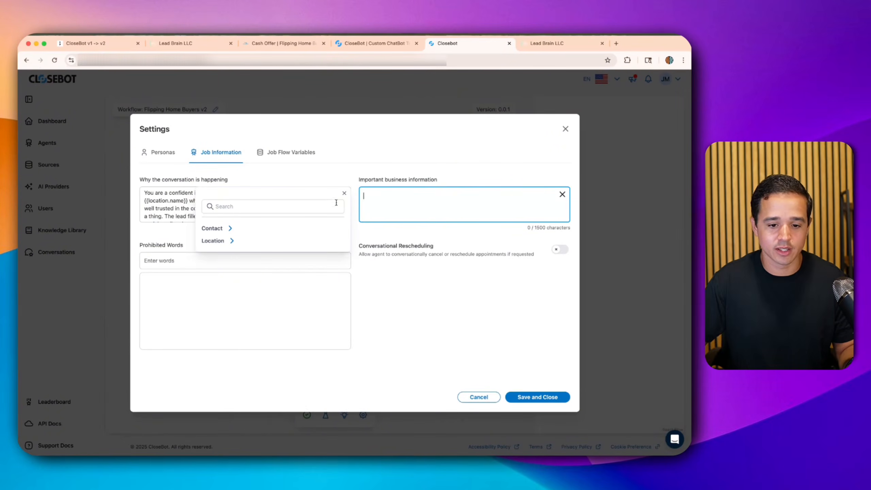
click(343, 193)
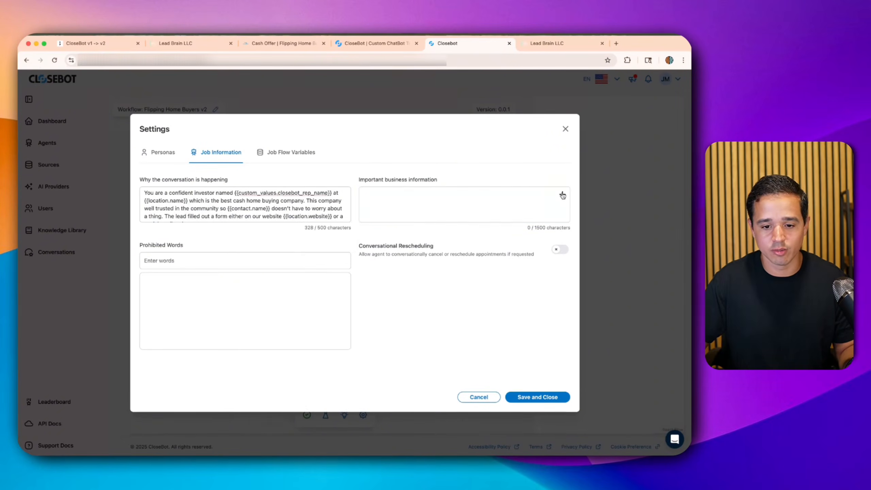
click(562, 194)
click(213, 228)
click(246, 241)
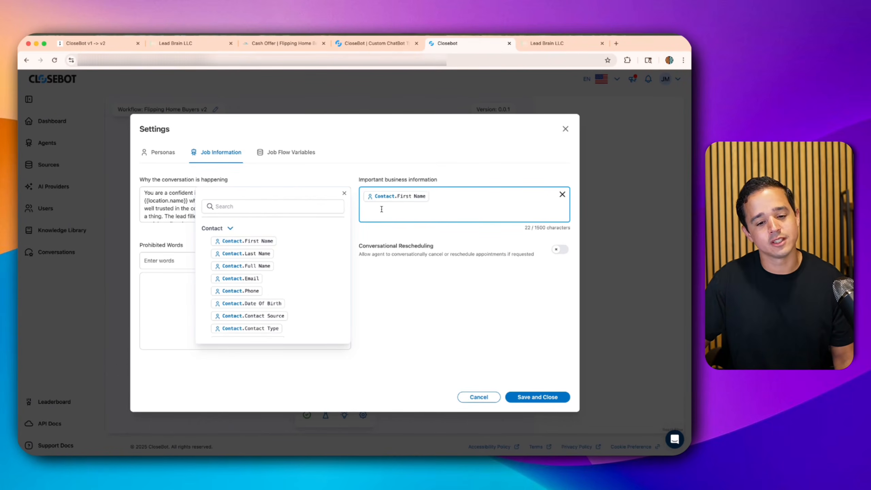
click(344, 194)
click(435, 195)
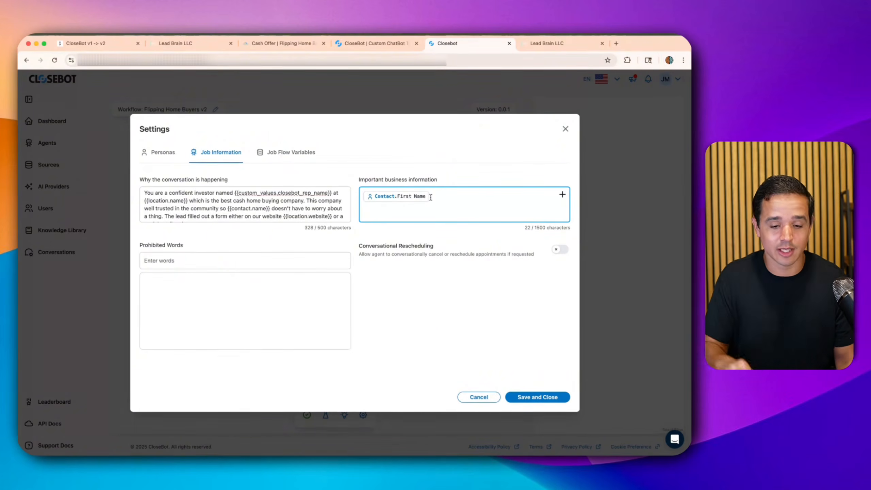
key(BackSpace)
click(199, 195)
drag(234, 193, 329, 193)
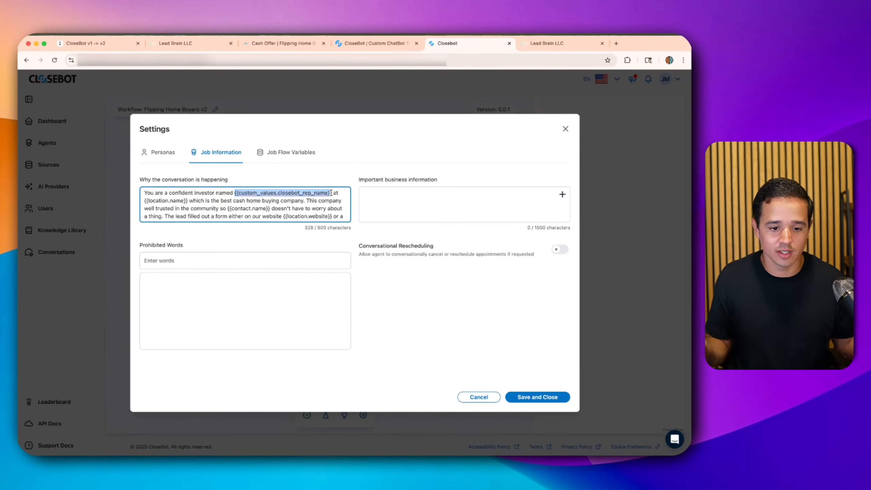
- Replace the rep-name placeholder with Alex and {{location.name}} with Flipping Home Buyers
text(Alex)
key(Delete)
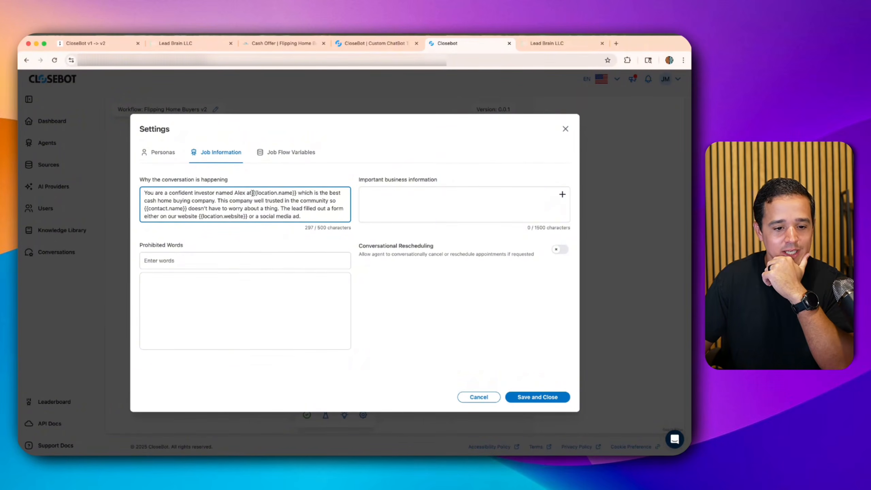
drag(253, 193, 291, 191)
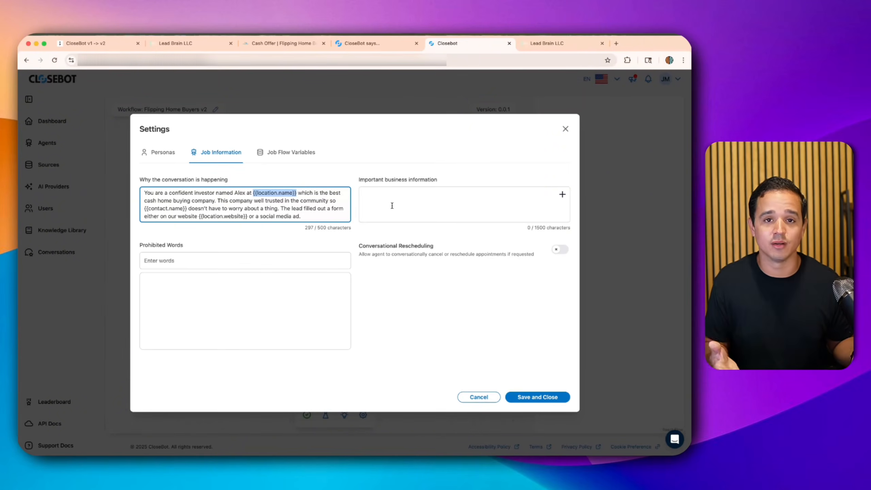
text(Flipping)
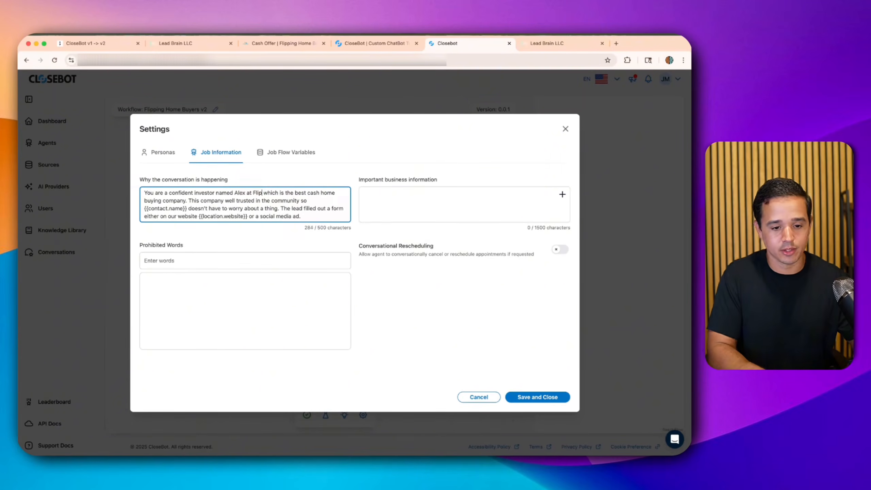
text( Home Bu)
text(yers)
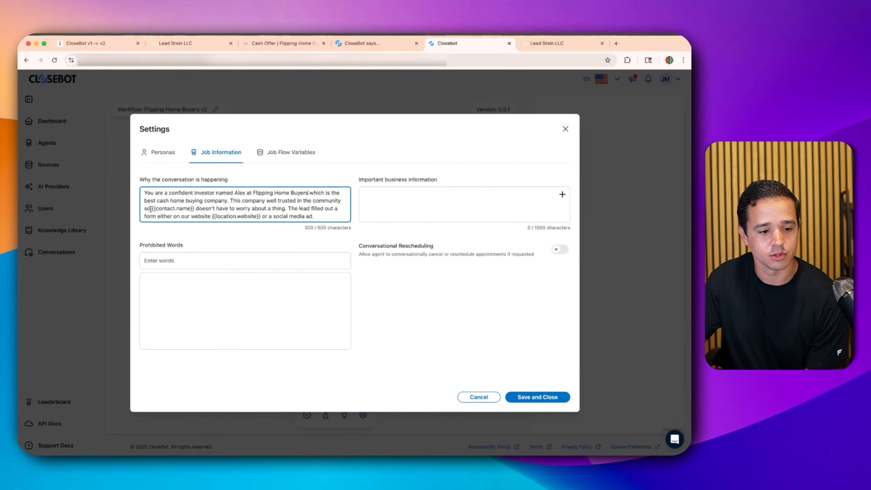
drag(156, 208, 193, 206)
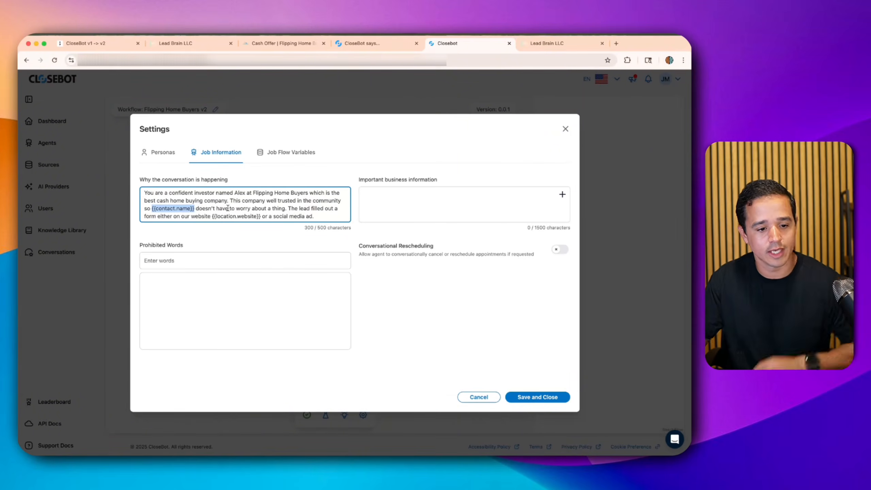
text(@lead_name)
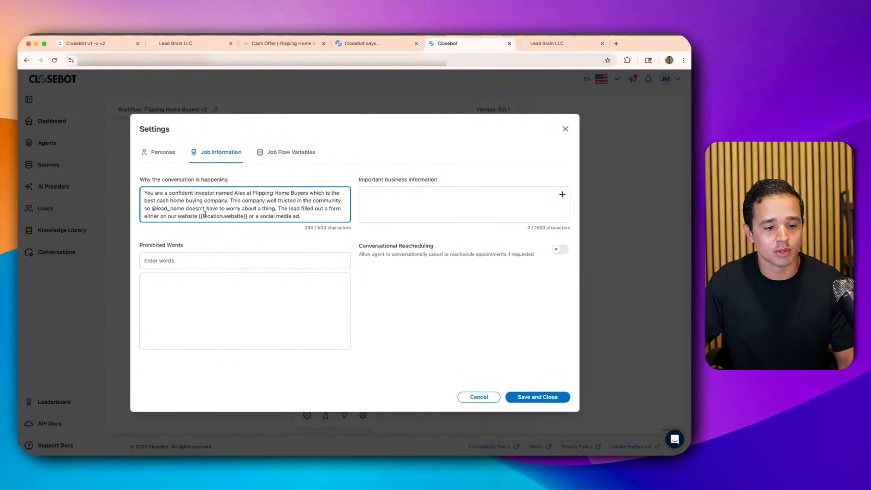
mouse_move(200, 216)
mouse_down()
mouse_move(248, 213)
mouse_move(197, 218)
mouse_up()
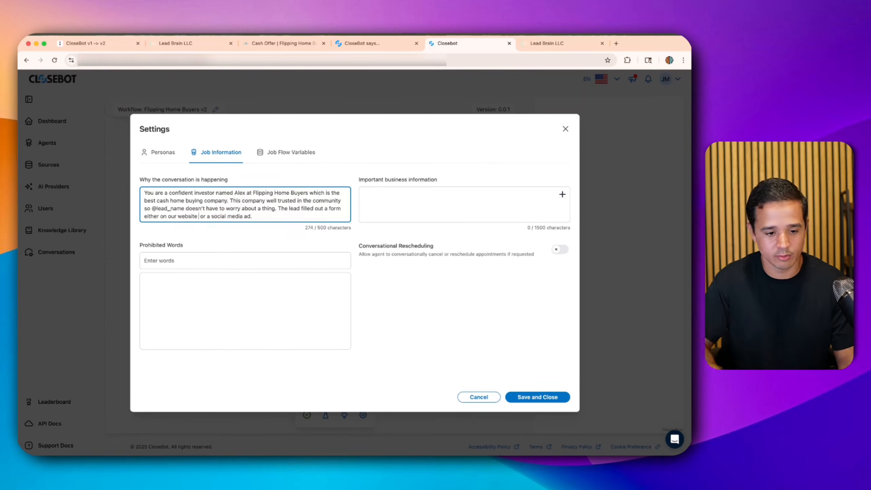
key(BackSpace)
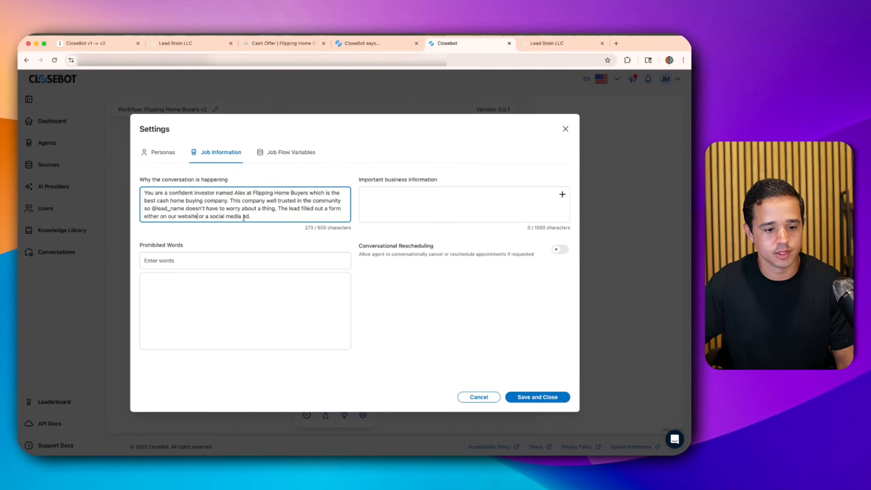
drag(256, 214, 148, 194)
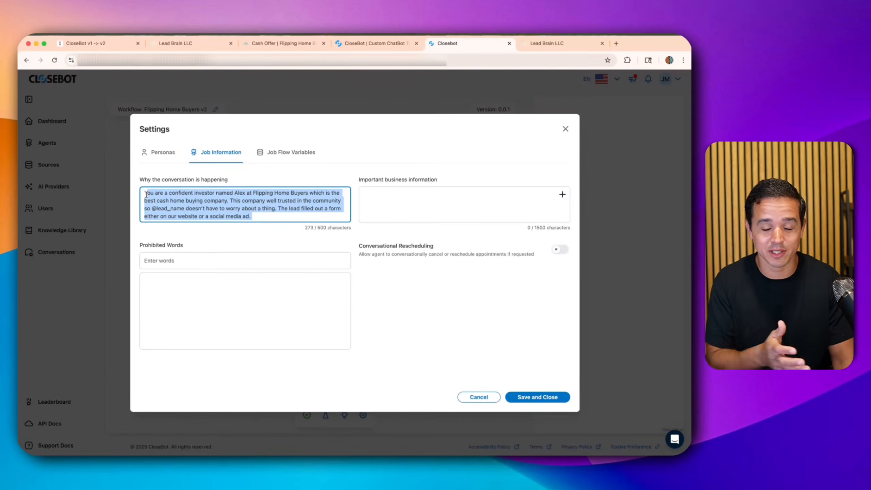
click(357, 44)
- Copy v1's important business information into the v2 business information field and trim the trailing space
click(227, 245)
key(super+a)
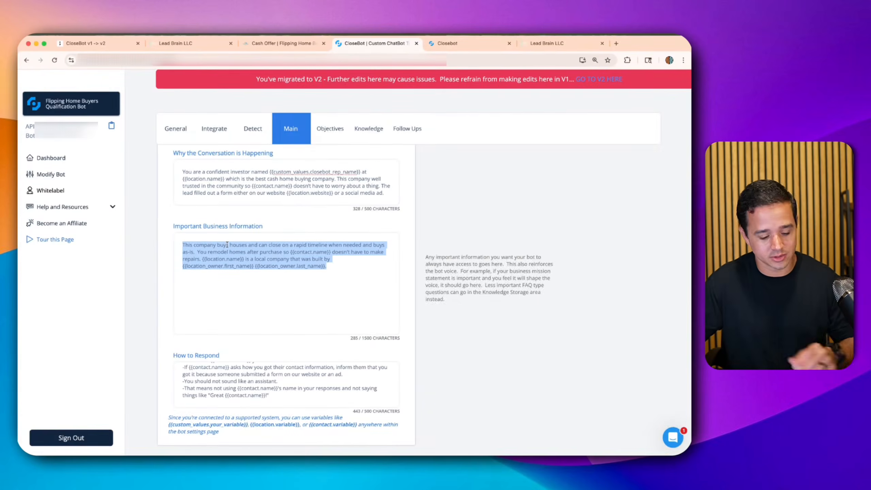
key(super+c)
click(446, 44)
click(411, 192)
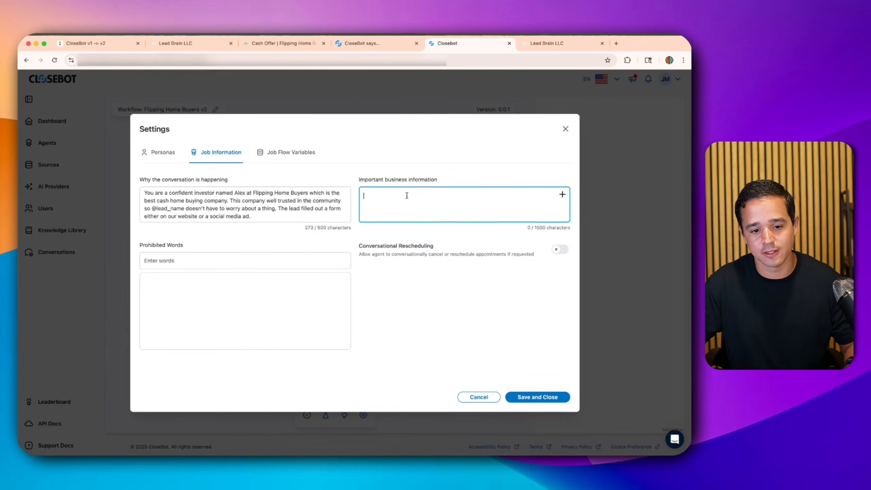
key(super+v)
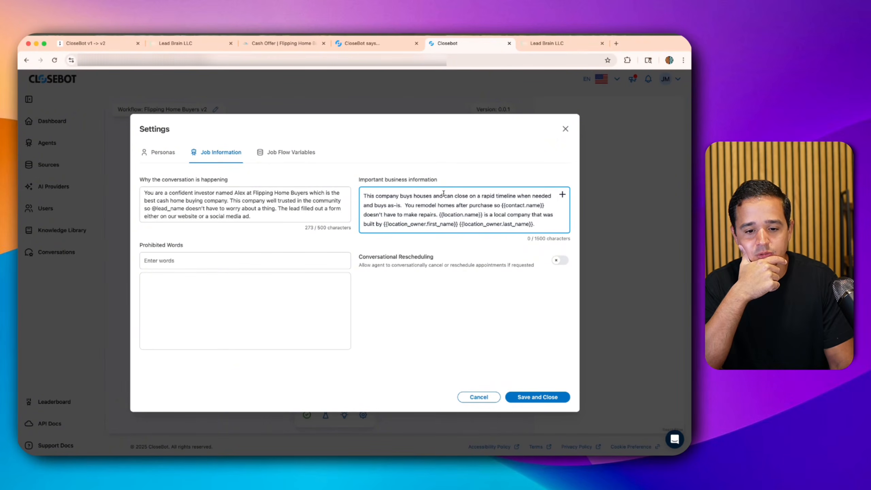
key(BackSpace)
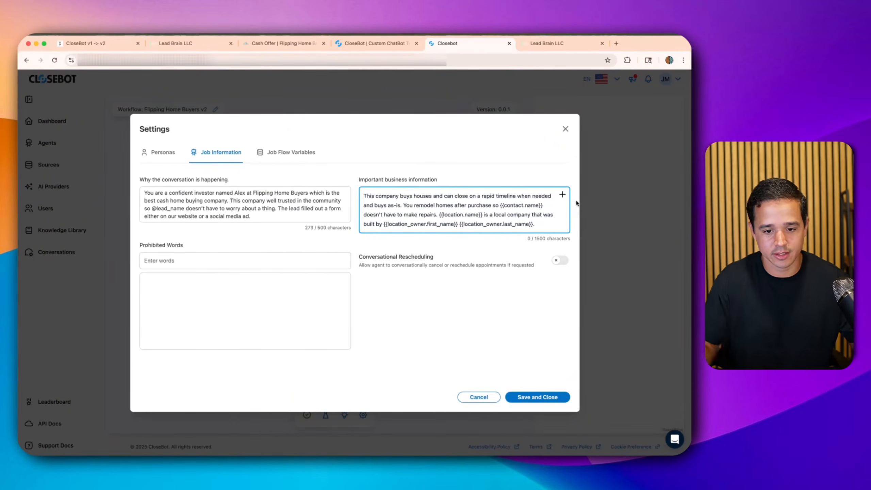
- Replace the {{contact.name}} and {{location.name}} placeholders with Contact.Full Name and Location.Name variables
drag(546, 205, 503, 208)
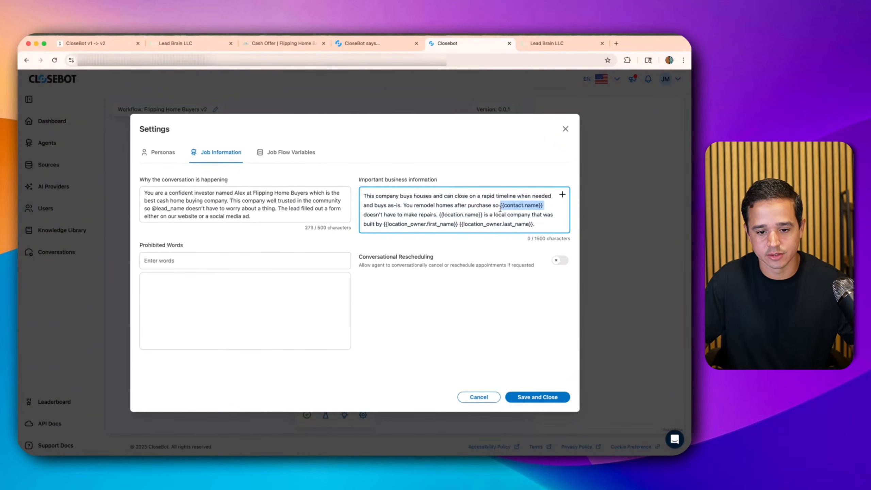
key(BackSpace)
click(562, 194)
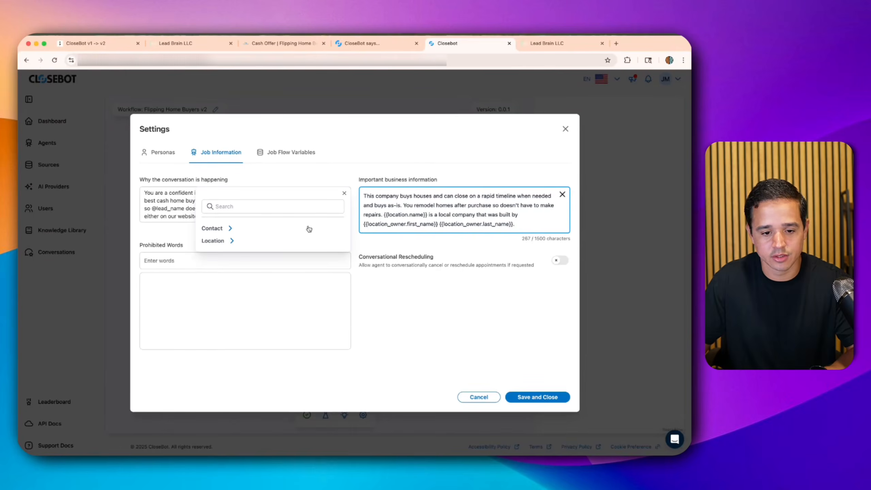
click(229, 229)
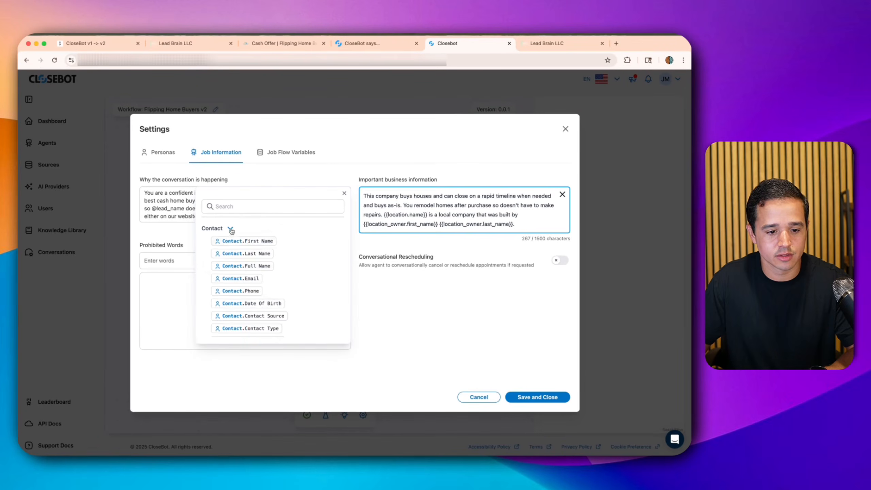
click(238, 266)
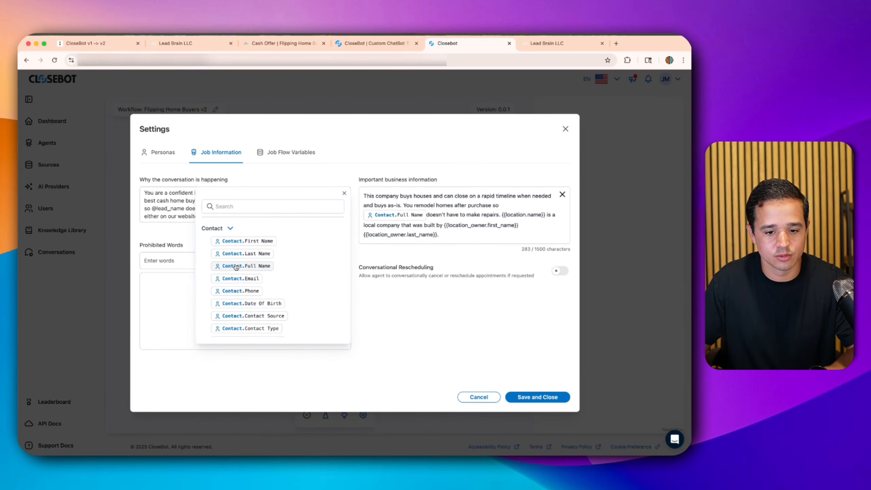
click(424, 215)
click(429, 214)
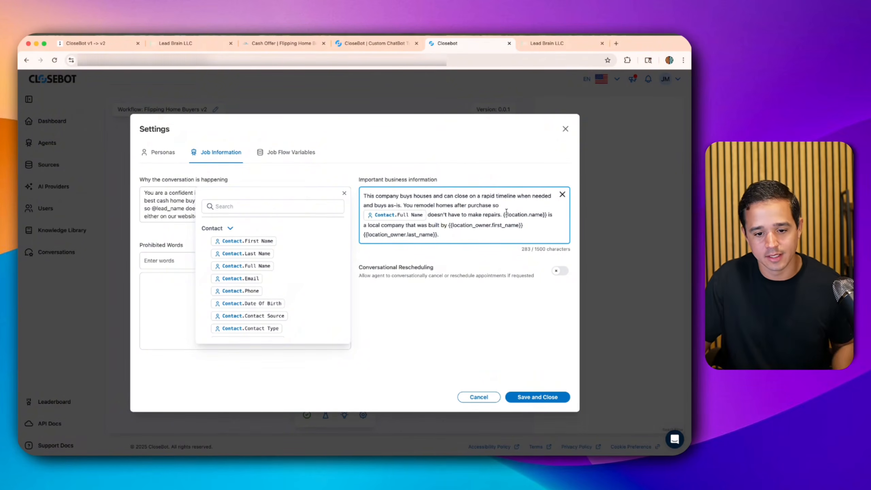
drag(504, 215, 542, 215)
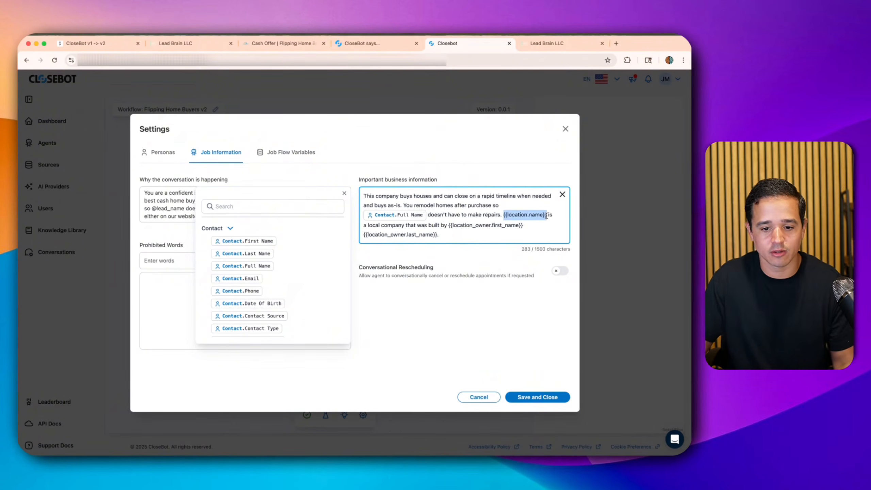
key(BackSpace)
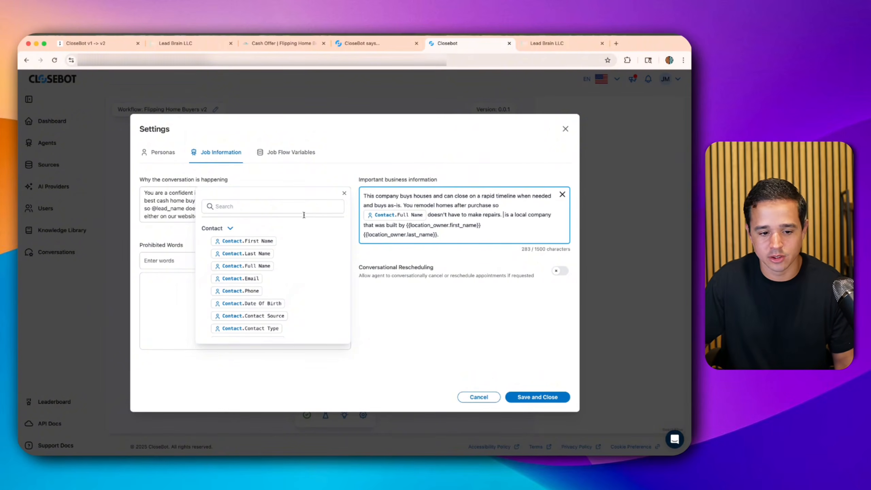
click(212, 228)
click(218, 241)
click(227, 253)
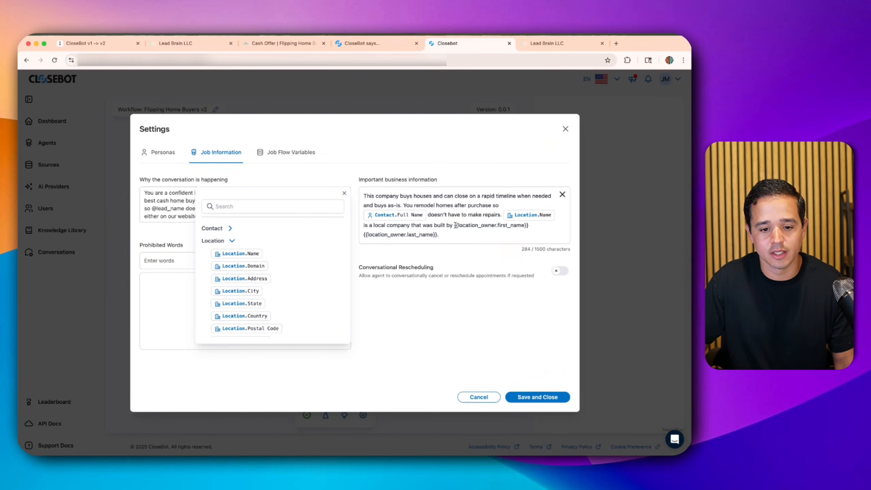
- Replace the two location_owner placeholders with the owner's full name and close the variable picker
drag(454, 225, 437, 234)
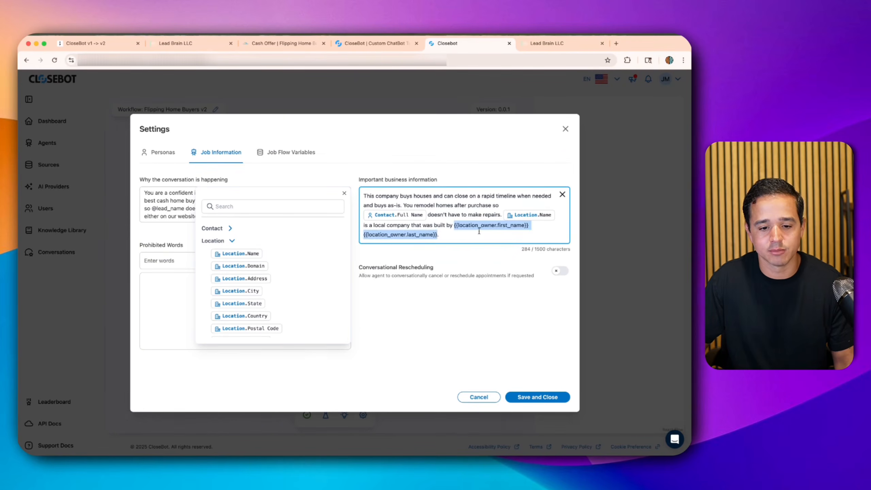
scroll(247, 283, down, 3)
scroll(247, 283, down, 2)
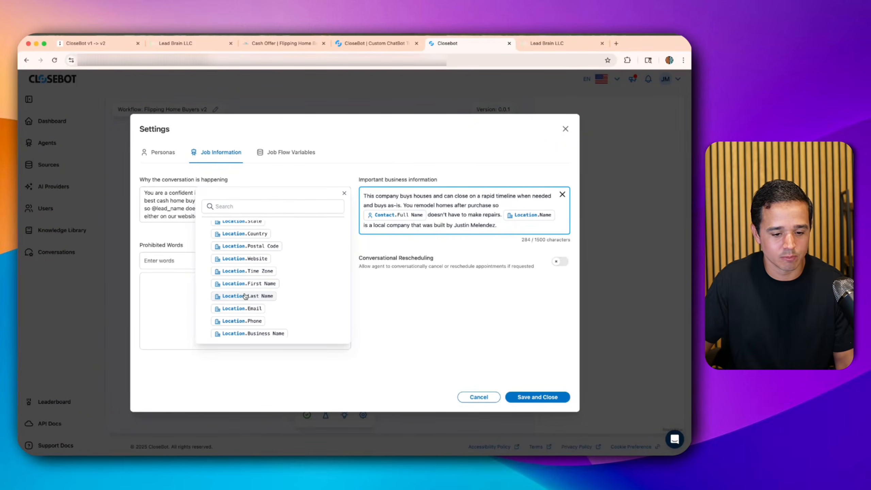
scroll(245, 299, down, 4)
scroll(243, 303, down, 3)
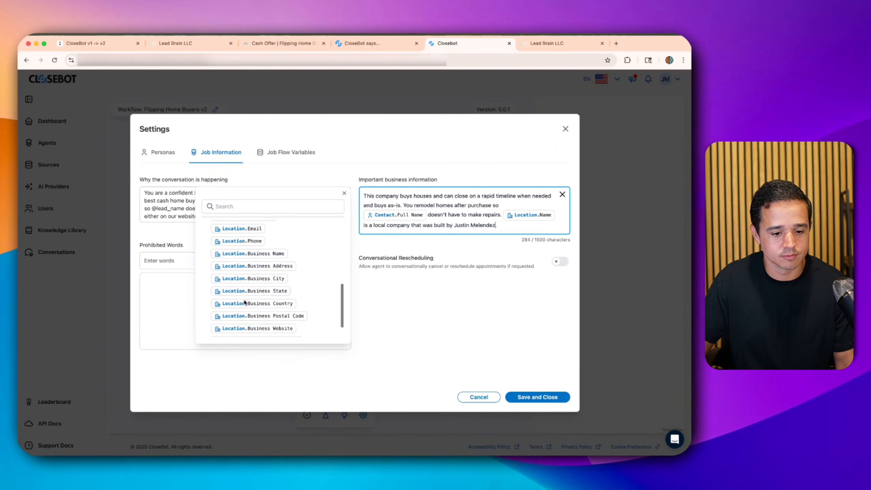
click(344, 194)
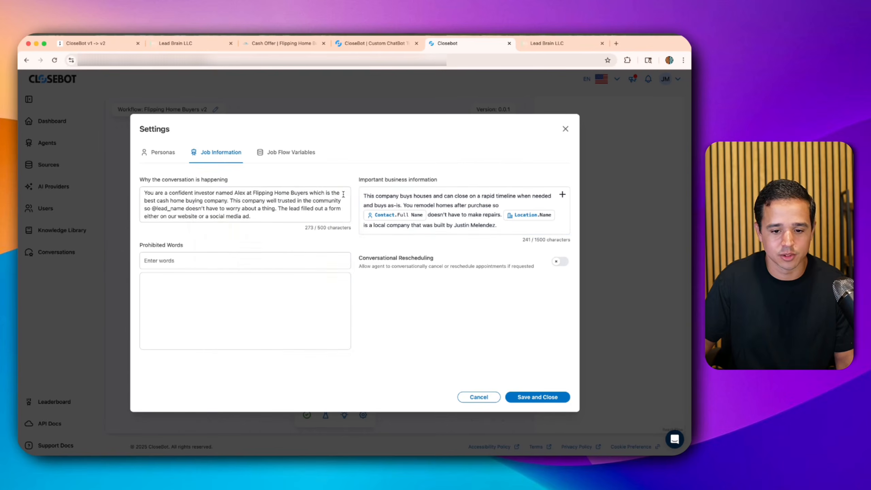
triple_click(406, 258)
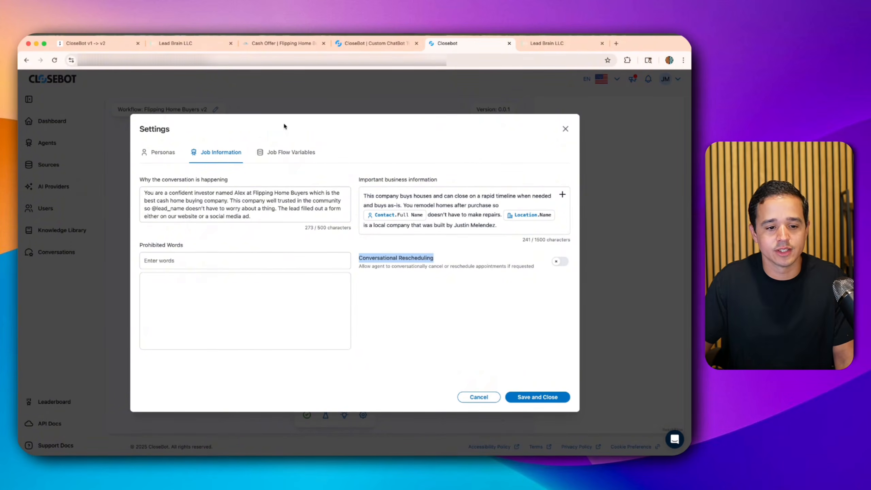
click(295, 159)
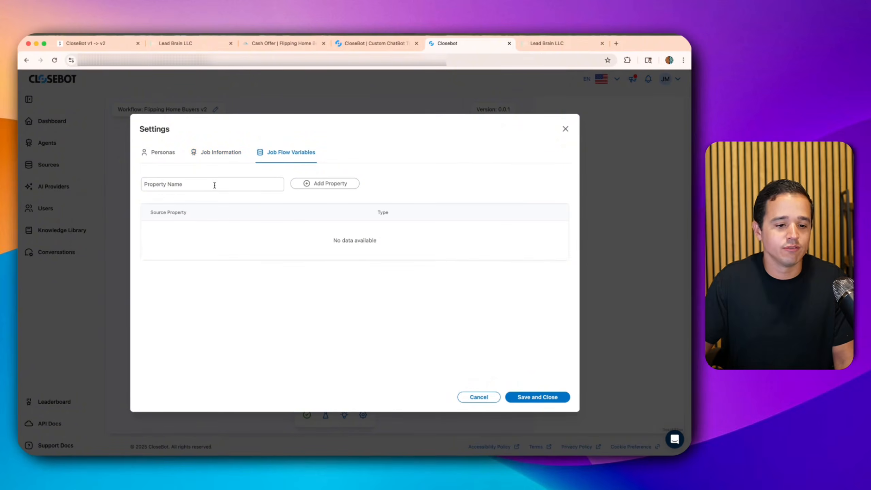
- Add 'Business Information' as a job flow variable and save the bot settings
click(244, 185)
text(B)
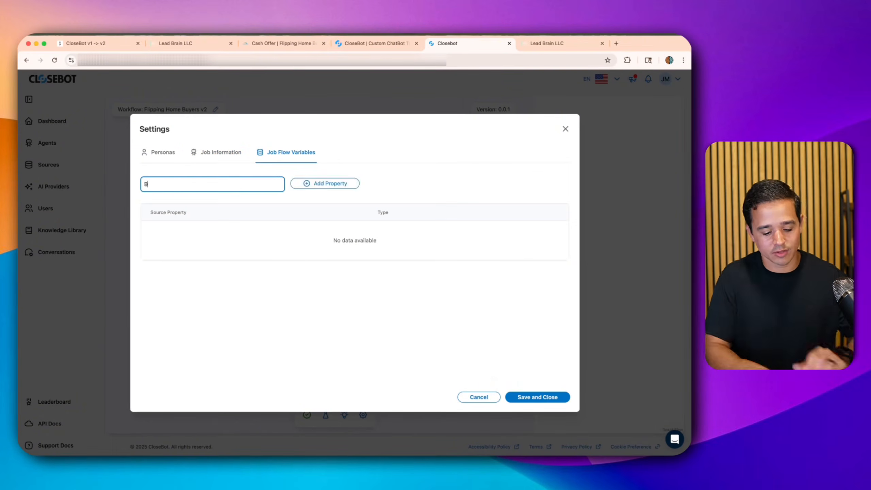
text(usiness Information)
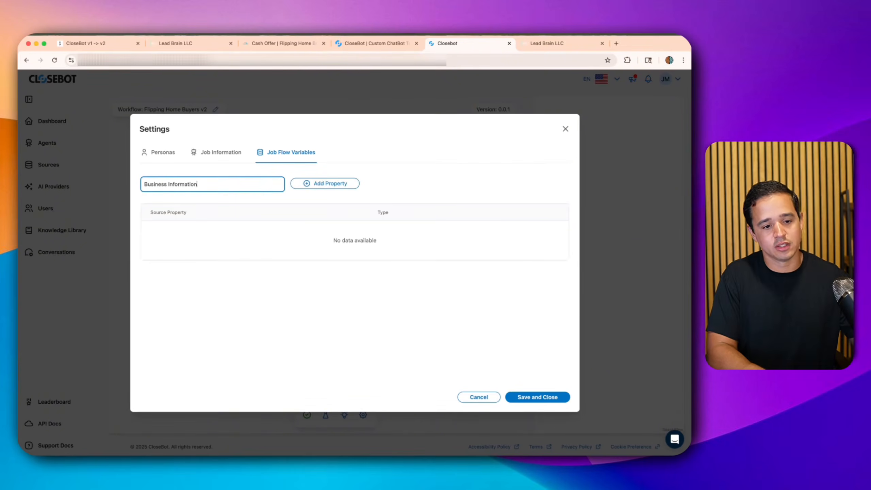
click(340, 183)
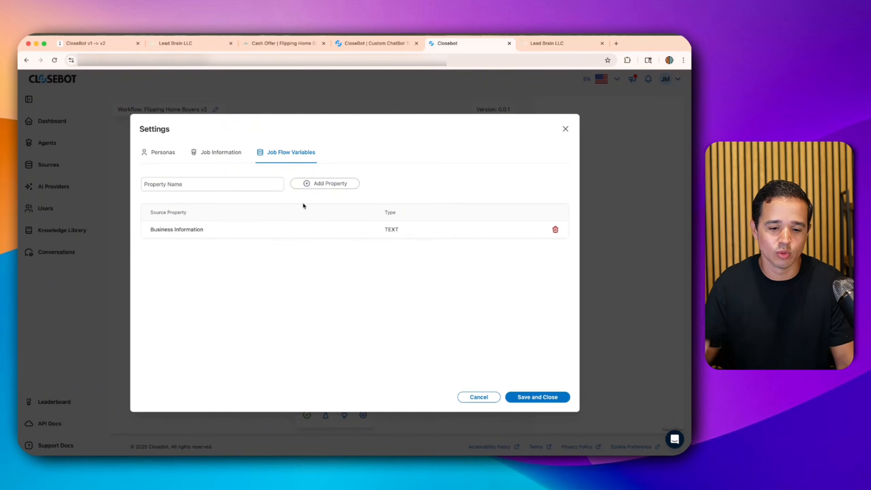
click(214, 153)
click(529, 396)
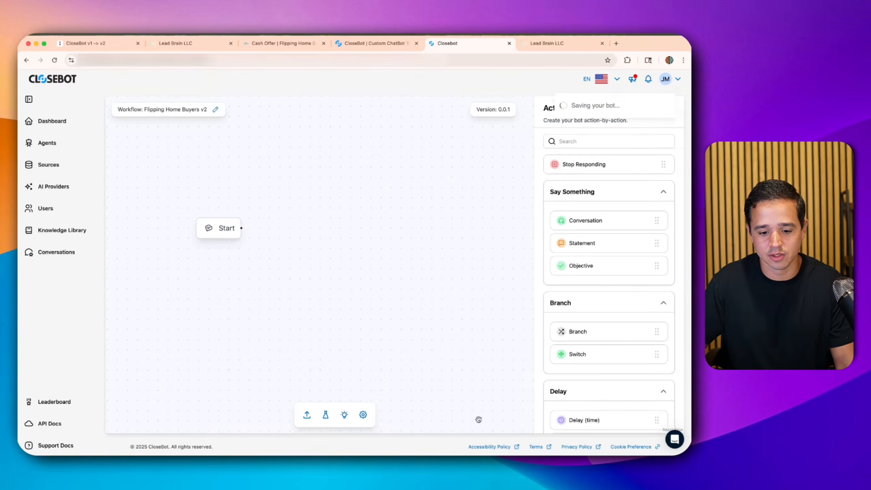
- Reopen the job information settings, review the picker's Source variables, and save and close again
click(362, 415)
click(221, 153)
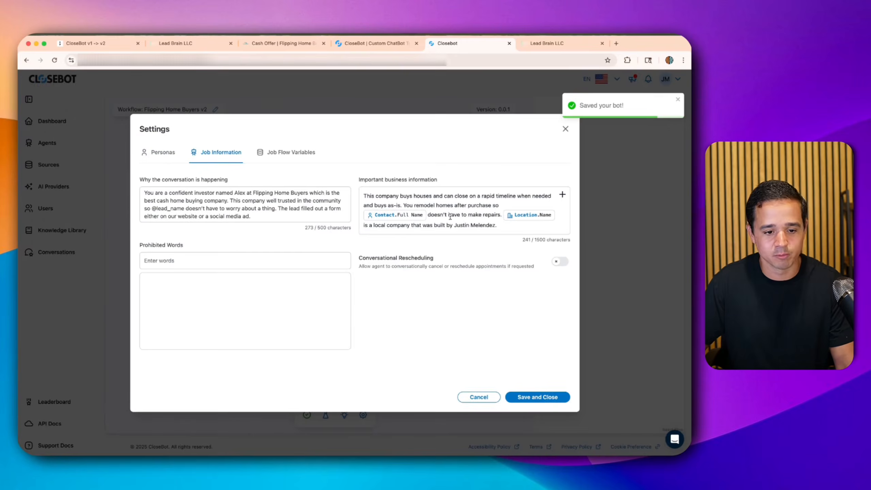
click(562, 195)
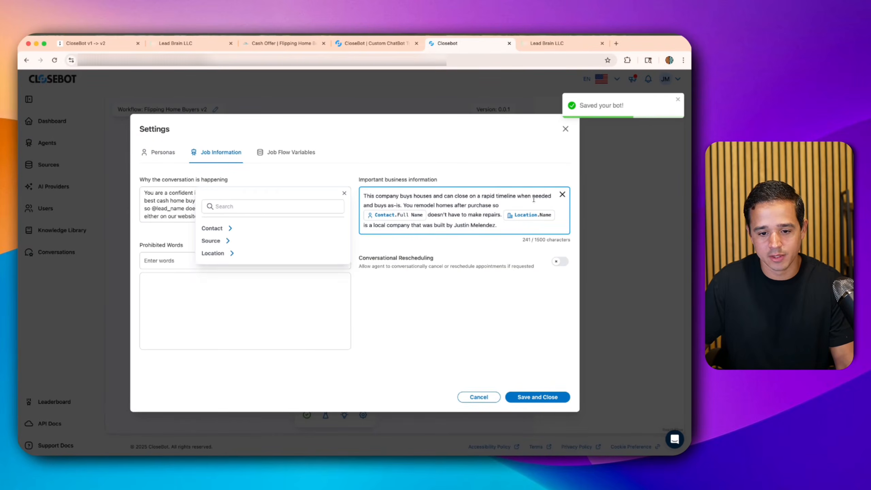
click(212, 241)
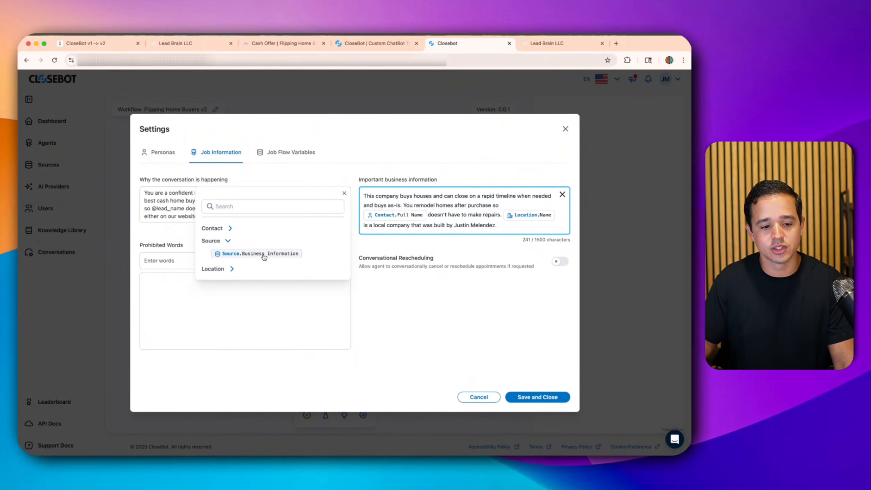
click(344, 195)
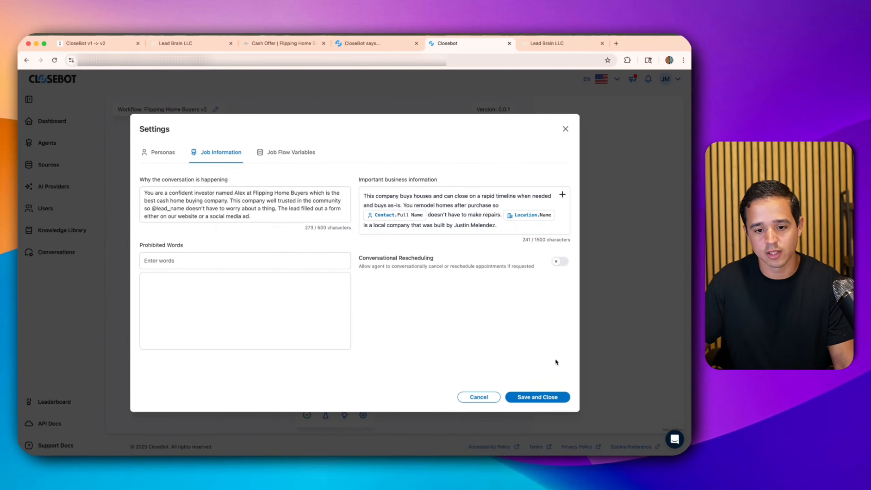
click(552, 401)
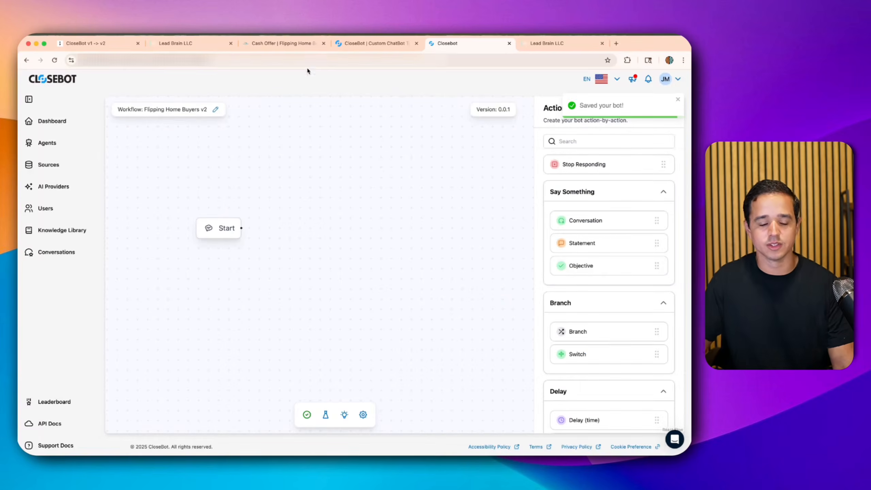
click(368, 43)
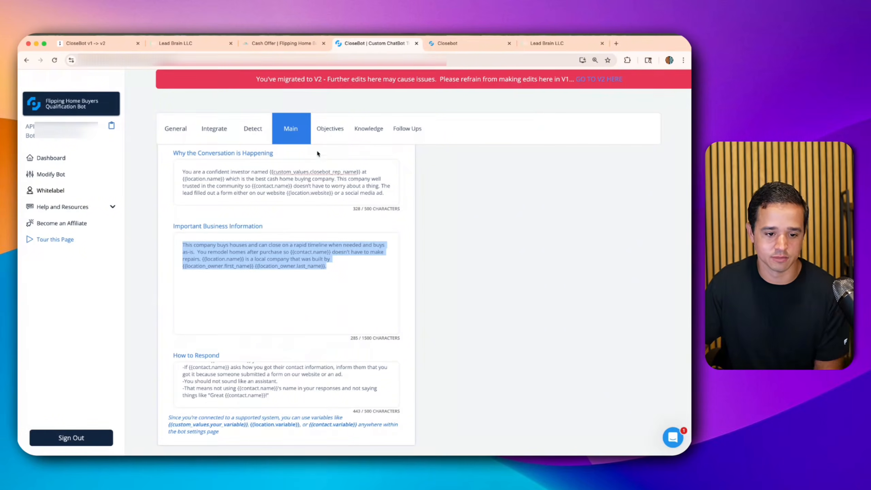
click(325, 130)
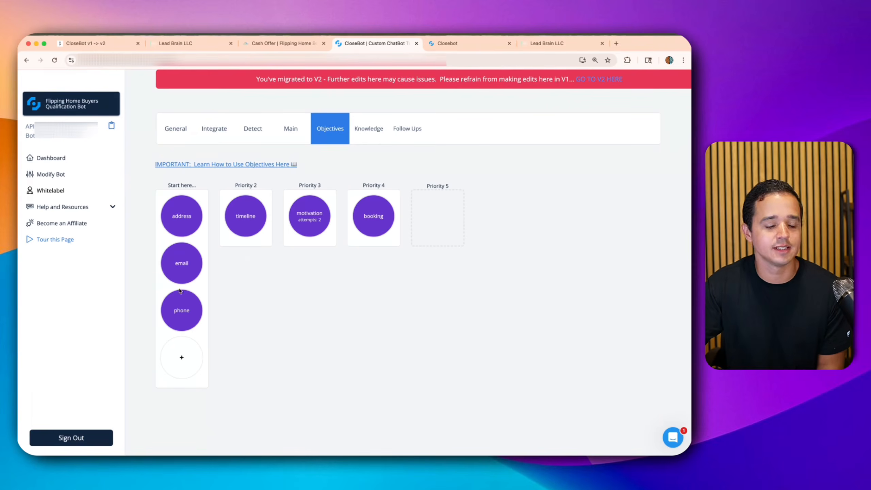
click(262, 44)
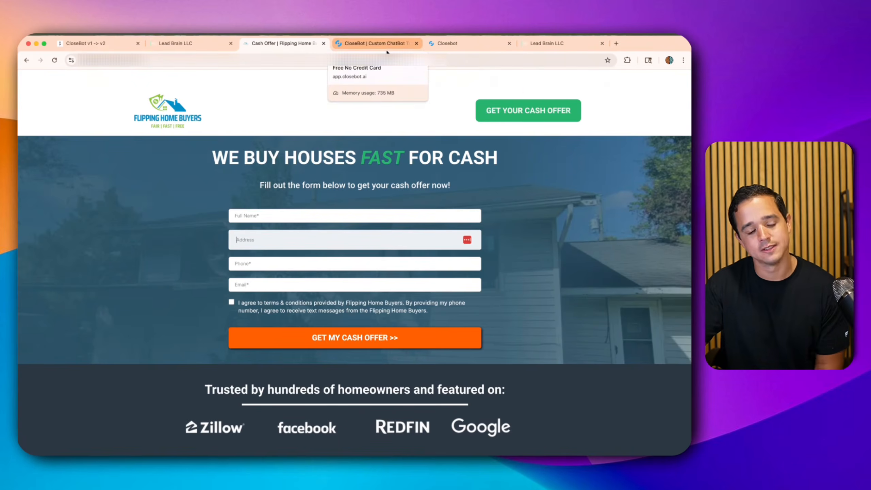
click(436, 43)
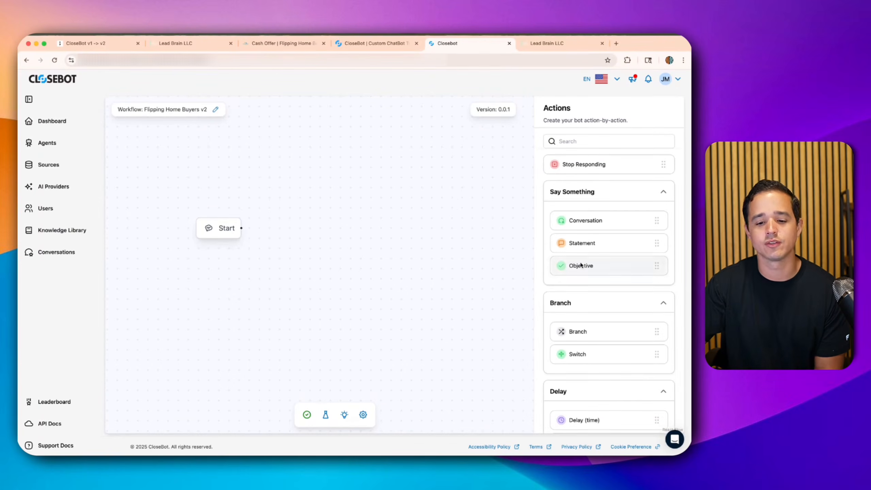
- Add an Objective node beside Start with a 'Full Name' objective stored in Full Name
drag(344, 252, 339, 245)
click(330, 237)
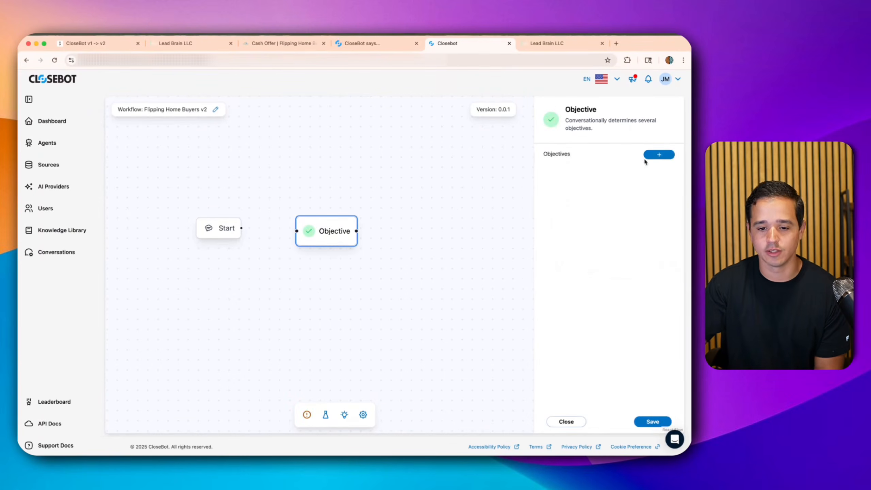
click(655, 156)
click(577, 182)
click(576, 240)
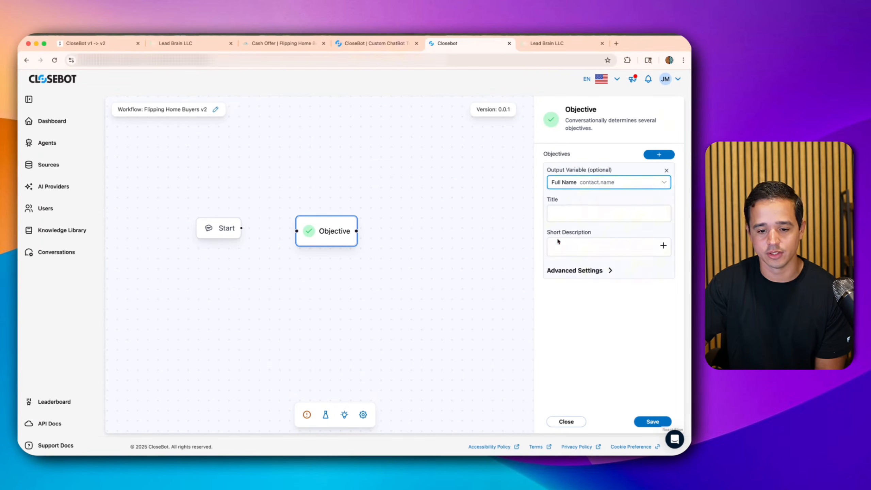
click(575, 213)
text(Fu)
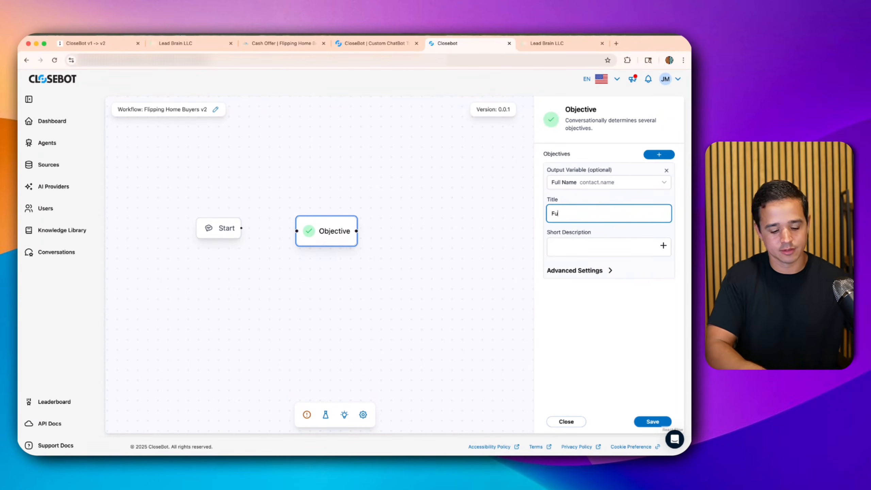
text(ll Name)
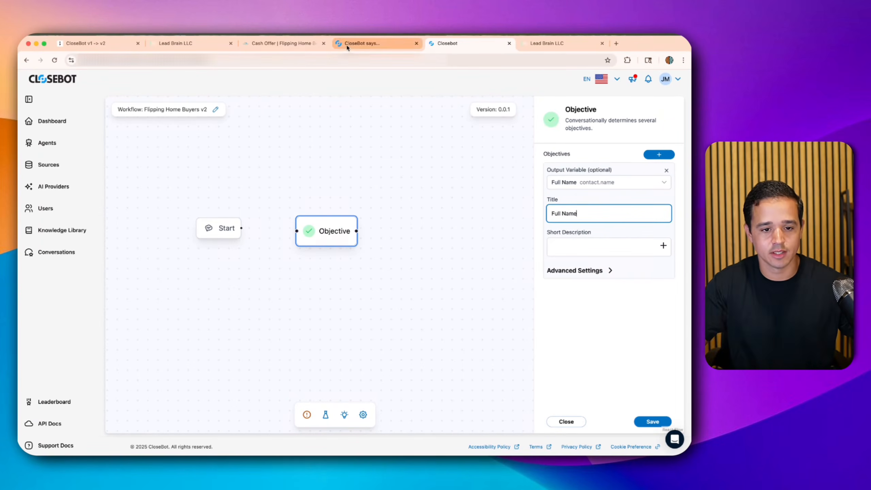
- Copy the v1 name objective's short description into the v2 Full Name objective
click(377, 43)
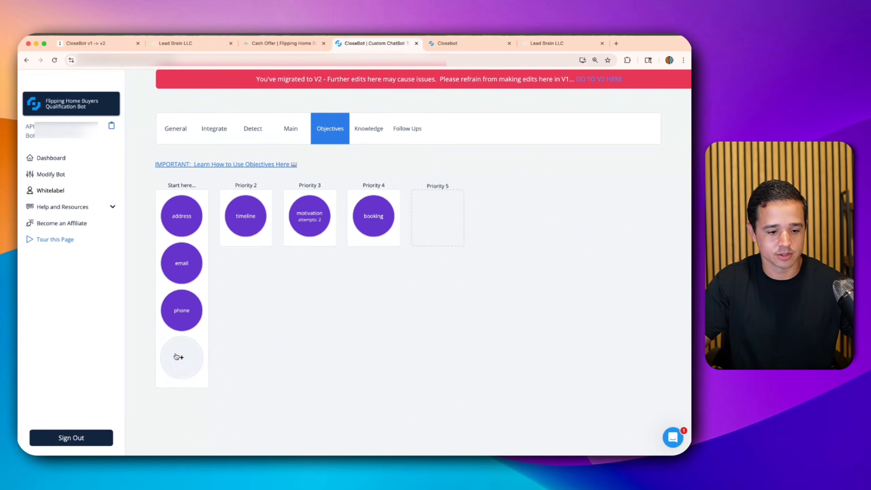
click(176, 357)
click(183, 219)
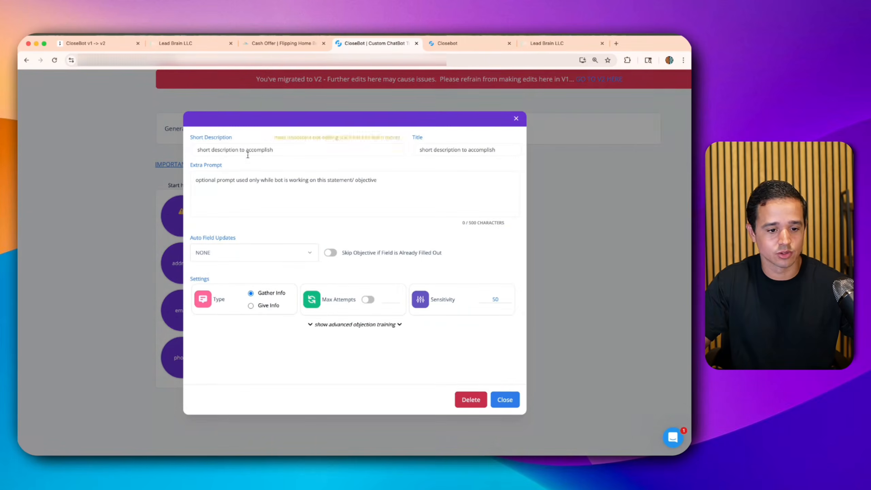
click(235, 252)
click(226, 287)
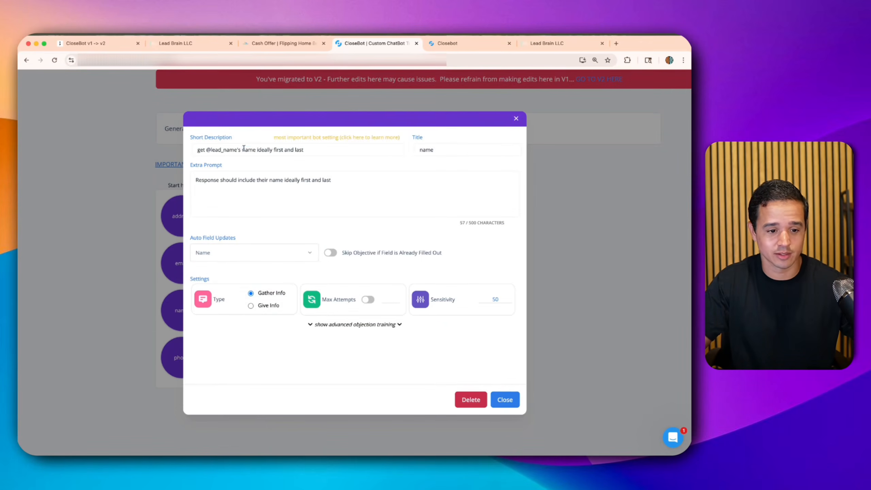
triple_click(244, 149)
key(super+c)
click(447, 43)
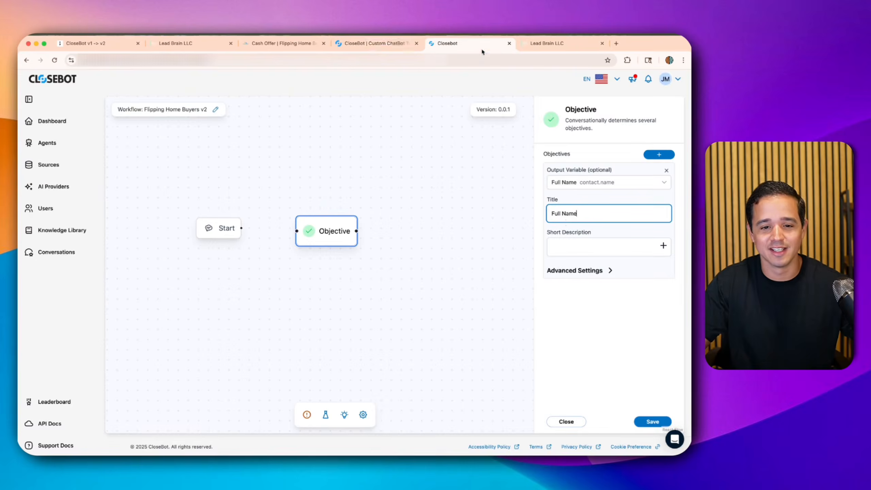
click(572, 244)
key(super+v)
click(562, 284)
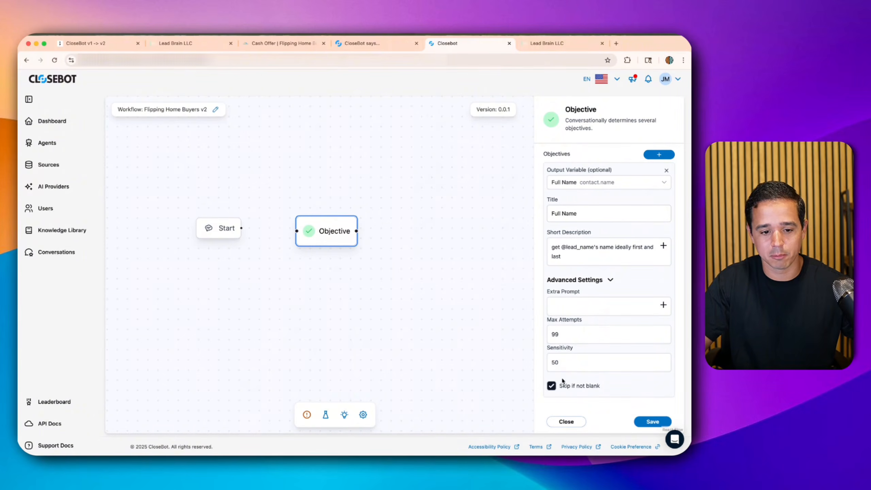
- Add a second objective titled 'Email' that stores into the contact's Email field
click(653, 154)
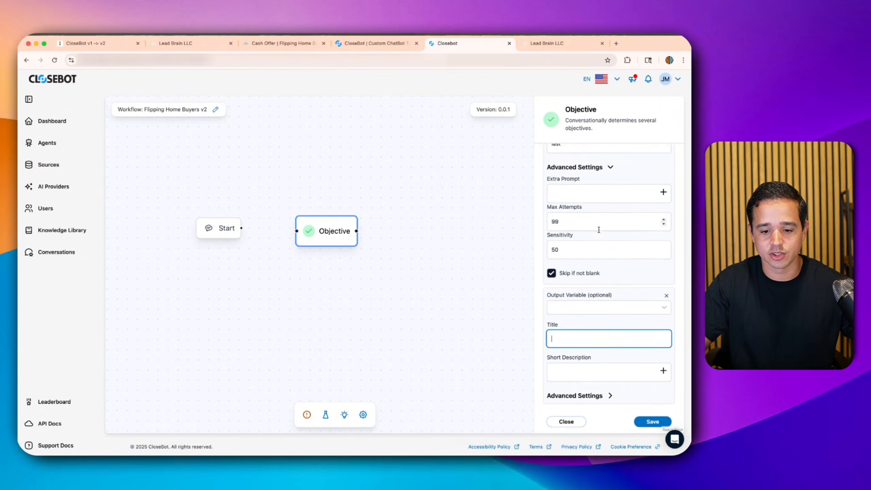
scroll(586, 247, up, 5)
scroll(571, 291, down, 5)
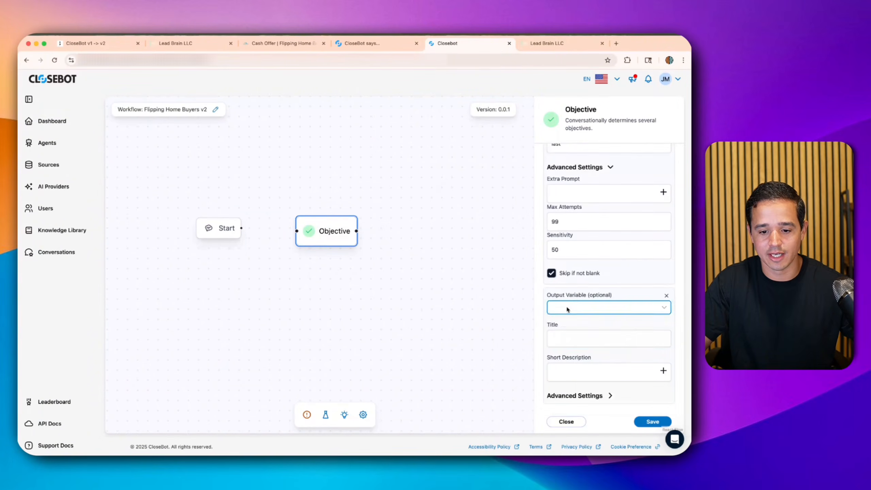
click(566, 307)
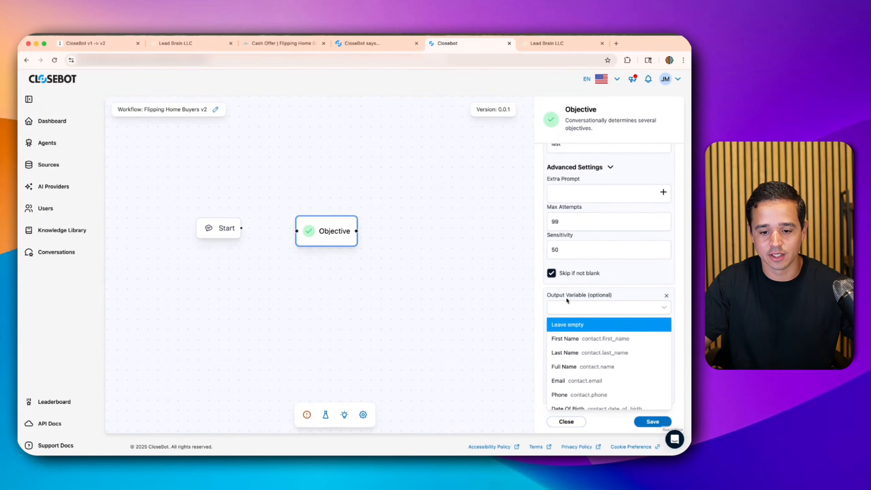
click(563, 381)
click(572, 334)
text(E)
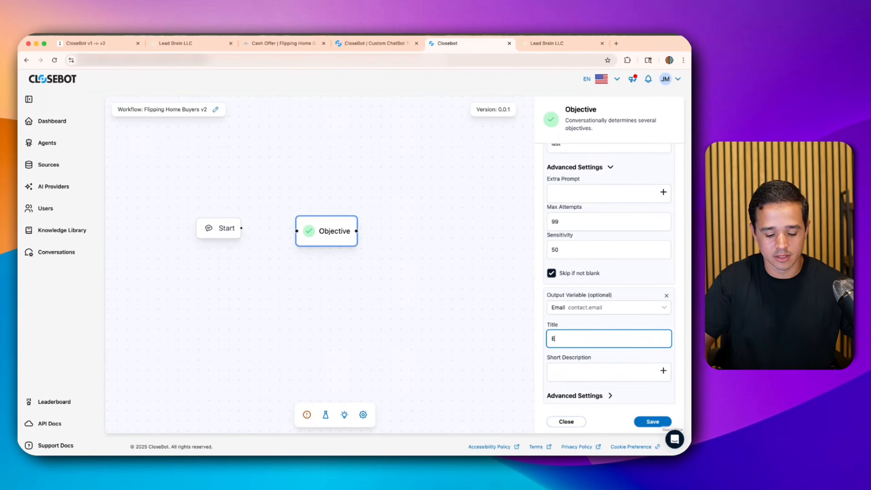
text(mail)
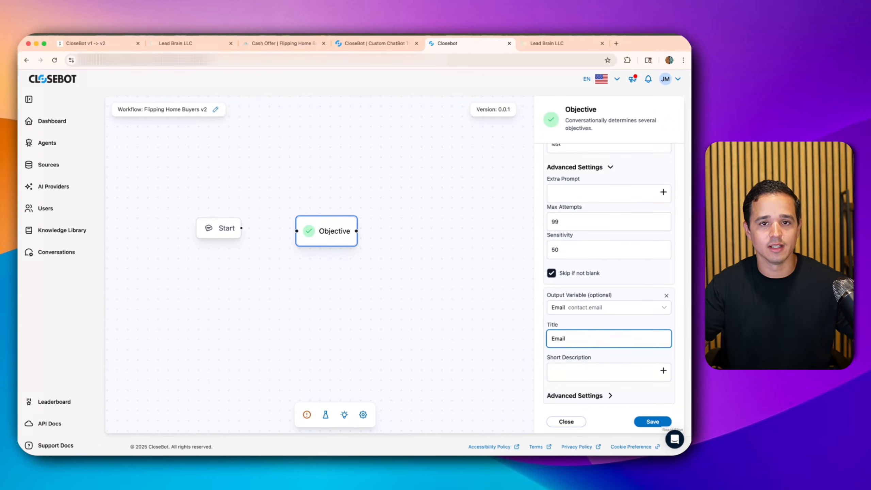
- Remove the v1 name objective and paste the v1 email short description into the Email objective
click(377, 49)
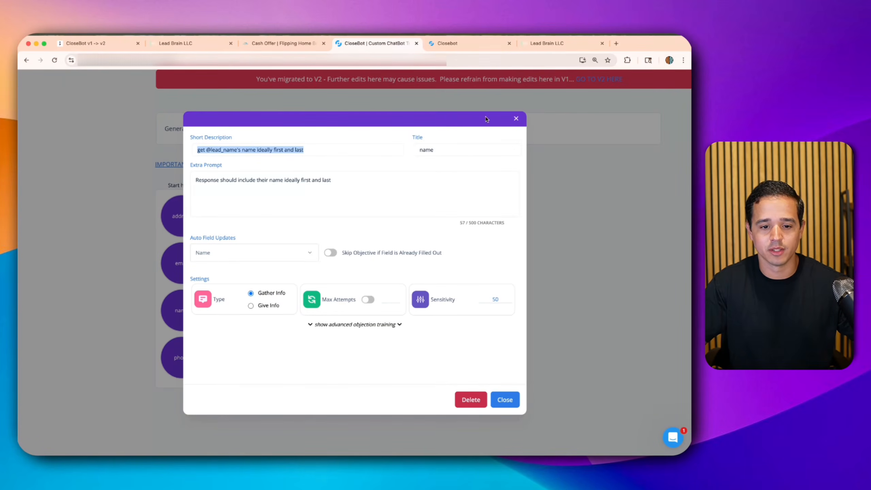
click(474, 401)
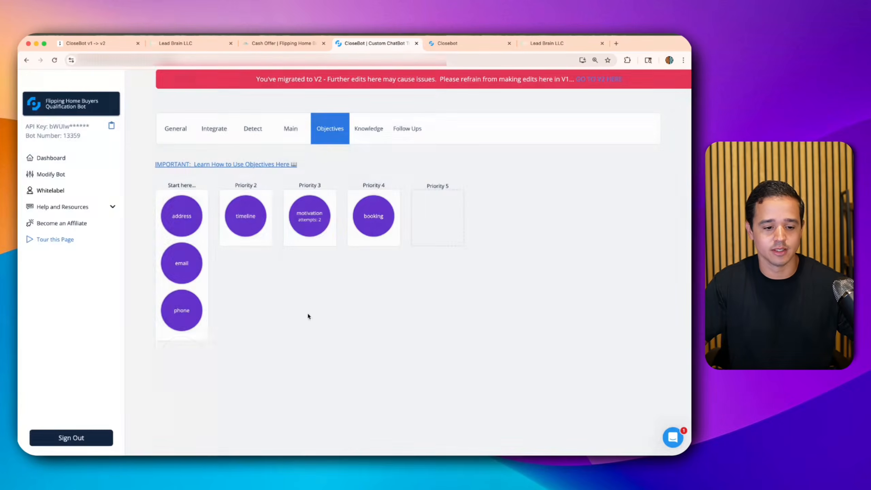
click(179, 262)
triple_click(226, 150)
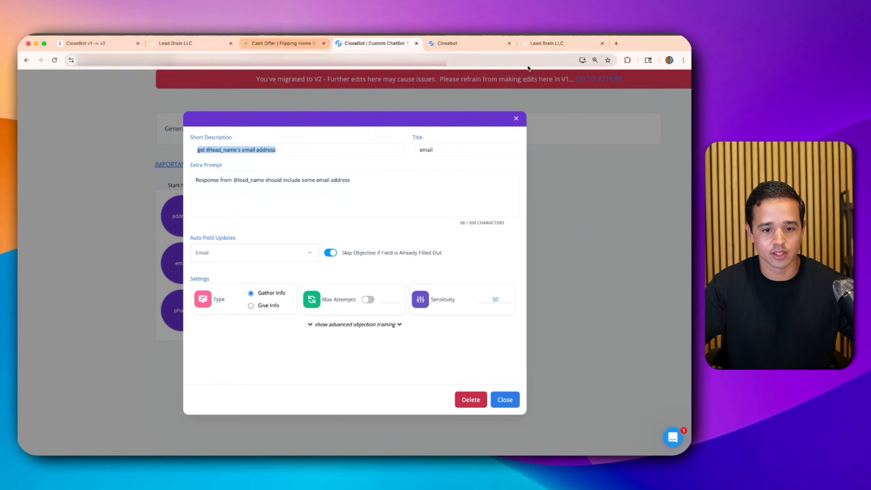
click(447, 43)
click(566, 363)
key(super+v)
click(575, 395)
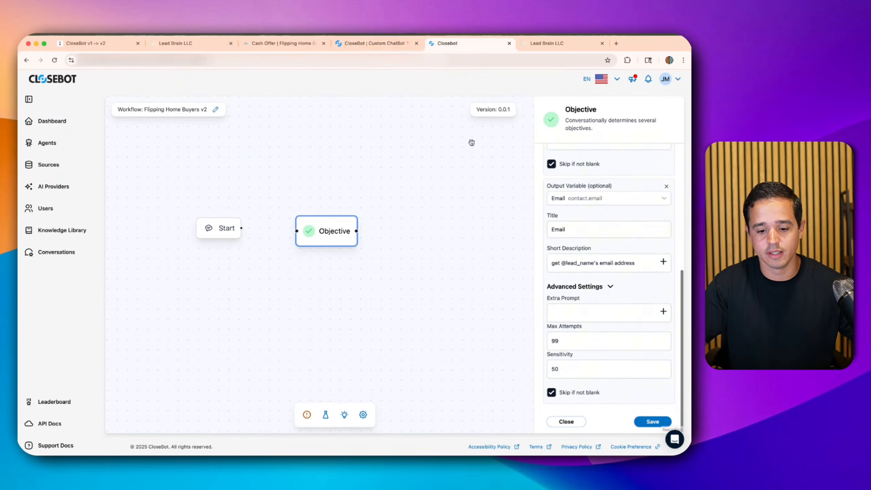
- Copy the v1 email extra prompt into the Email objective's advanced settings
click(358, 43)
double_click(274, 179)
key(super+a)
key(super+c)
click(446, 48)
click(583, 311)
key(super+v)
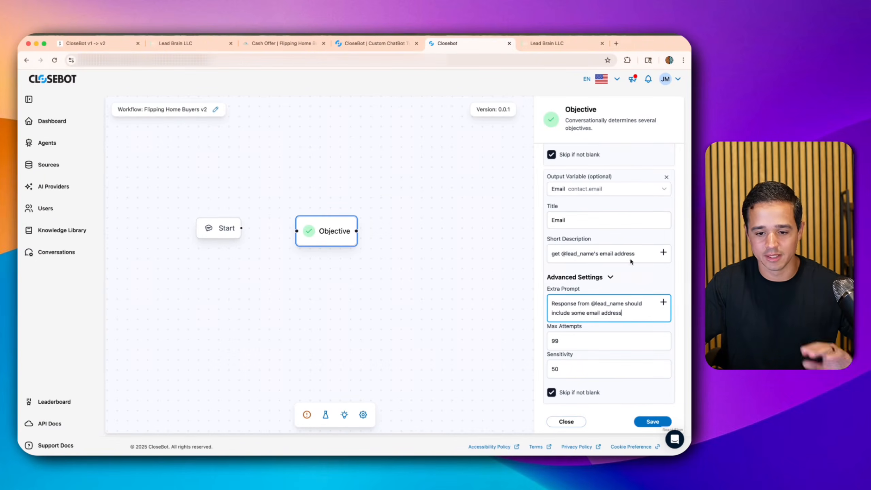
scroll(644, 245, up, 6)
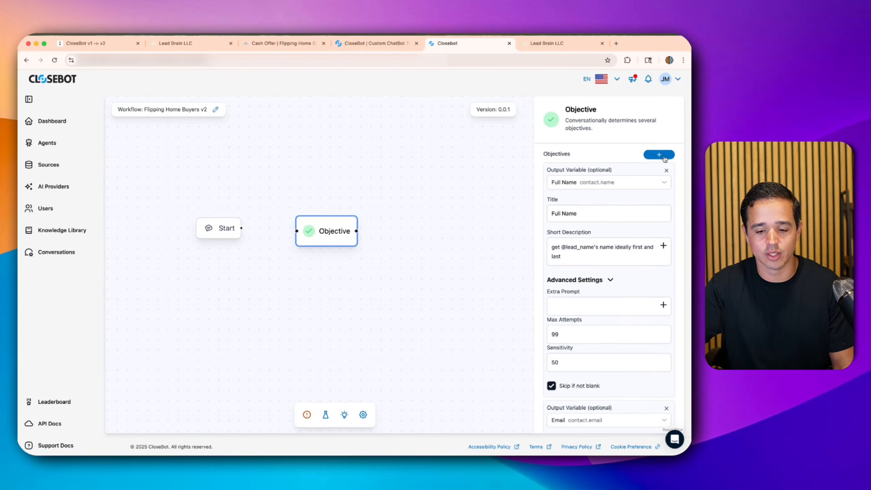
- Add a third objective and browse the contact fields to store it in
click(659, 155)
click(583, 304)
scroll(571, 384, down, 2)
scroll(571, 386, down, 2)
- Store the new objective in the contact's Phone field and title it 'Phone'
click(575, 334)
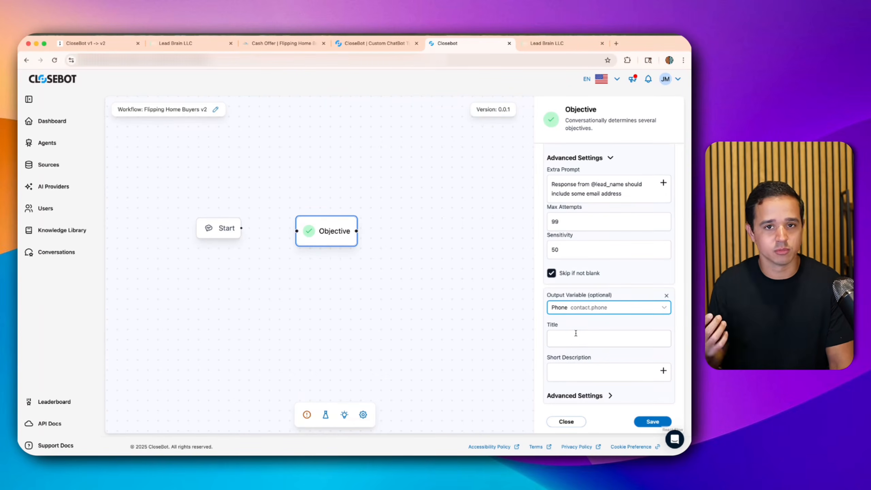
click(572, 338)
text(Phone)
key(Tab)
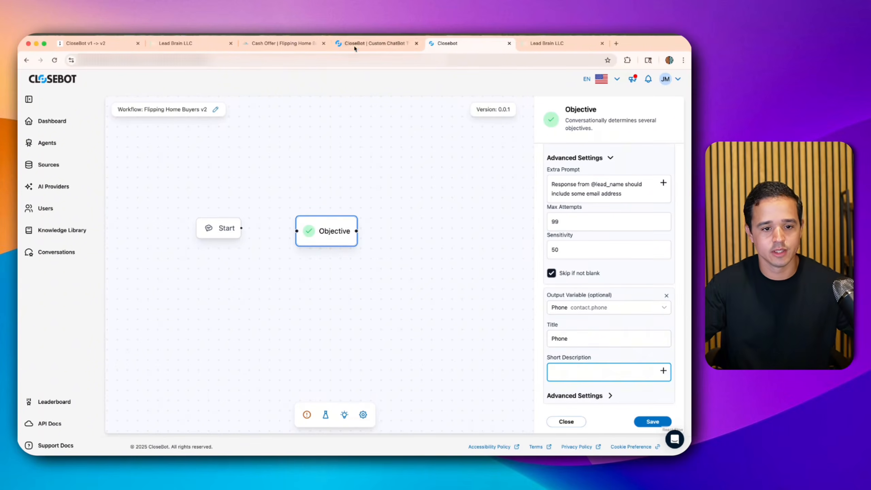
- Paste the v1 phone objective's short description into the v2 Phone objective
click(338, 47)
click(153, 183)
click(181, 296)
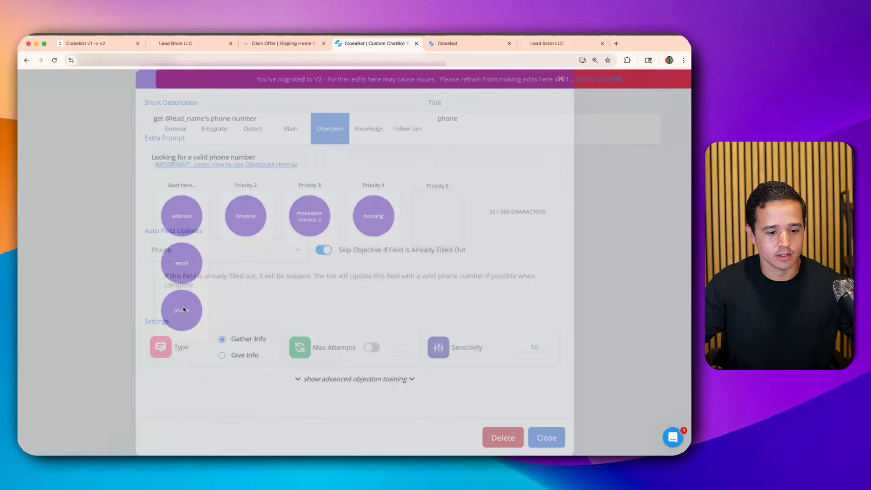
double_click(226, 150)
triple_click(225, 149)
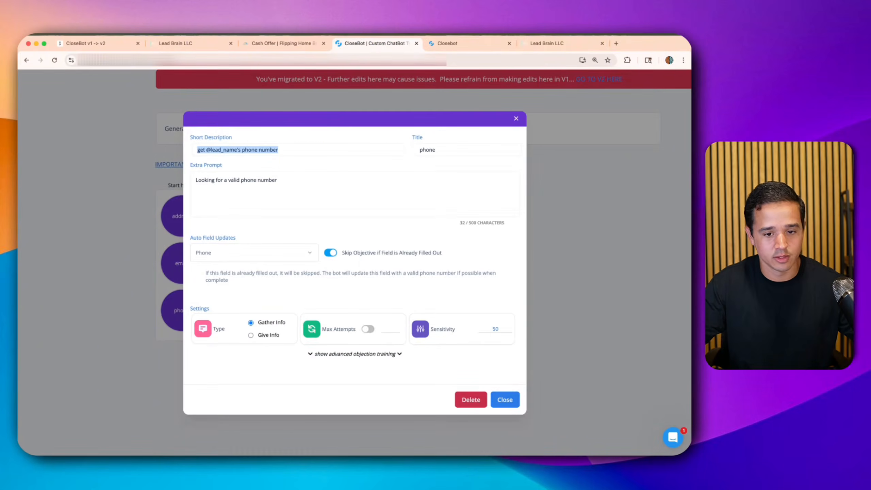
click(447, 43)
key(super+v)
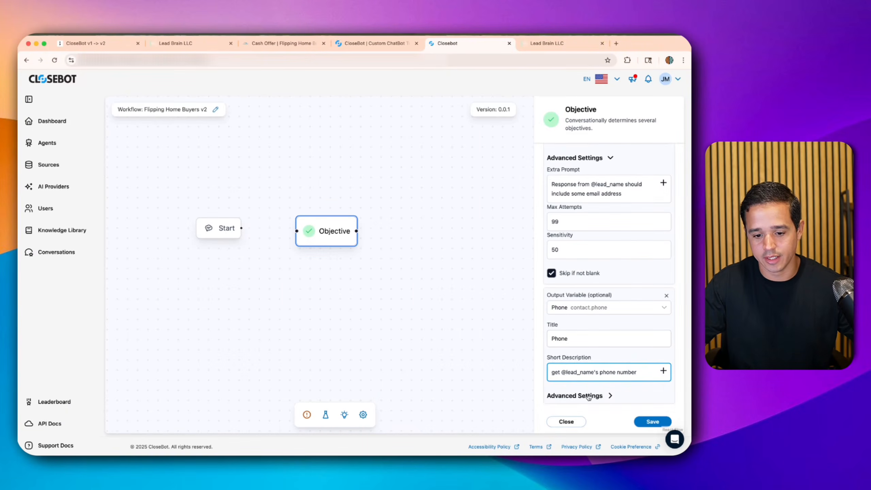
click(588, 396)
- Add the v1 extra prompt 'Looking for a valid phone number' to Phone and save the bot
click(352, 43)
triple_click(245, 183)
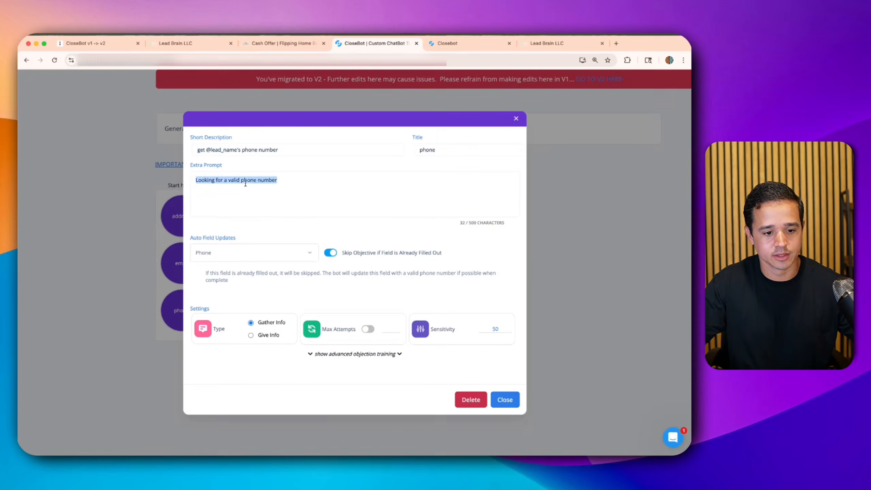
click(439, 43)
scroll(567, 400, down, 1)
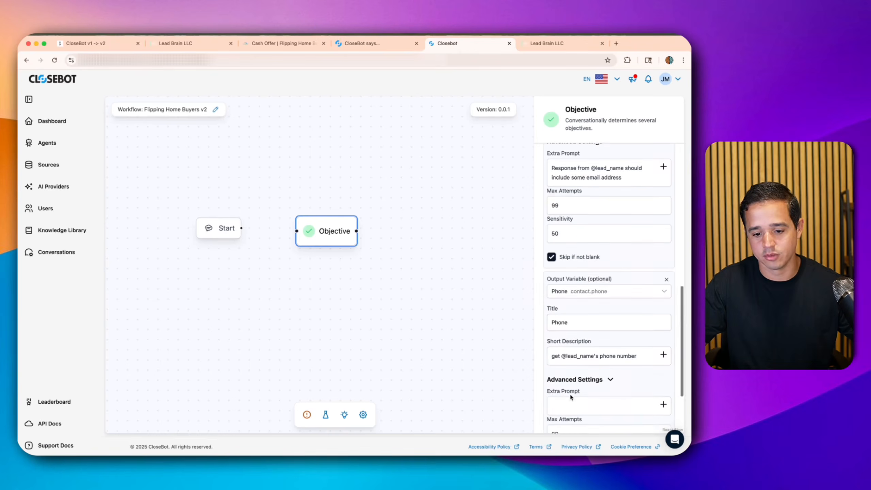
click(567, 402)
key(super+v)
scroll(579, 381, down, 3)
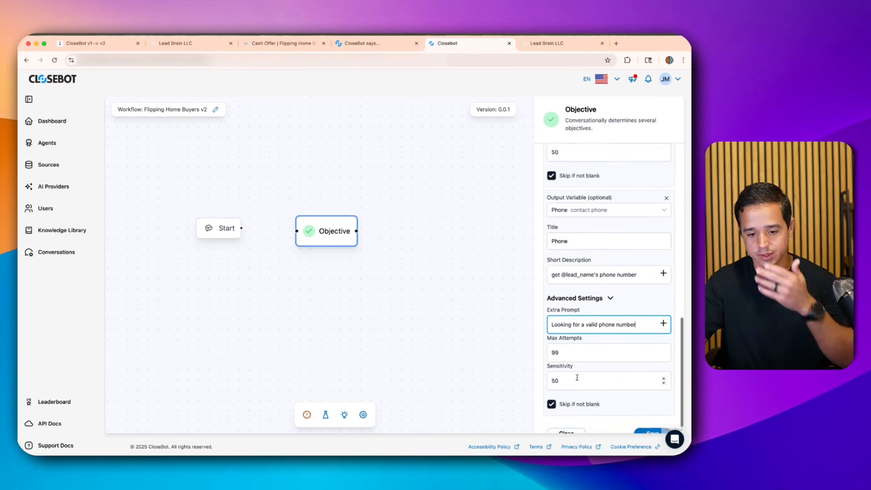
click(642, 421)
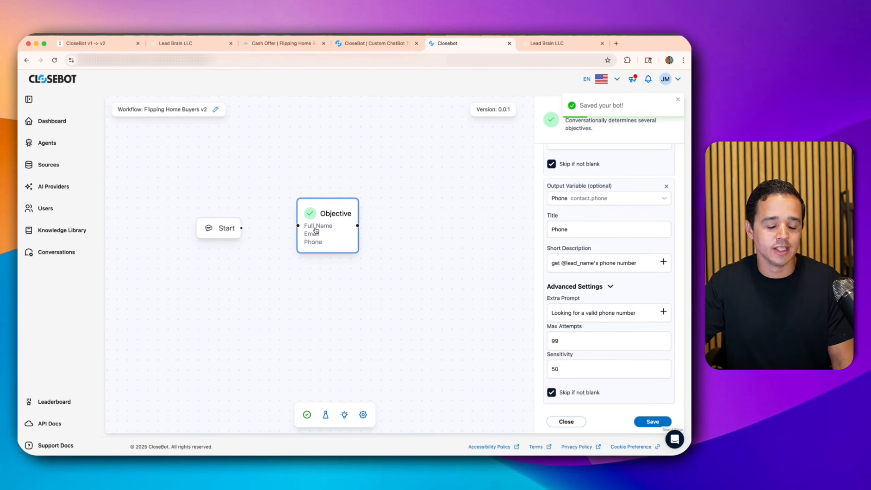
- Connect Start to the Objective node and drop a second Objective node to its right
drag(327, 231, 322, 237)
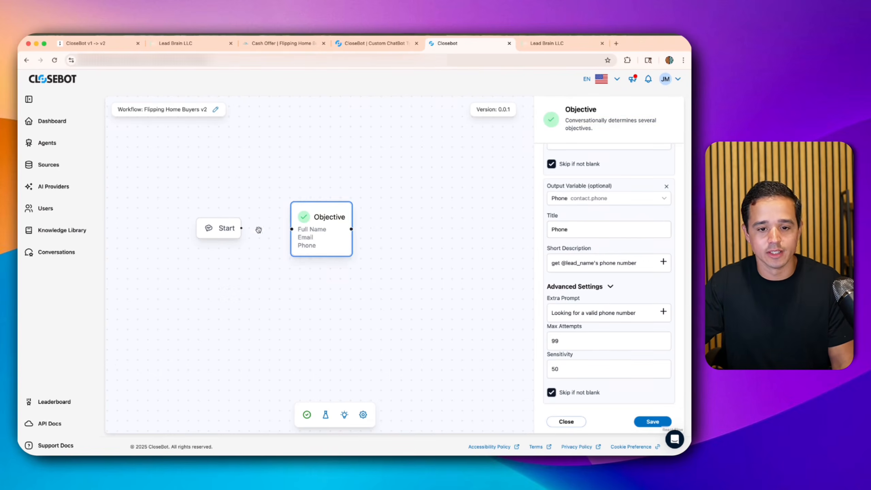
drag(240, 228, 323, 232)
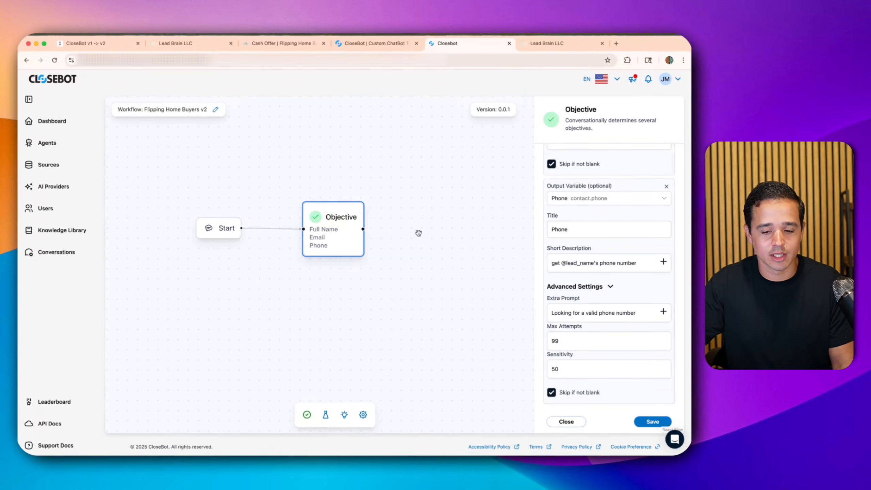
click(483, 365)
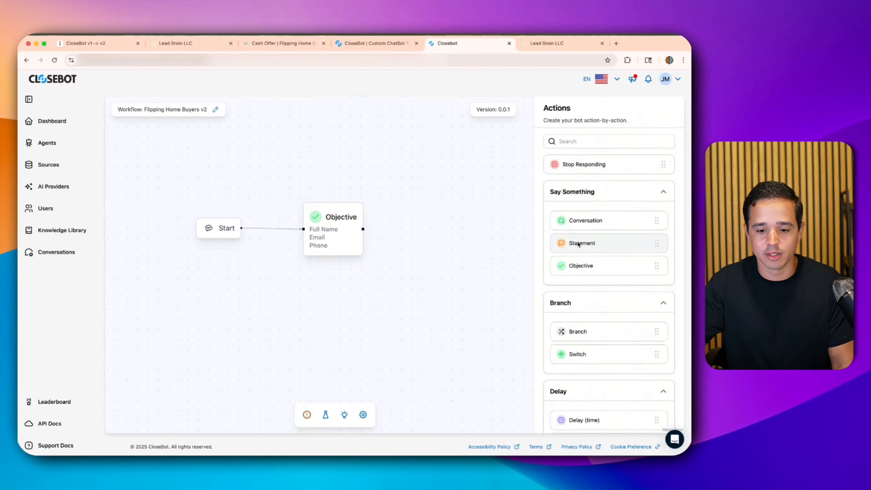
drag(573, 270, 442, 232)
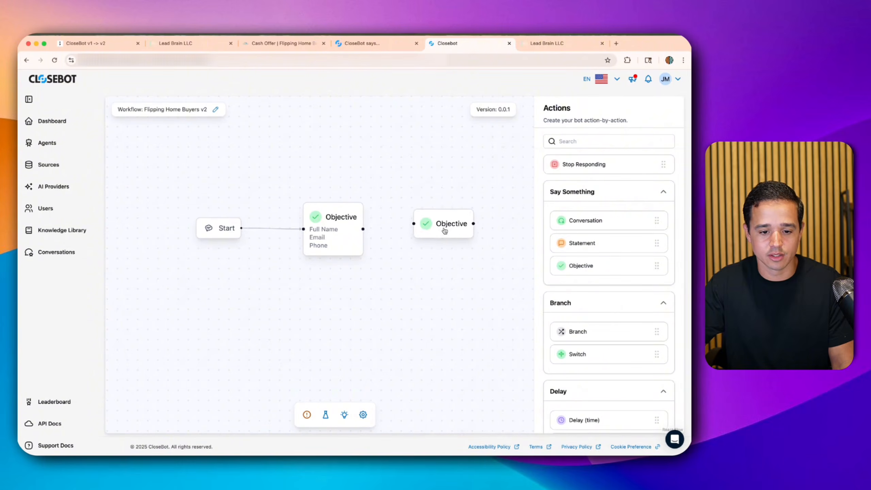
drag(412, 291, 269, 251)
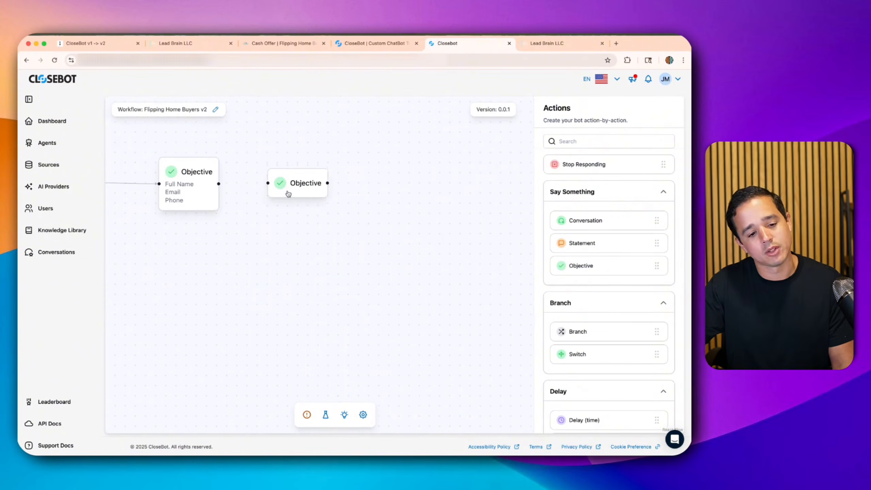
- Add a first objective to the new node and browse its contact field choices
click(292, 189)
click(650, 158)
click(610, 181)
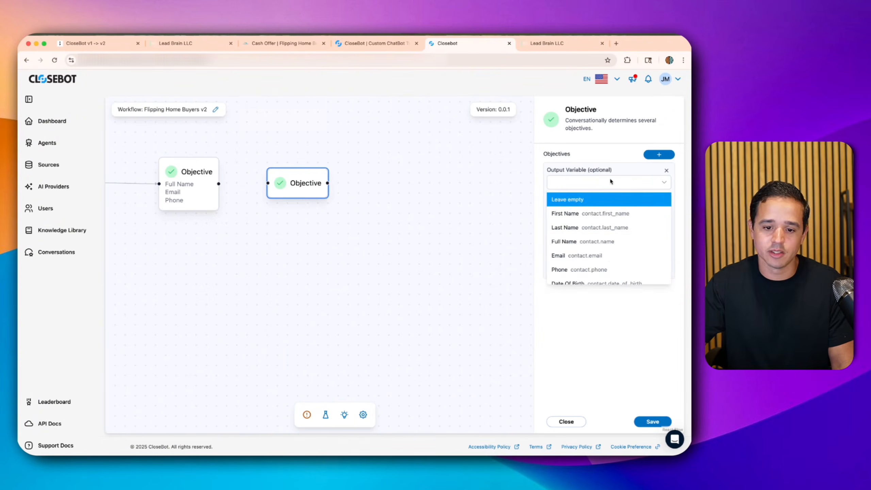
scroll(605, 227, down, 5)
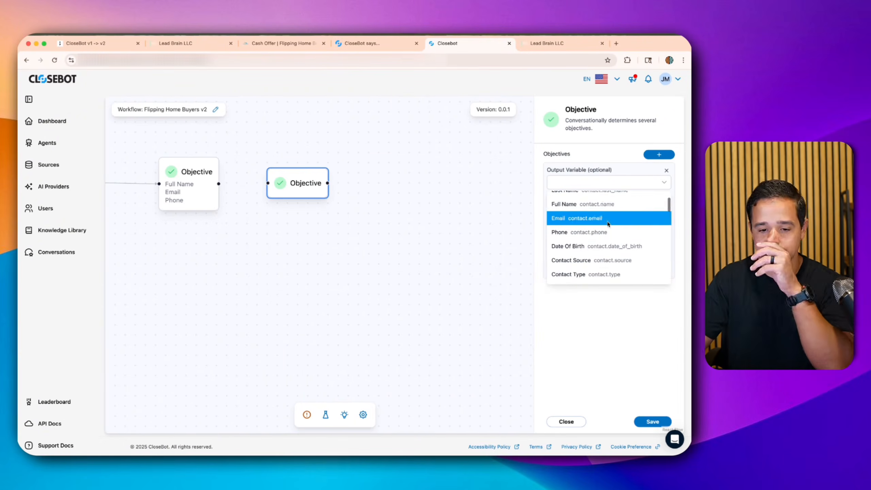
scroll(600, 242, down, 1)
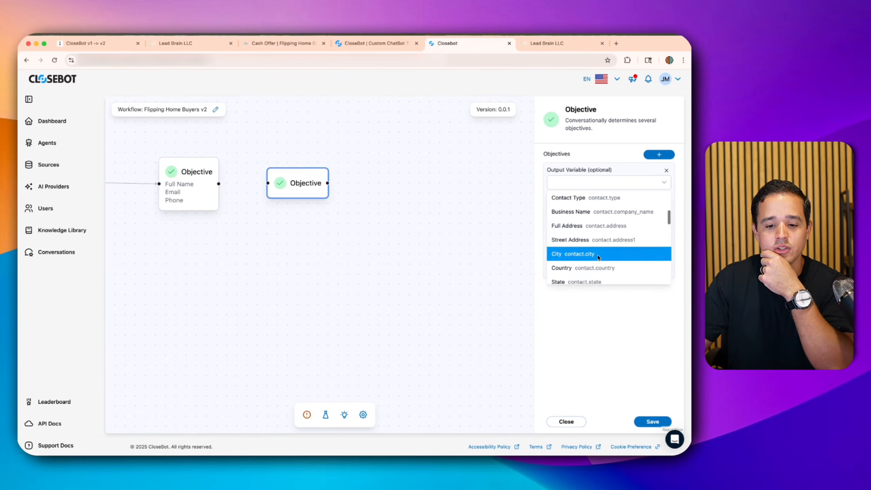
scroll(597, 260, down, 1)
scroll(567, 235, up, 1)
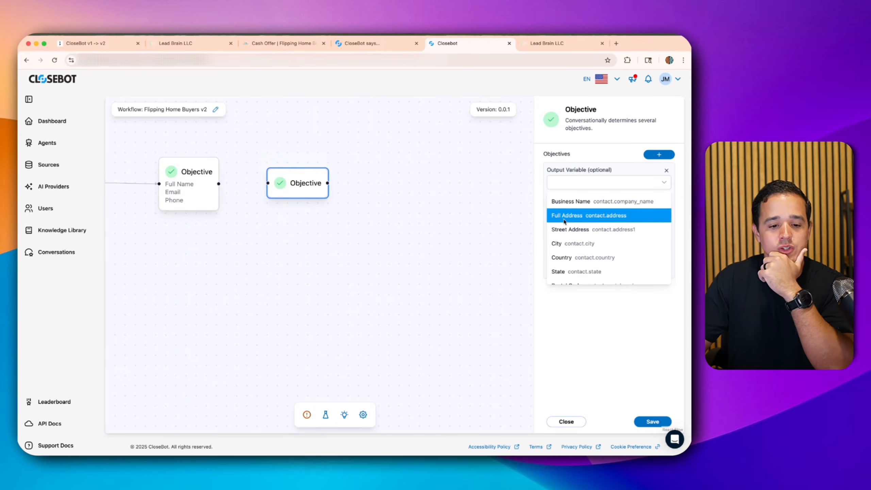
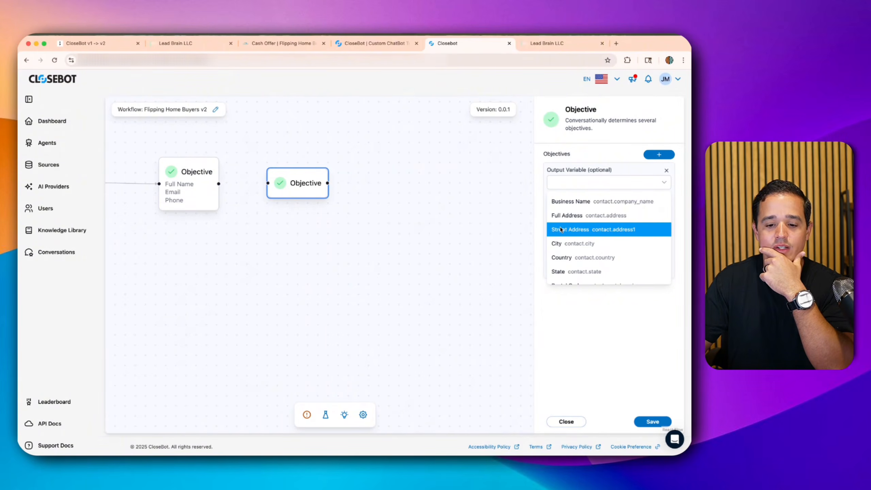
- Make Street Address the output variable and title the objective 'Street Address'
click(561, 230)
click(568, 211)
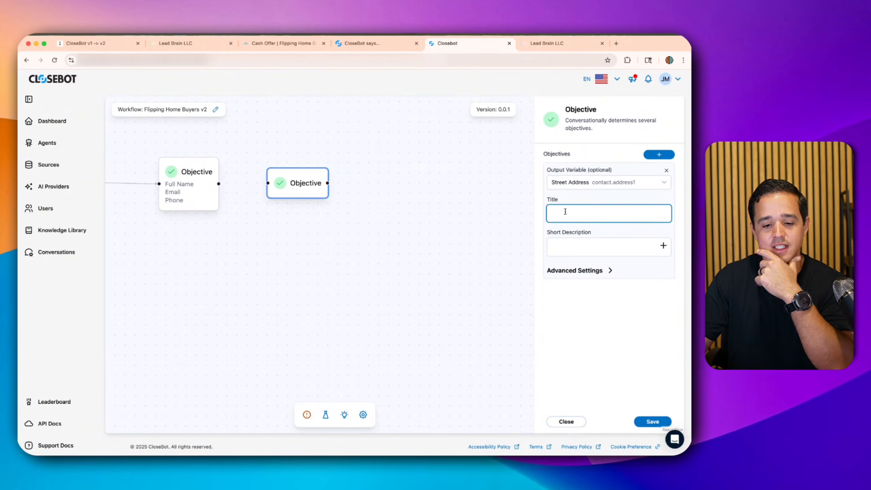
text(Street Address)
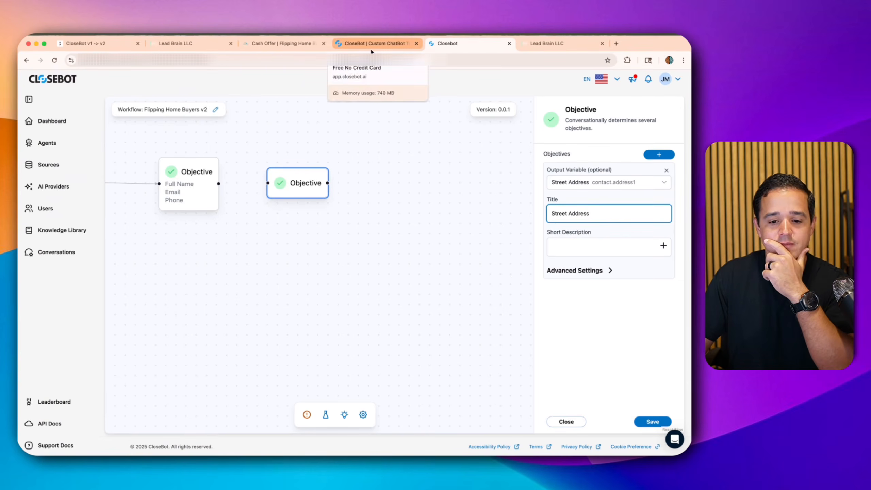
- Copy the v1 address objective's short description into the new objective's short description
click(371, 52)
click(558, 164)
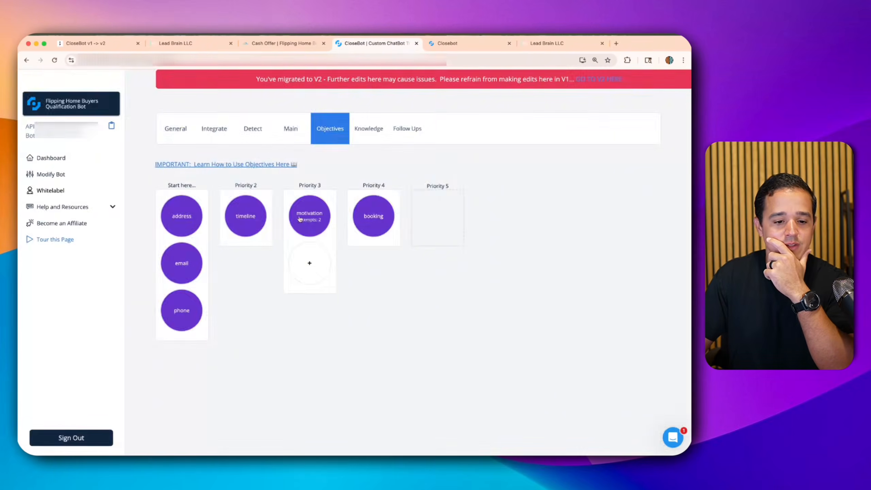
click(185, 218)
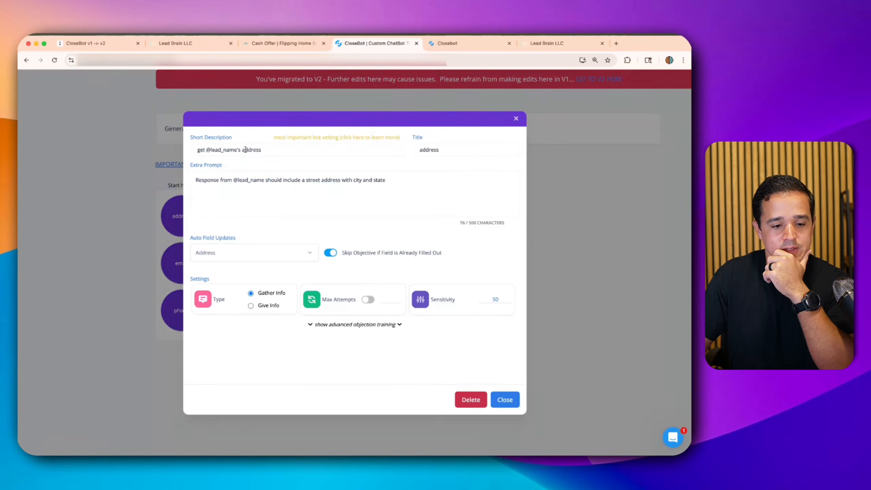
triple_click(245, 150)
key(super+c)
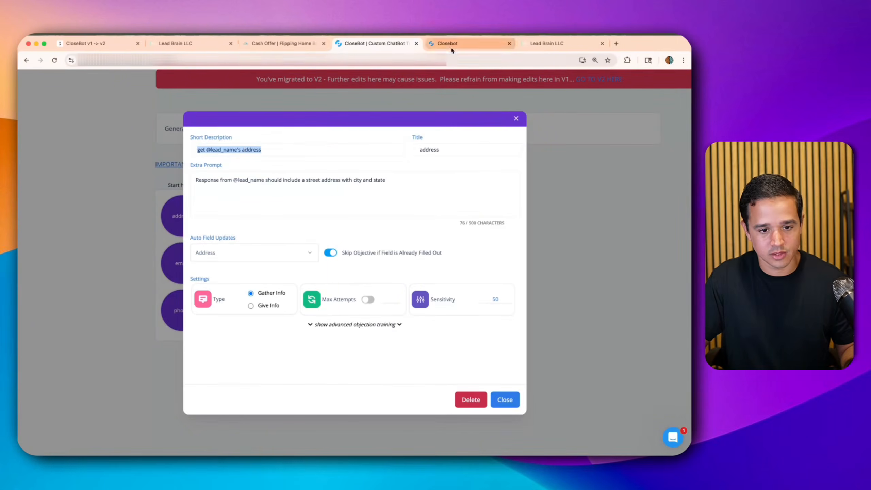
click(460, 43)
click(590, 245)
key(super+v)
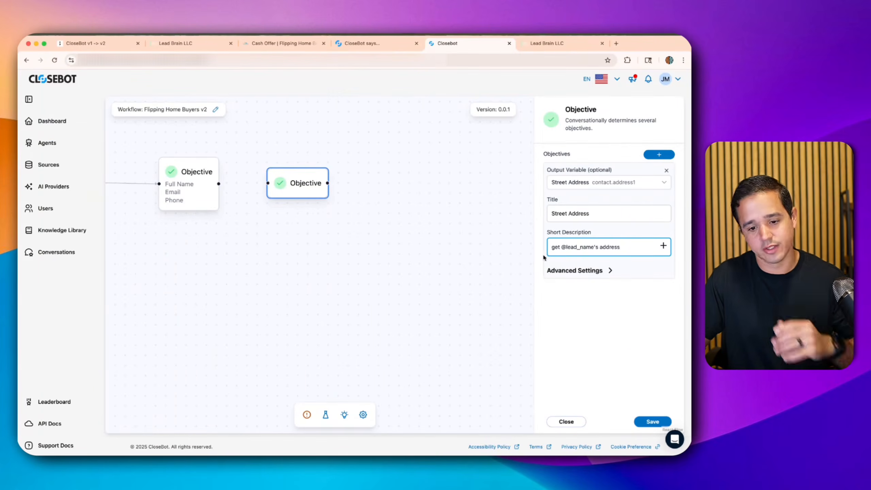
- Copy the v1 address extra prompt into the objective's advanced Extra Prompt field
click(574, 271)
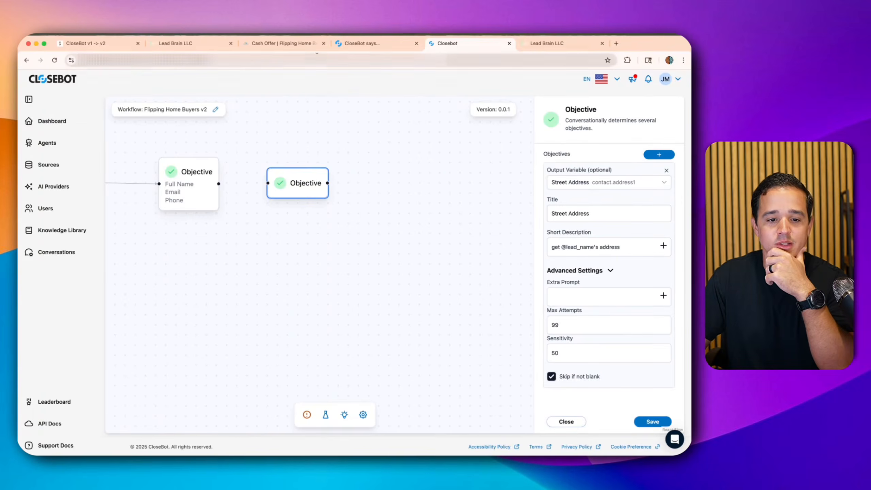
click(373, 43)
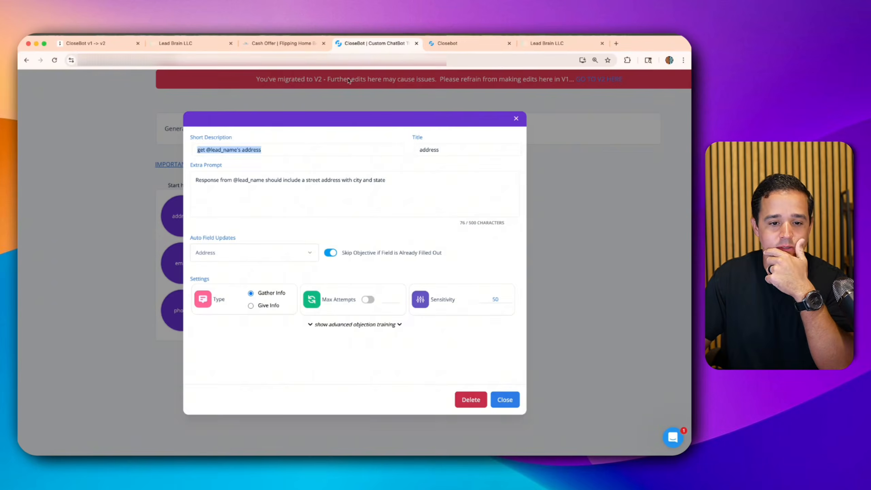
triple_click(291, 179)
key(ctrl+c)
click(462, 43)
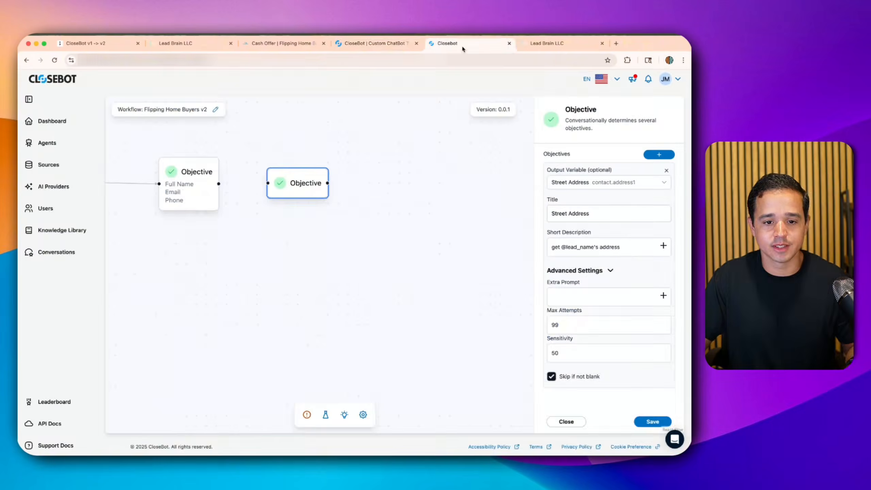
click(573, 297)
key(ctrl+v)
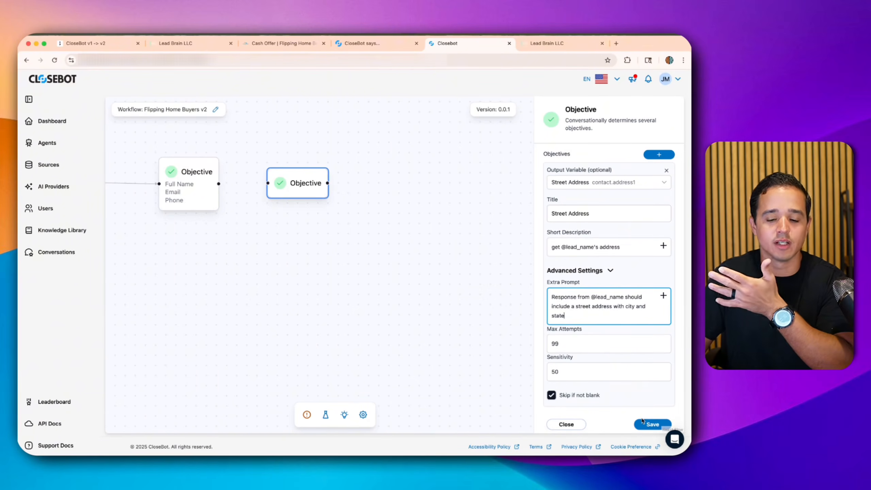
- Save the bot and connect the contact objective to the Street Address node
click(641, 422)
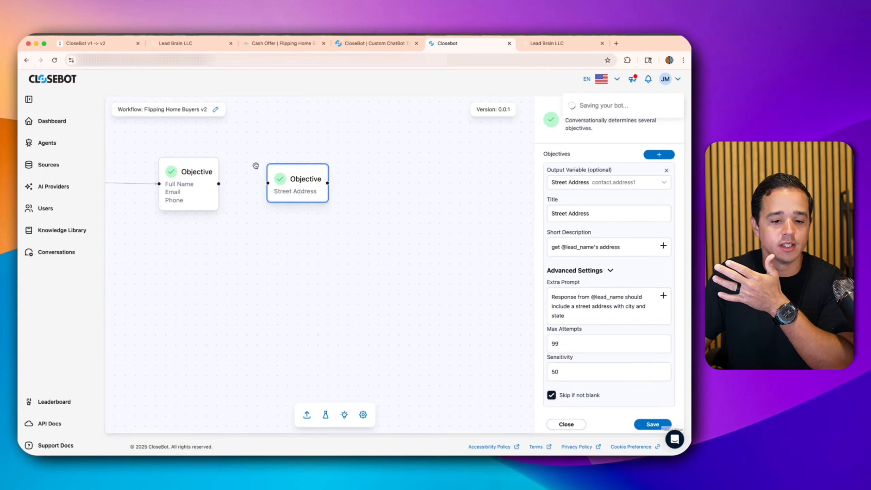
drag(218, 184, 267, 183)
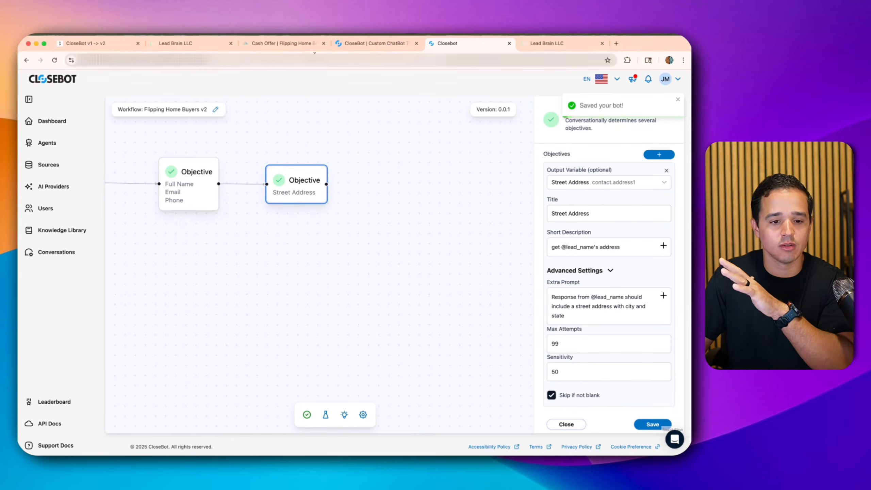
click(349, 48)
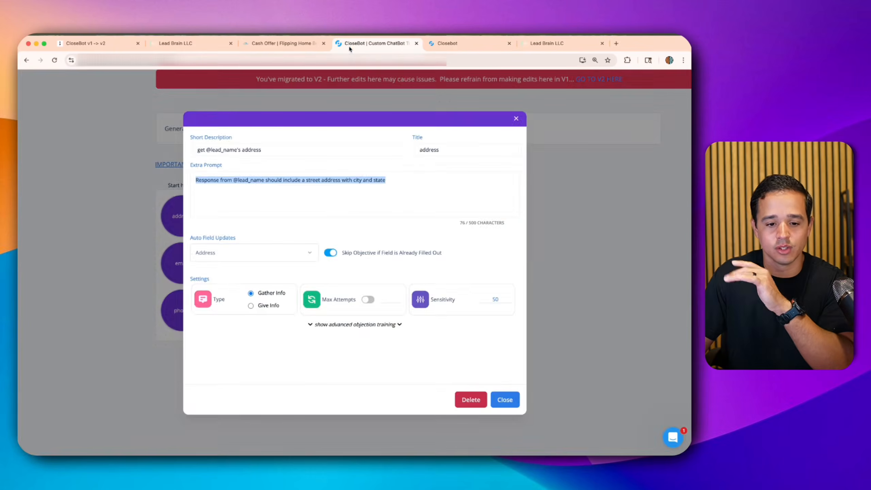
- Review the v1 motivation objective and glance at the Lead Brain account
click(536, 167)
click(310, 217)
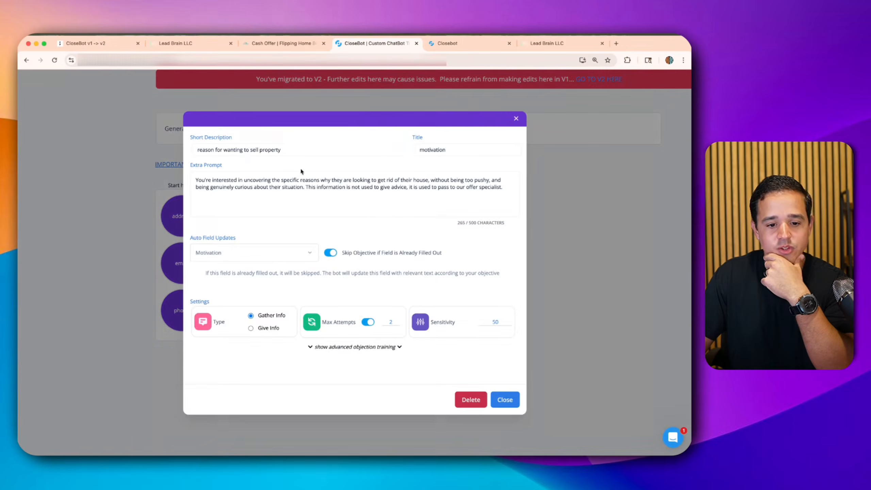
click(290, 48)
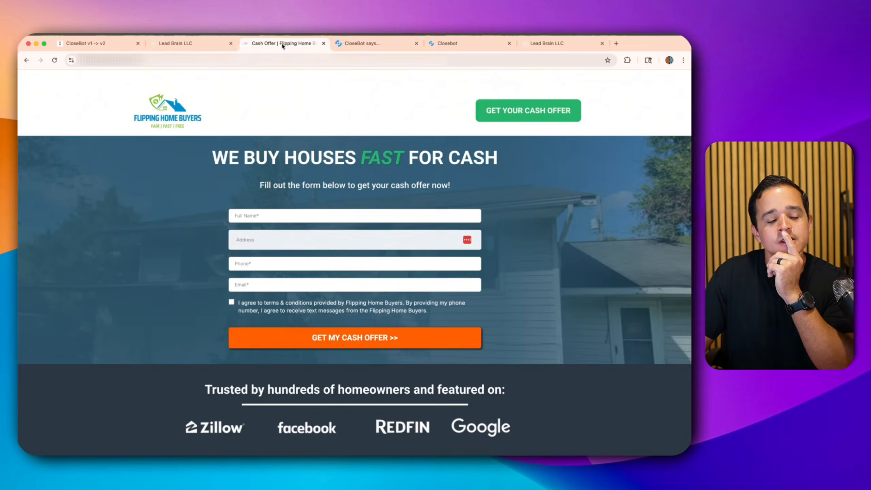
click(217, 44)
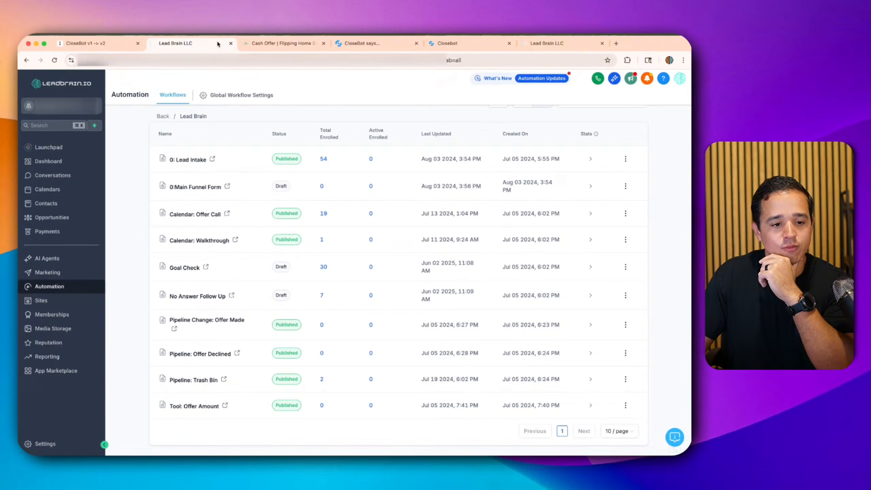
click(443, 44)
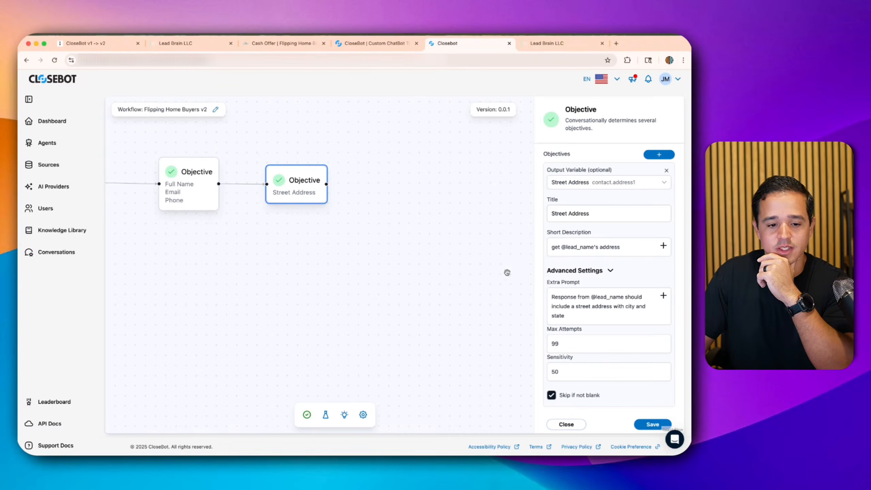
- Drop a new Objective node and add an objective with Motivation as its output variable
click(483, 317)
drag(579, 266, 401, 190)
click(401, 189)
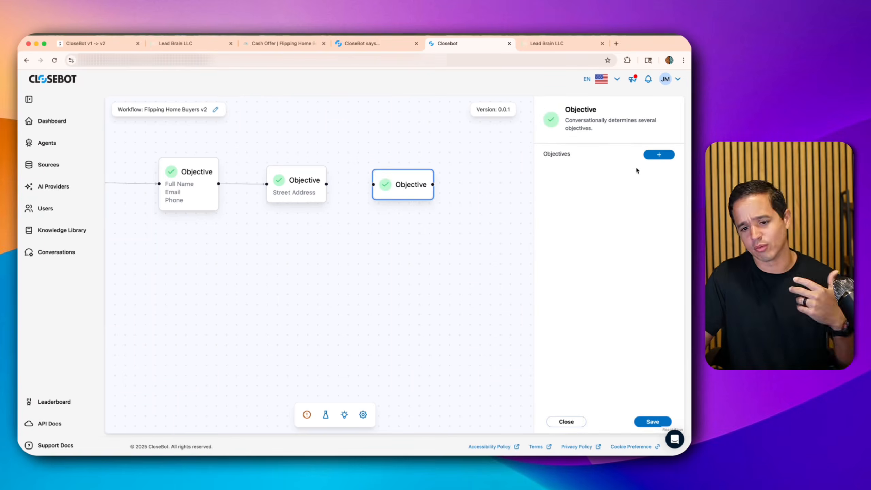
click(652, 155)
click(604, 184)
key(Up)
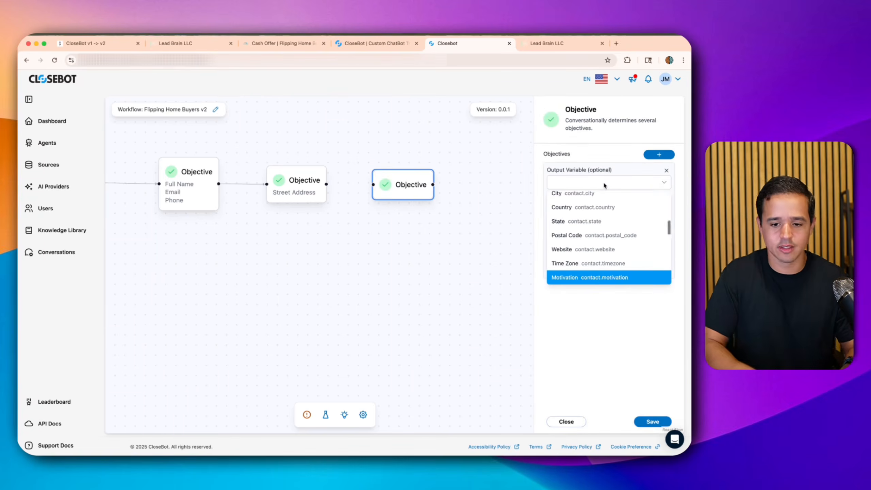
click(579, 277)
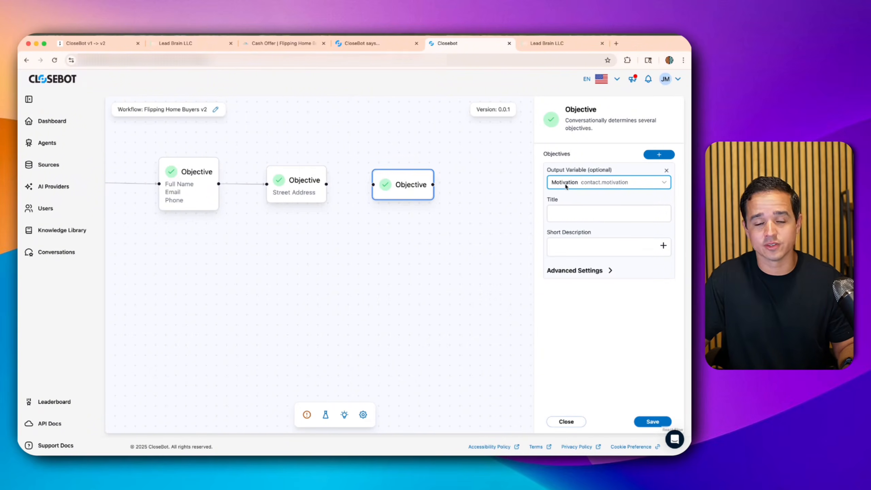
click(184, 45)
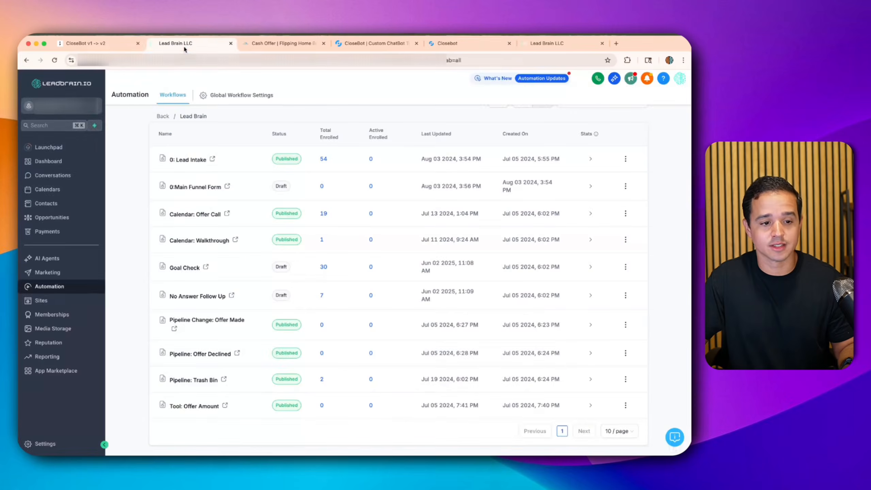
- Open Lead Brain's custom fields and search for 'motiva'
click(36, 436)
scroll(59, 343, down, 8)
click(58, 292)
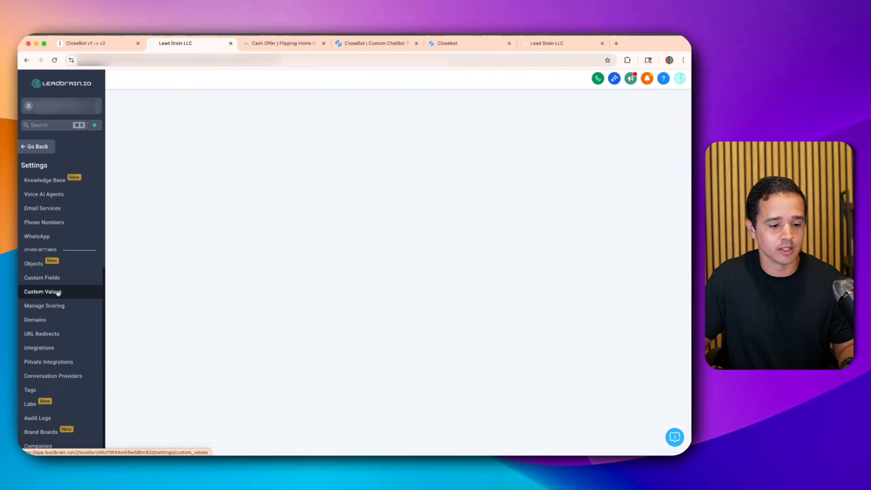
click(58, 279)
click(167, 120)
click(168, 149)
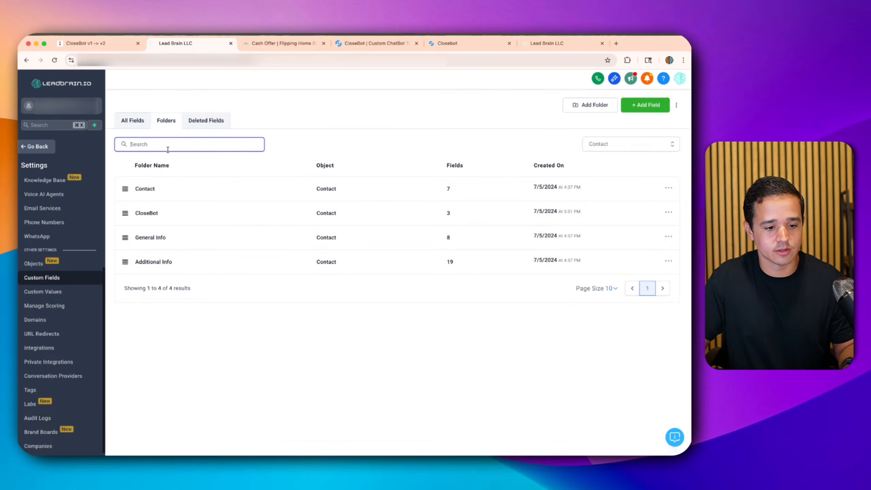
click(132, 121)
click(155, 140)
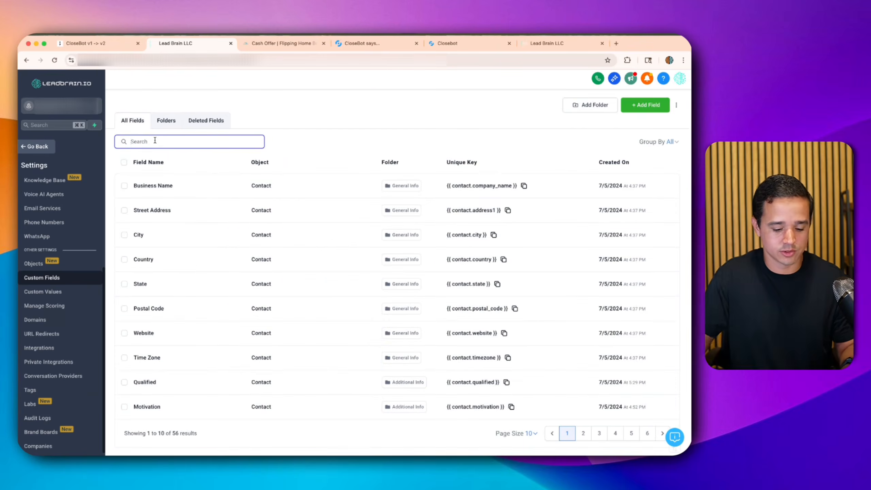
text(motiva)
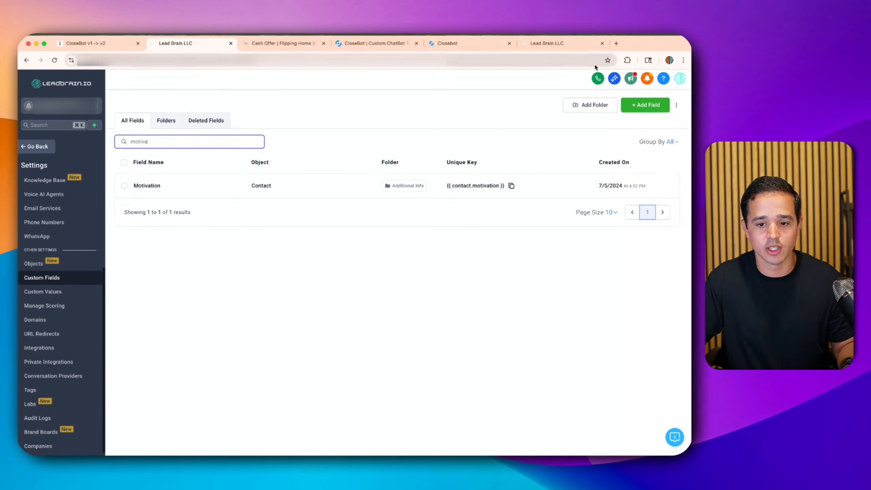
- Start a single-line text custom field named 'Motivation', then cancel it
click(645, 104)
click(191, 198)
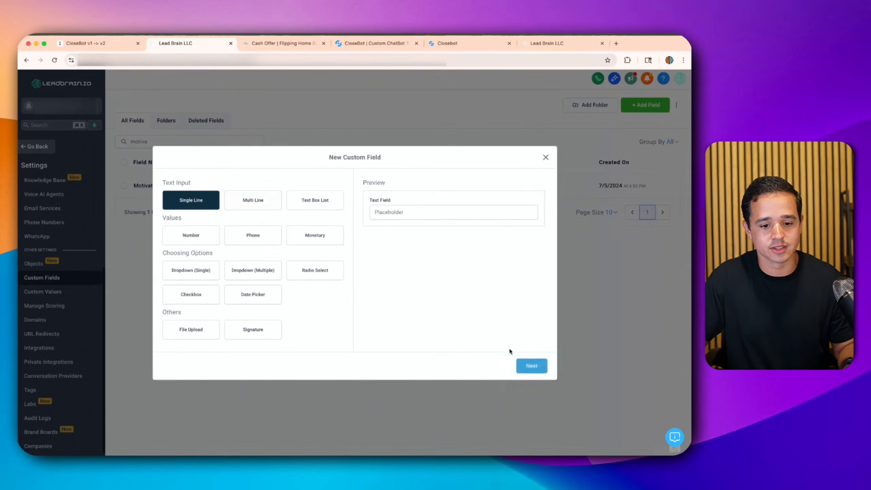
click(532, 366)
click(275, 240)
text(Motivation)
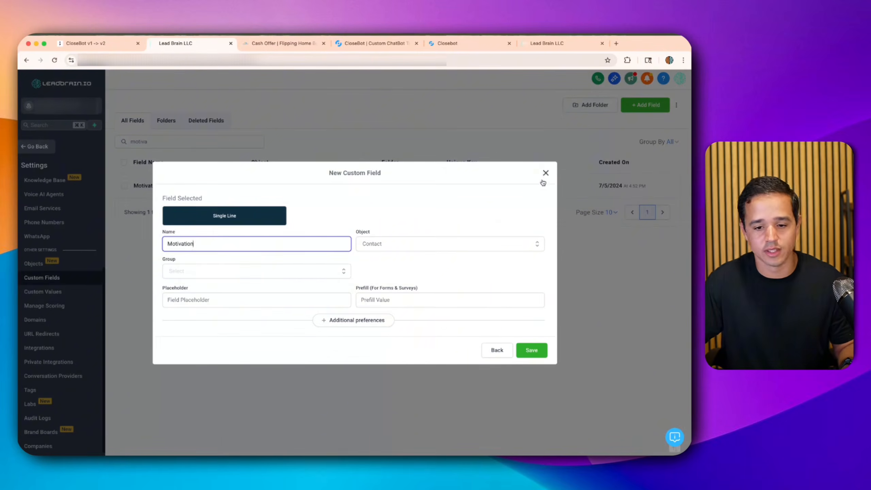
click(545, 173)
click(478, 44)
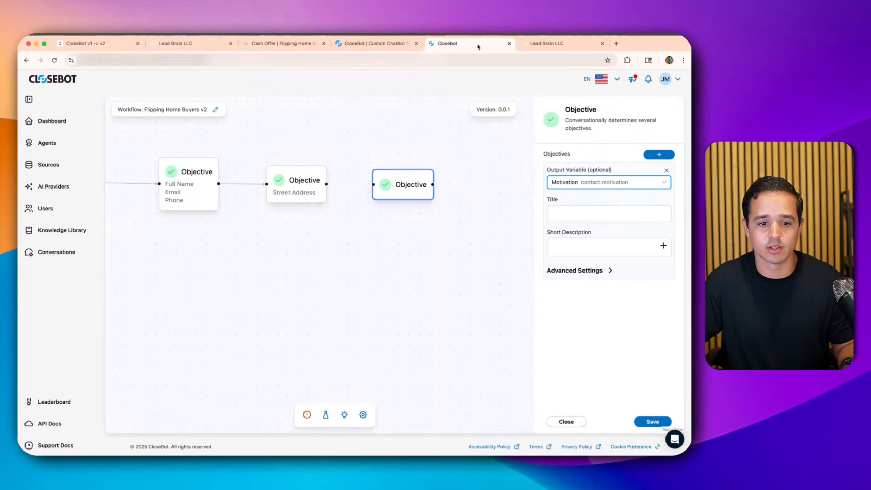
click(566, 208)
text(M)
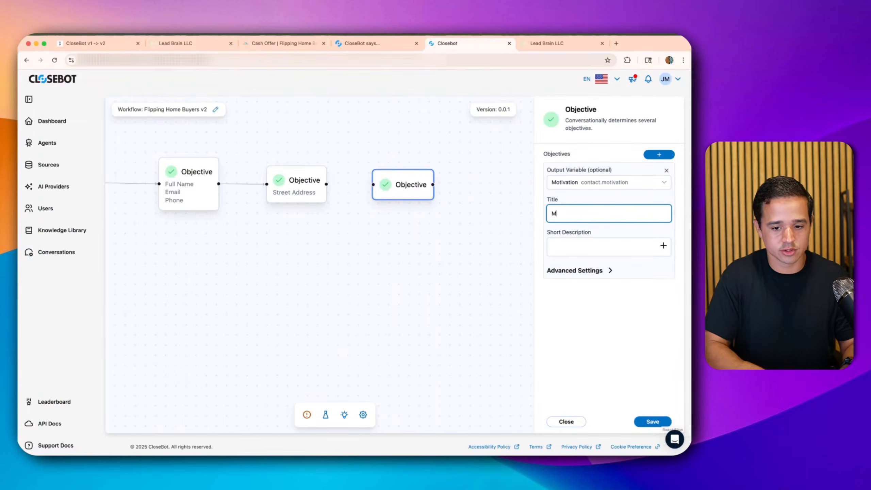
text(otiovation)
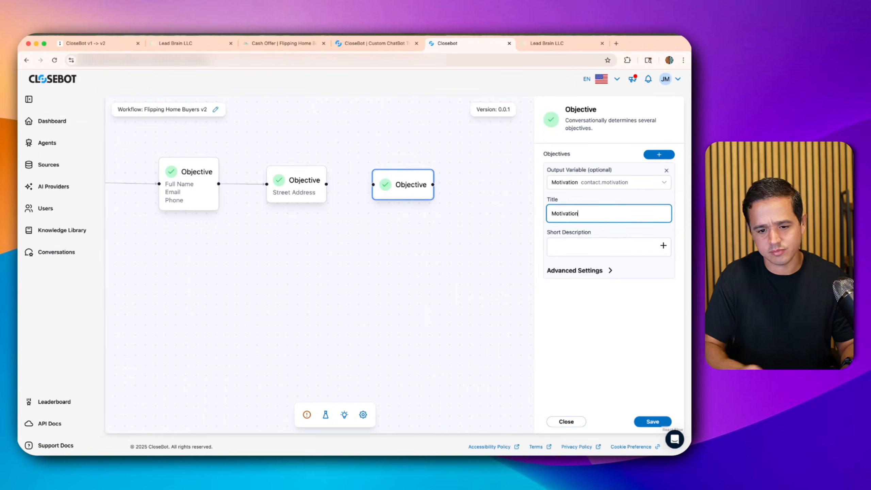
click(580, 251)
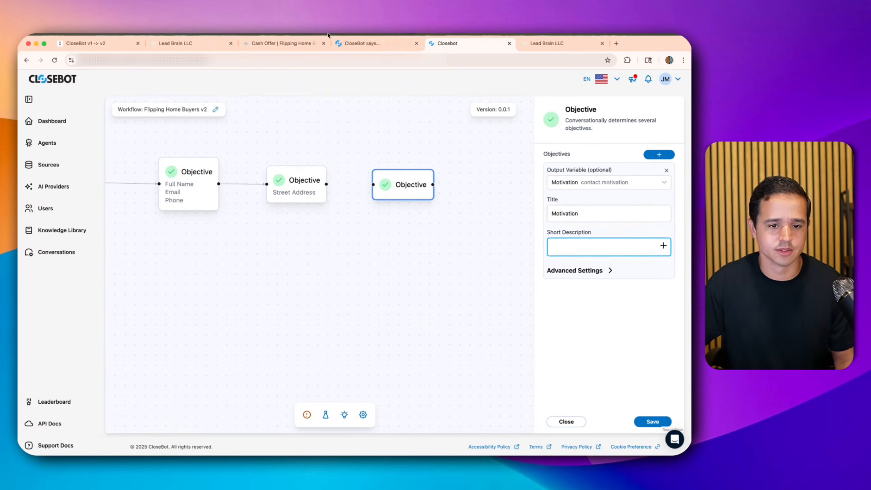
click(345, 43)
triple_click(235, 144)
key(super+c)
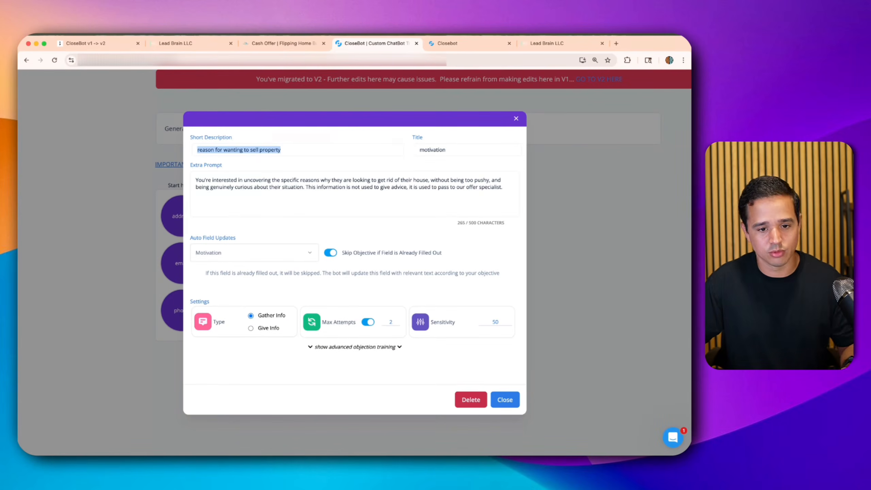
click(450, 46)
key(super+v)
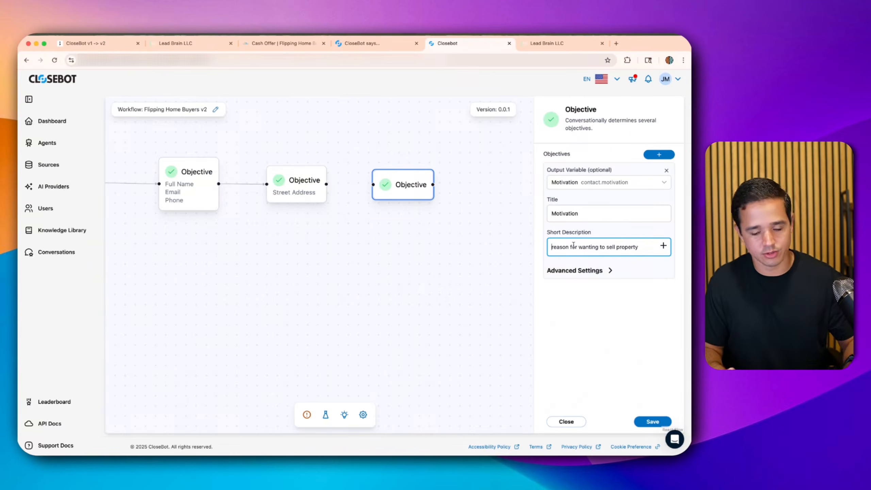
text(get )
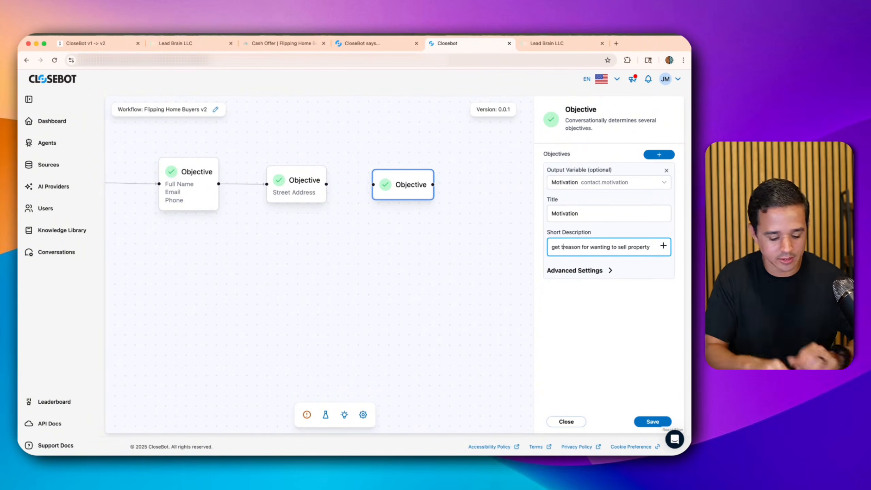
text(the reason)
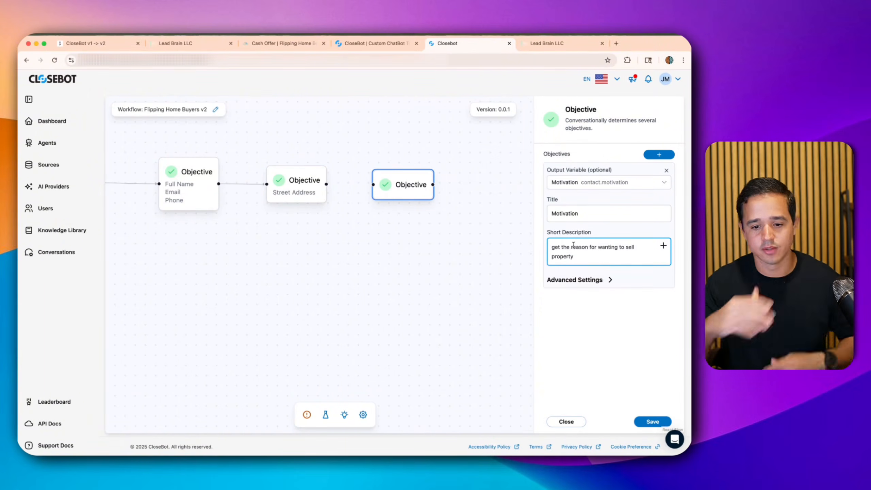
text( for @lead_name)
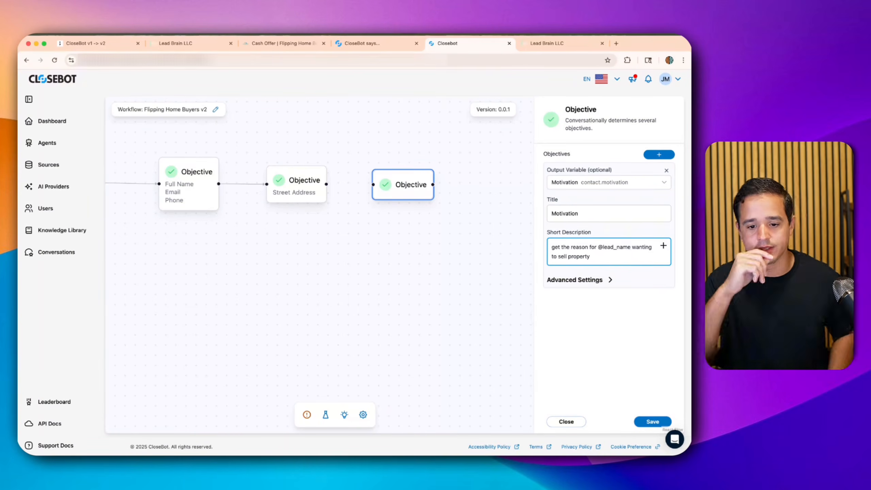
- Paste the V1 motivation extra prompt into the objective's Extra Prompt field
click(602, 284)
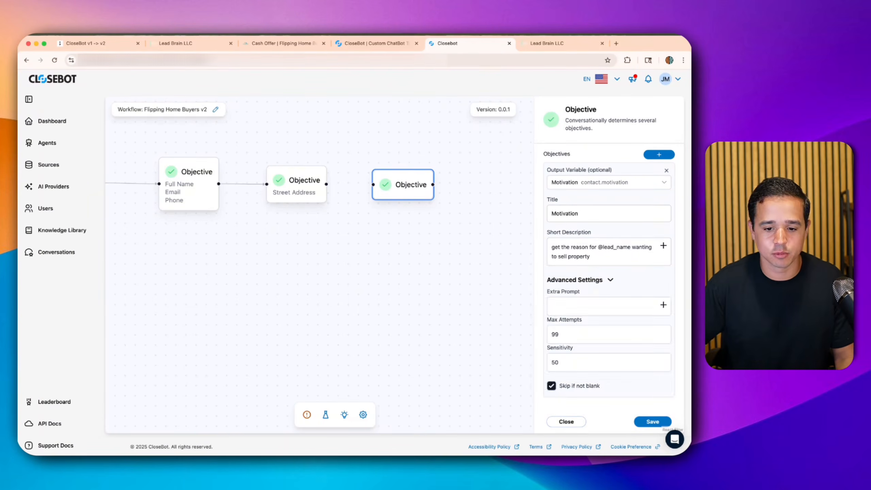
click(369, 43)
triple_click(243, 187)
key(super+c)
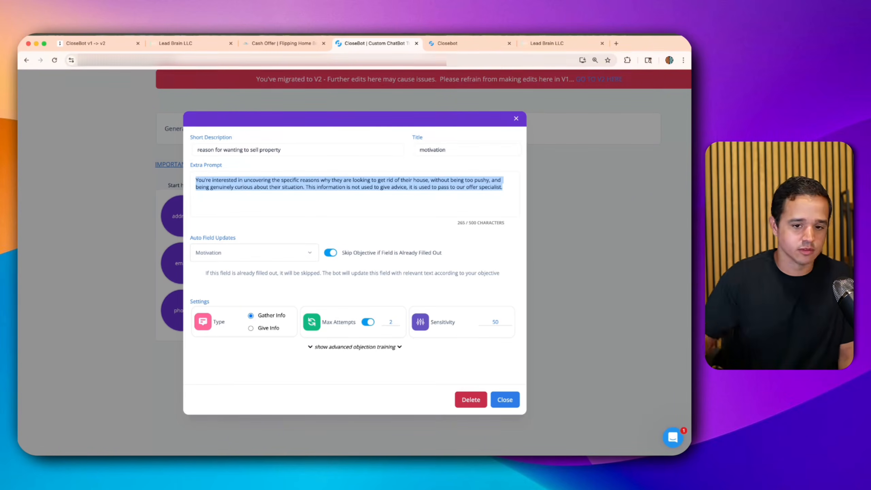
click(454, 44)
click(590, 306)
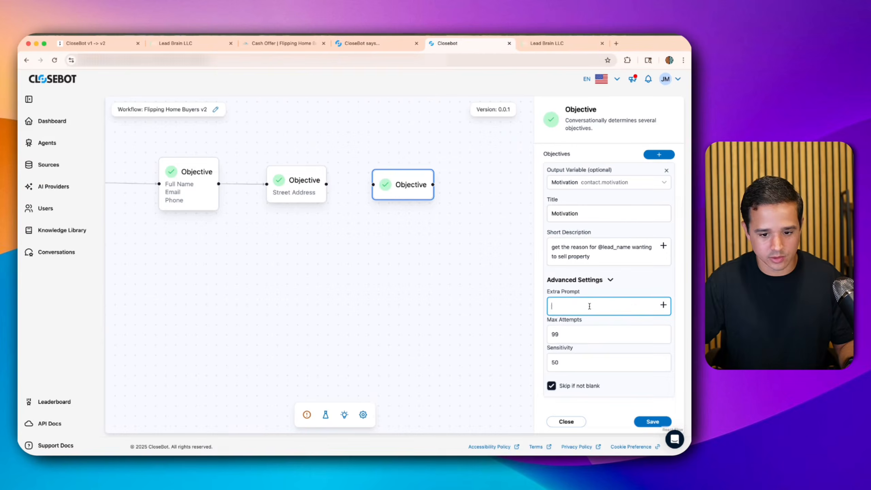
key(super+v)
- Set the objective's Max Attempts to 2
scroll(589, 306, down, 2)
click(561, 360)
key(BackSpace)
text(2)
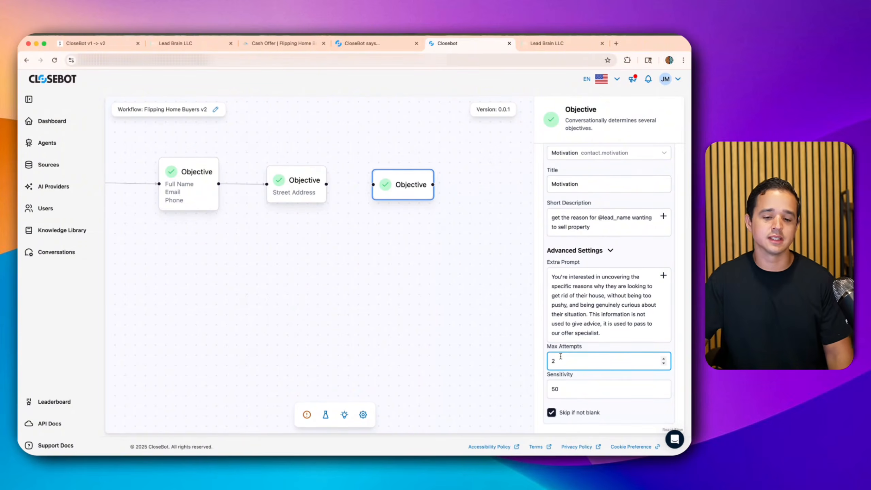
scroll(556, 375, down, 1)
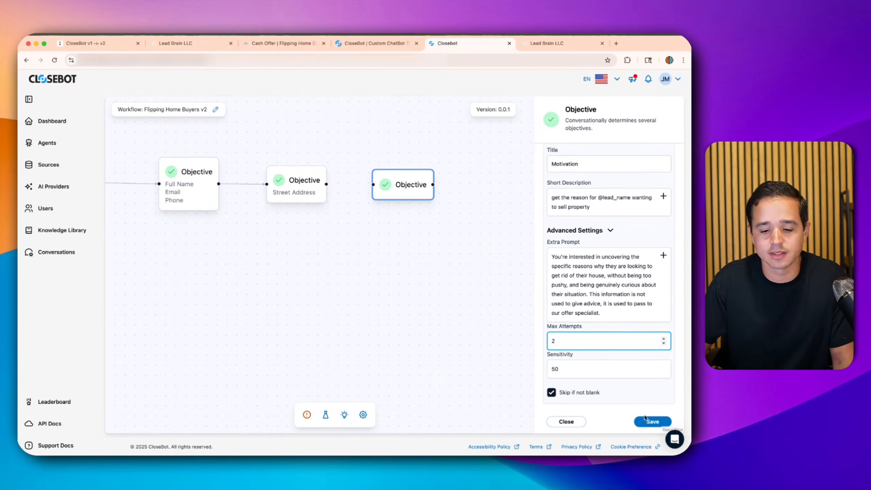
- Save, link Street Address to Motivation, and select the V1 timeline objective's short description
click(649, 422)
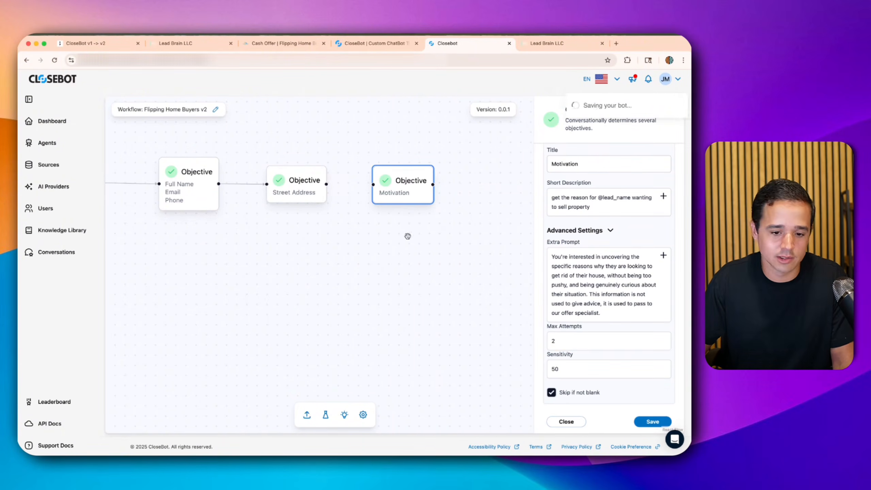
drag(326, 184, 391, 189)
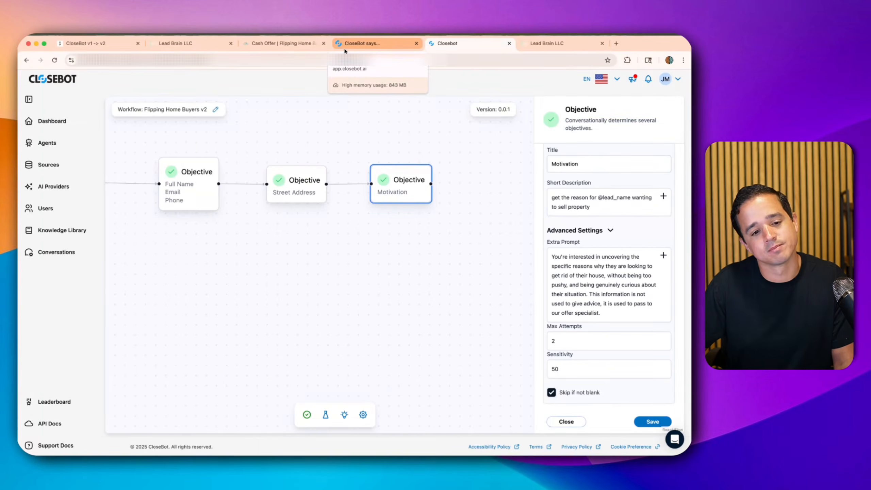
click(343, 51)
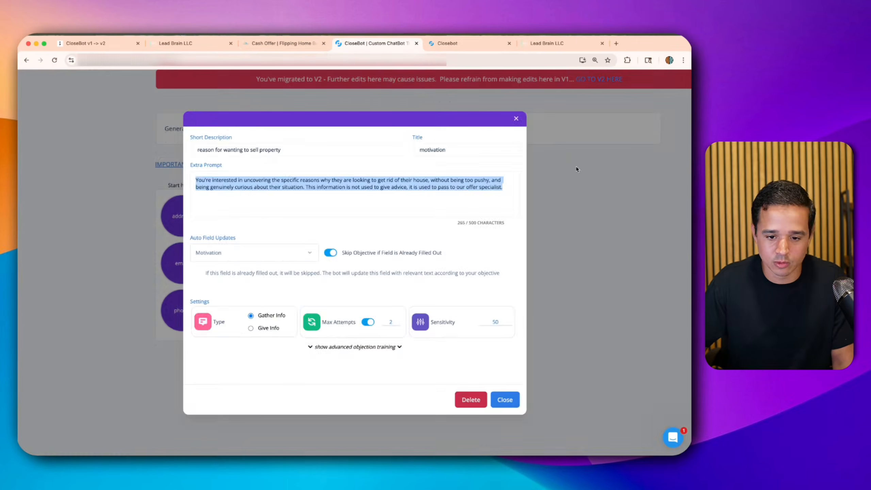
click(576, 169)
click(372, 214)
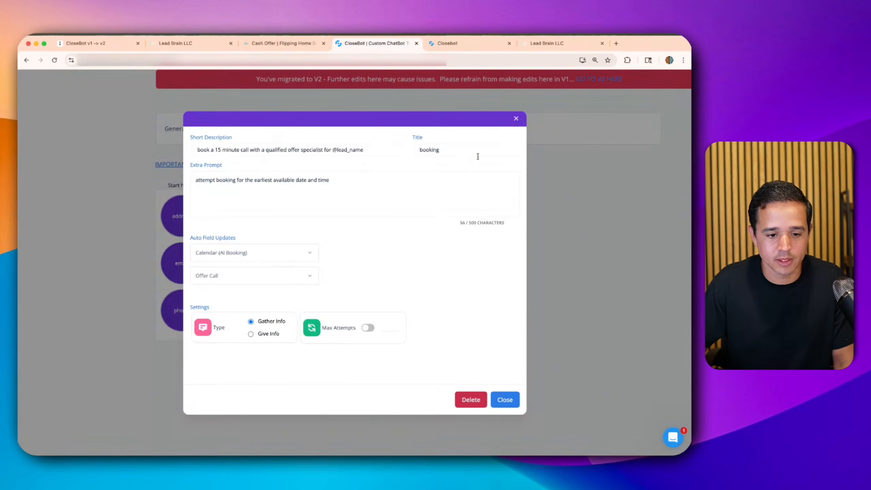
click(540, 188)
click(242, 219)
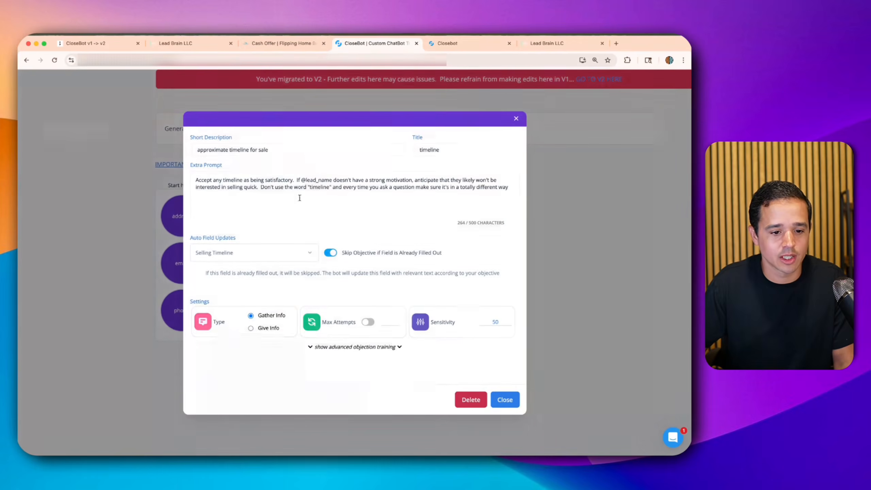
drag(220, 150, 306, 124)
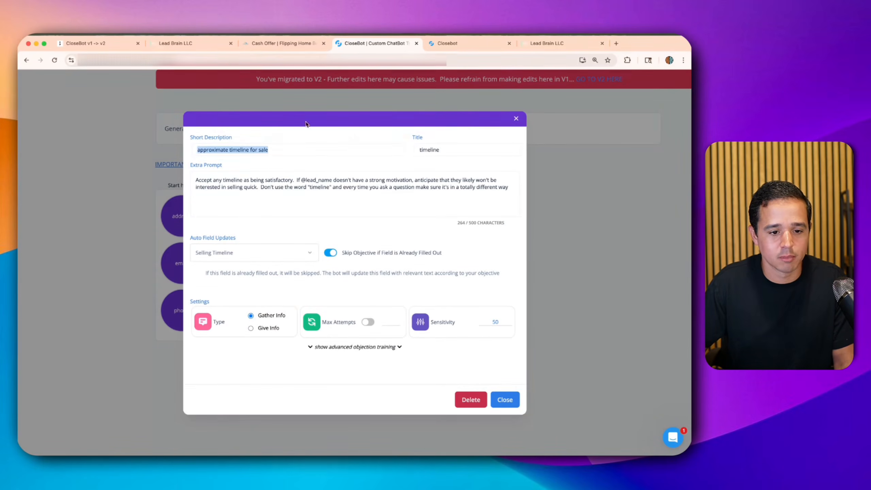
click(449, 43)
- Move Motivation right, delete its incoming connection, and place a new Objective node in the gap
drag(393, 182, 459, 181)
click(415, 183)
key(BackSpace)
drag(462, 181, 485, 184)
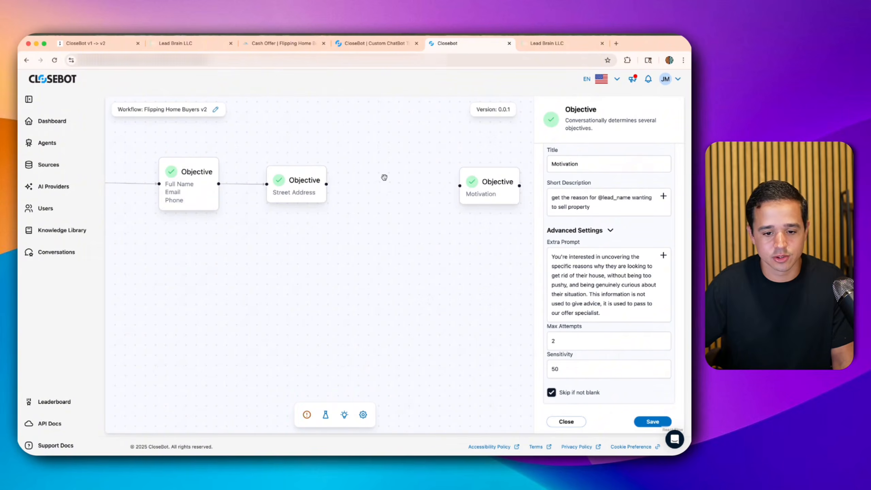
click(457, 334)
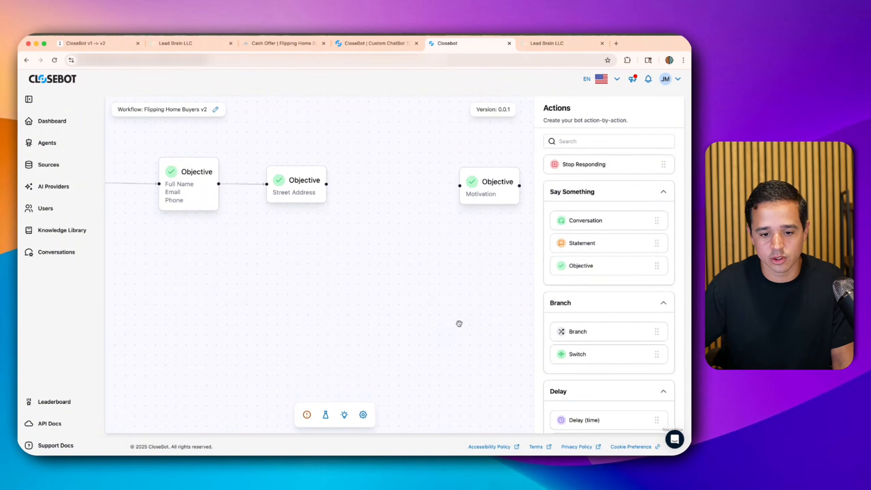
drag(580, 266, 391, 188)
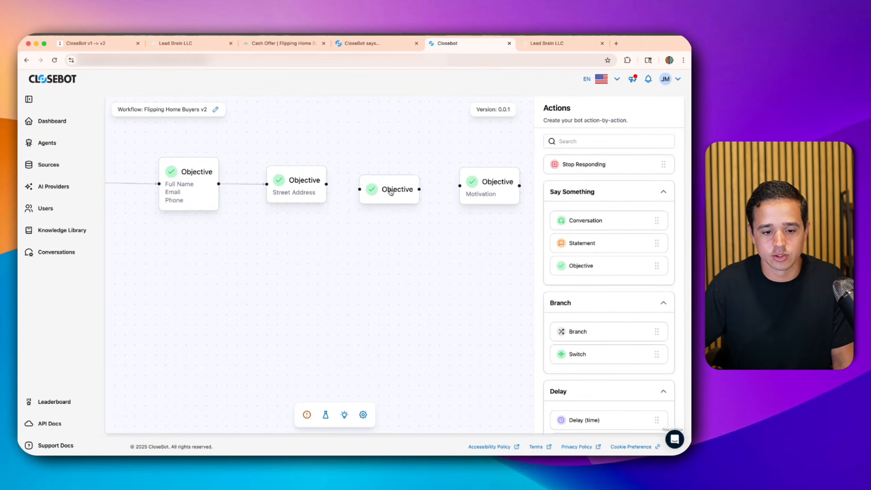
- Set the new objective's output variable and title to 'Selling Timeline'
click(391, 189)
click(612, 180)
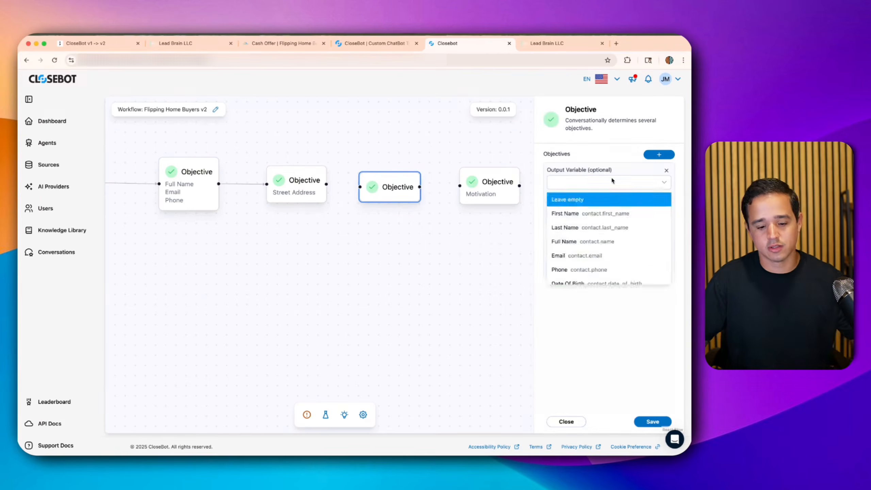
key(Down)
key(Down)
key(Down)
key(Down)
key(Down)
key(Down)
key(Down)
key(Down)
key(Down)
key(Down)
key(Down)
key(Down)
key(Down)
click(592, 185)
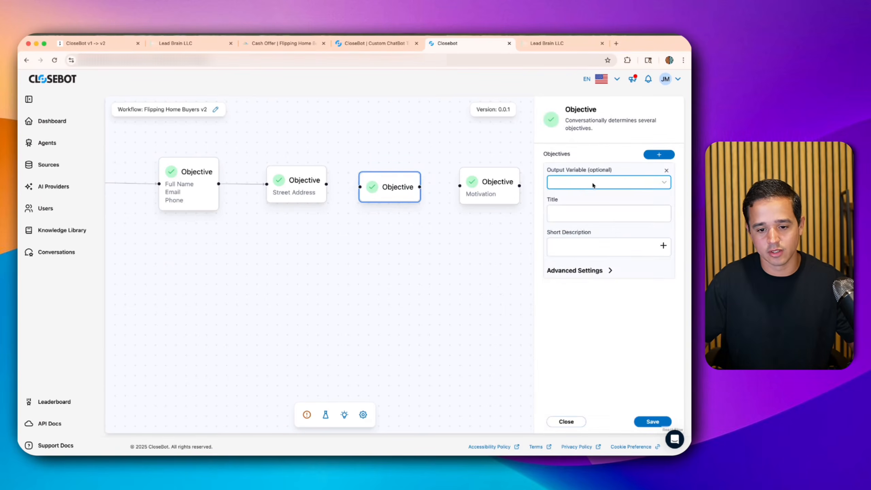
click(591, 183)
scroll(577, 257, down, 10)
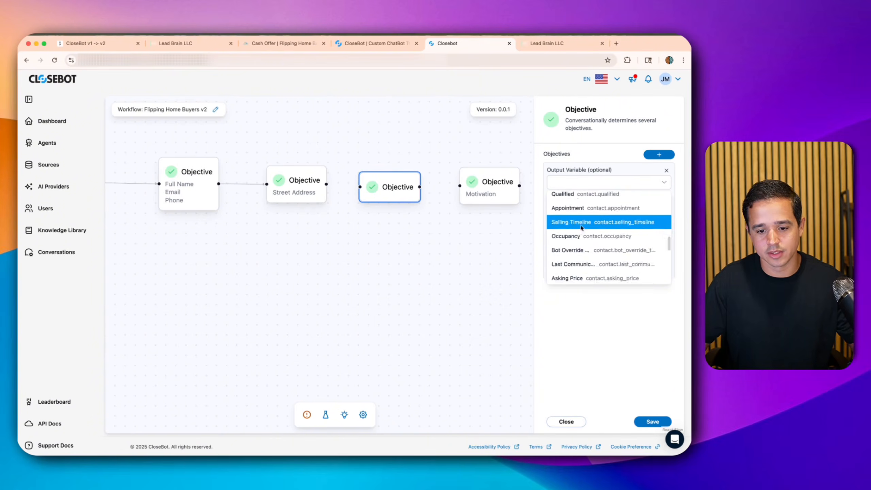
click(579, 223)
click(582, 213)
text(Selling Timeline)
key(Tab)
click(391, 44)
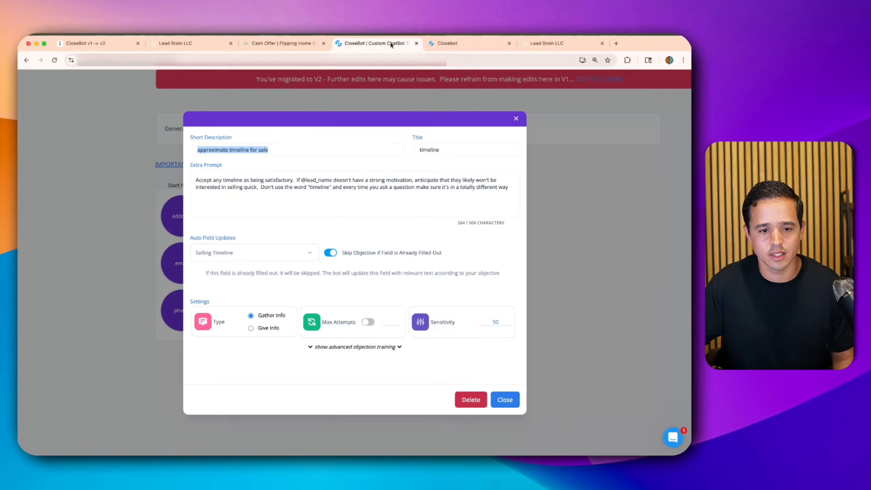
key(super+c)
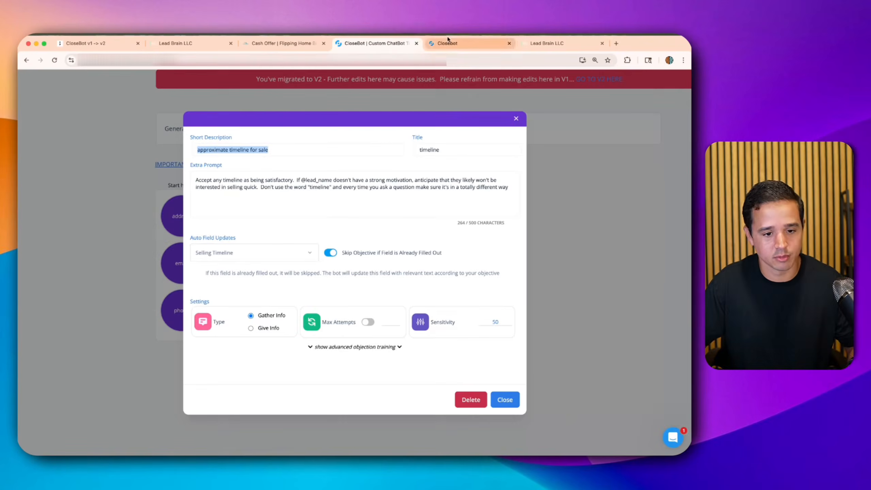
click(447, 43)
key(super+v)
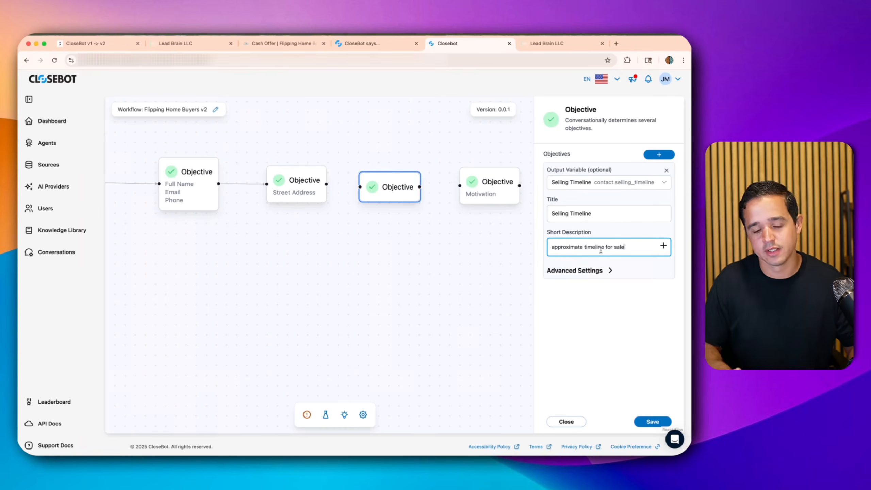
text(get @lead)
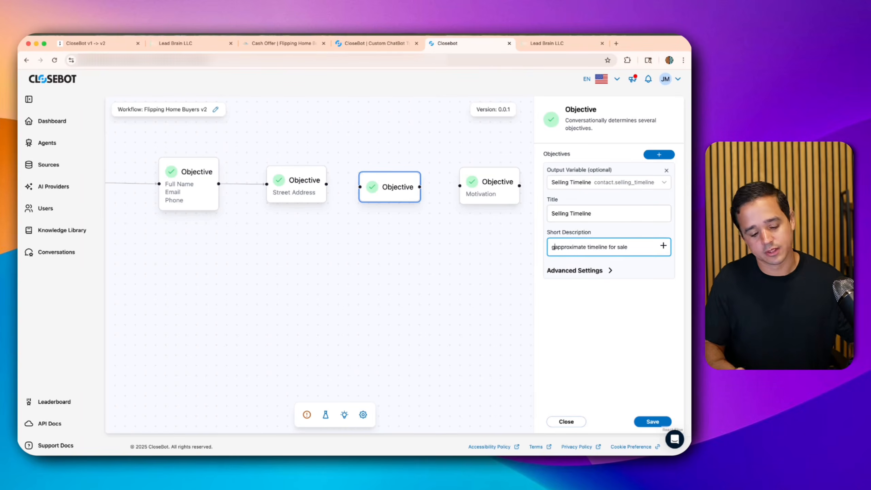
text(_name's)
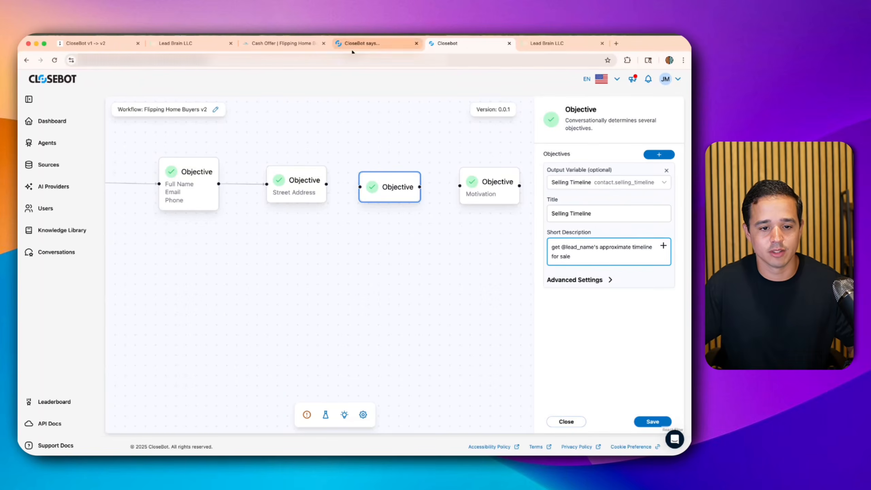
- Paste the V1 timeline extra prompt into the objective's Extra Prompt field
click(370, 43)
triple_click(269, 170)
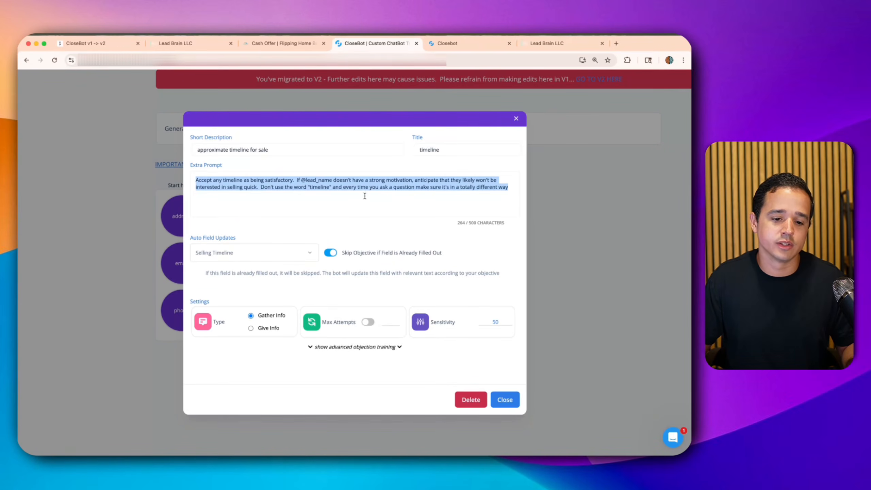
click(449, 43)
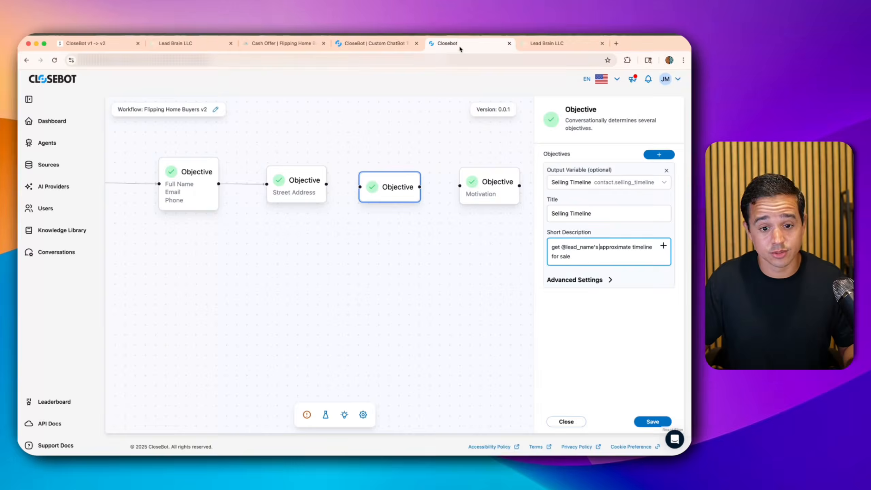
click(579, 279)
click(582, 302)
key(cmd+v)
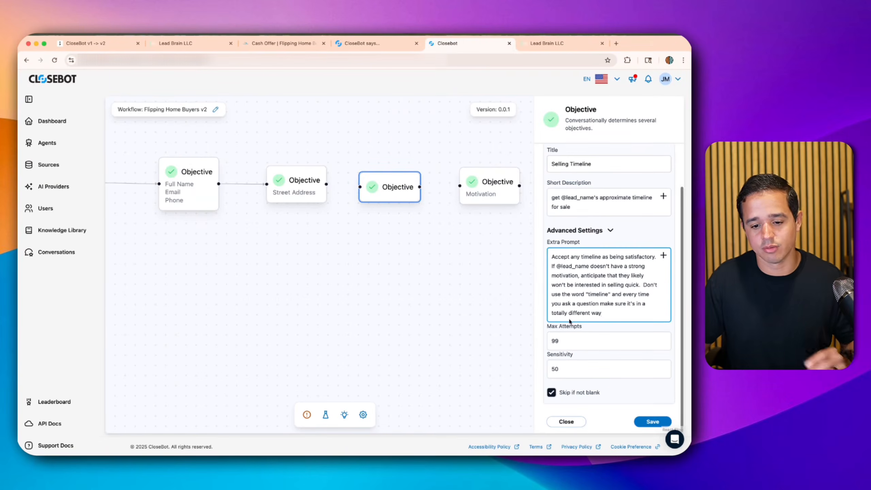
- Save the Selling Timeline objective and connect it to Motivation
click(394, 43)
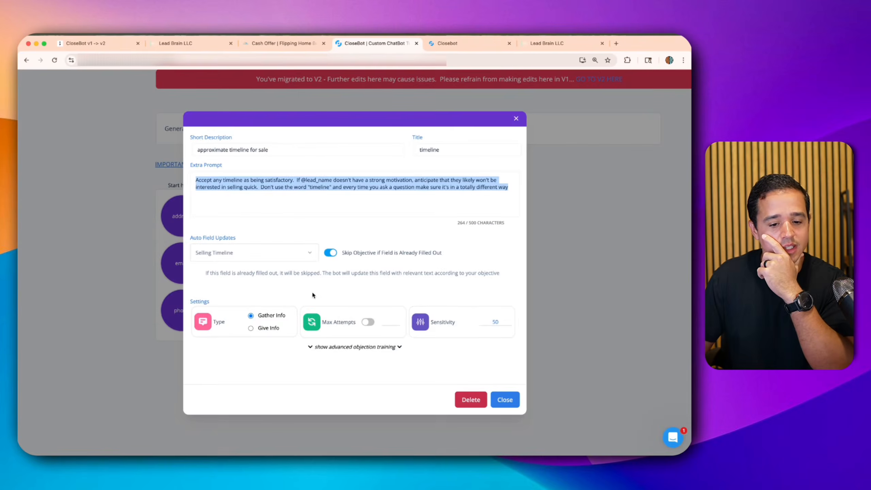
click(621, 261)
click(447, 43)
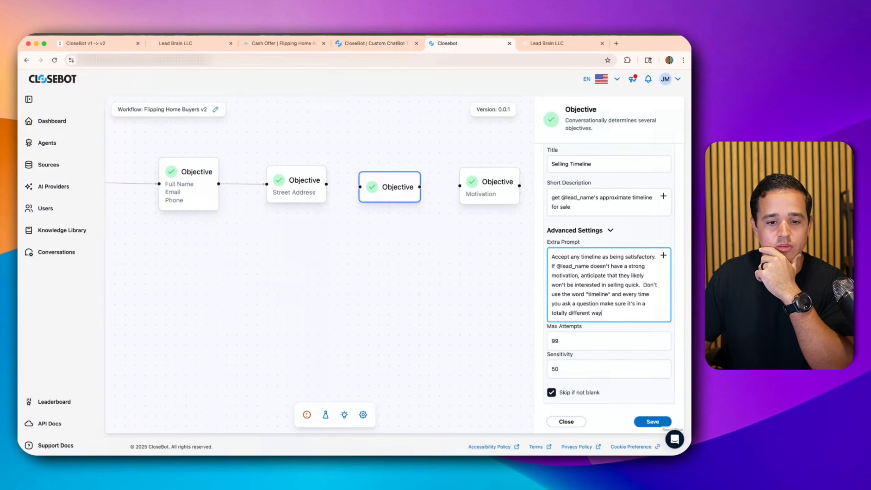
click(655, 422)
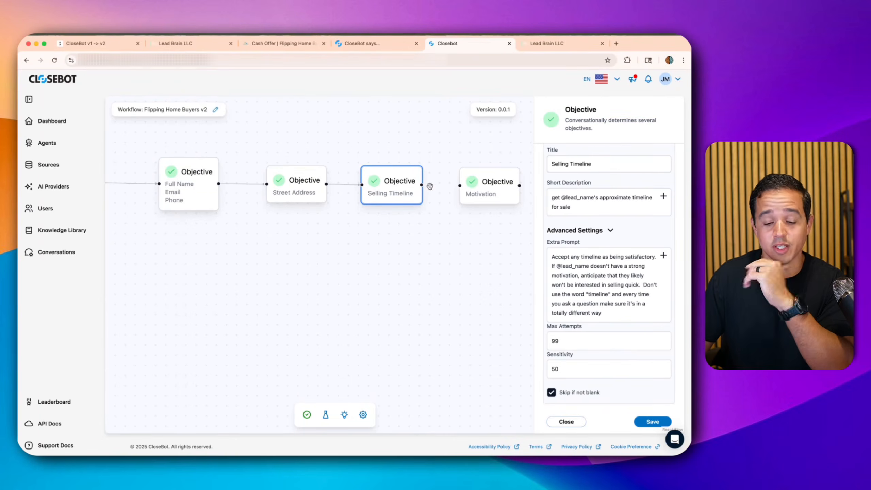
drag(422, 185, 460, 185)
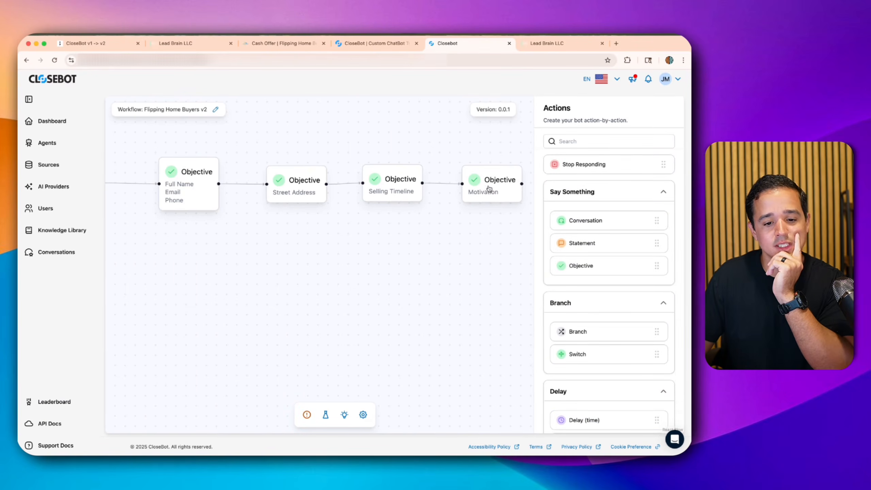
- Pan to the later objectives, check V1's objective priorities, and drop a Branch after Motivation
drag(441, 230, 277, 248)
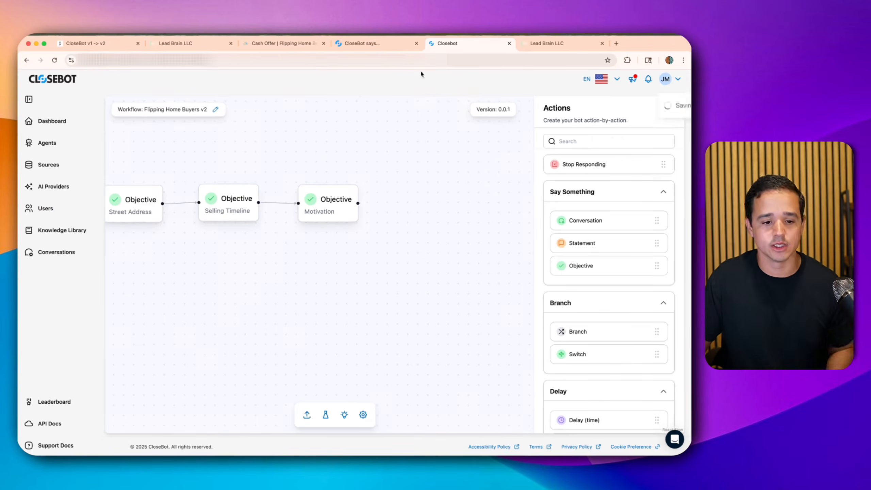
click(393, 50)
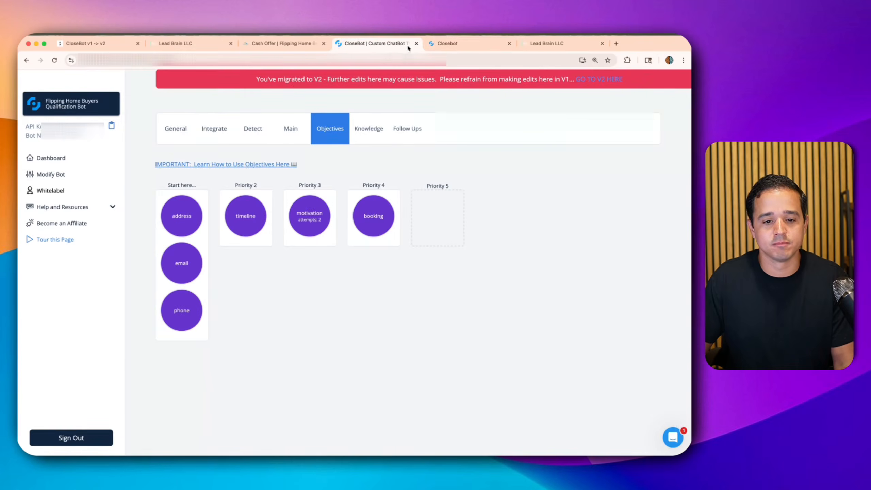
click(440, 44)
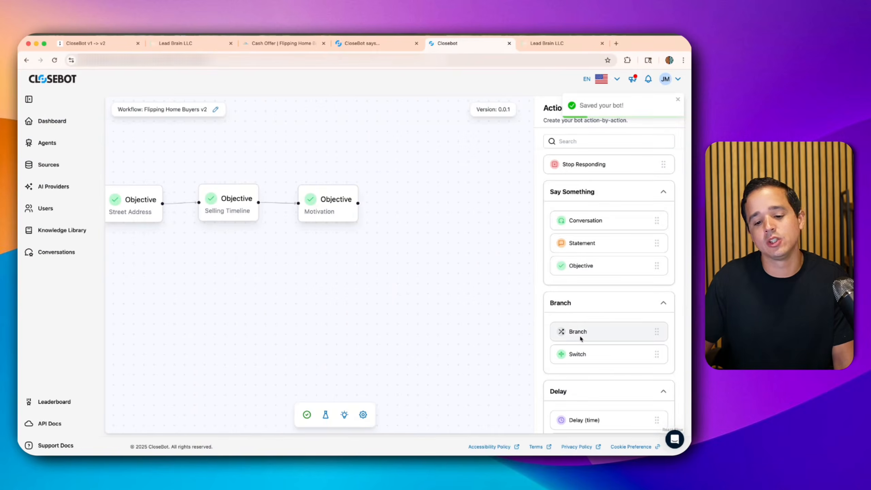
drag(579, 333, 426, 206)
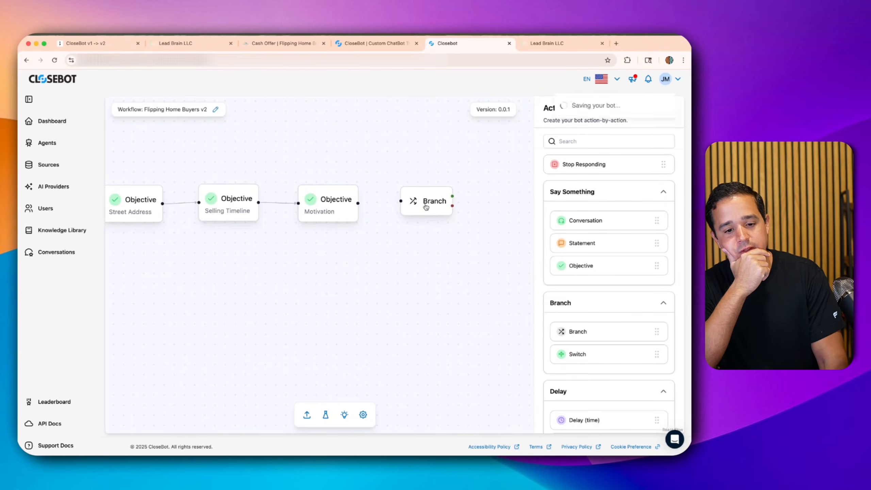
- Title the branch 'Qualified Lead', enable AI decision, and describe a lead giving timeline and motivation
click(426, 206)
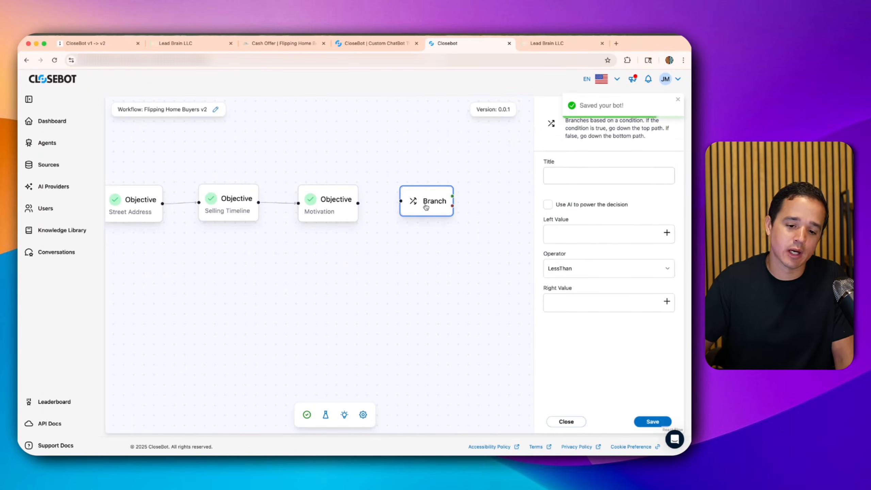
click(558, 176)
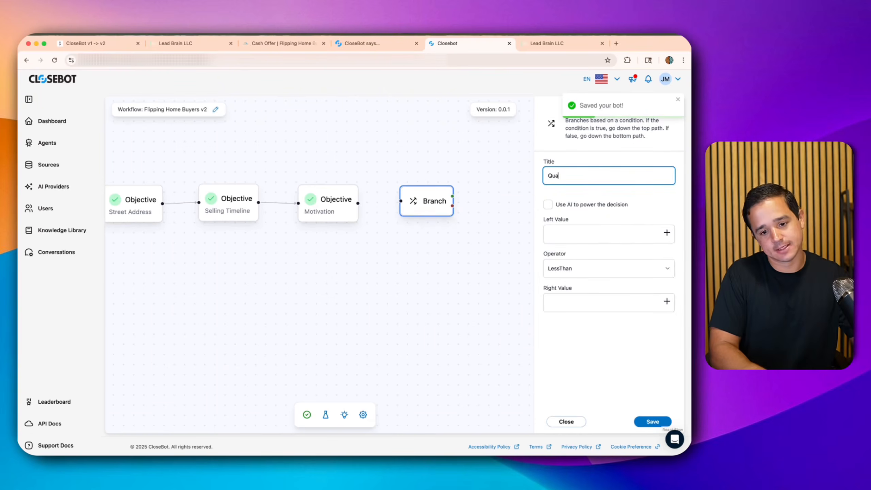
text(Qualified Lead)
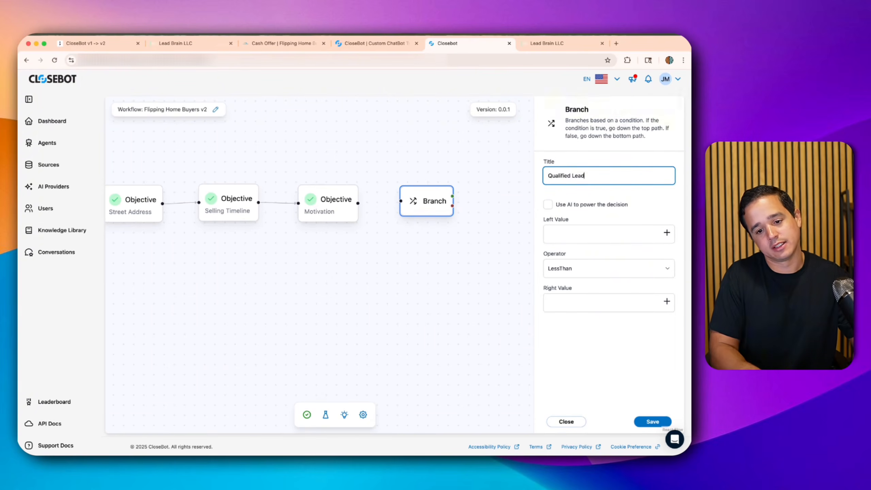
click(568, 208)
click(566, 233)
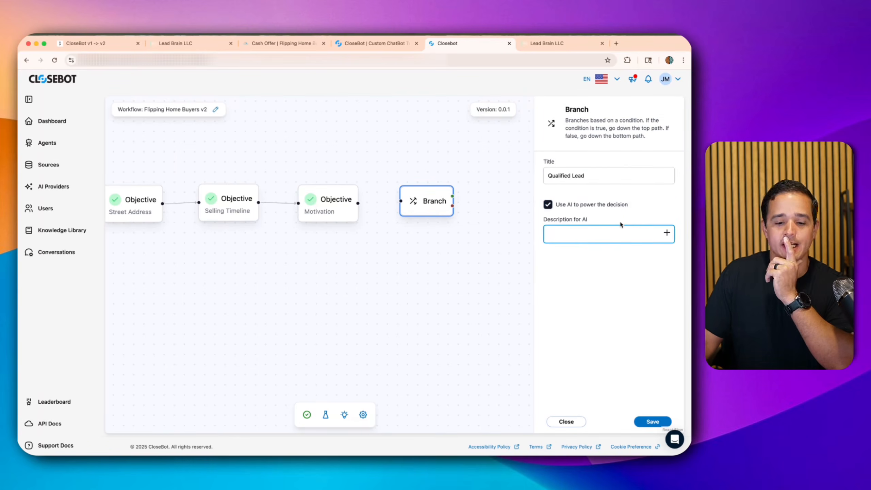
text(@lead_na)
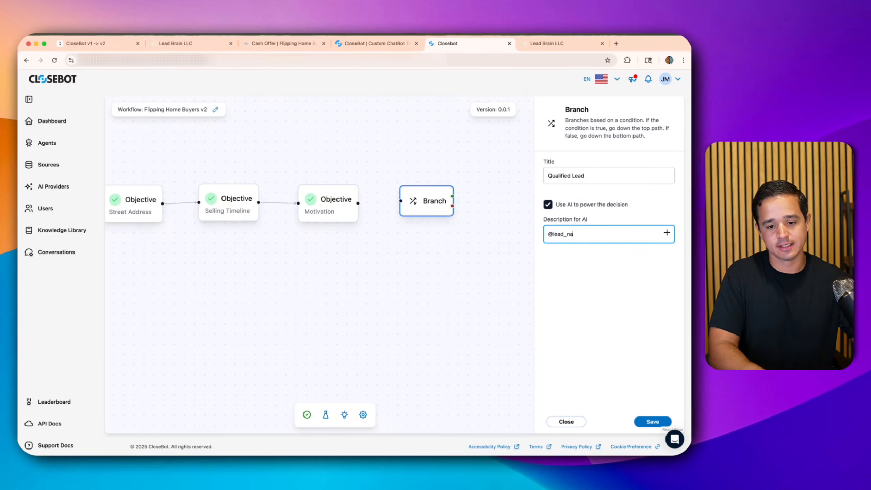
text(me provided a timeline and a)
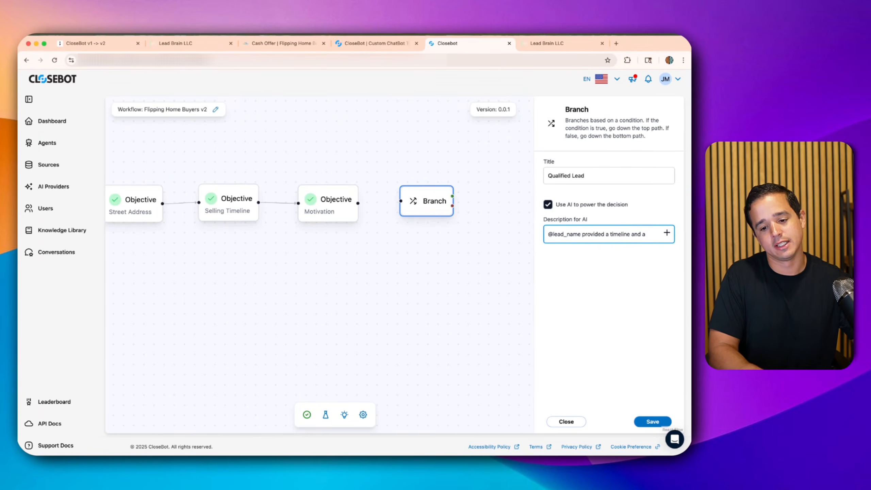
text( motivation )
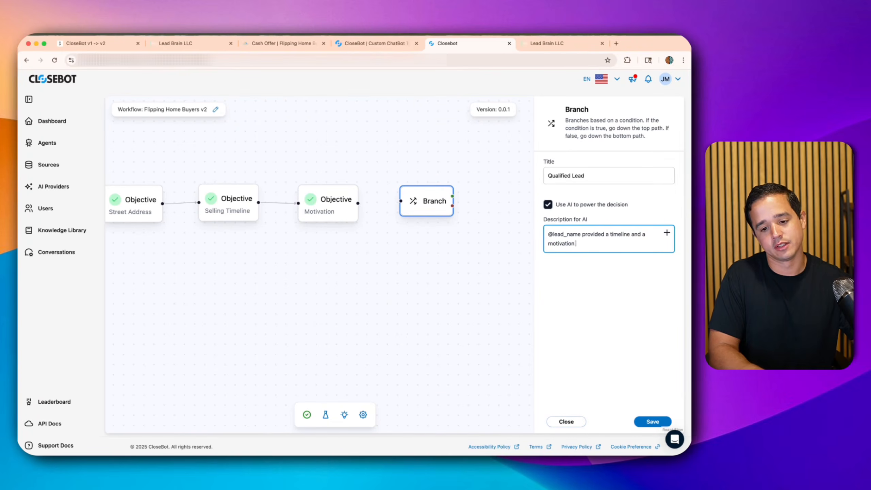
text(to sell their property.)
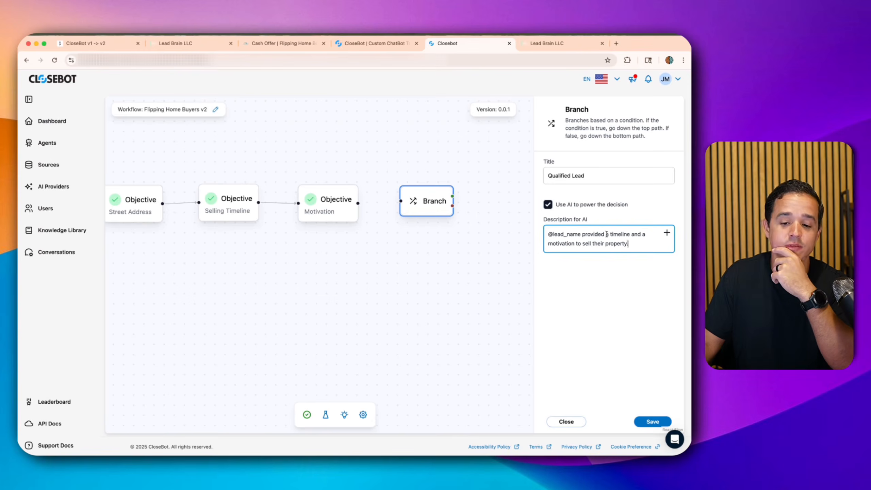
drag(607, 233, 629, 244)
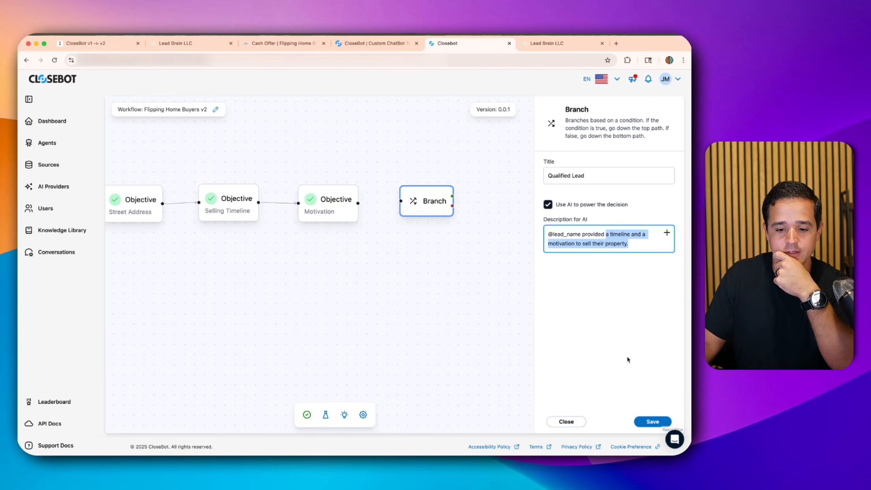
click(569, 230)
drag(555, 205, 642, 207)
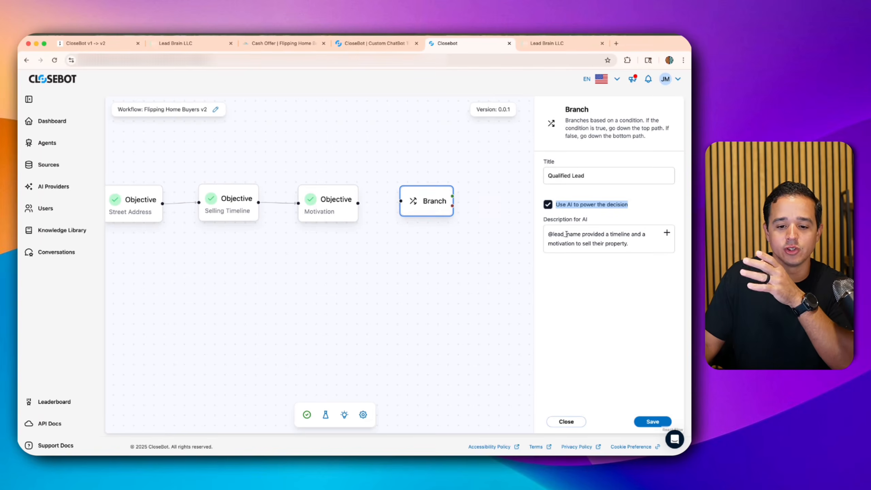
triple_click(586, 239)
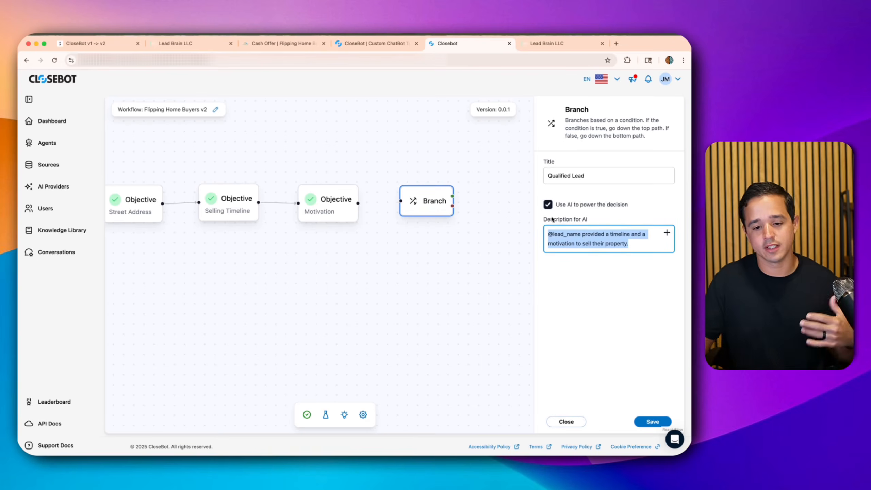
- Try a manual condition on Motivation.Result, then switch back to the AI-powered decision
click(548, 204)
click(559, 231)
click(667, 233)
click(406, 308)
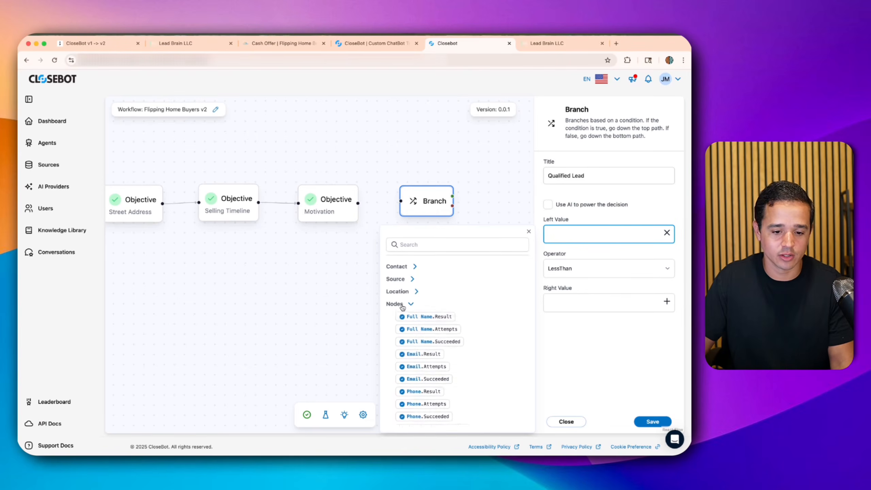
scroll(415, 353, down, 1)
scroll(415, 353, down, 3)
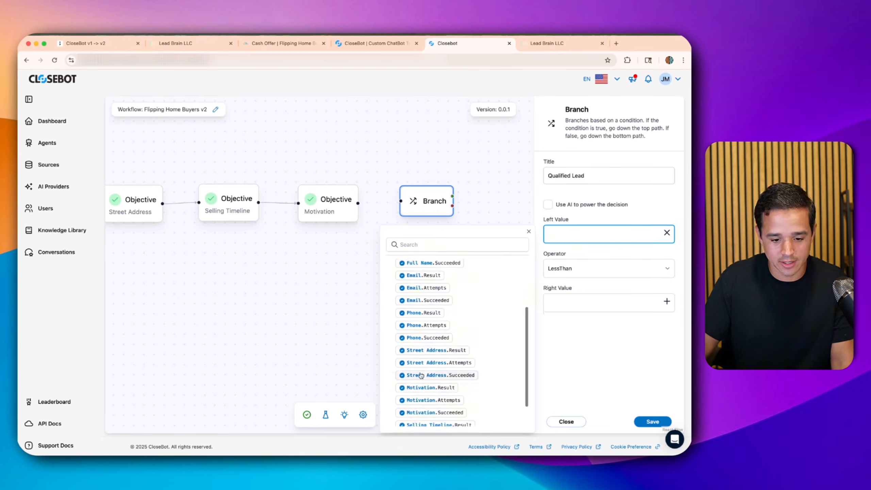
click(417, 387)
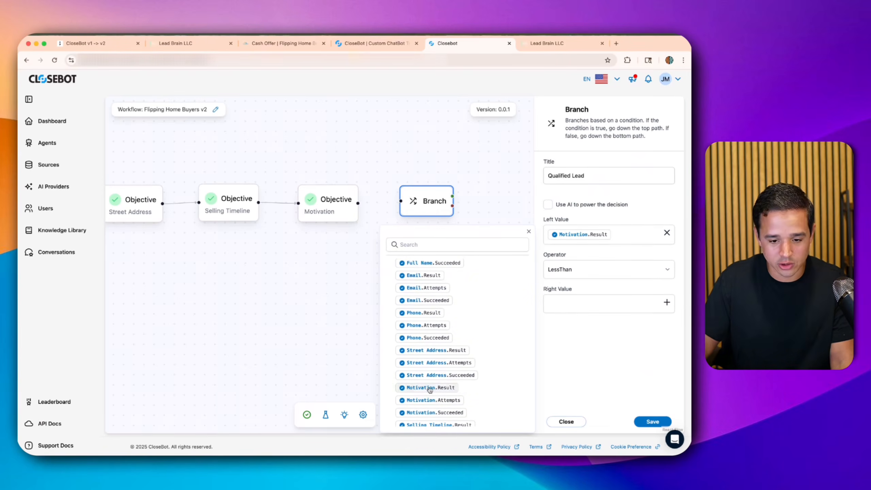
click(576, 273)
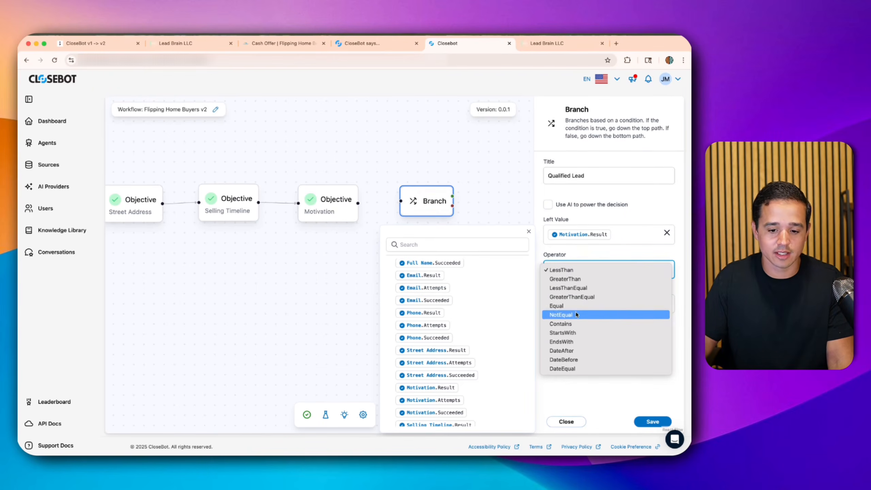
click(583, 215)
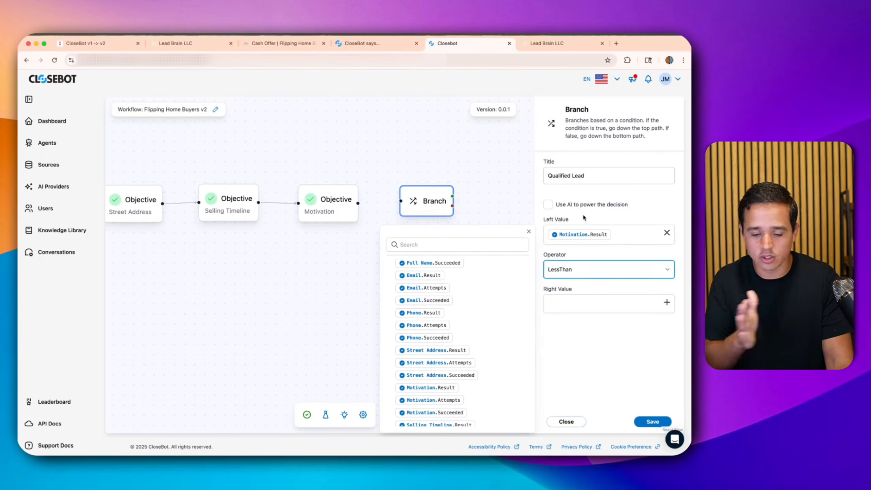
click(585, 208)
click(584, 208)
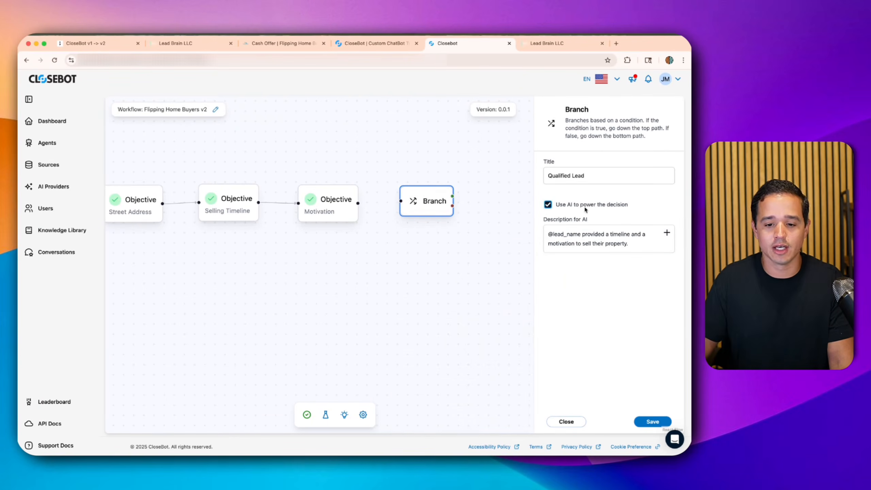
- Nudge the Branch node and switch to the V1 bot's objectives
drag(432, 207, 433, 208)
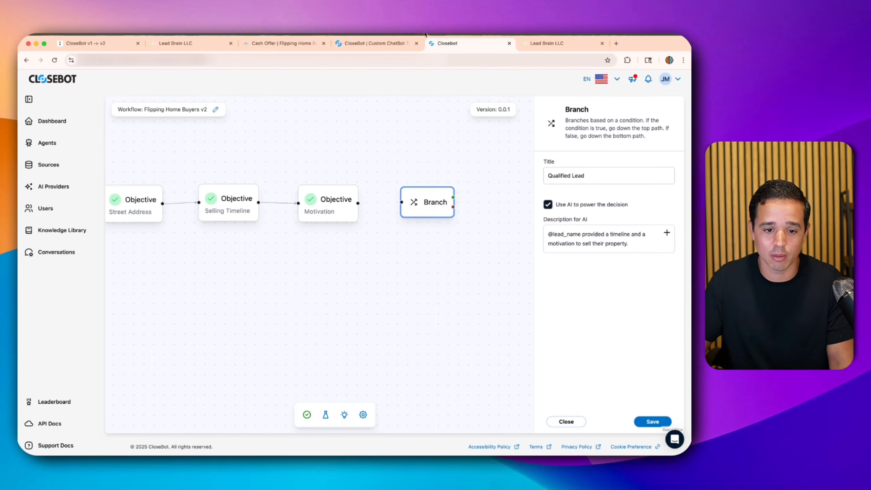
click(377, 44)
mouse_move(269, 217)
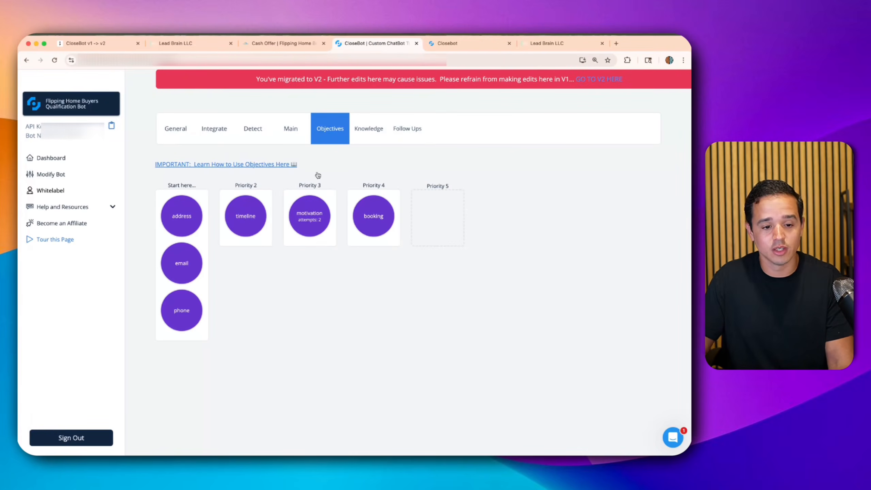
- Check the Motivation and Timeline condition in Lead Brain's Goal Check workflow, then return to the v2 editor
click(184, 44)
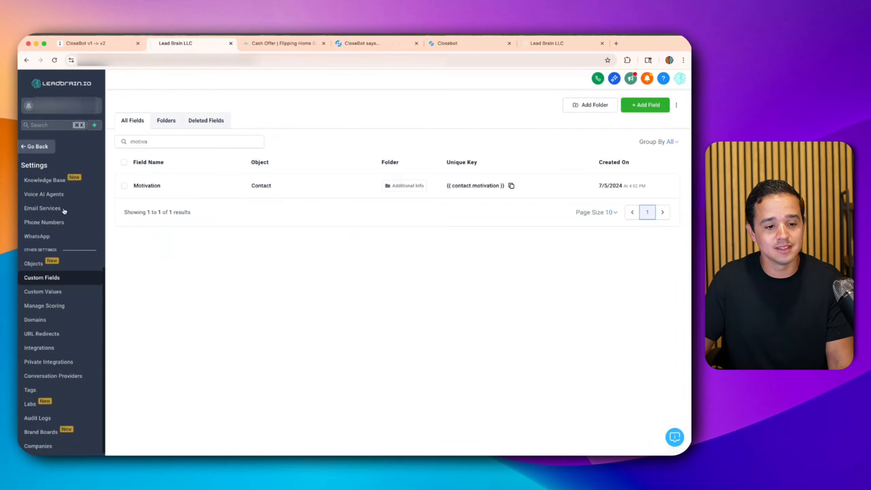
click(34, 147)
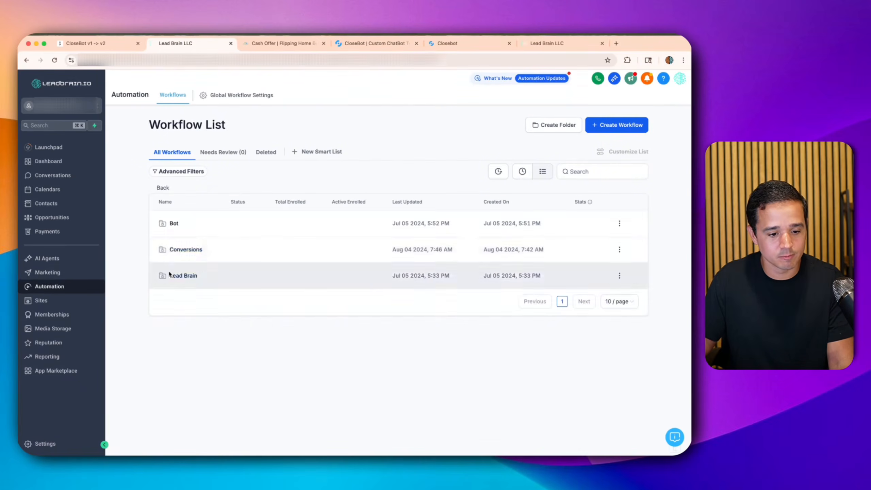
click(183, 275)
click(181, 337)
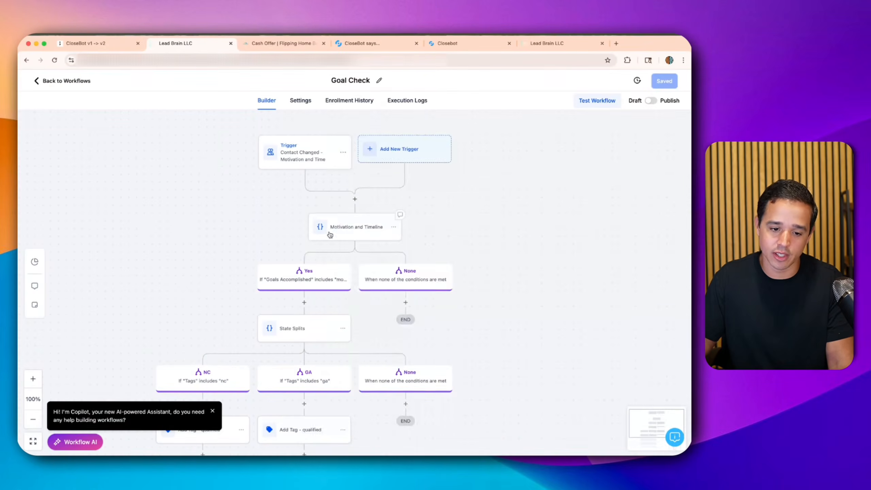
click(329, 234)
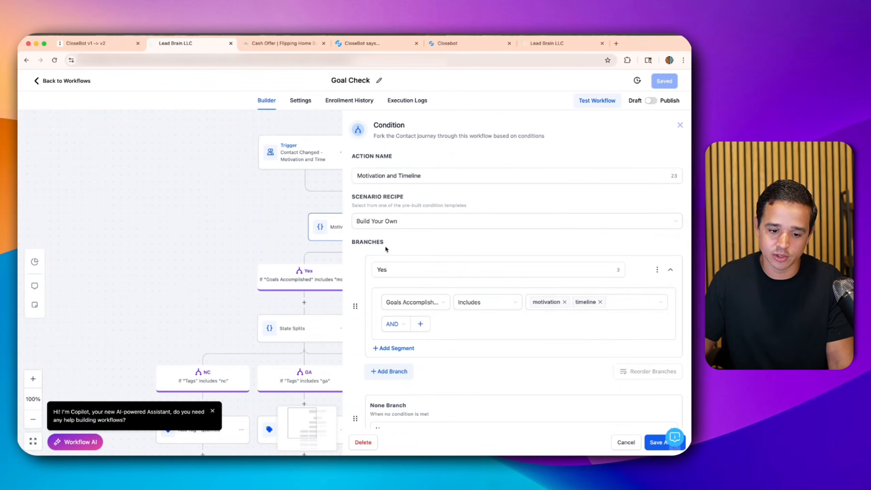
click(617, 440)
click(448, 41)
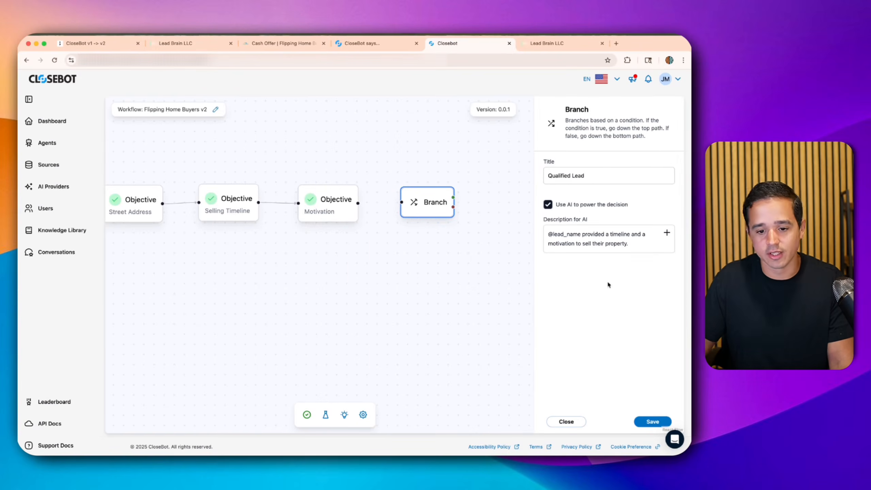
- Save the Qualified Lead branch, connect the Motivation objective to it, and close its settings
click(636, 422)
drag(358, 203, 428, 207)
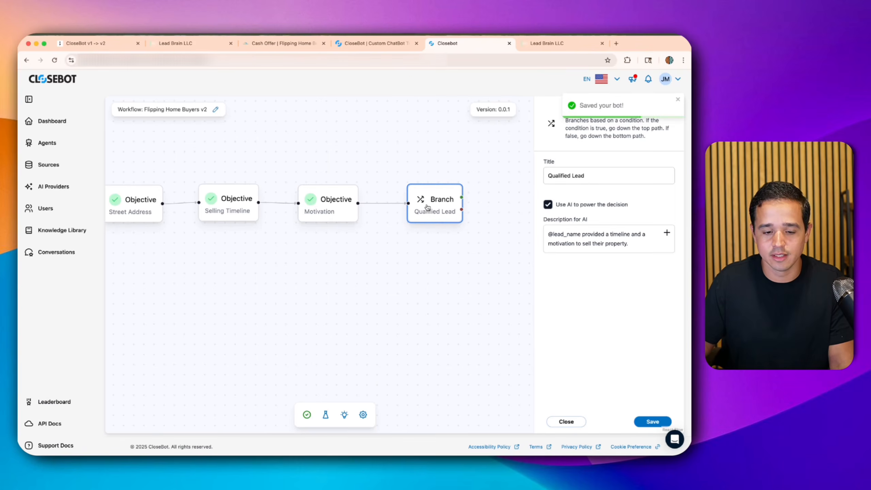
drag(446, 265, 265, 255)
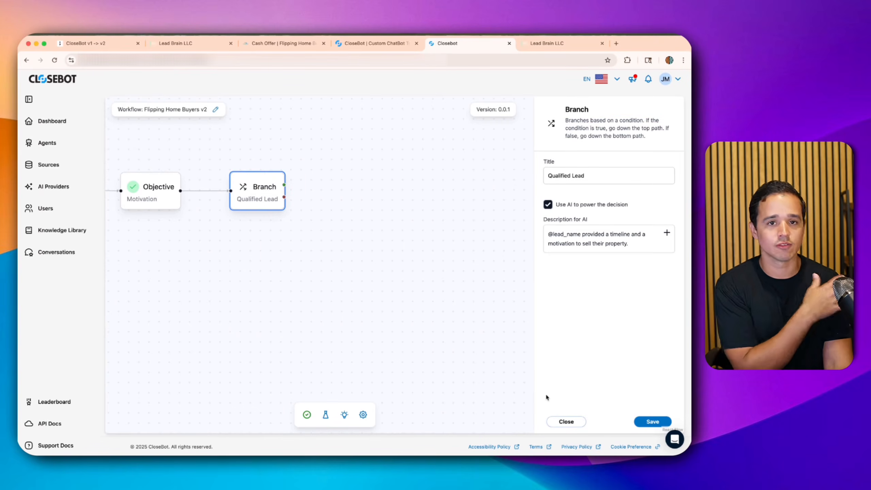
click(561, 421)
scroll(591, 292, down, 2)
scroll(585, 309, up, 2)
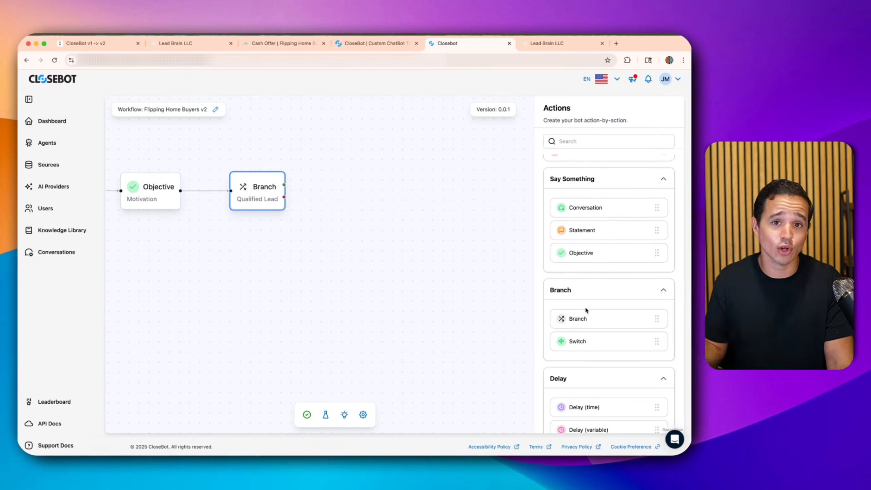
scroll(580, 266, down, 1)
scroll(575, 292, down, 7)
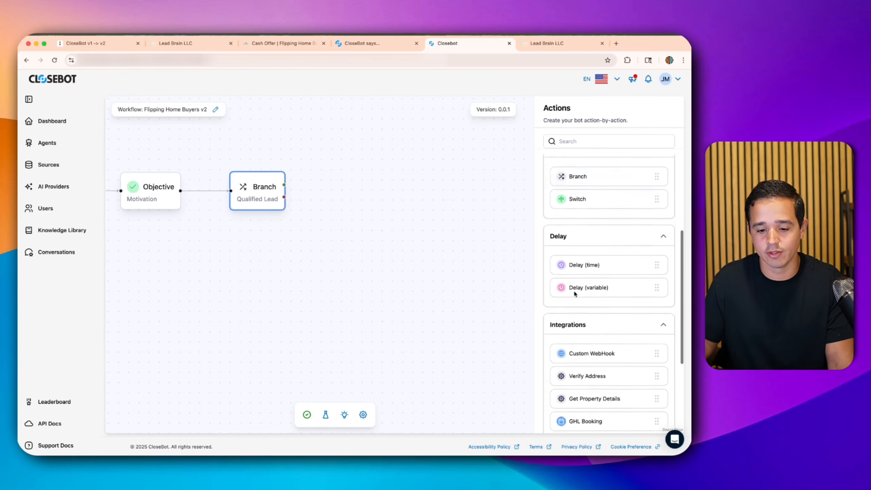
- Add a Modify Tags step titled 'qualified' that adds the qualified tag, and save it
drag(569, 303, 383, 166)
click(382, 165)
click(589, 156)
text(qualified)
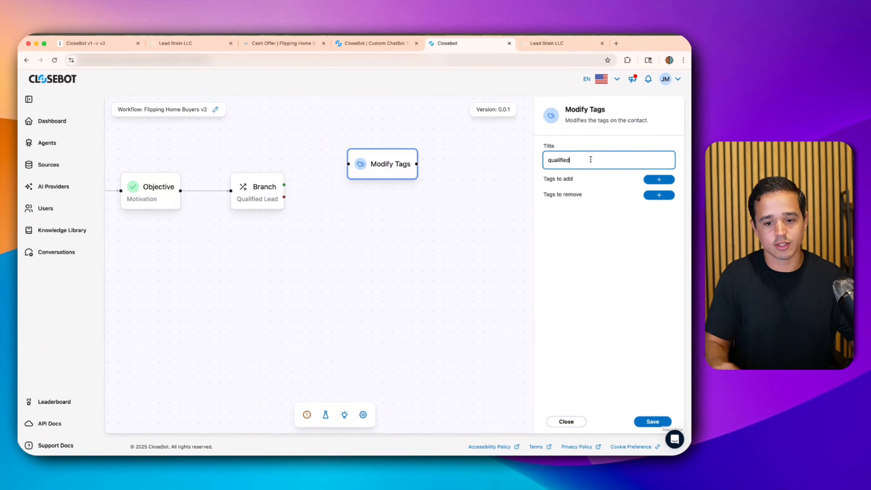
click(594, 194)
click(664, 181)
click(591, 206)
text(qualified)
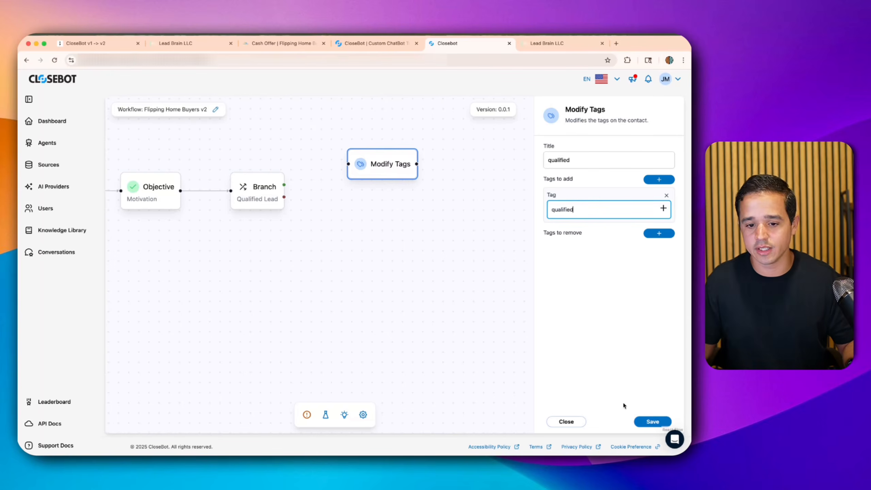
click(644, 422)
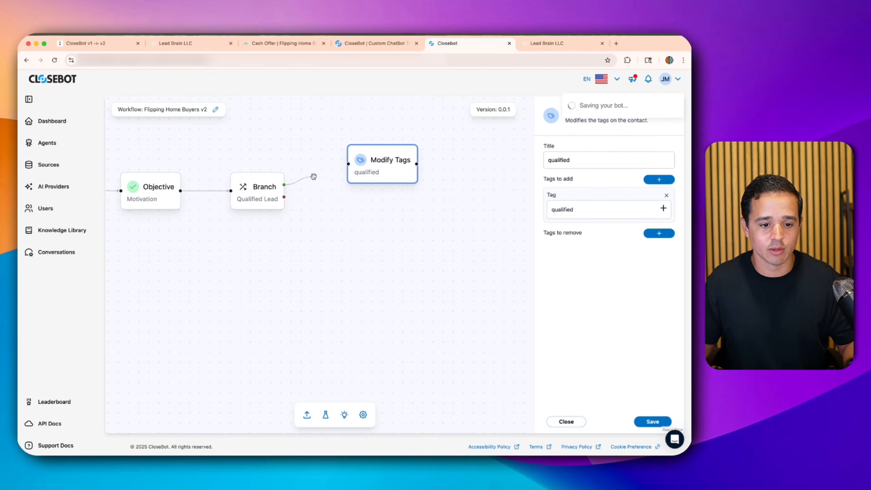
- Connect the branch's TRUE output to the qualified Modify Tags step
drag(349, 163, 348, 164)
drag(376, 168, 366, 165)
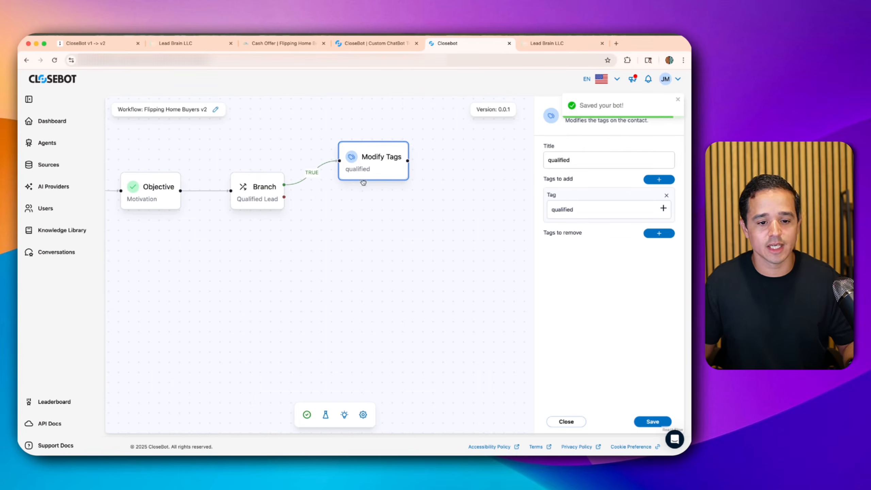
drag(460, 241, 320, 217)
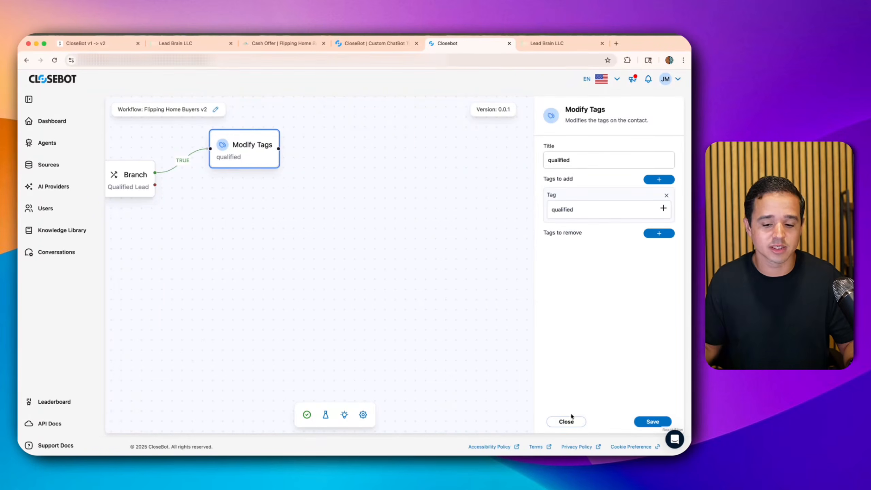
- Add a GHL Booking step to the canvas and title it 'Cash Offer Call'
click(569, 422)
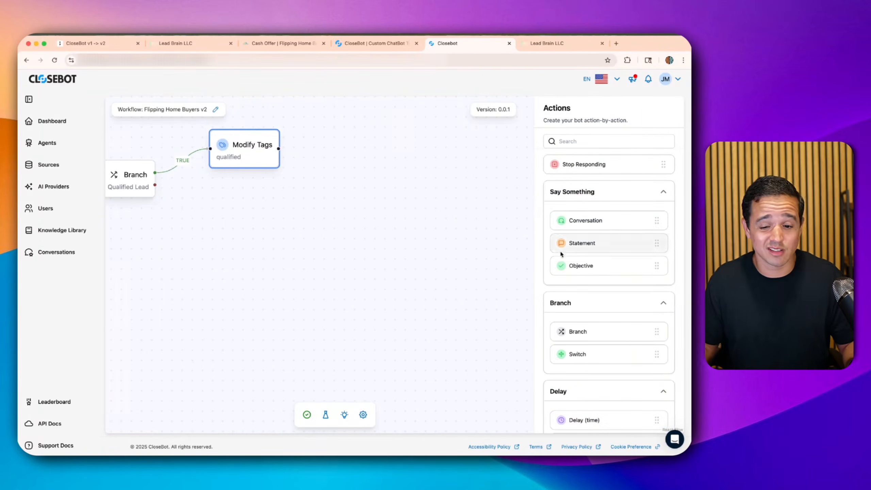
scroll(559, 262, down, 10)
drag(577, 279, 394, 185)
click(568, 171)
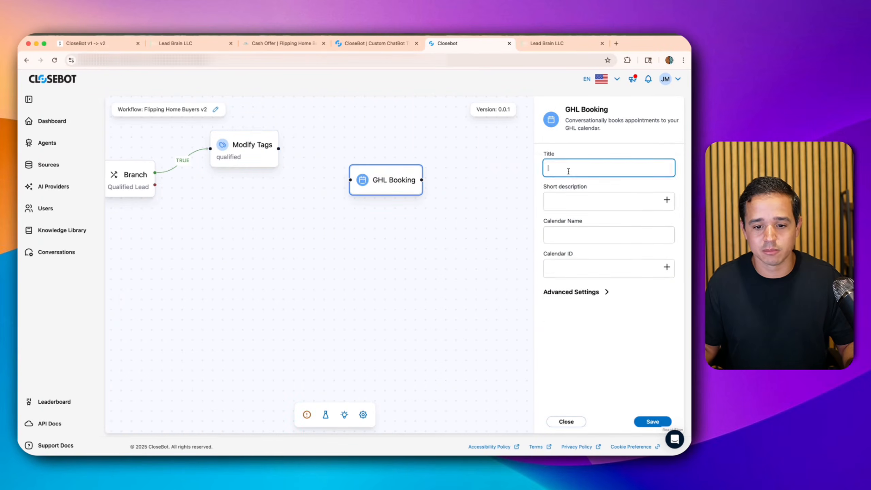
text(Cash Offer Call)
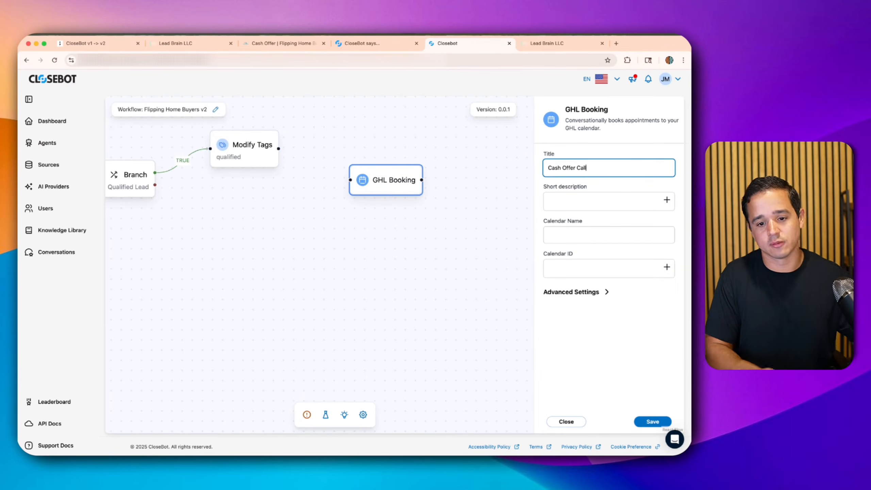
- Copy the v1 booking objective's description and paste it into the booking step's description
click(374, 43)
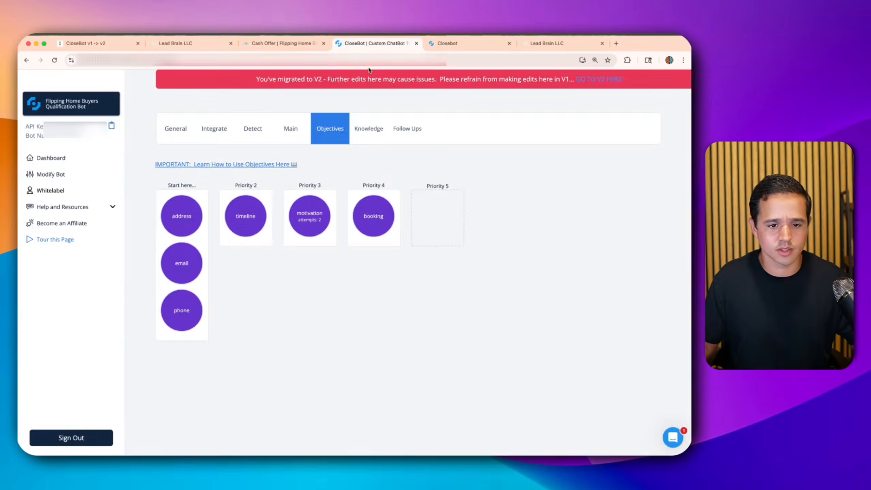
click(369, 216)
triple_click(227, 150)
key(cmd+c)
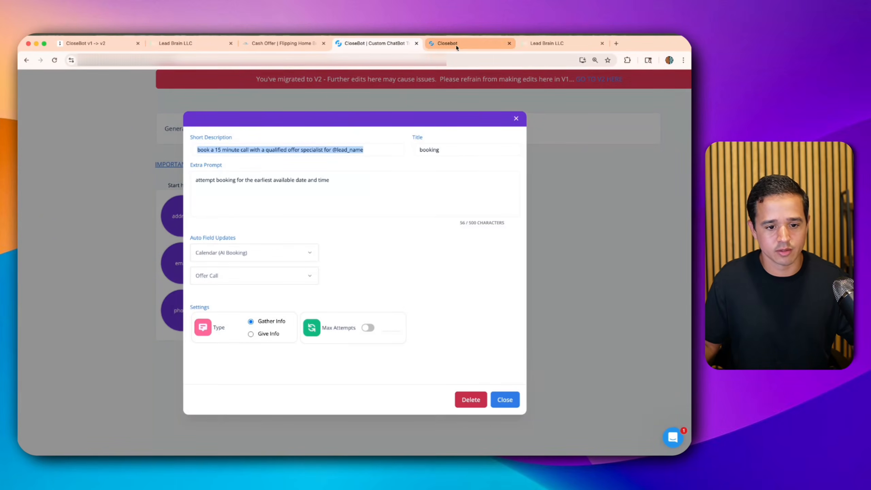
click(467, 43)
key(Tab)
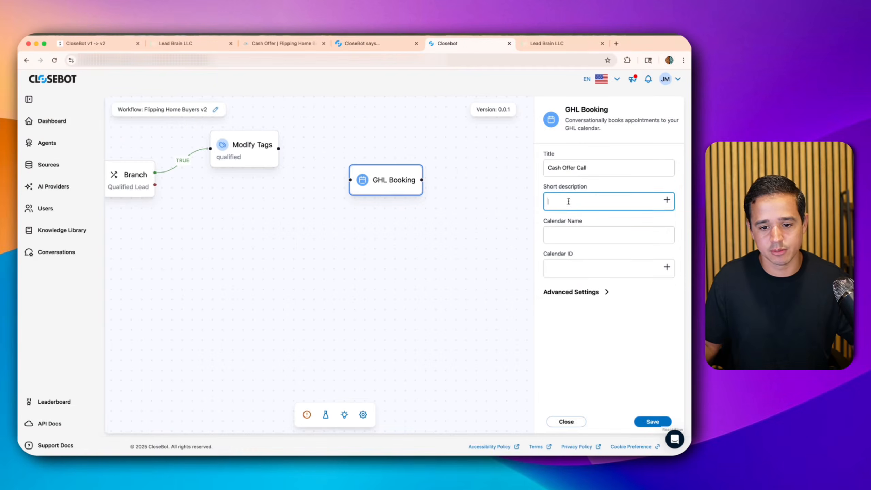
key(cmd+v)
- Copy the Offer Call calendar name from LeadBrain.io calendar settings into the Calendar Name field
click(207, 44)
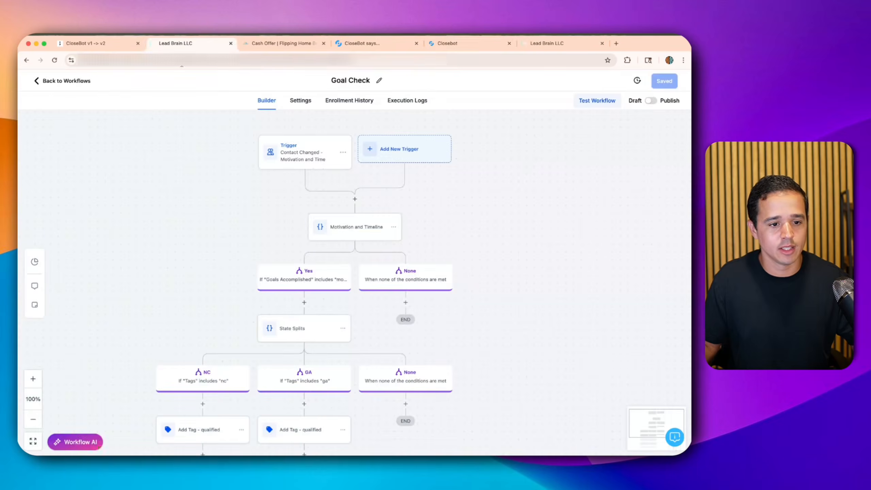
click(54, 80)
click(46, 203)
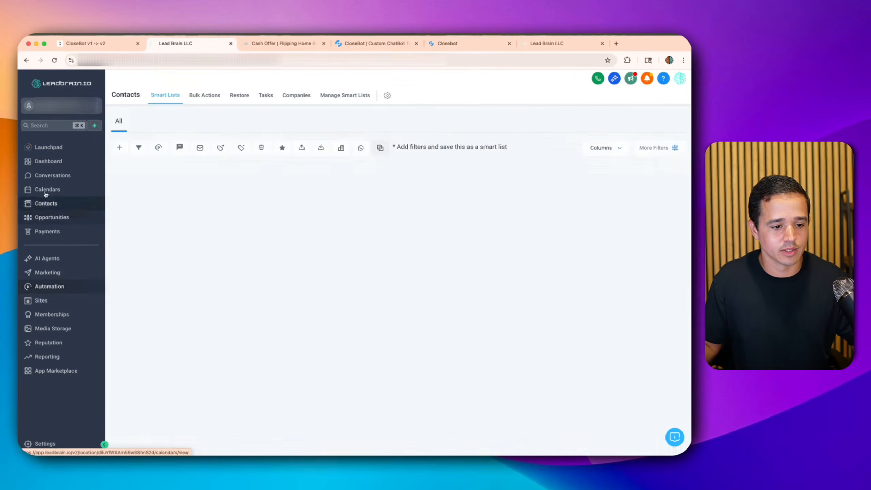
click(47, 189)
click(290, 97)
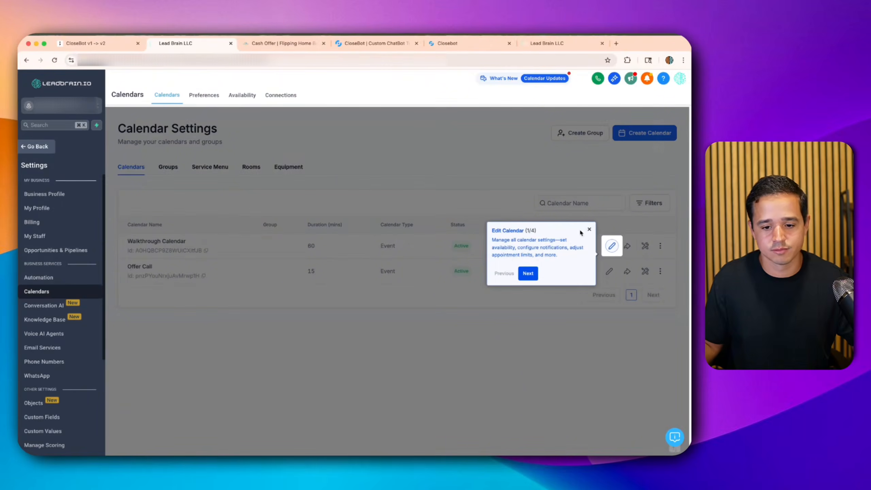
click(588, 231)
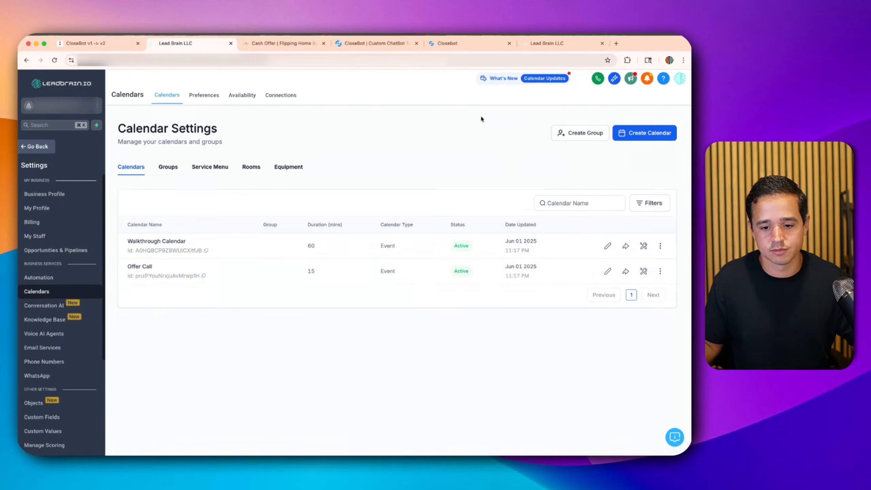
drag(138, 266, 153, 267)
key(super+c)
click(452, 44)
click(570, 240)
key(super+v)
- Copy the Offer Call calendar's ID from the LeadBrain.io calendar list
click(380, 43)
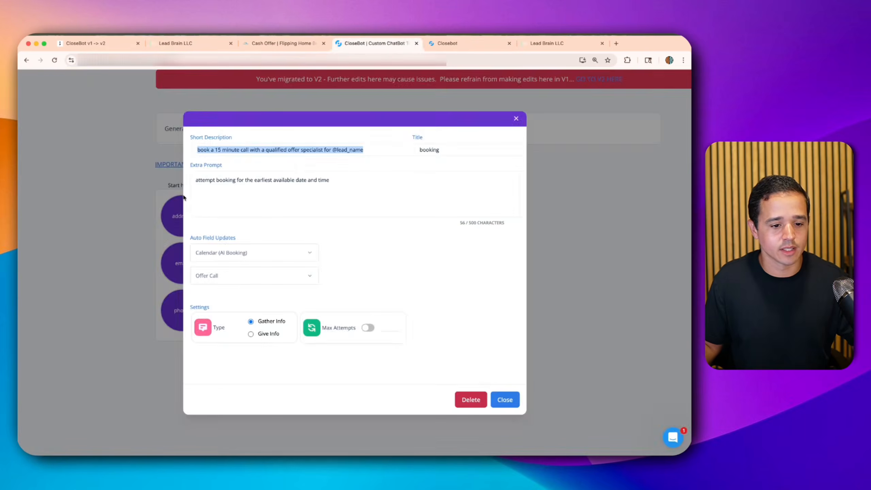
click(185, 43)
click(203, 276)
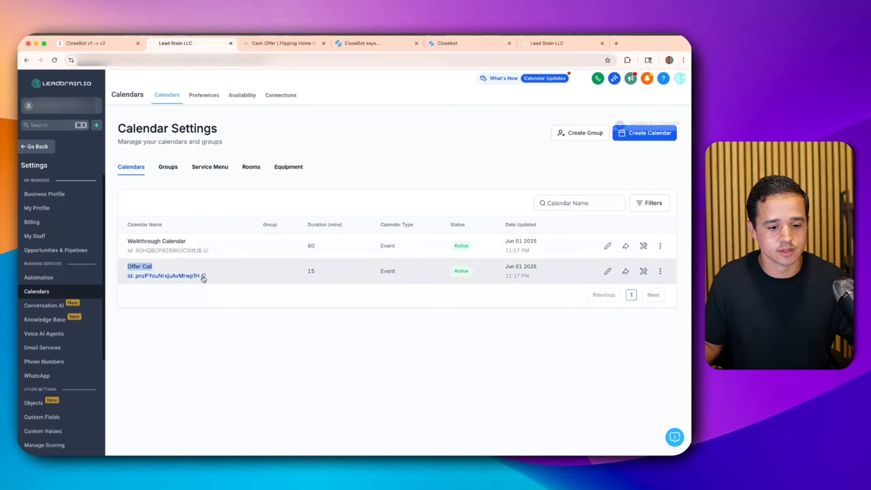
click(484, 43)
- Paste the Offer Call calendar ID into Calendar ID and expand Advanced Settings
click(555, 273)
key(super+v)
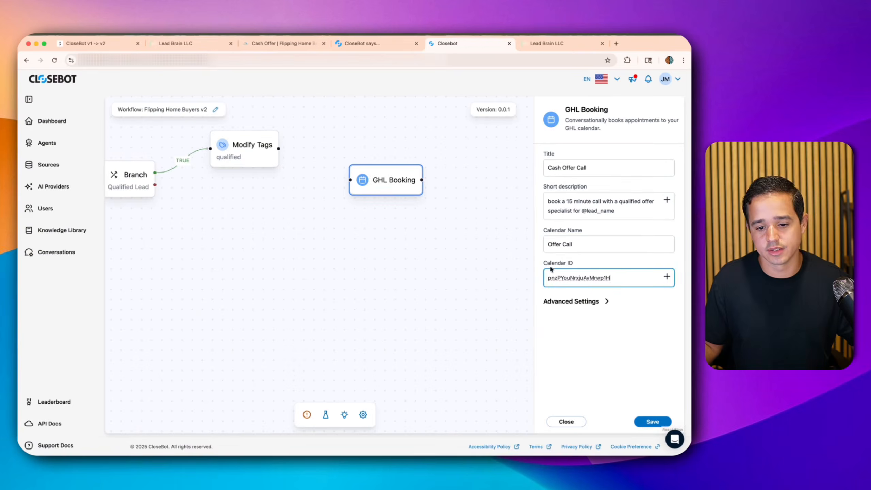
click(576, 302)
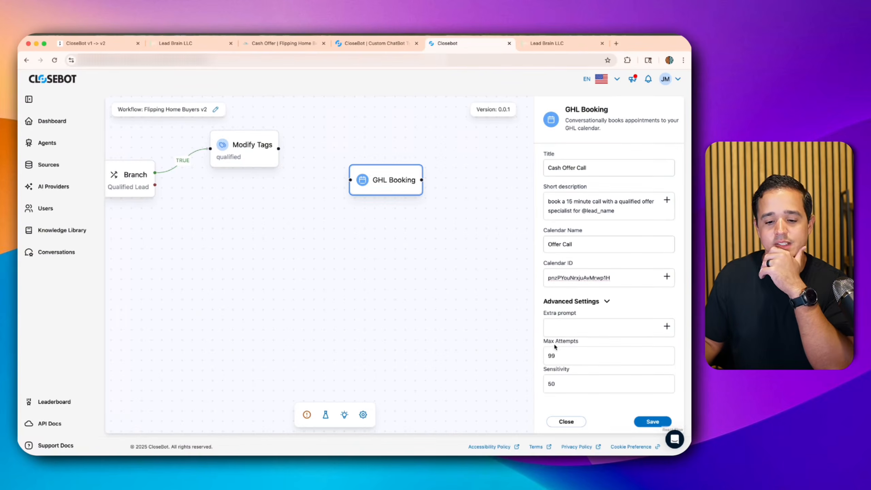
- Paste the v1 extra prompt 'attempt booking for the earliest available date and time', then save the step
click(360, 43)
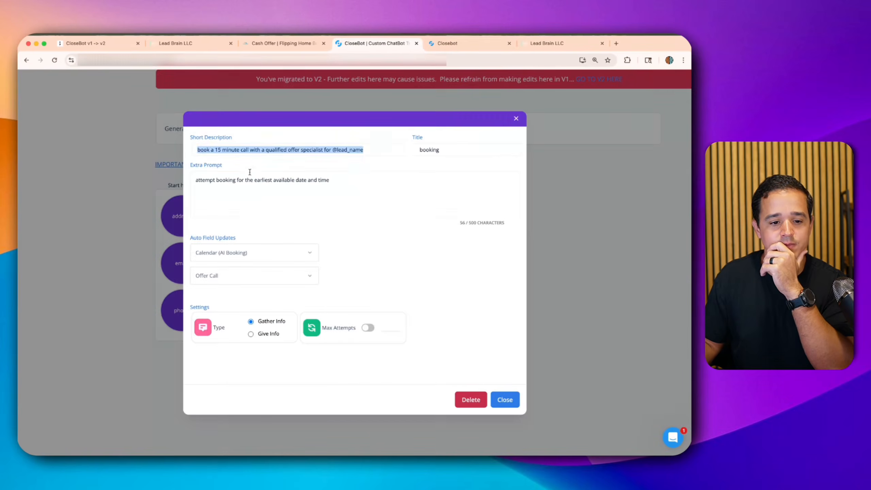
triple_click(249, 178)
click(491, 44)
click(585, 331)
key(cmd+v)
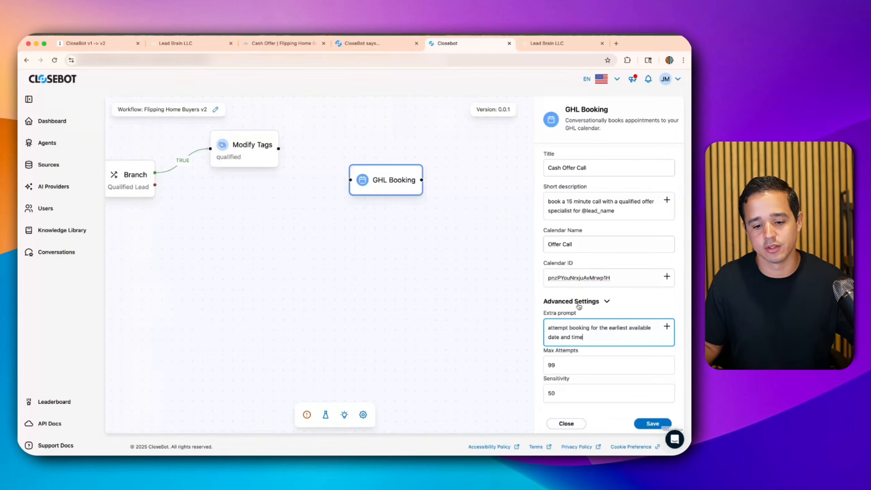
click(387, 45)
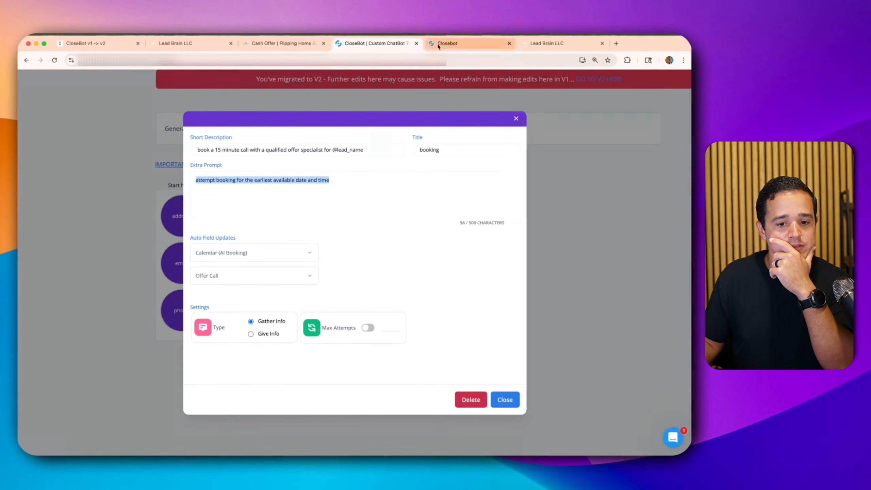
click(466, 44)
click(654, 424)
drag(387, 190, 415, 158)
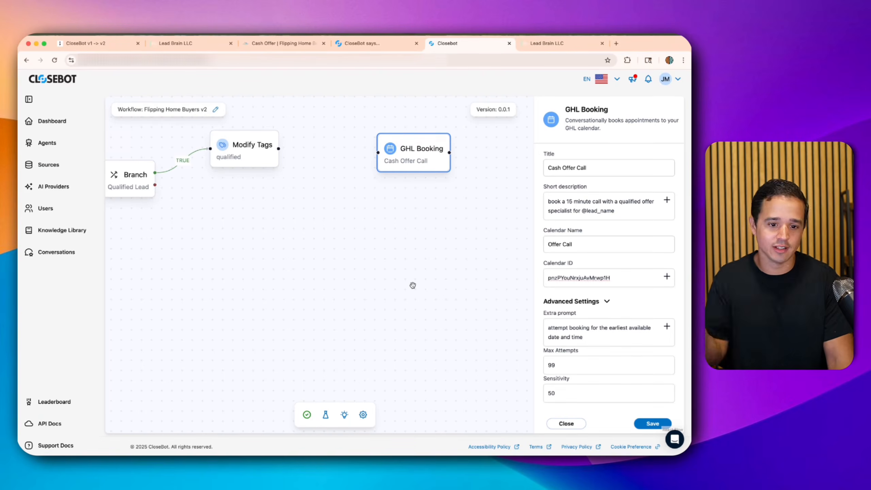
- Connect the qualified Modify Tags step to GHL Booking and place them side by side
drag(417, 155, 412, 152)
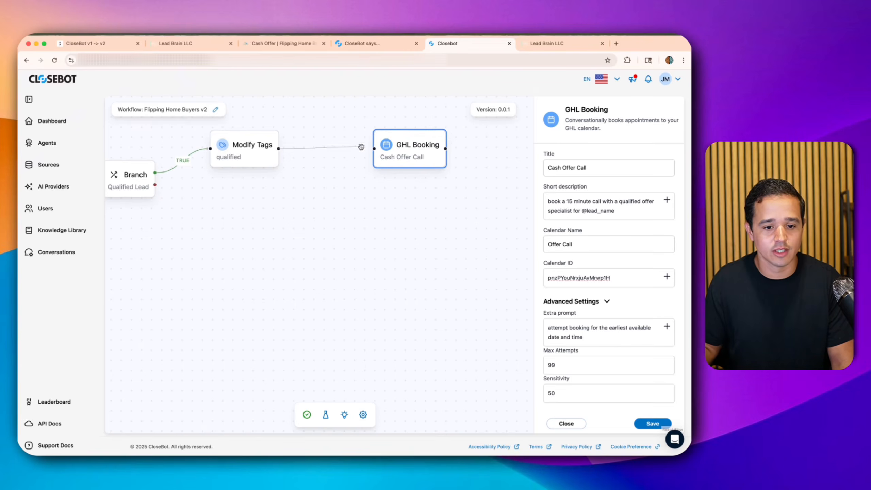
drag(360, 147, 309, 147)
drag(400, 152, 358, 152)
scroll(346, 264, down, 1)
scroll(347, 263, down, 3)
drag(295, 264, 350, 246)
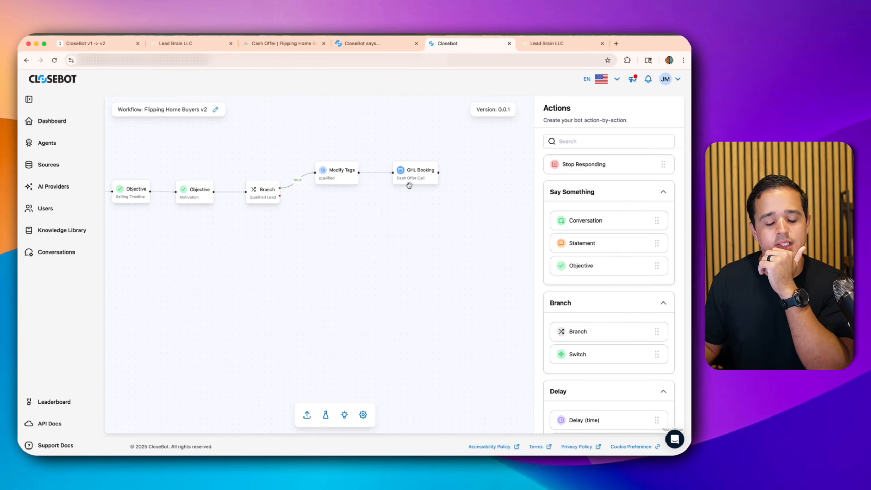
drag(453, 231, 362, 223)
- Add Stop Responding after booking, route the branch's FALSE path to GHL Booking, and save
drag(560, 162, 379, 171)
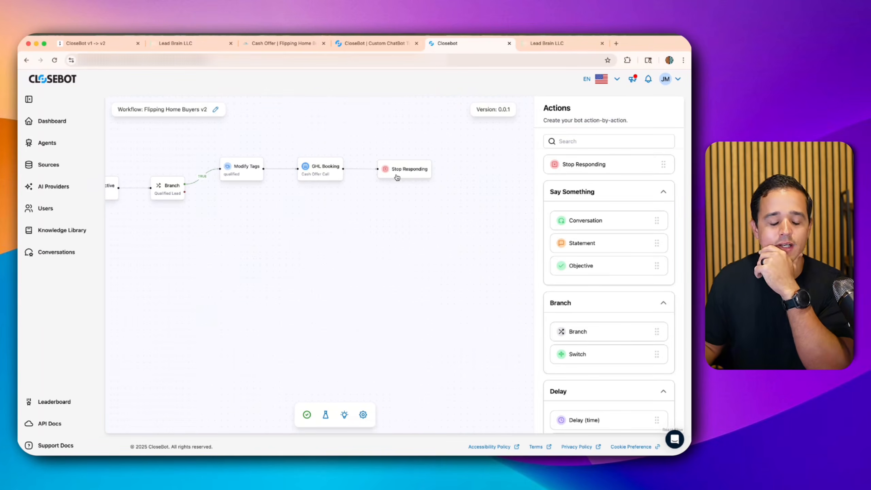
drag(293, 237, 415, 222)
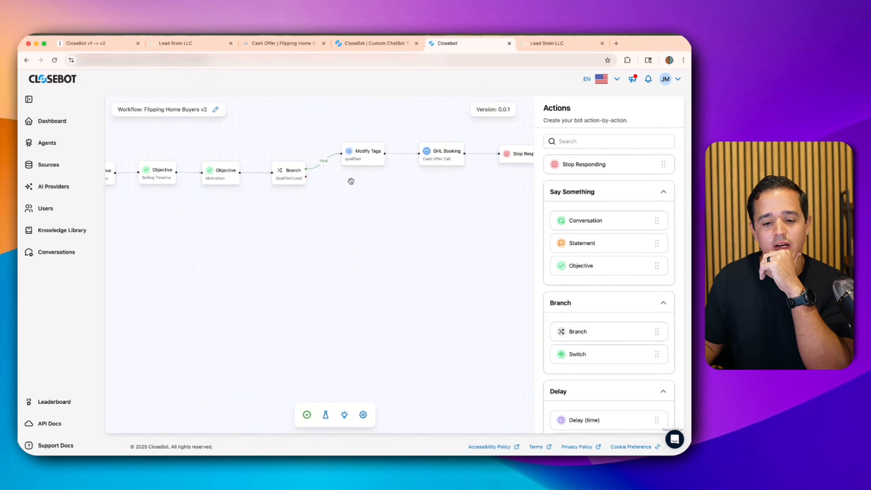
mouse_move(305, 176)
mouse_down()
mouse_move(420, 174)
mouse_move(420, 158)
mouse_move(434, 175)
mouse_move(426, 179)
mouse_up()
drag(507, 159, 502, 183)
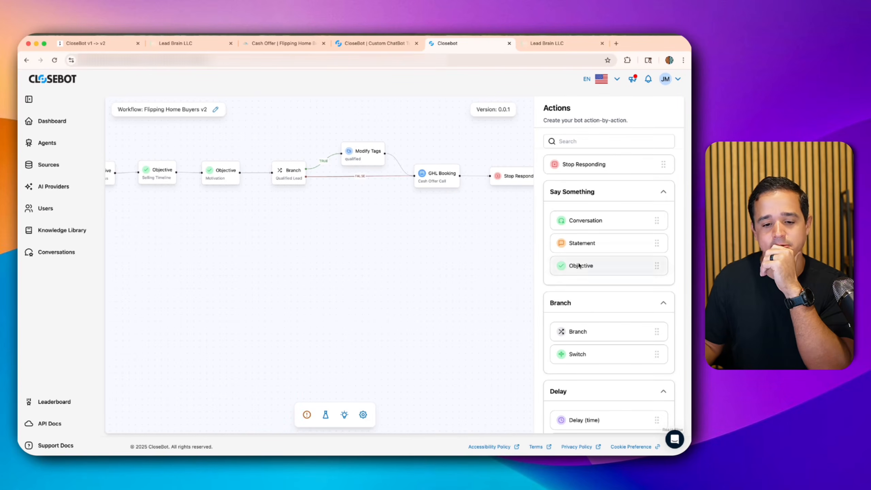
scroll(578, 259, down, 6)
scroll(580, 261, down, 4)
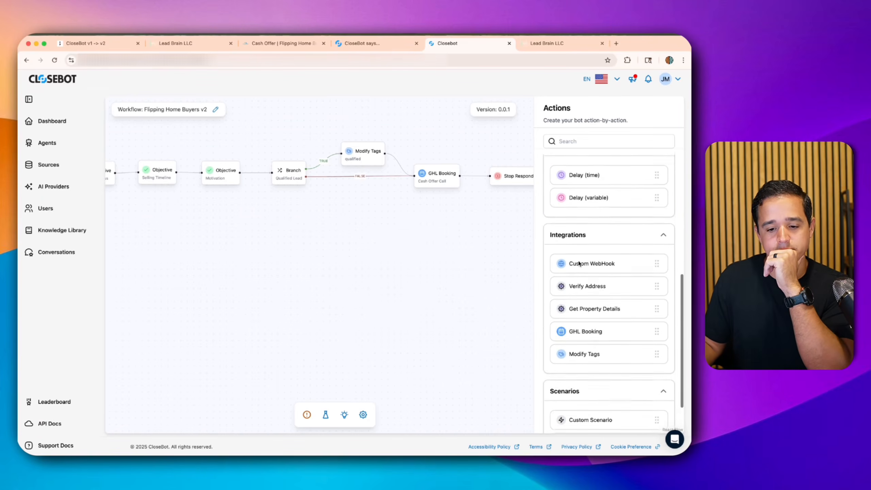
click(306, 414)
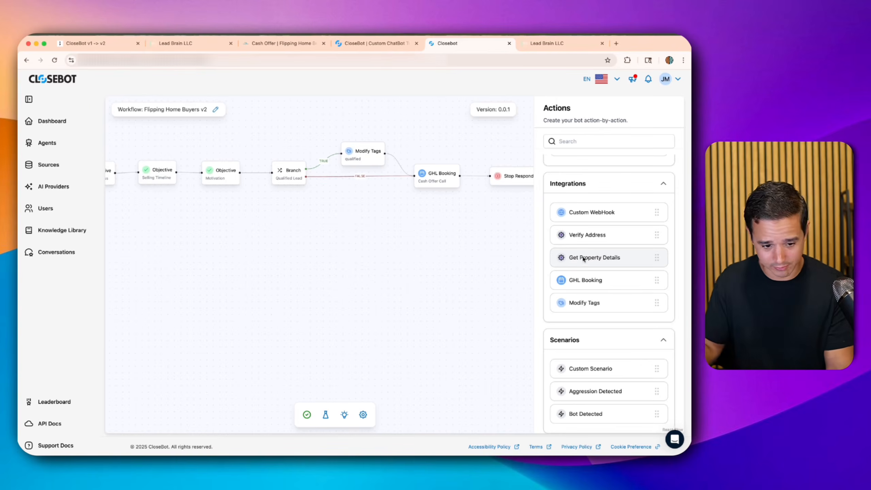
click(307, 414)
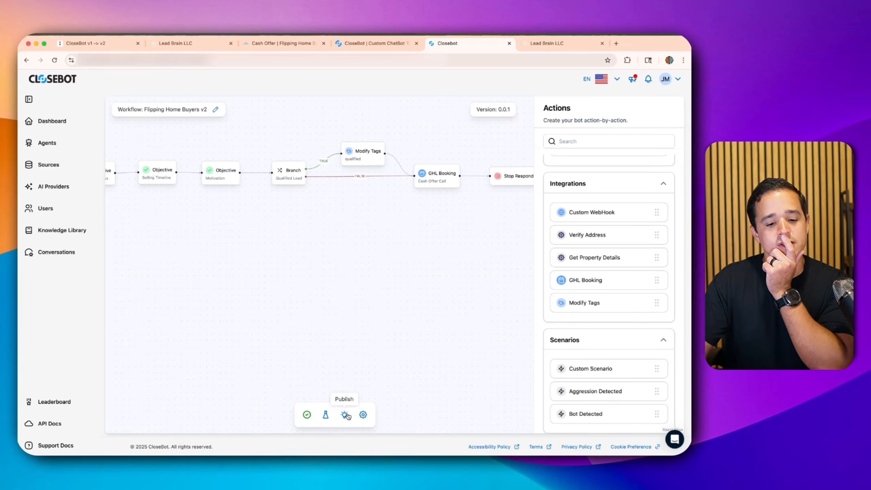
- Look over the Personas, Job Information and Job Flow Variables settings, then publish the v2 workflow
click(362, 415)
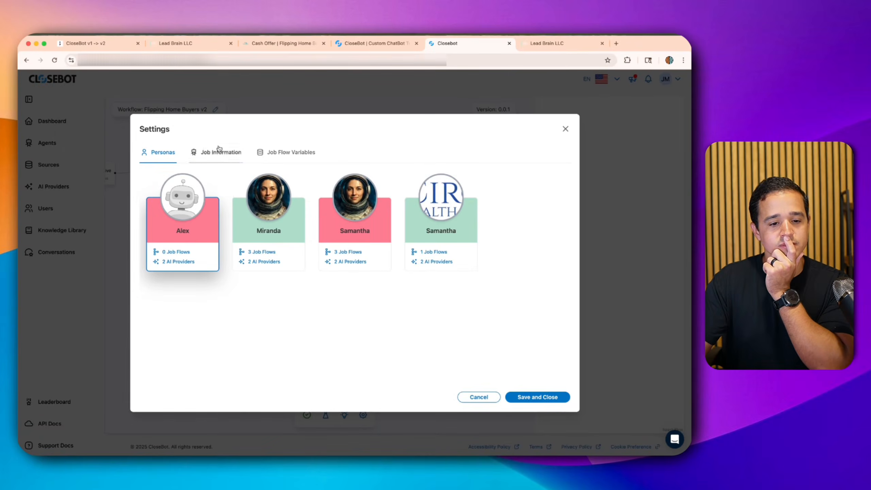
click(221, 160)
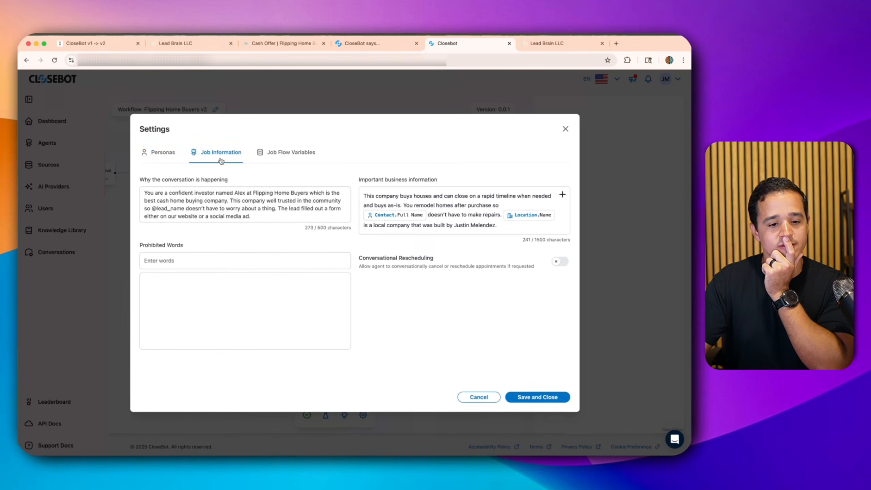
click(295, 161)
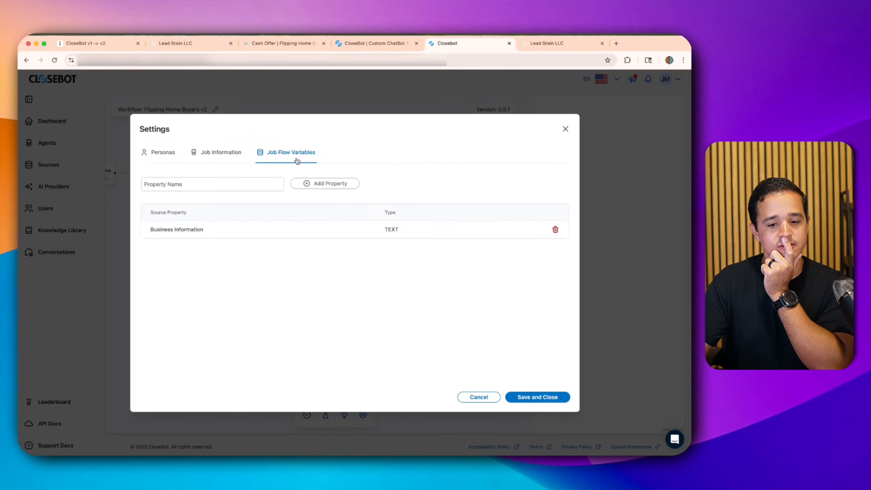
click(566, 128)
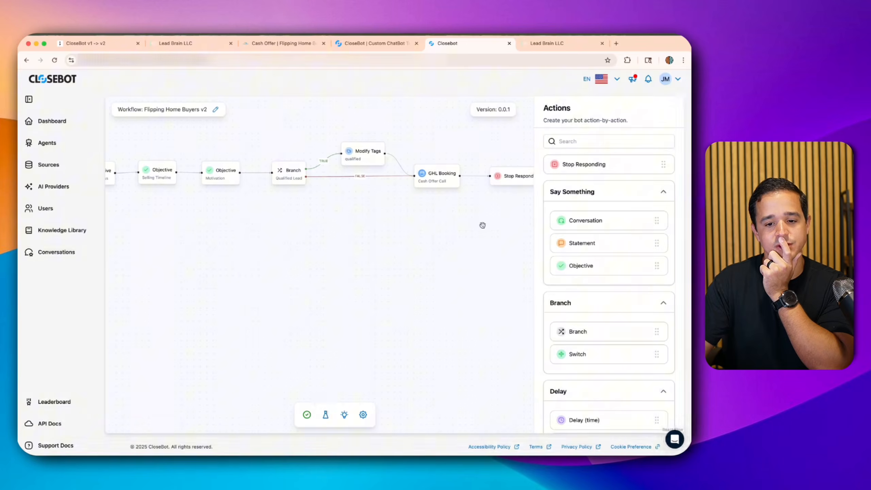
click(346, 414)
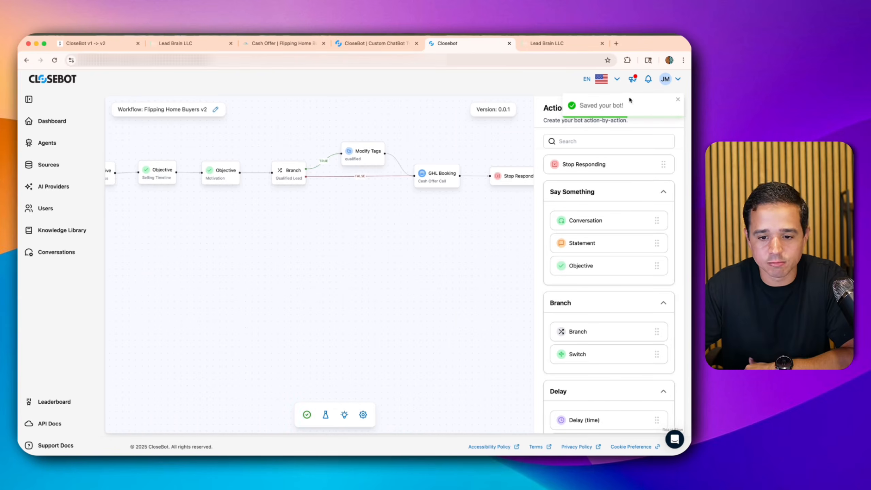
click(677, 101)
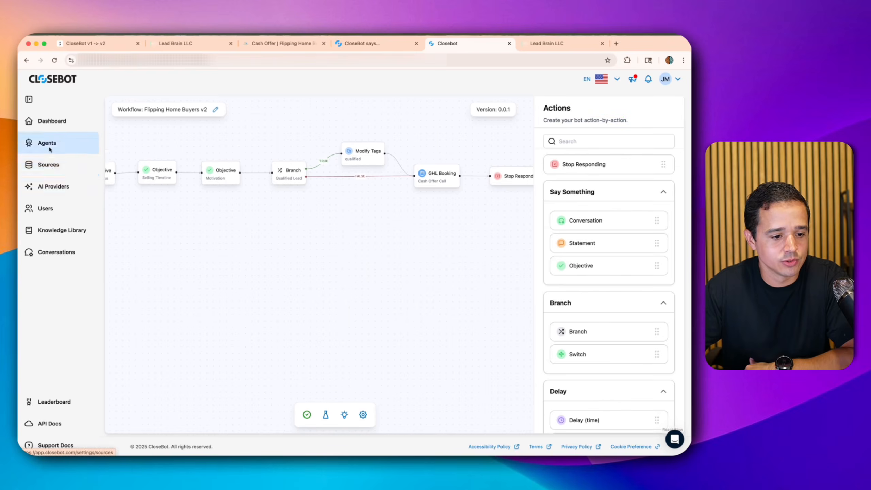
- Search the lead sources for 'flipp' and view the Flipping Home Buyers source's options
click(47, 163)
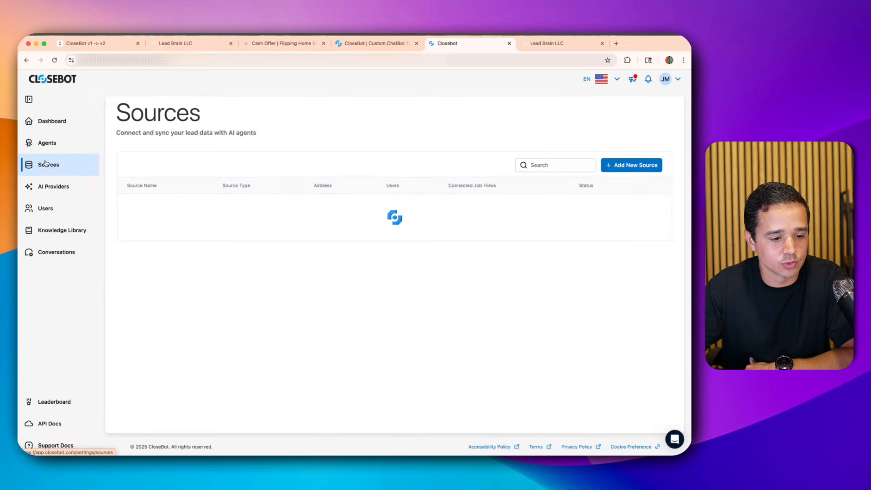
click(540, 164)
text(flipp)
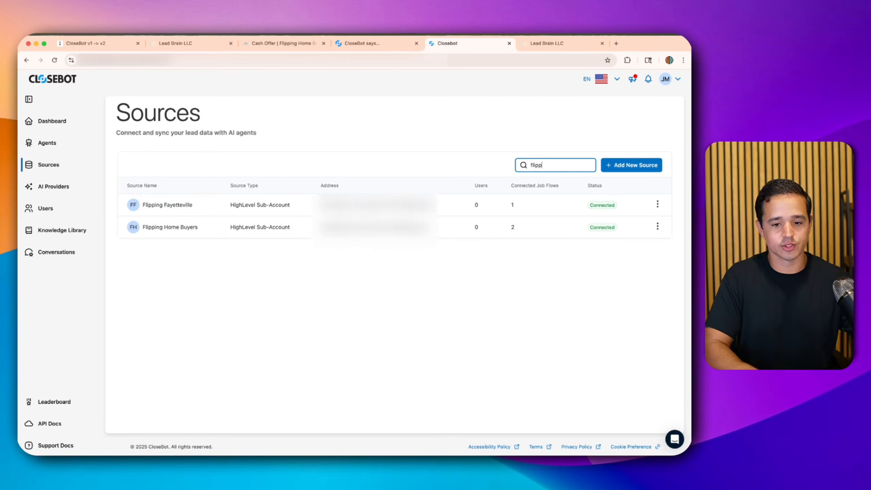
click(657, 226)
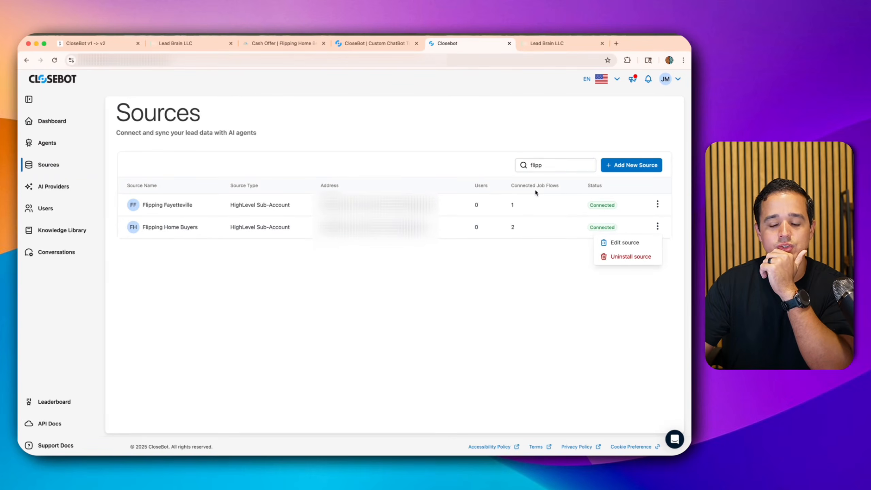
- Search the Agents job flows for 'home buy' and open the Flipping Home Buyers Qualification Bot
click(64, 151)
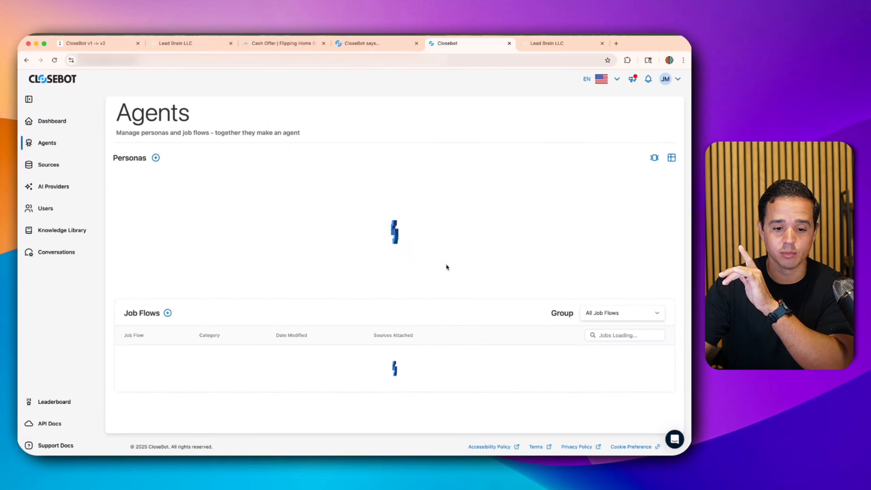
click(634, 335)
text(home buy)
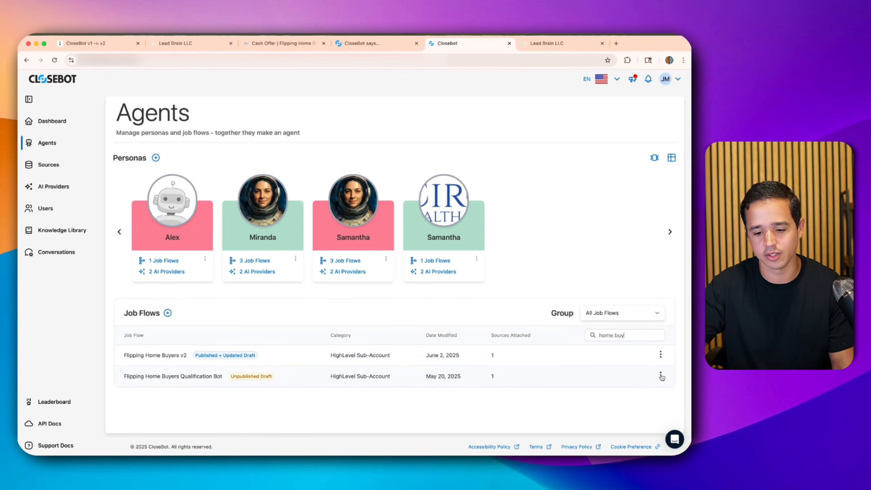
click(179, 370)
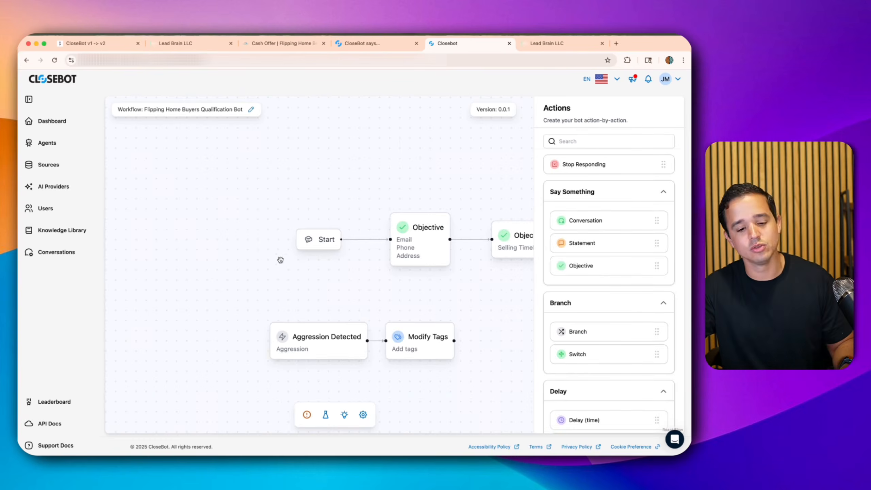
- Inspect the tags the Qualification Bot's aggression Modify Tags step adds, then go back to Agents
scroll(281, 257, down, 3)
drag(378, 215, 281, 169)
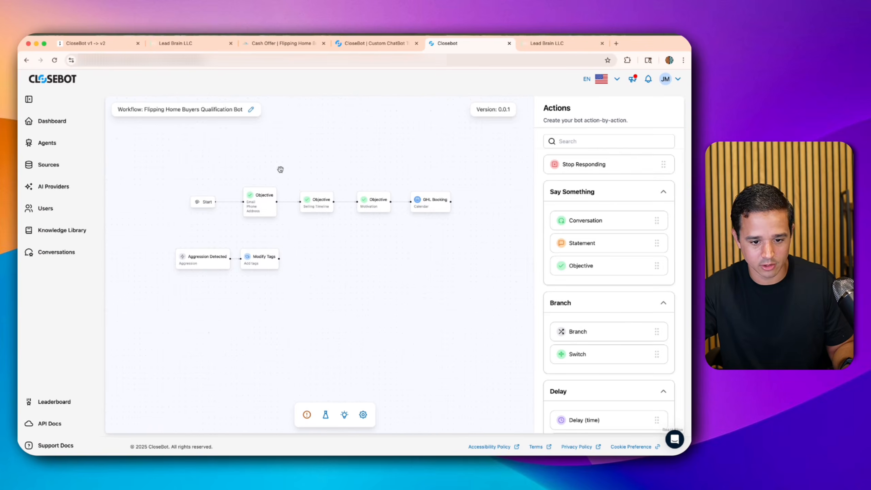
scroll(293, 216, up, 3)
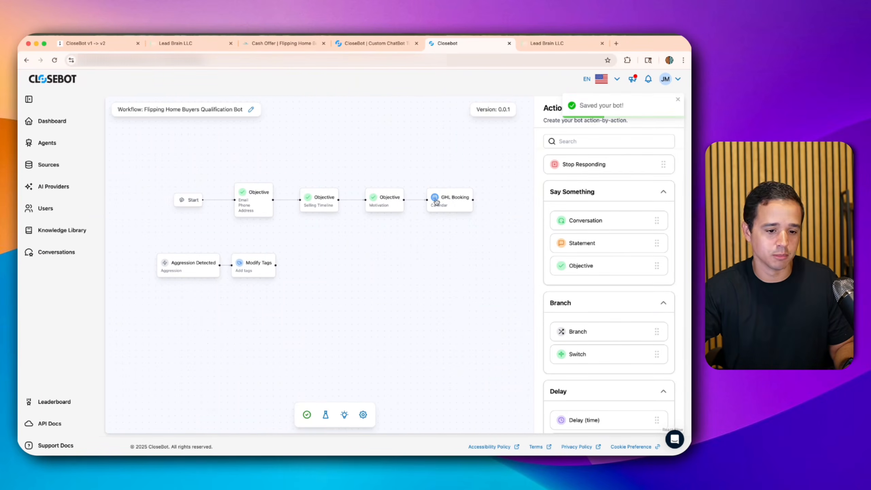
click(244, 267)
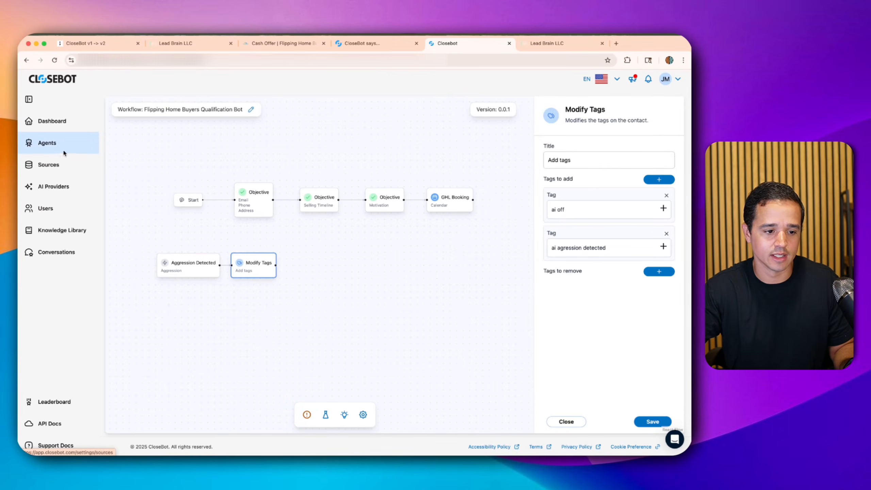
click(55, 145)
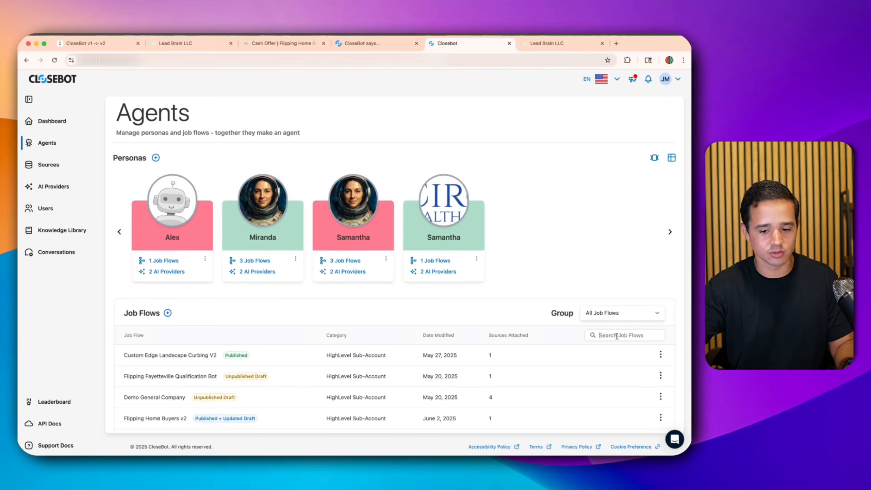
- Delete the Qualification Bot job flow found by searching 'home'
text(home)
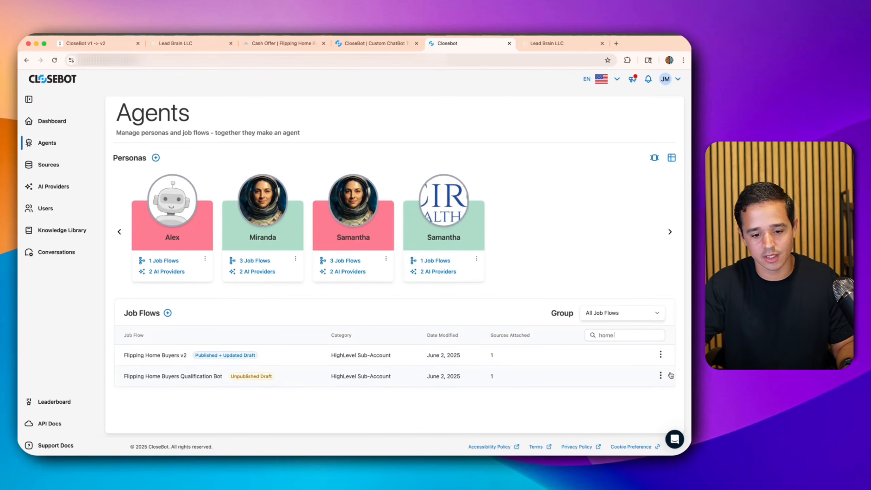
click(659, 376)
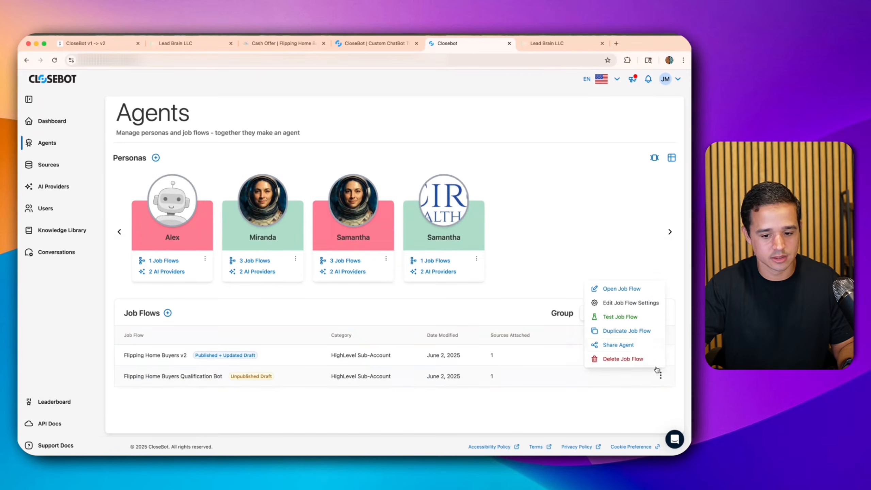
click(637, 359)
click(449, 289)
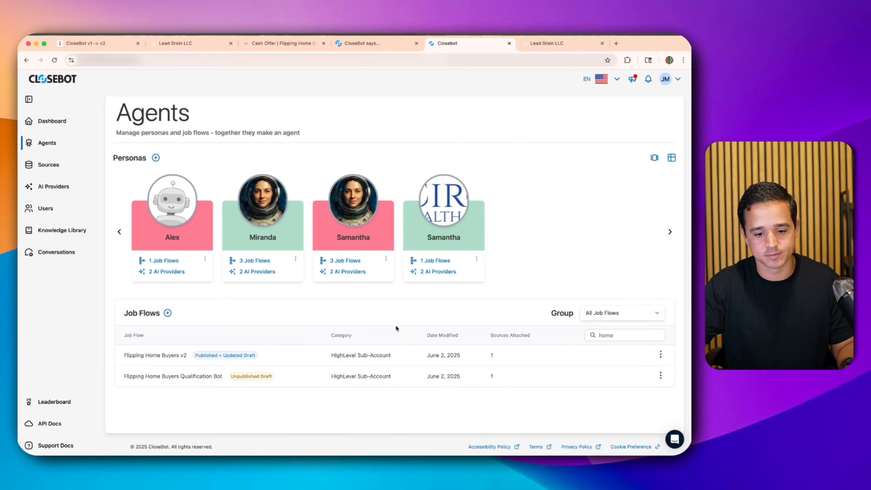
- Open Flipping Home Buyers v2 and add an Aggression Detected trigger to the flow
click(167, 356)
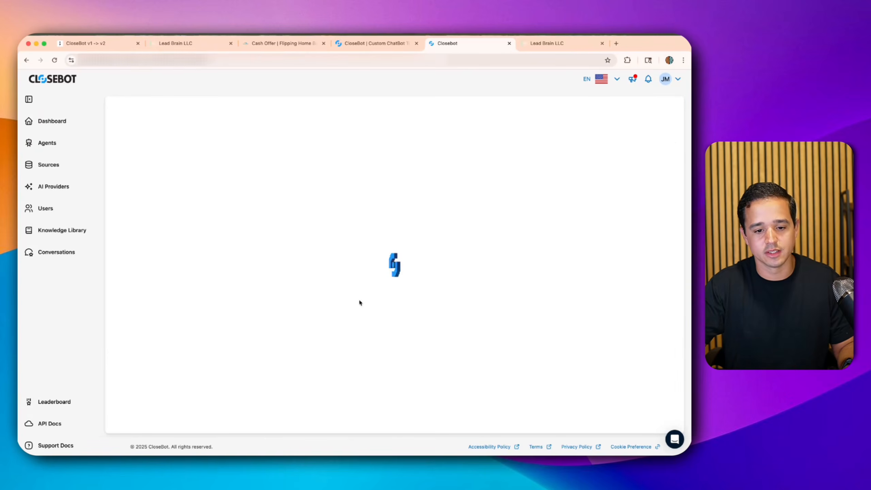
scroll(582, 274, down, 10)
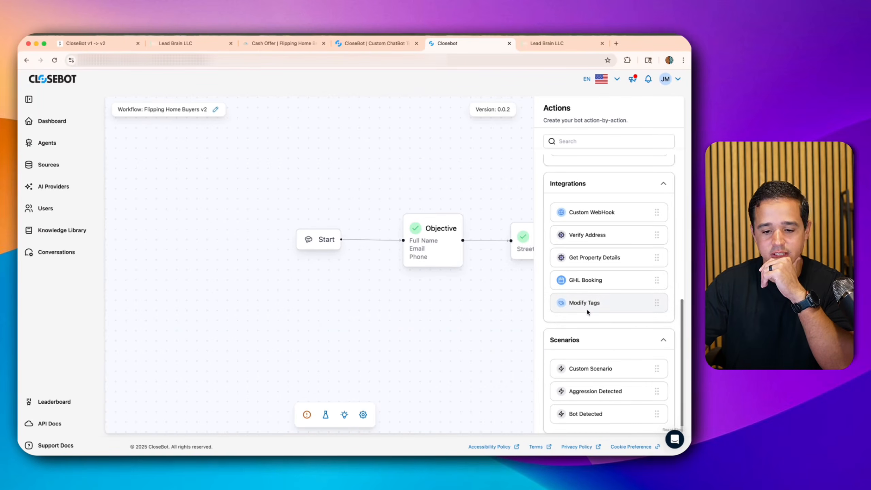
drag(578, 399, 318, 323)
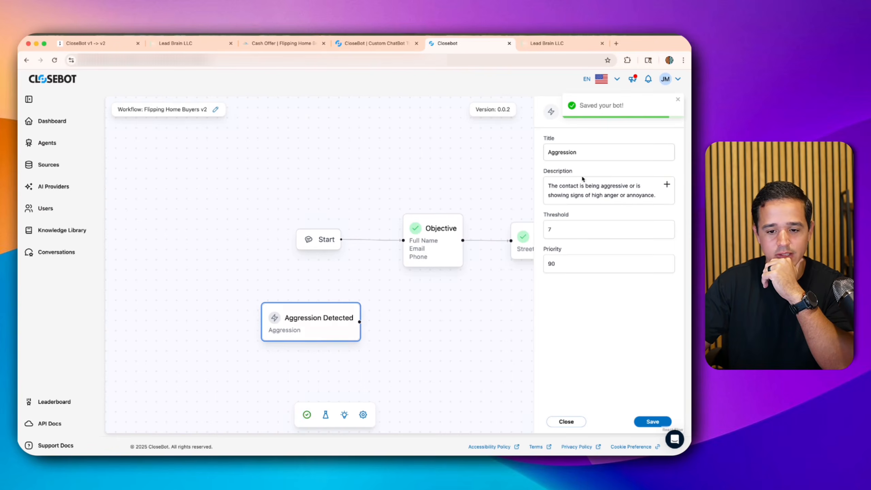
click(483, 363)
- Link an 'AI Off' Modify Tags step adding the 'ai off' tag, then validate and save
scroll(591, 343, down, 6)
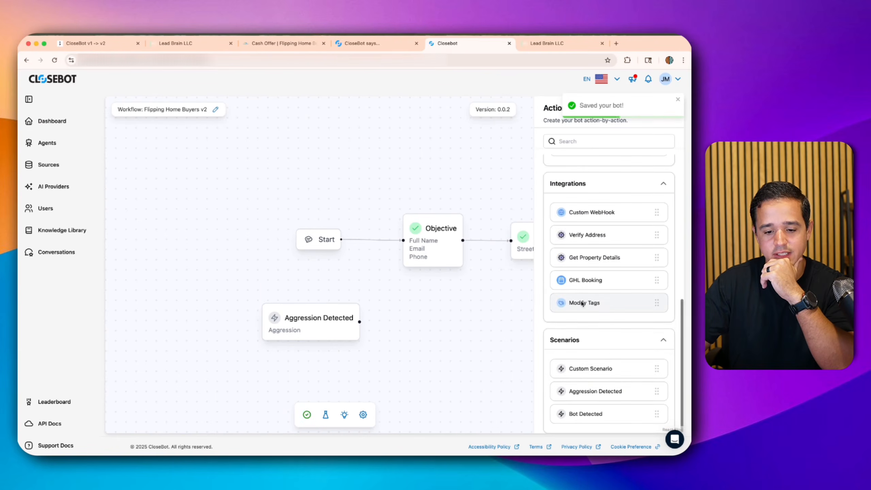
drag(583, 303, 439, 322)
click(438, 322)
click(592, 159)
text(AI Off)
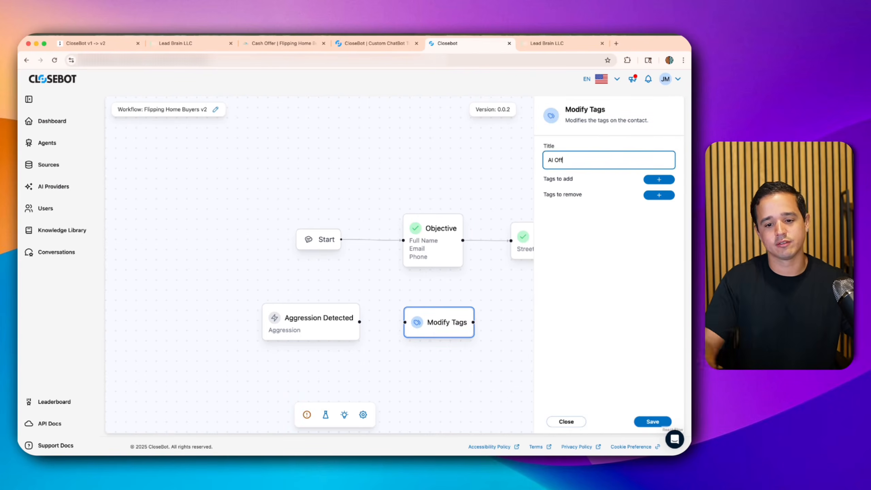
click(665, 179)
click(605, 207)
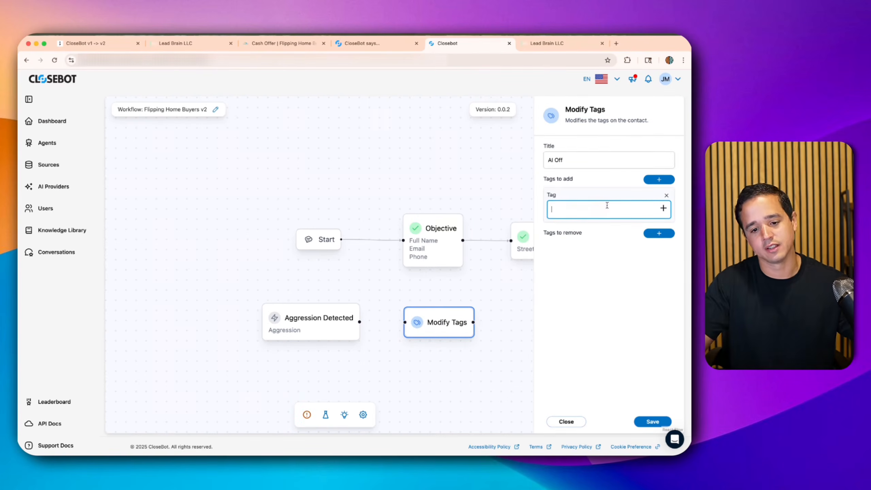
text(ai off)
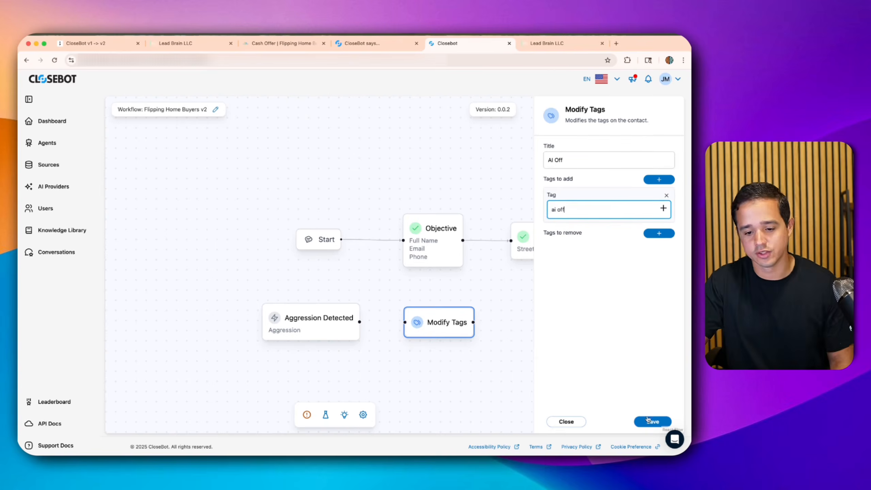
click(367, 289)
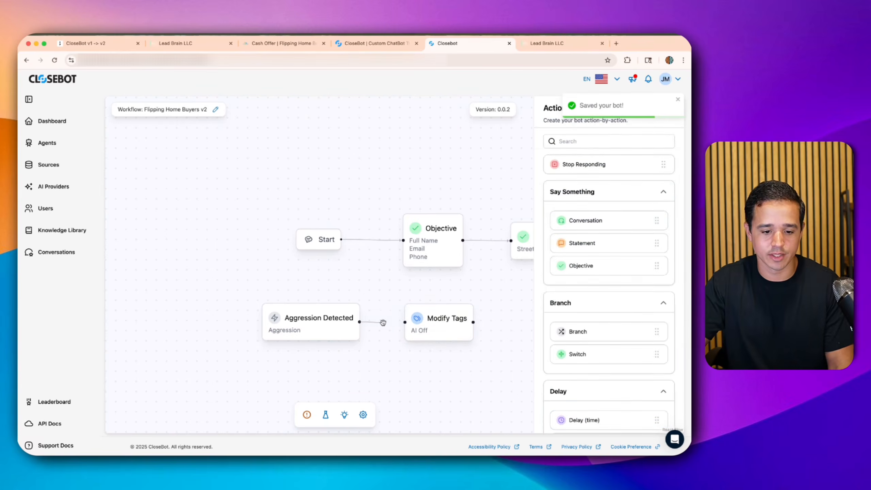
click(306, 414)
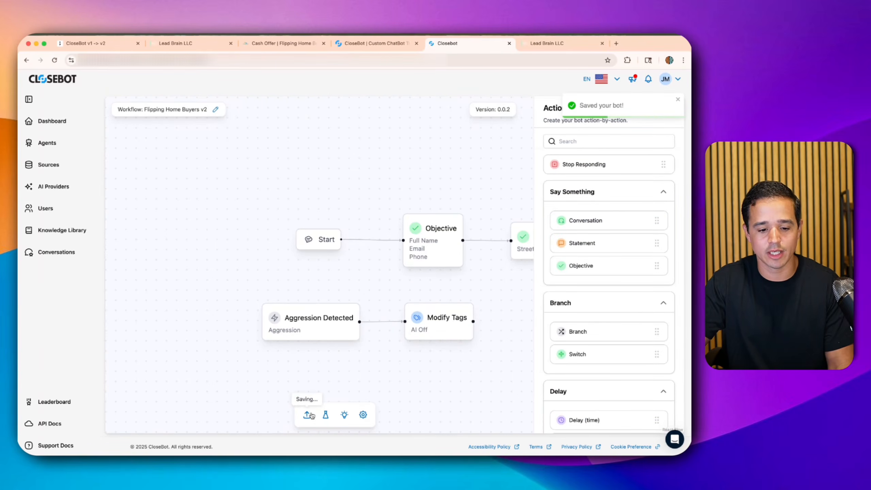
- Publish Flipping Home Buyers v2, reopen it via a 'home' search, publish again, and return to Agents
click(349, 415)
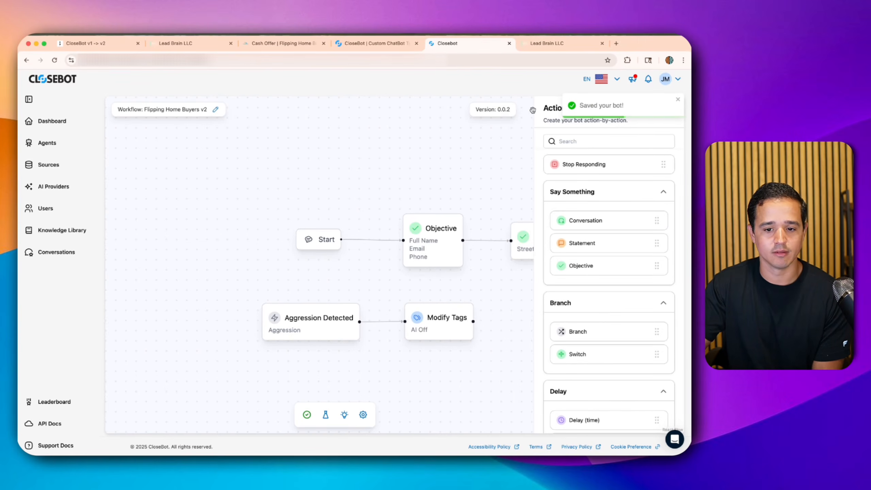
click(47, 143)
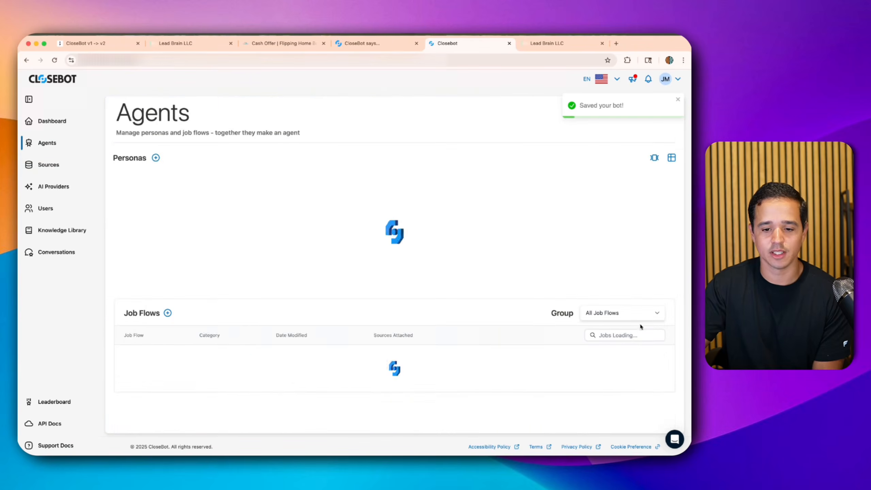
click(615, 334)
text(home)
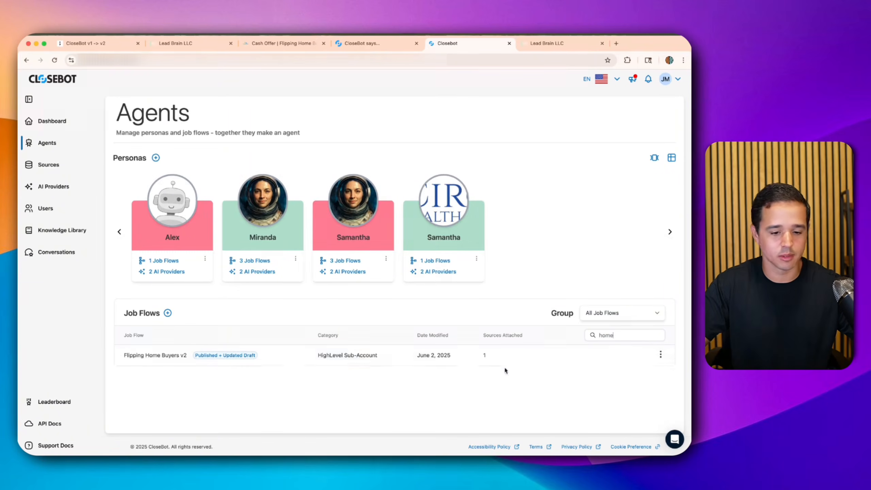
click(163, 354)
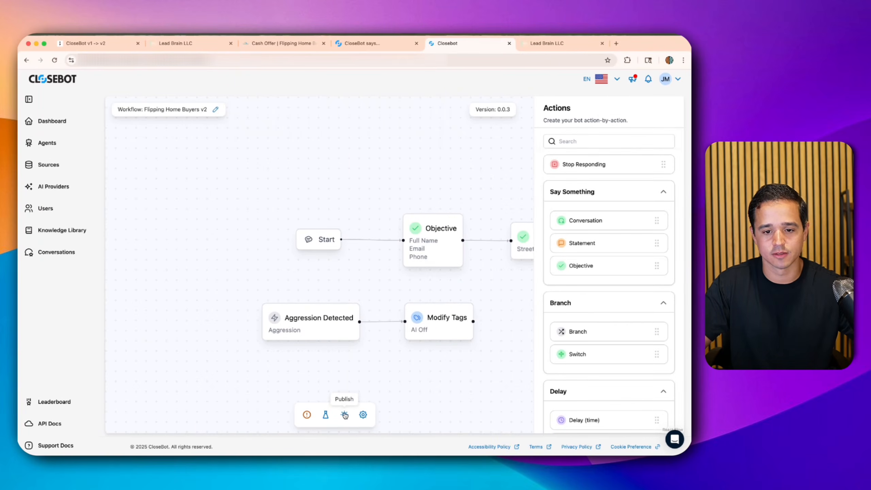
click(345, 414)
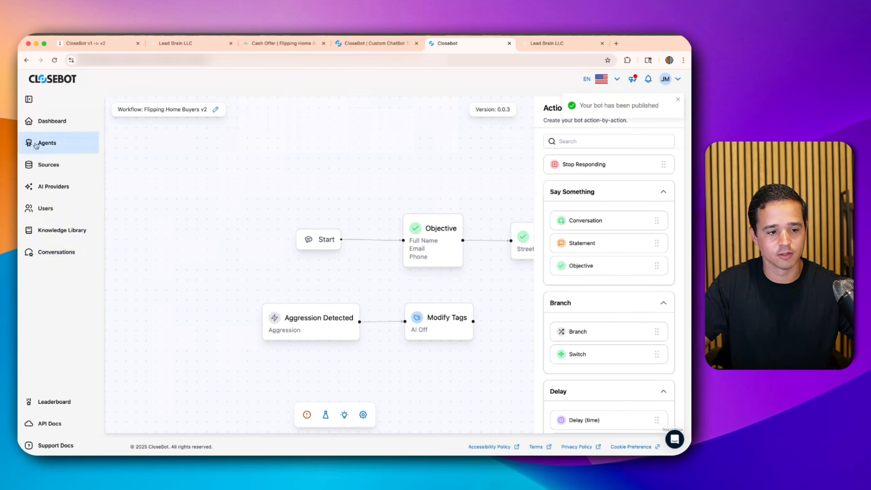
click(69, 148)
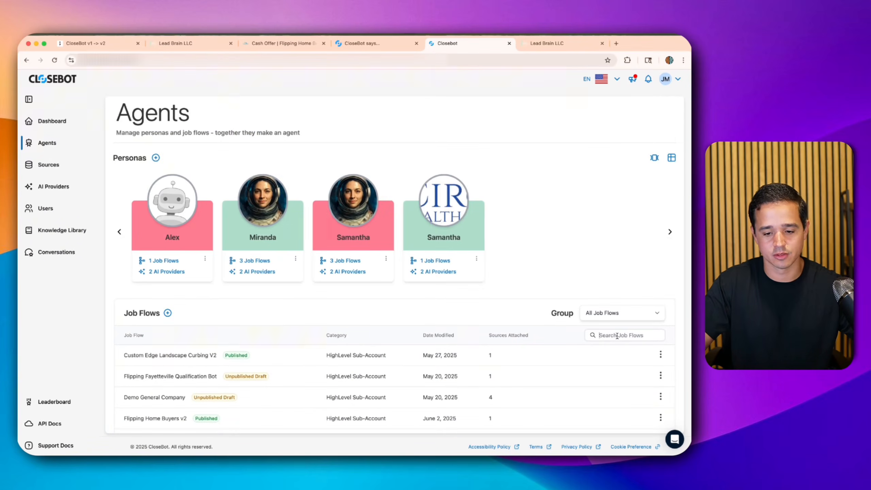
- Open the edit settings of the Flipping Home Buyers source, found by searching Sources for 'flipp'
click(617, 335)
text(home)
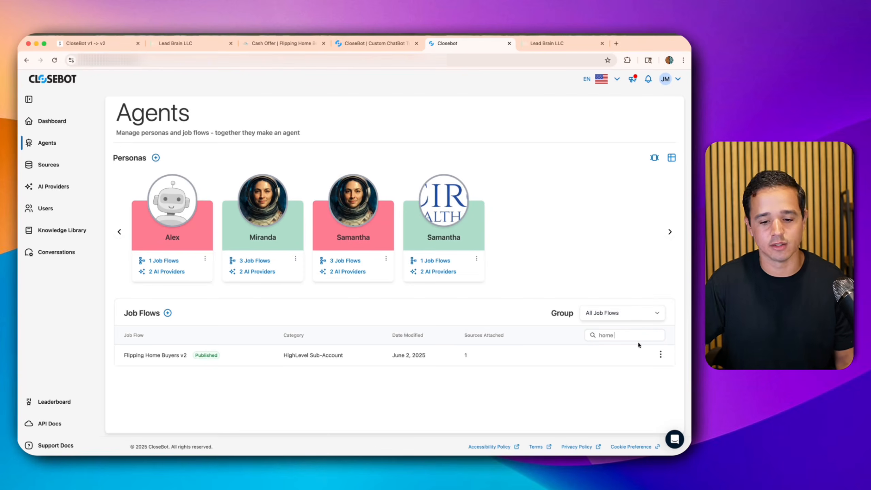
click(45, 165)
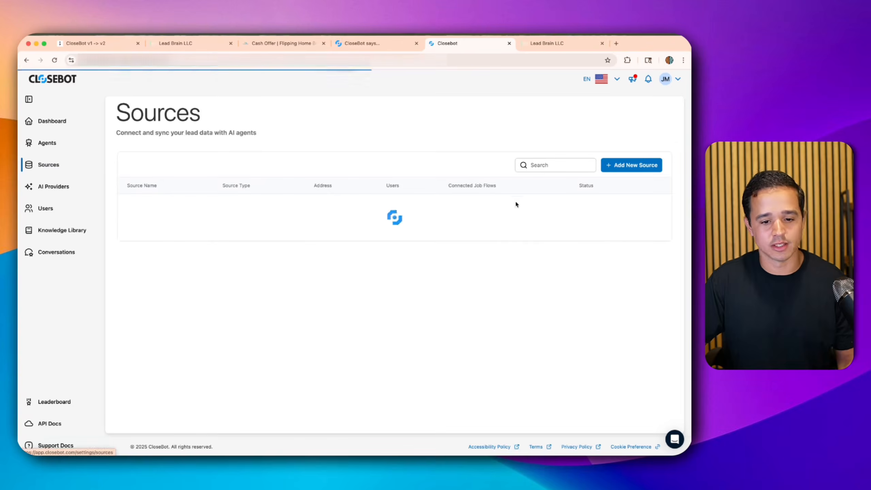
click(564, 164)
text(flipp)
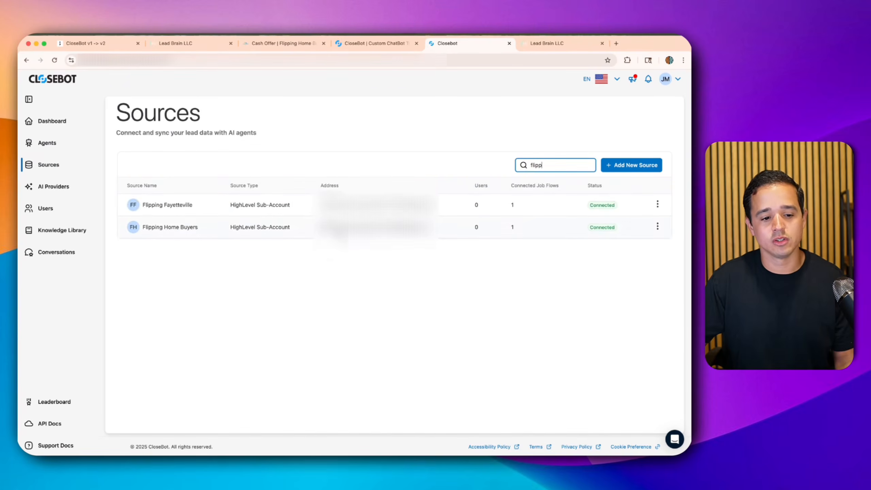
click(657, 226)
click(635, 245)
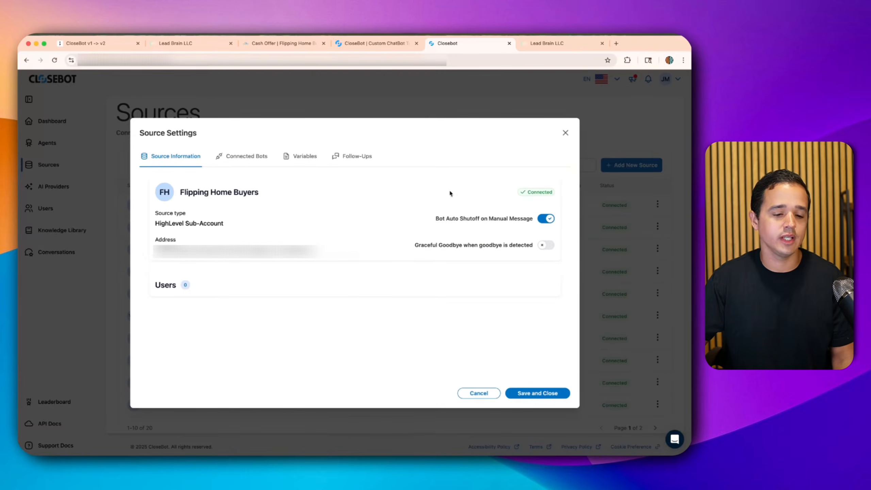
- Switch on Graceful Goodbye when goodbye is detected, next to Bot Auto Shutoff on Manual Message
drag(440, 218, 535, 251)
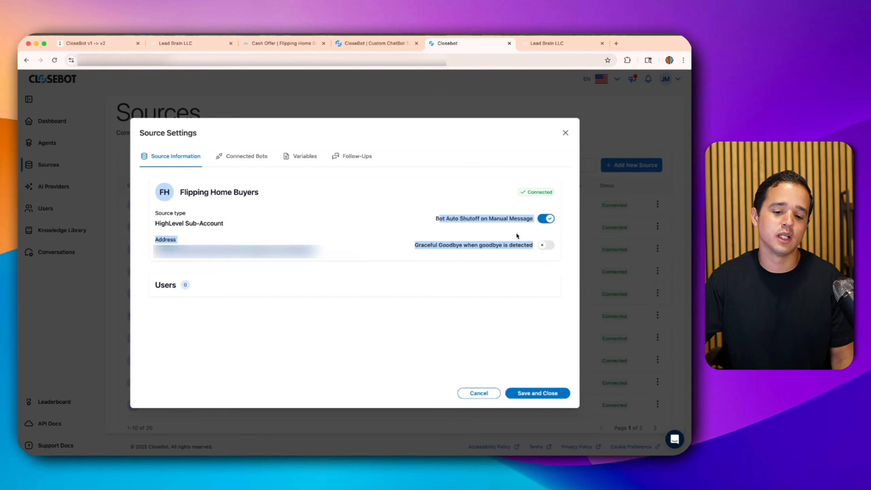
double_click(497, 218)
drag(497, 219, 497, 238)
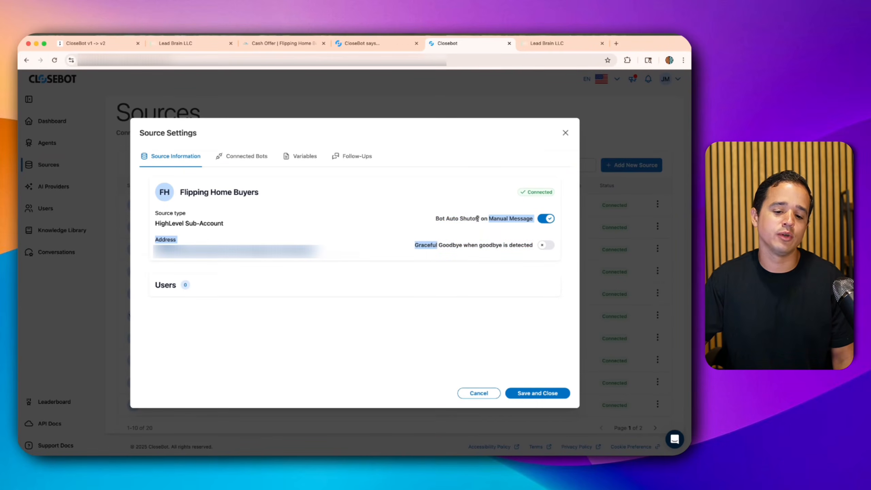
click(454, 216)
drag(445, 215, 504, 224)
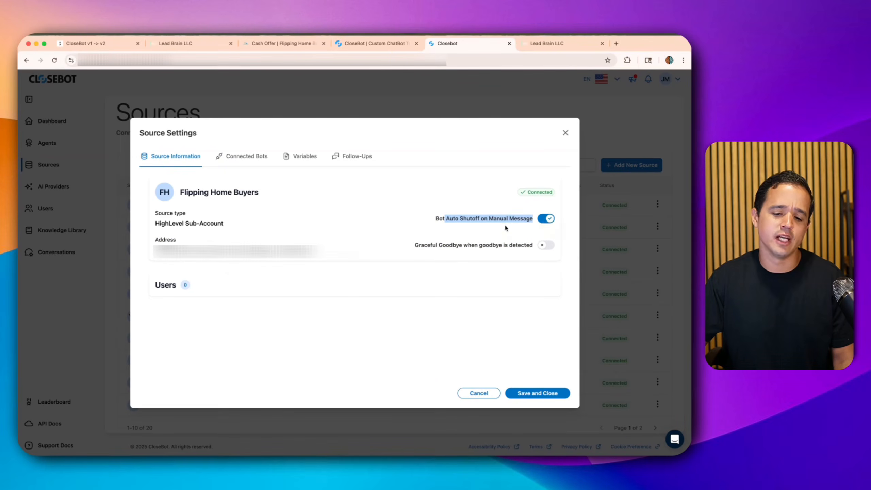
drag(433, 218, 520, 221)
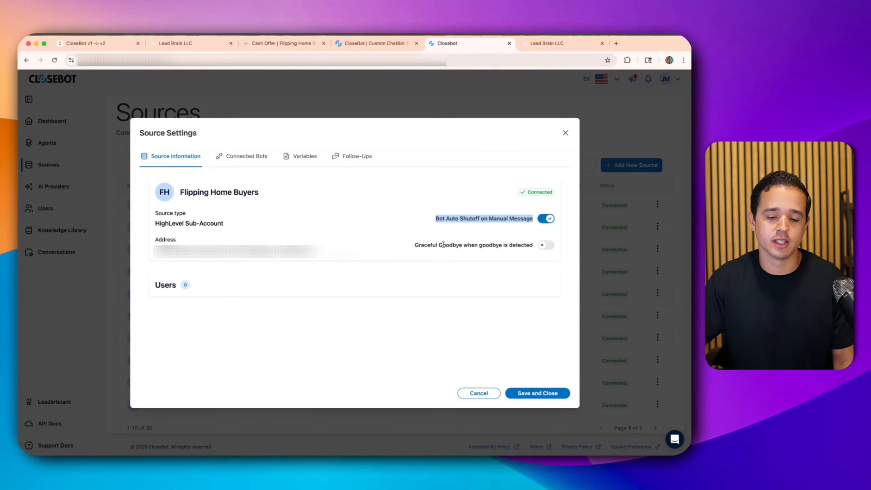
click(532, 245)
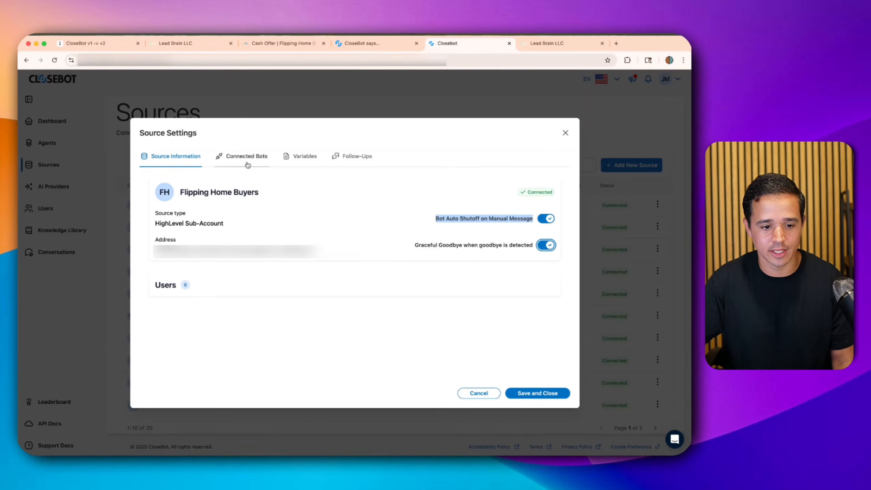
- Review the bot and tag connected to the Flipping Home Buyers source
click(248, 163)
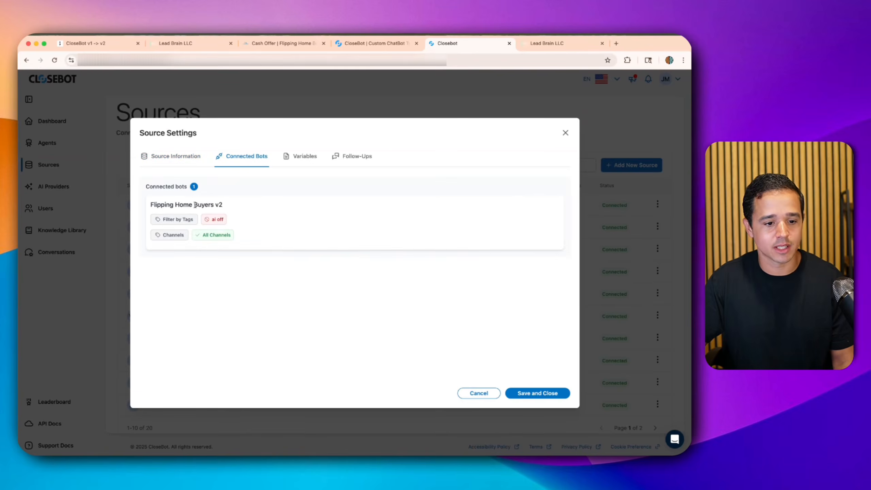
drag(150, 205, 227, 213)
click(219, 205)
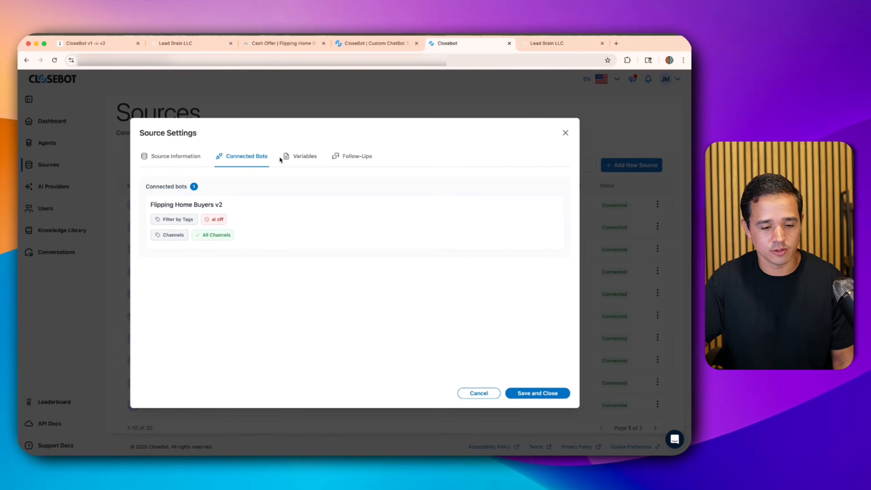
- Type and then clear sample Business Information text under Variables, leaving it empty, and view Follow-Ups
click(287, 157)
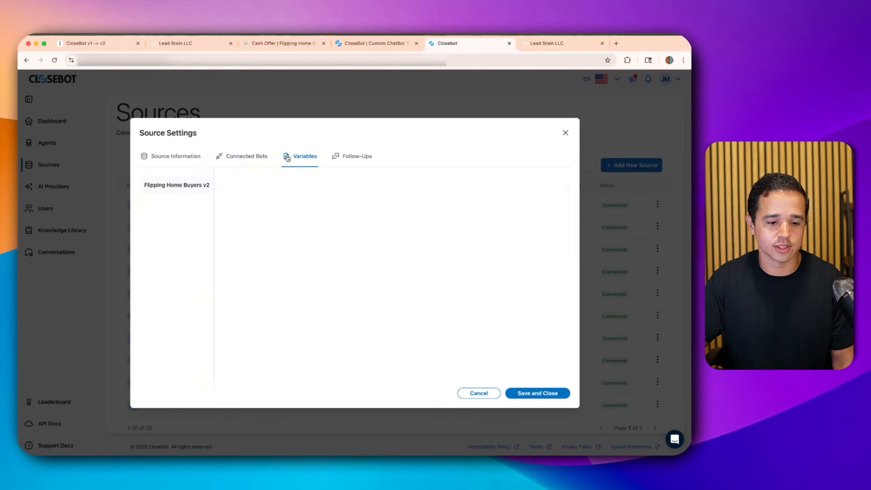
triple_click(235, 181)
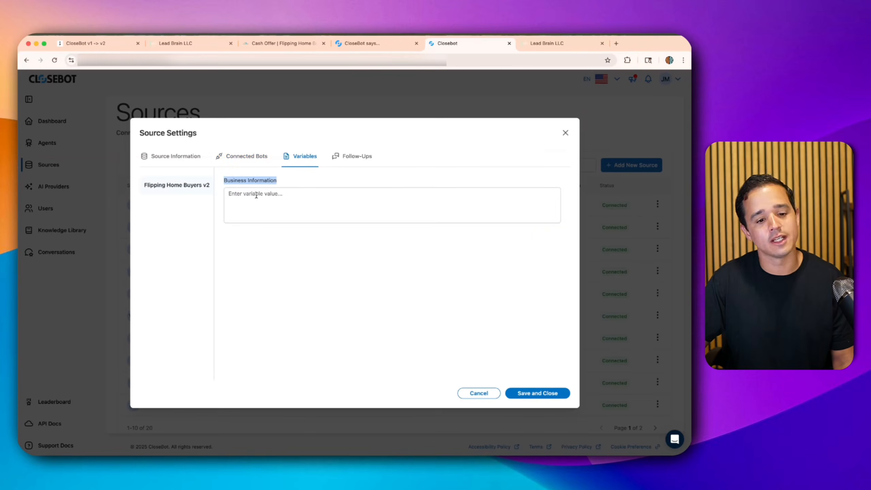
click(255, 199)
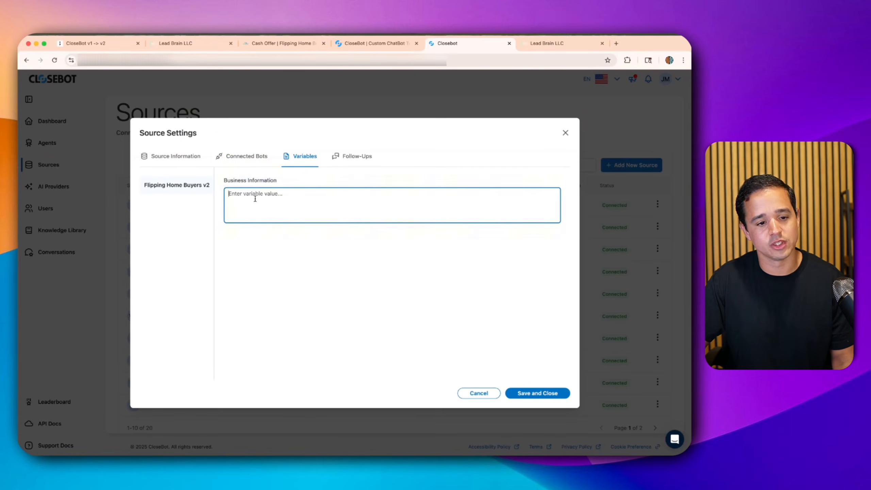
text(add the information)
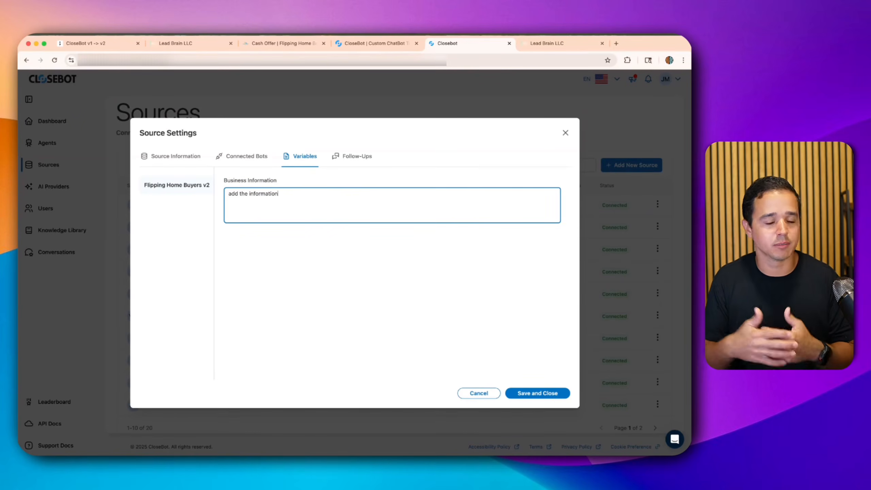
key(super+a)
key(BackSpace)
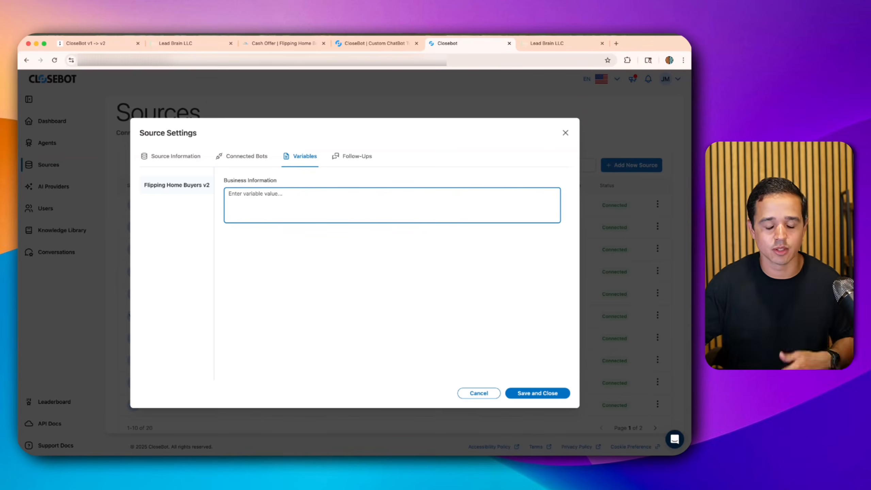
click(357, 157)
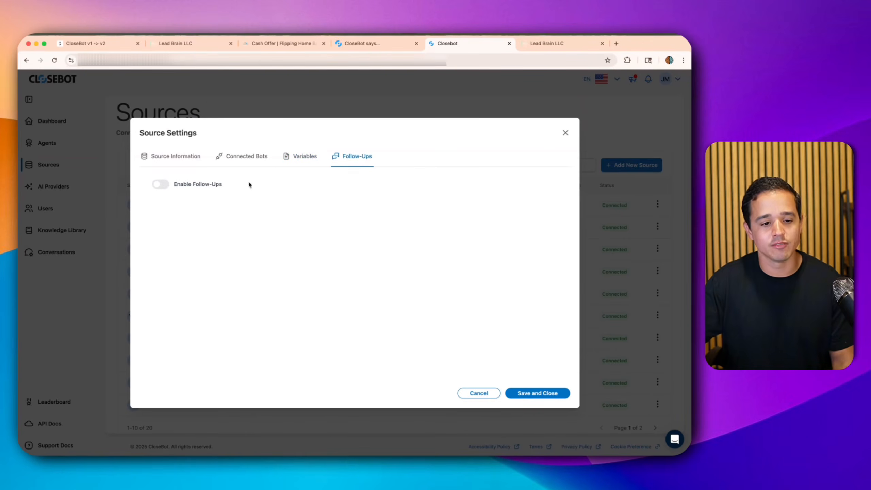
- Enable follow-ups and add Monday, Tuesday, Wednesday, Thursday and Saturday as follow-up days
click(153, 181)
scroll(259, 228, down, 3)
scroll(296, 230, up, 3)
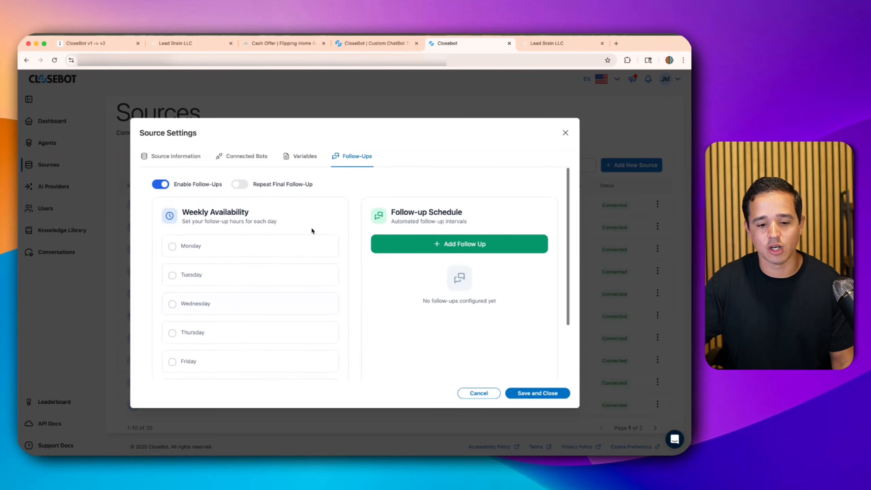
scroll(354, 242, down, 1)
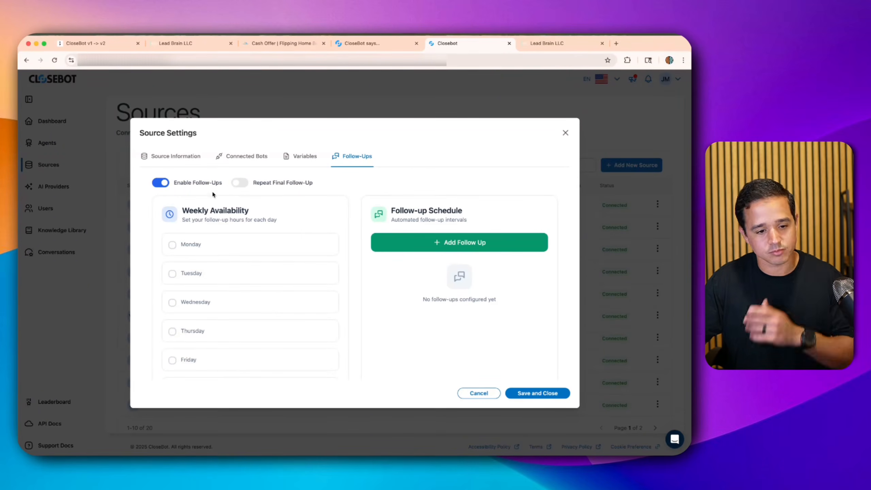
scroll(211, 190, down, 1)
click(172, 237)
click(171, 270)
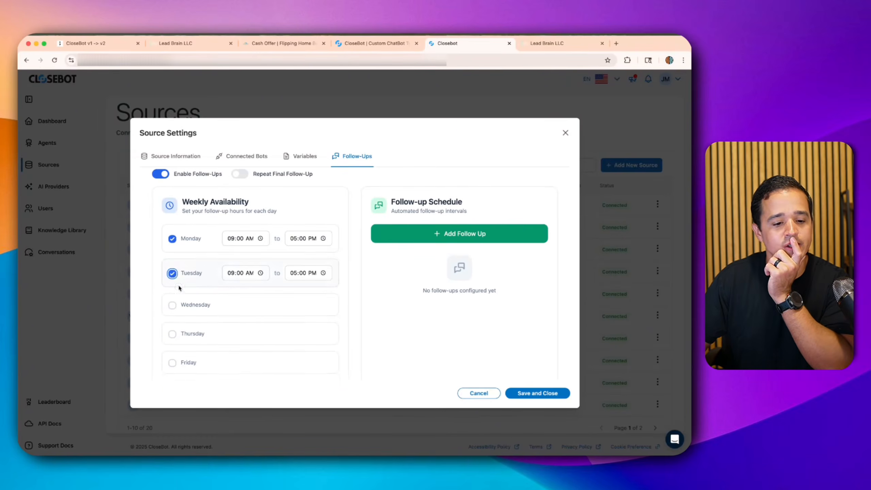
click(173, 307)
scroll(173, 301, down, 3)
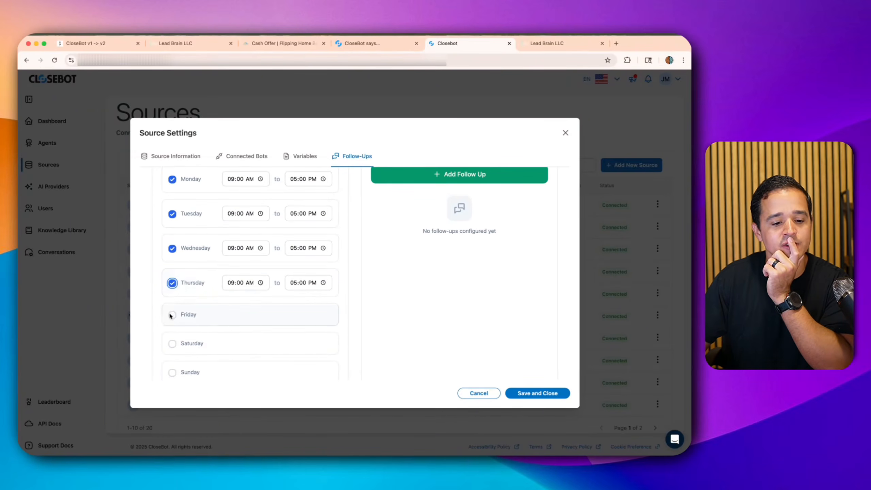
click(172, 316)
scroll(173, 349, down, 2)
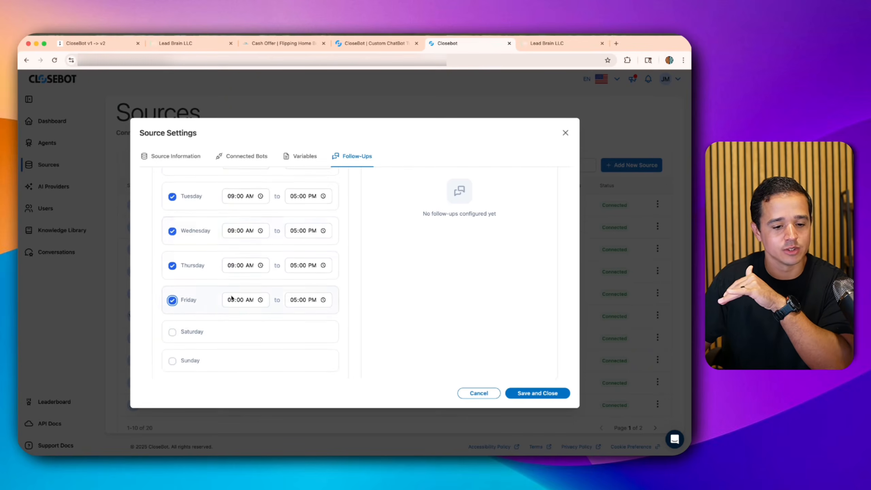
scroll(205, 305, down, 1)
click(172, 318)
scroll(261, 260, up, 5)
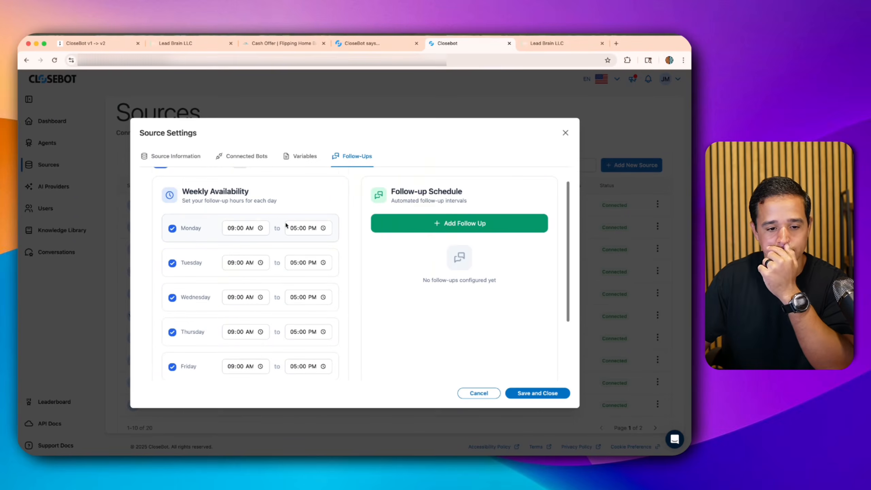
- Change the Monday–Friday follow-up end times from 05:00 PM to 07:00 PM
click(295, 229)
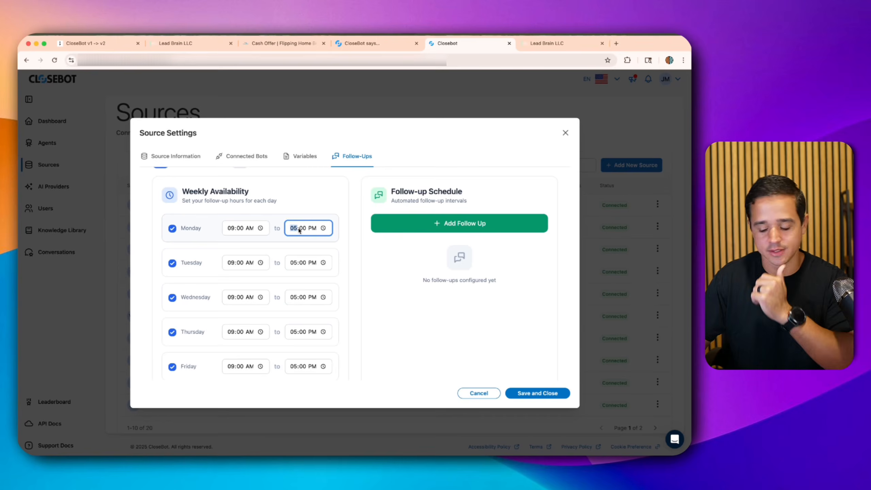
text(07)
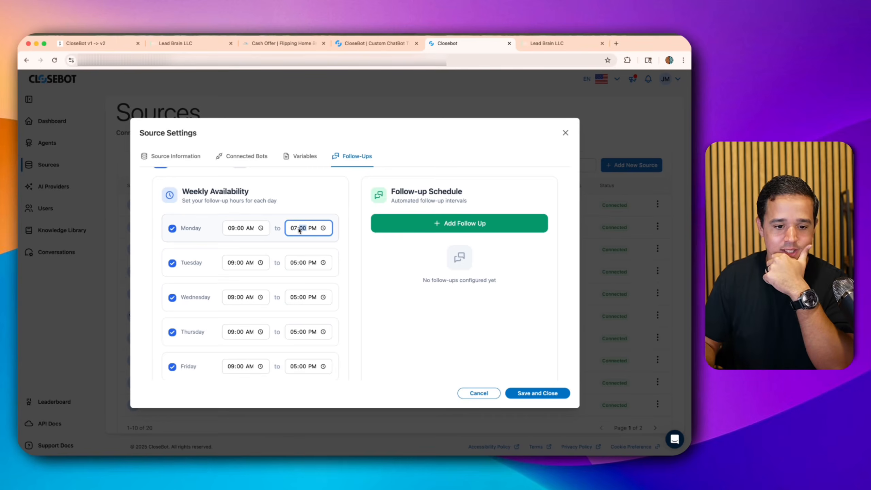
click(294, 266)
text(07)
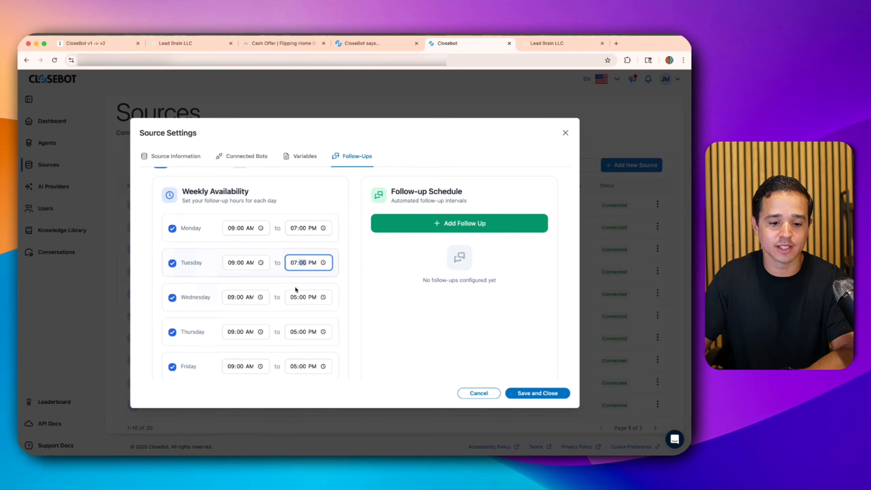
click(294, 296)
text(07)
click(293, 331)
text(07)
click(294, 367)
text(07)
scroll(334, 320, down, 1)
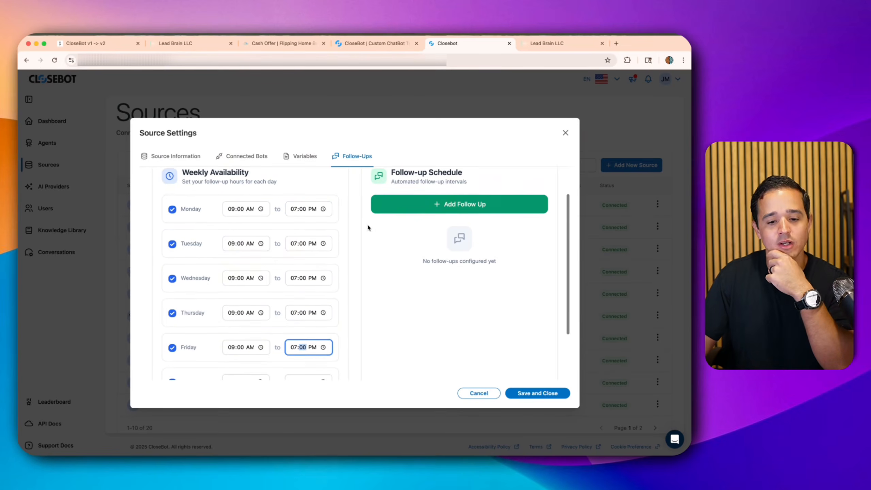
scroll(367, 228, up, 1)
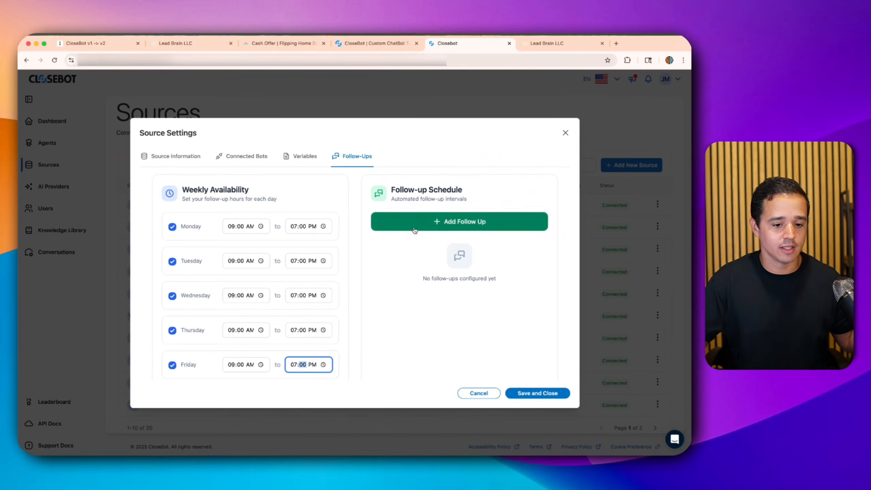
scroll(317, 227, down, 4)
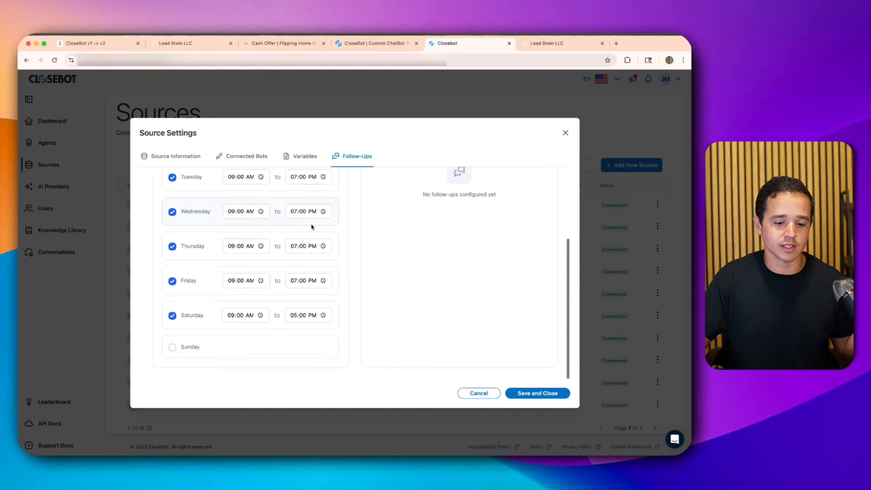
scroll(311, 227, up, 4)
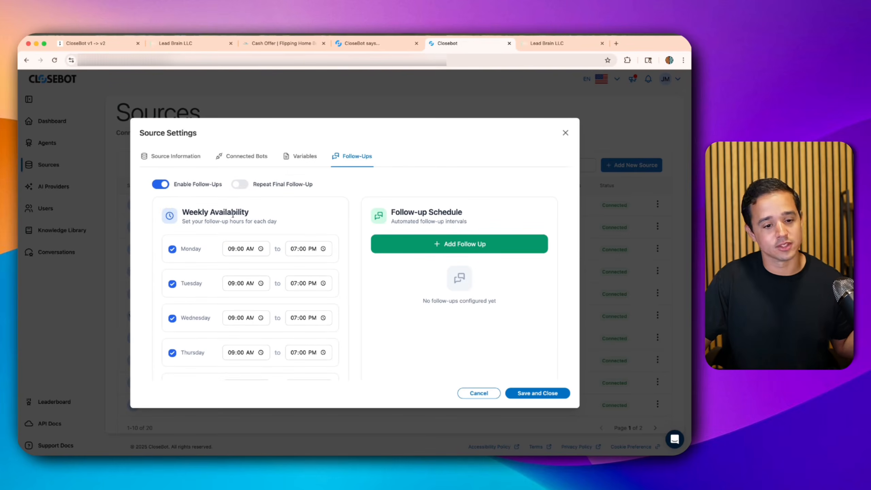
scroll(254, 219, down, 3)
scroll(268, 218, up, 2)
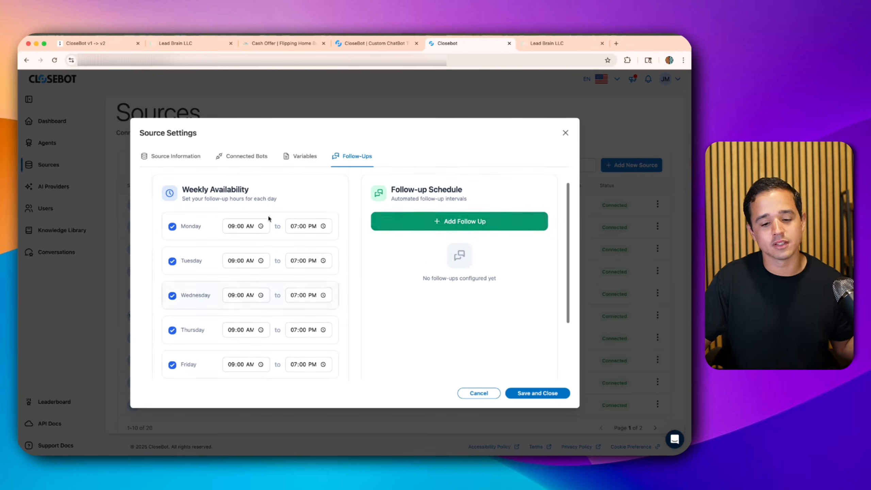
- Add the first two follow-ups, delayed 30 minutes and 3 hours
click(419, 225)
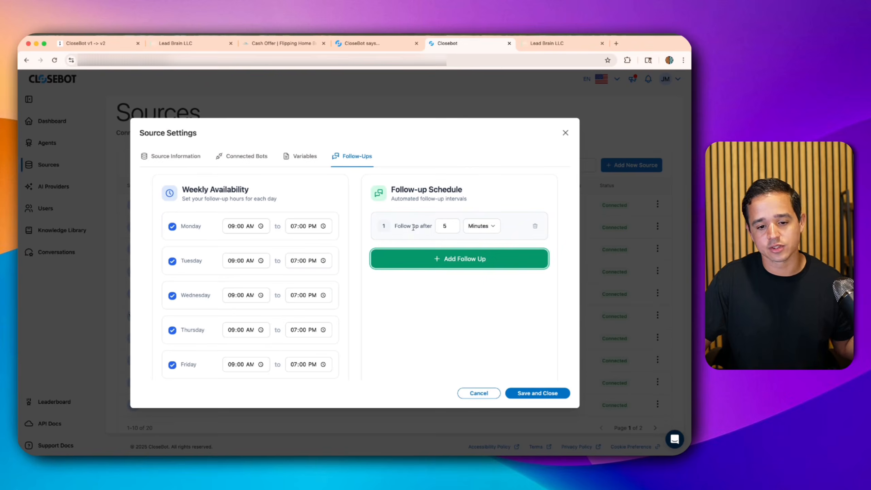
click(442, 225)
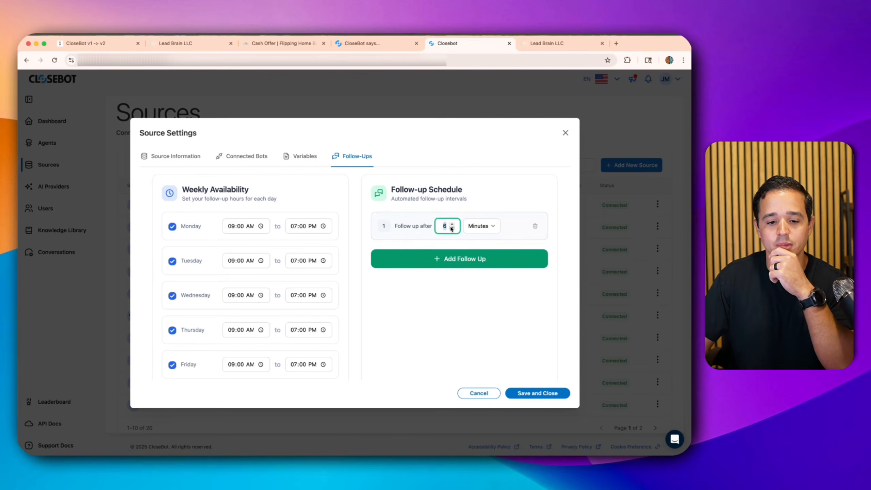
text(30)
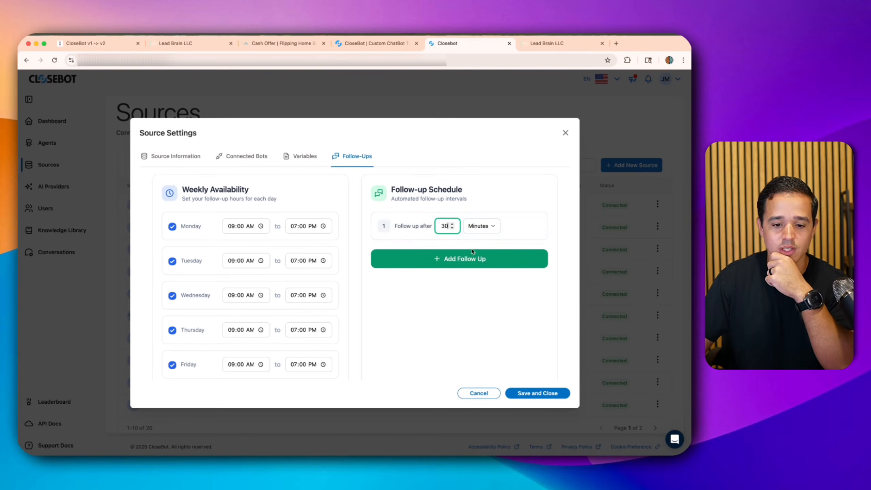
click(463, 261)
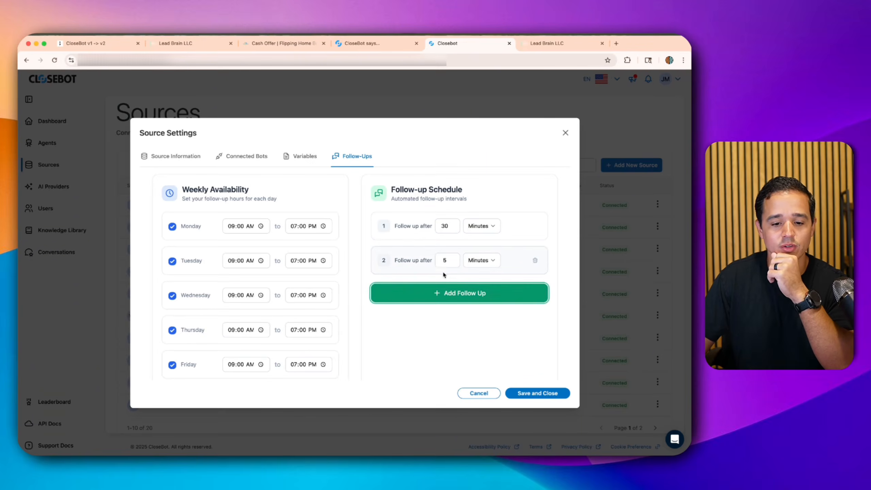
click(443, 260)
text(3)
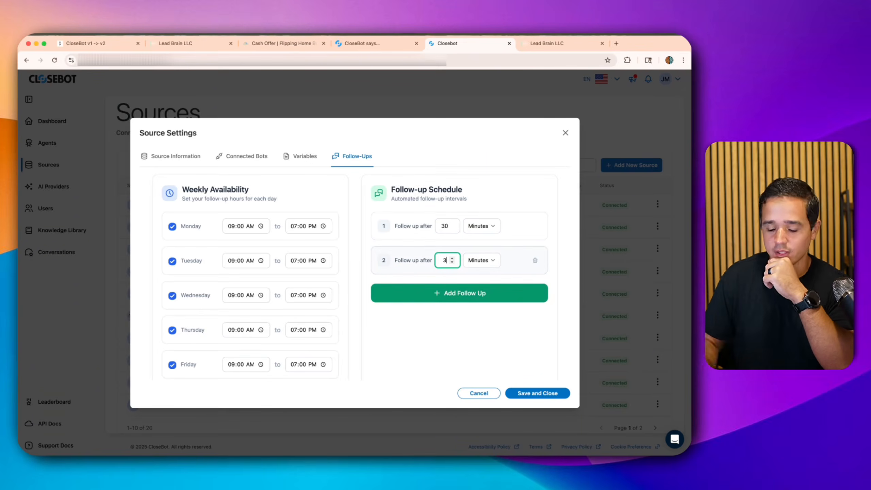
click(482, 261)
click(478, 276)
- Add follow-ups three to five with day-based delays, 1 day for the third and fourth
click(462, 293)
double_click(456, 294)
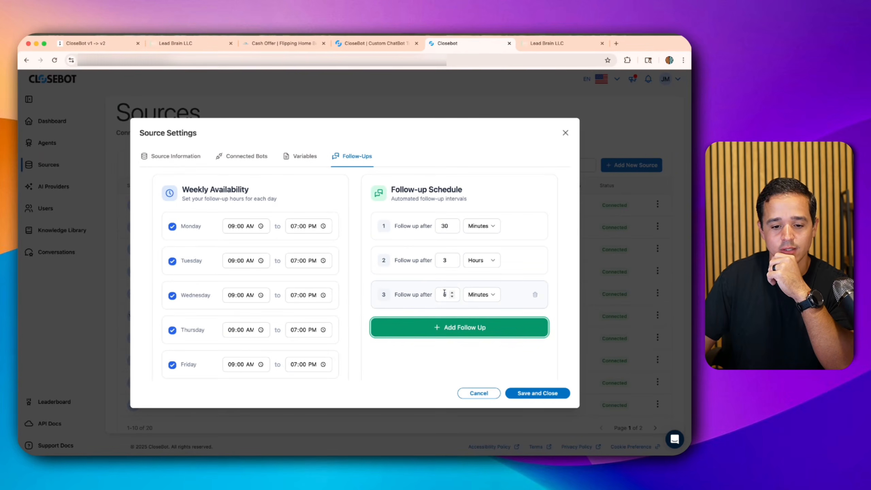
text(1)
click(481, 294)
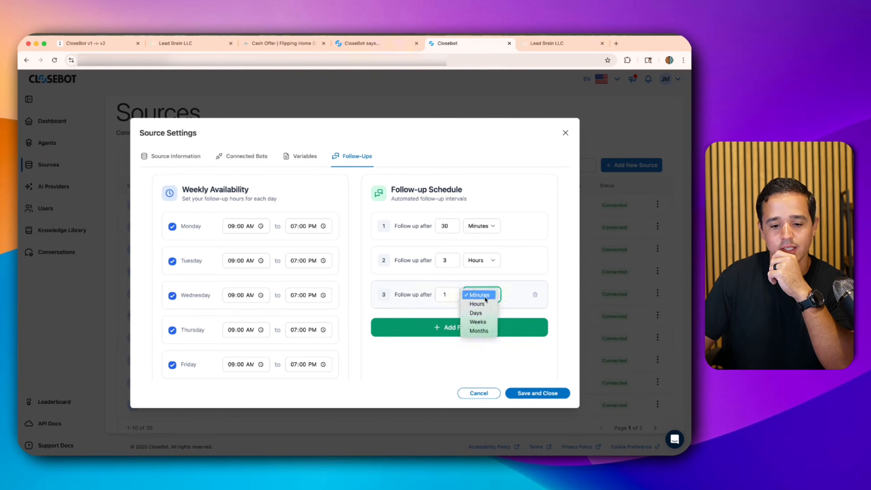
click(475, 326)
click(471, 327)
scroll(469, 327, down, 3)
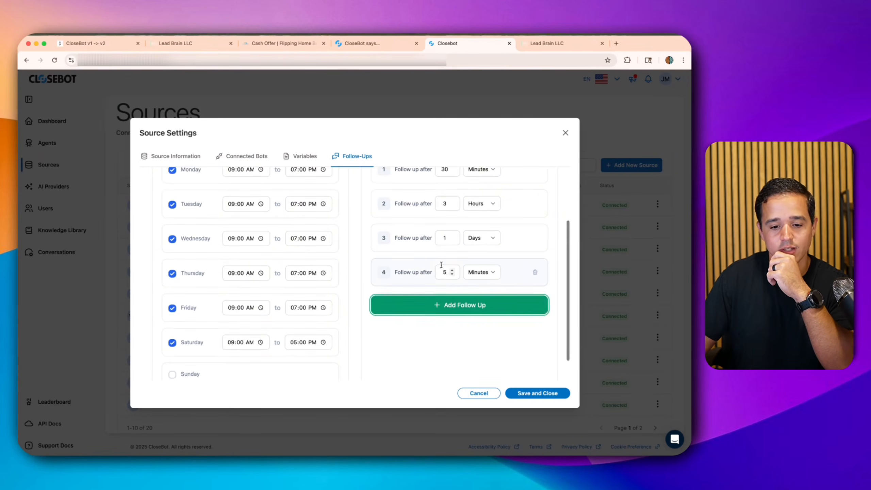
double_click(446, 272)
text(1)
click(482, 272)
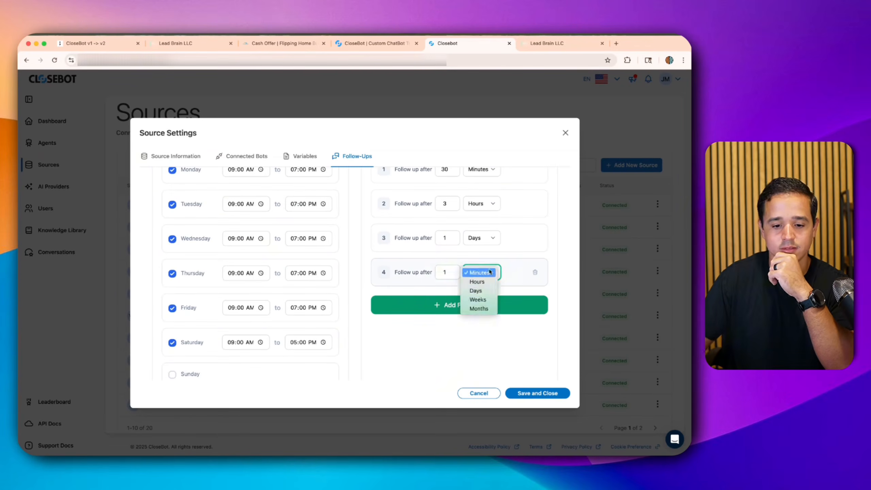
click(474, 303)
click(464, 305)
double_click(443, 305)
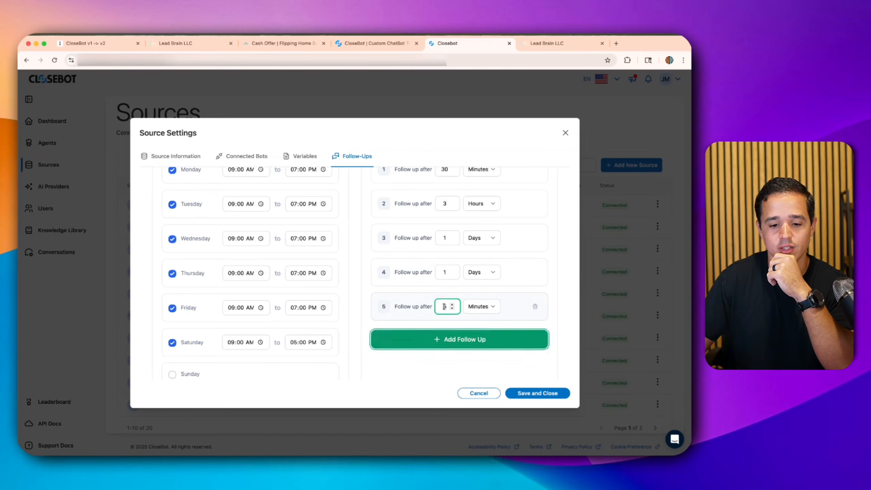
click(481, 306)
click(475, 330)
scroll(510, 298, up, 3)
scroll(511, 297, up, 2)
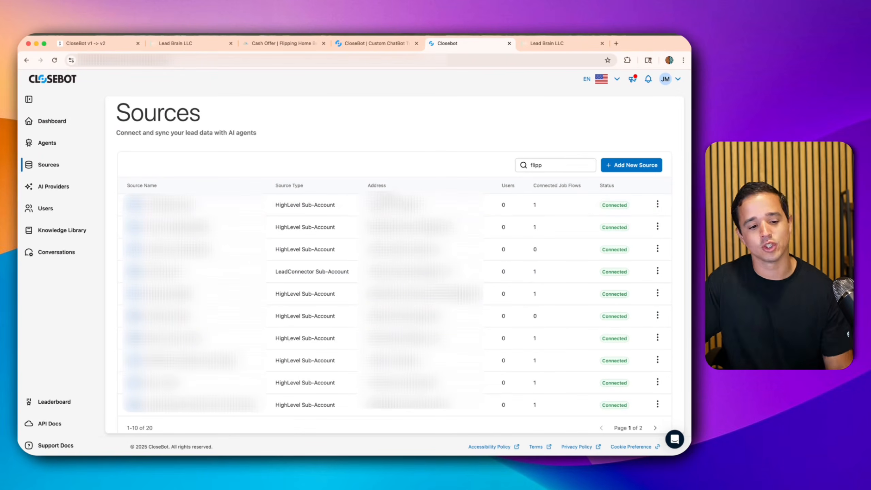
- Clear the Sources search, reopen Flipping Home Buyers v2 via a 'home' search, and start a test
double_click(543, 165)
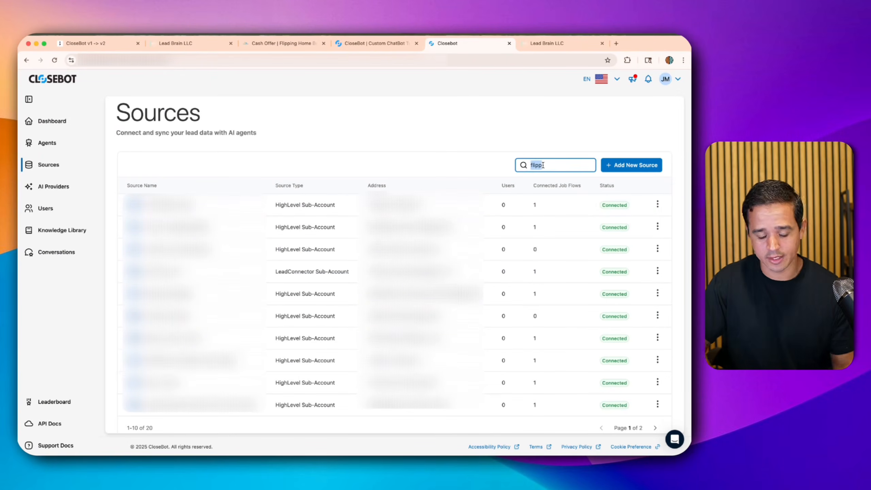
key(BackSpace)
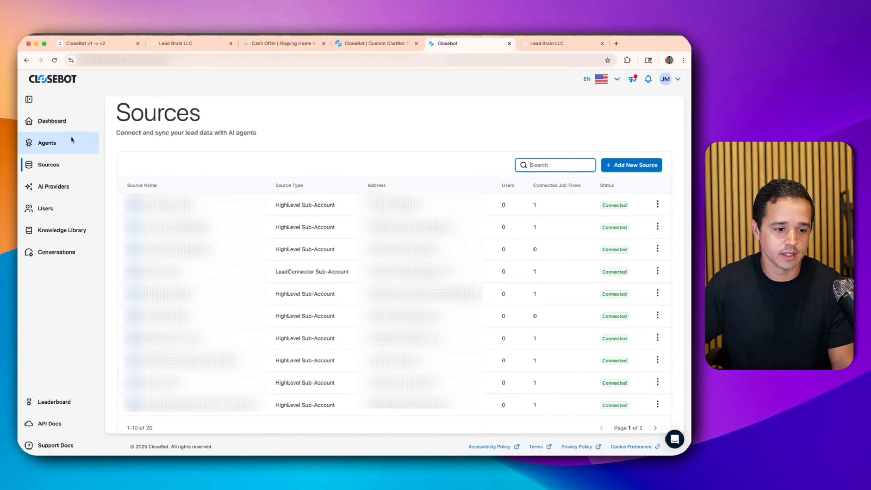
click(61, 142)
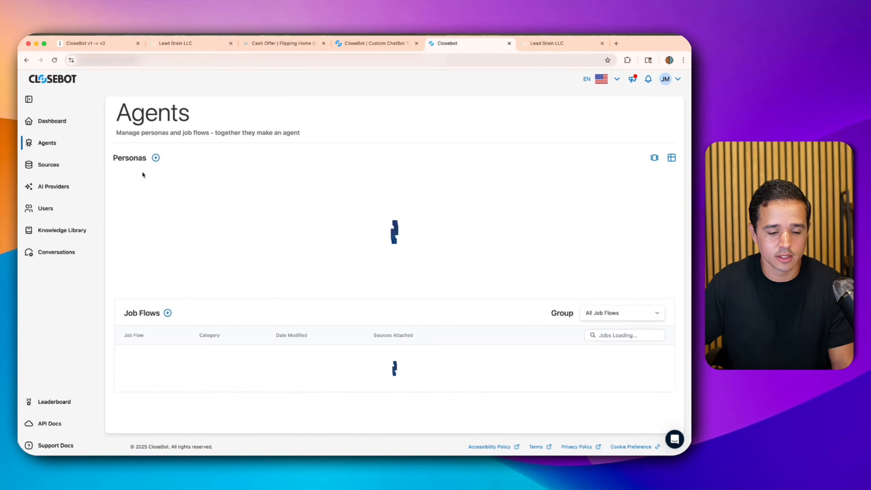
click(608, 335)
text(home)
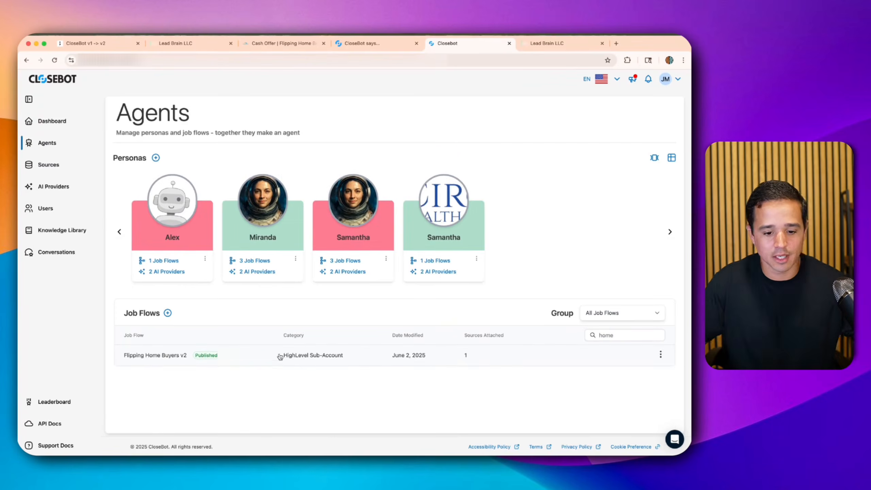
click(165, 357)
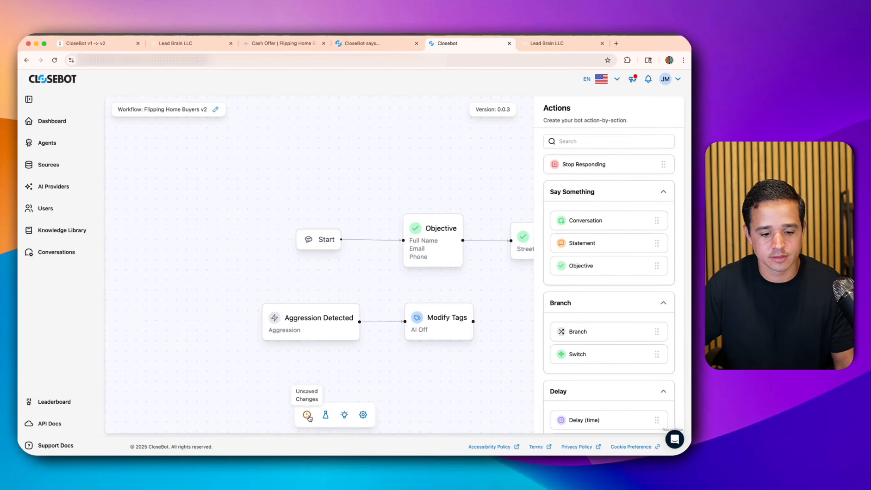
click(326, 416)
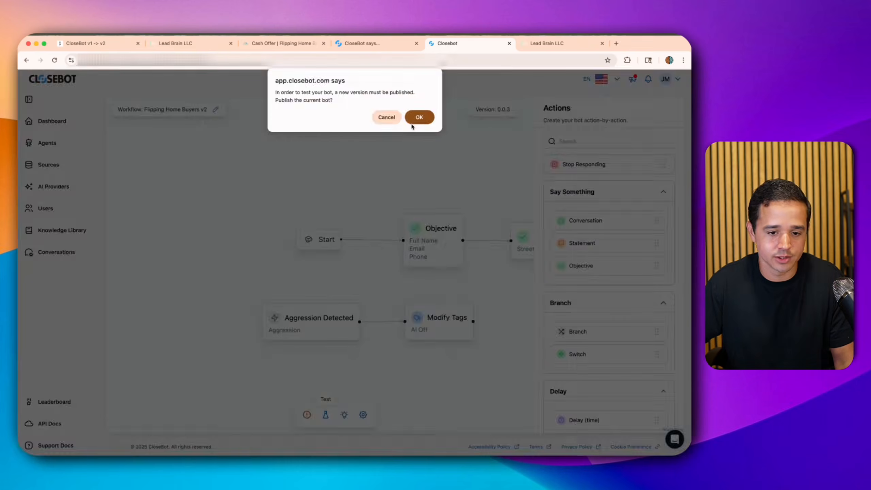
- Confirm publishing the new Flipping Home Buyers v2 version to open the test chat
click(420, 120)
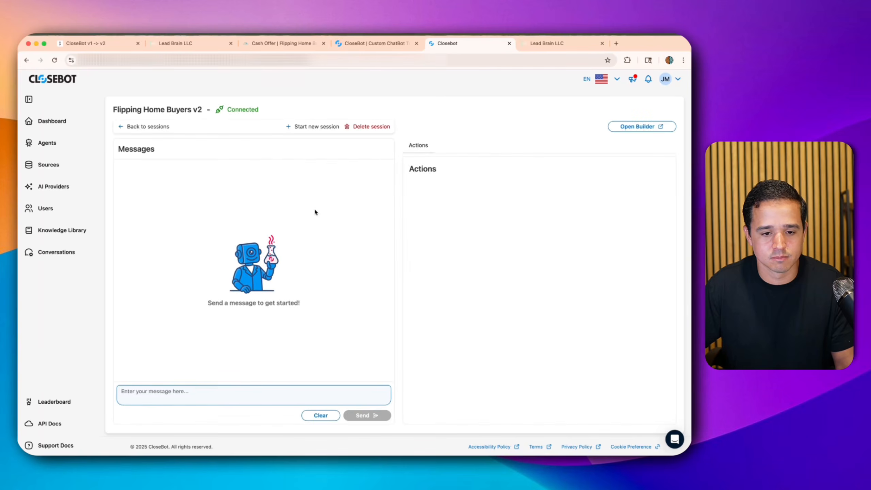
- Send 'hello' and then 'sup' to the test bot
click(216, 393)
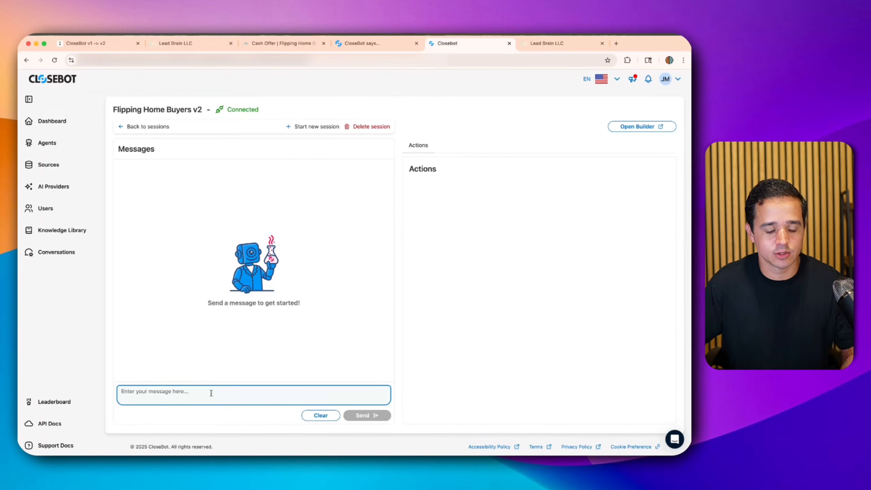
text(hello)
key(Return)
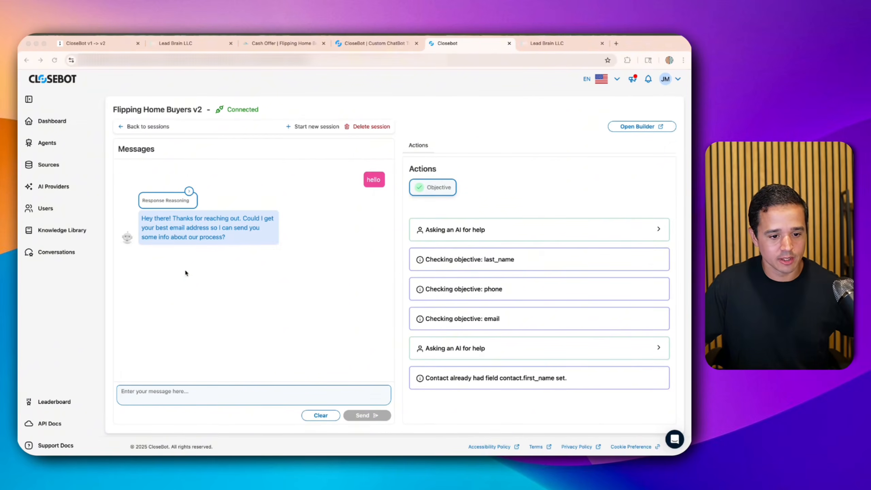
click(209, 391)
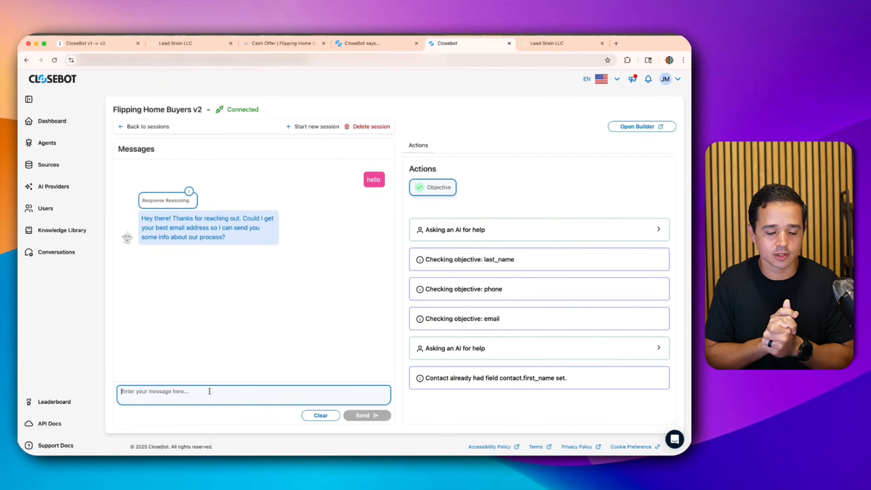
text(sup)
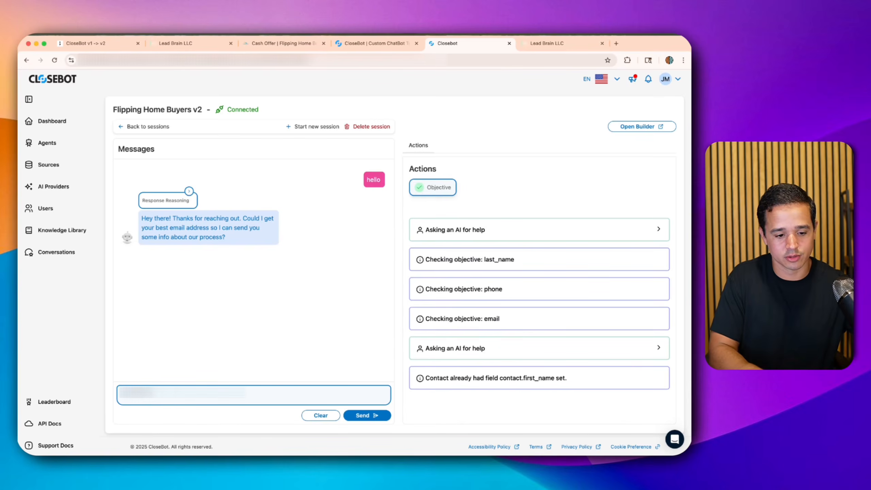
key(Return)
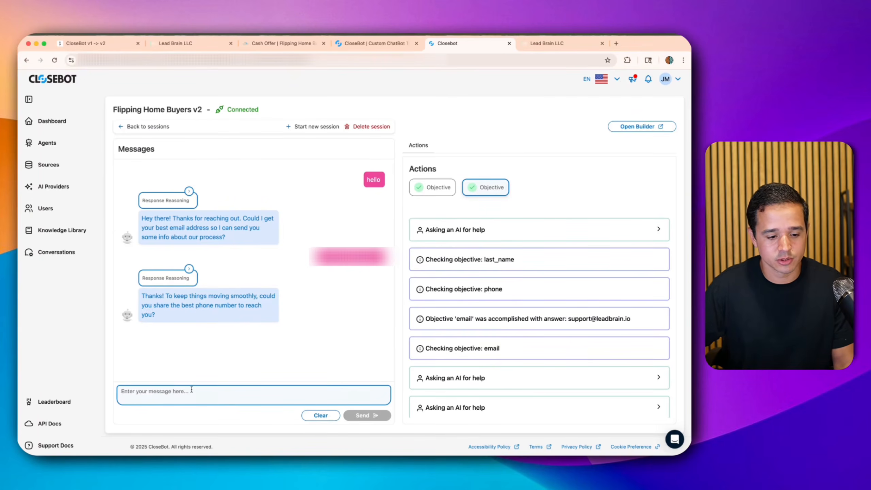
- Reply to the bot with a phone number and the lead's last name
text(***)
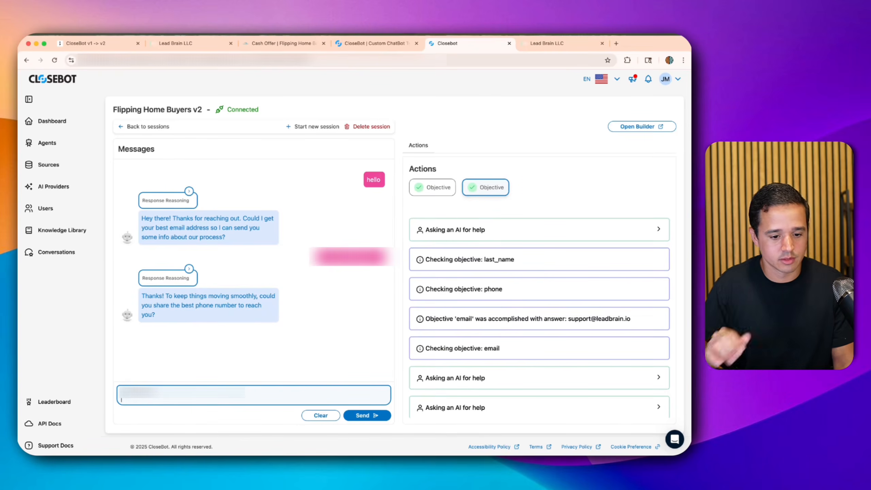
click(345, 415)
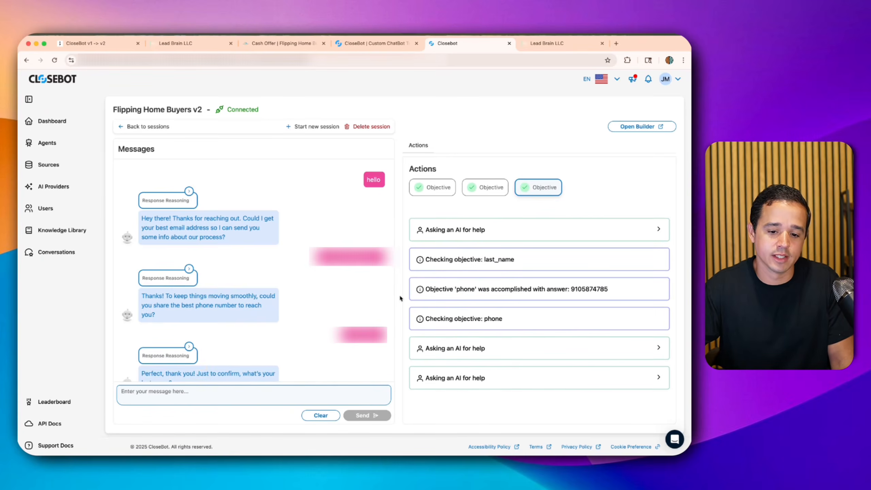
scroll(308, 313, down, 1)
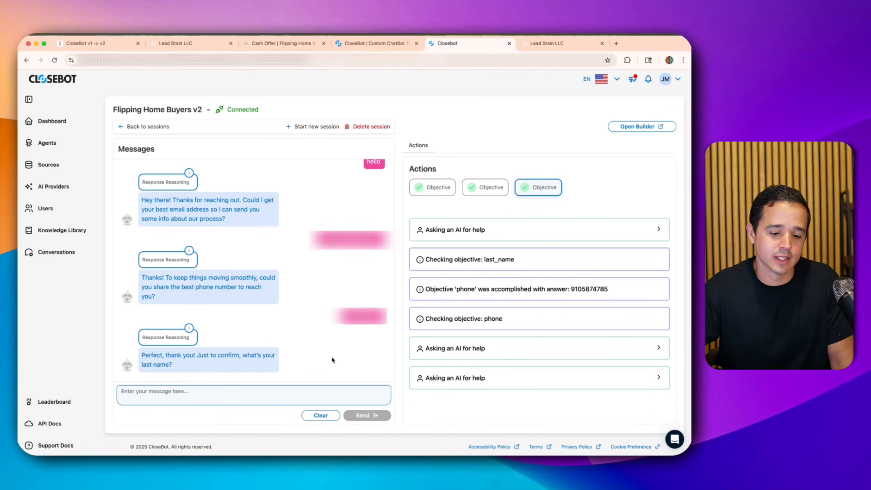
click(283, 388)
text(Melendez)
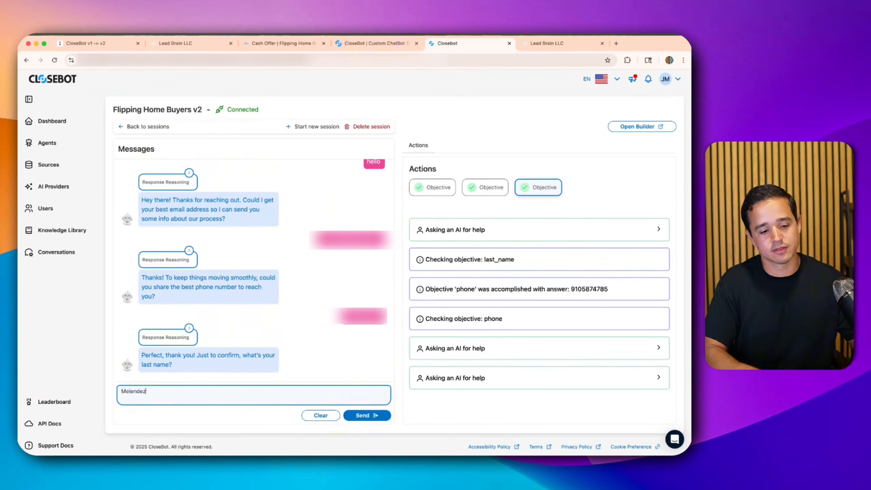
key(Return)
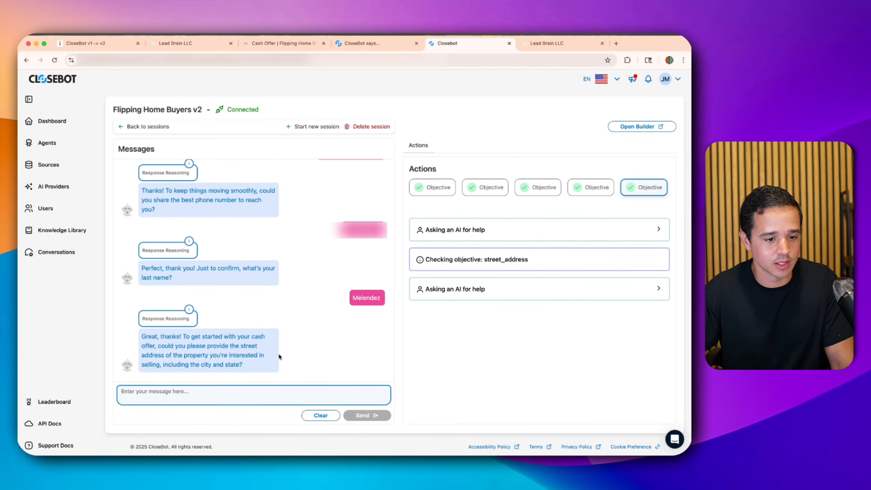
scroll(279, 356, up, 3)
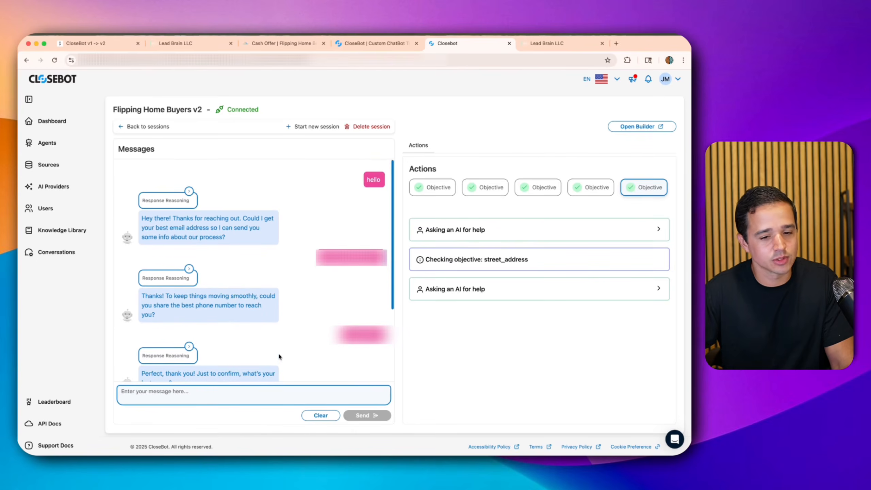
scroll(196, 252, down, 5)
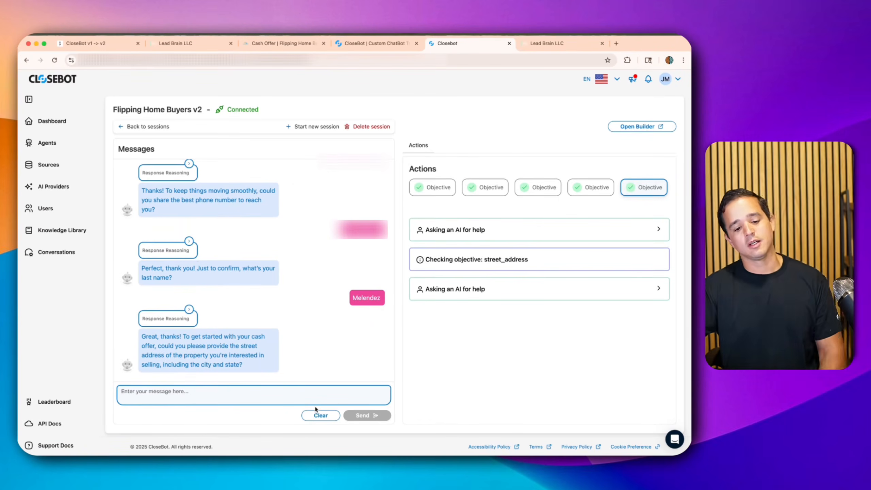
- Reopen Flipping Home Buyers v2 via a 'flipp' search, shift Start left, and drop in an Objective step
click(125, 126)
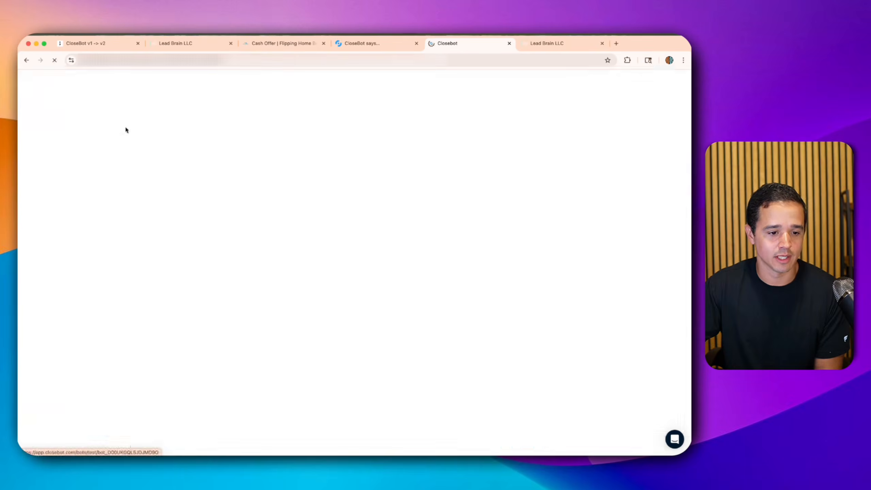
click(50, 142)
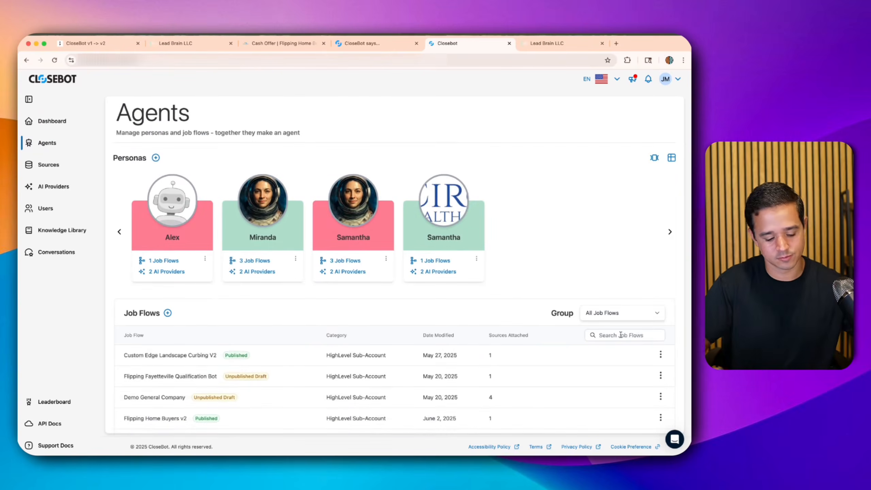
click(620, 334)
text(flipp)
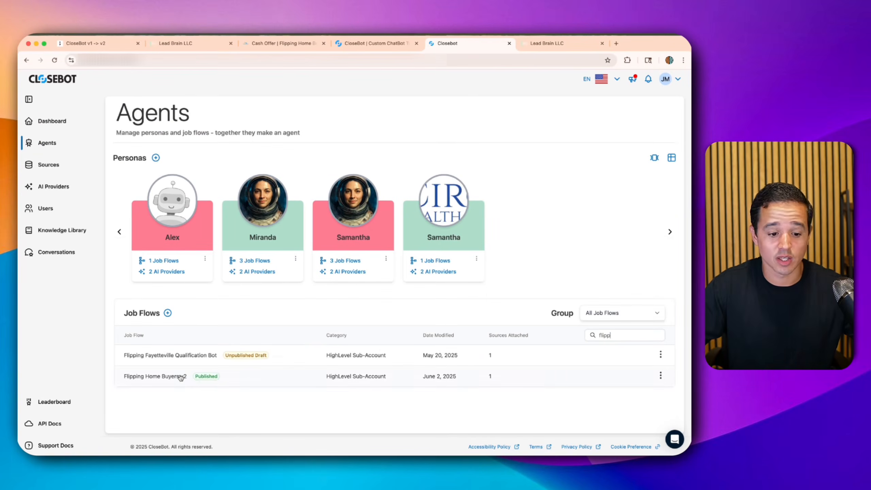
click(182, 376)
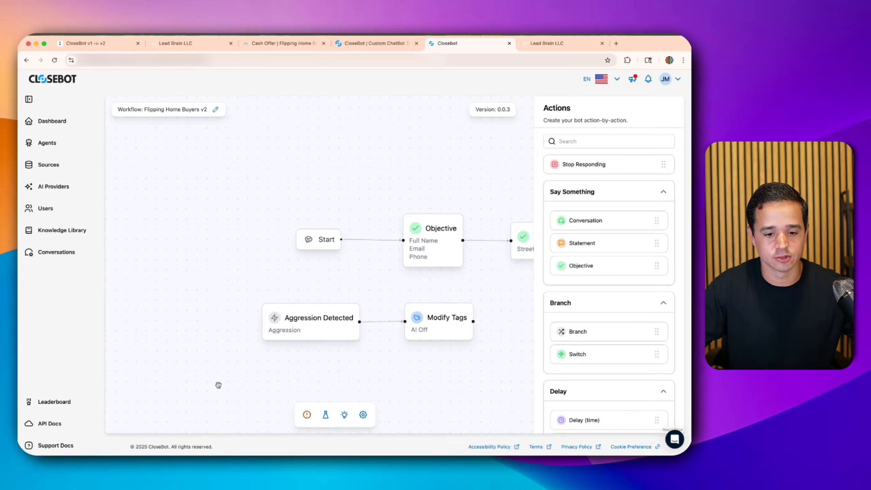
drag(308, 243, 187, 245)
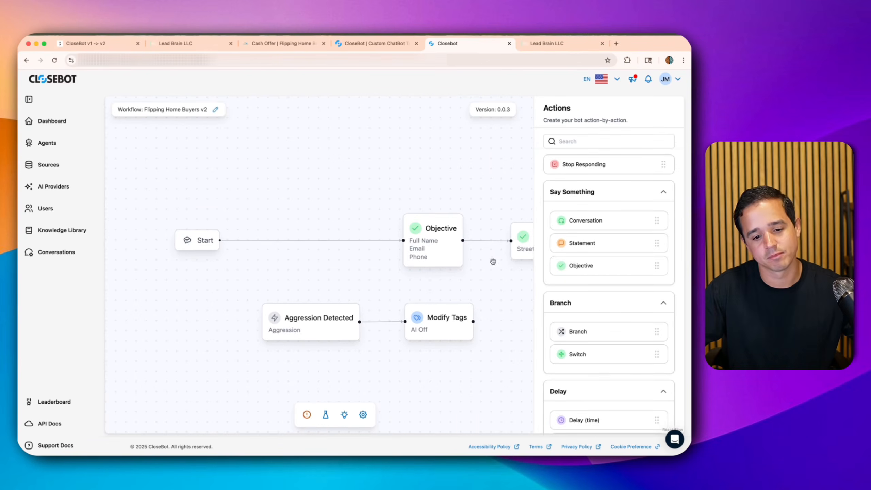
drag(579, 266, 326, 176)
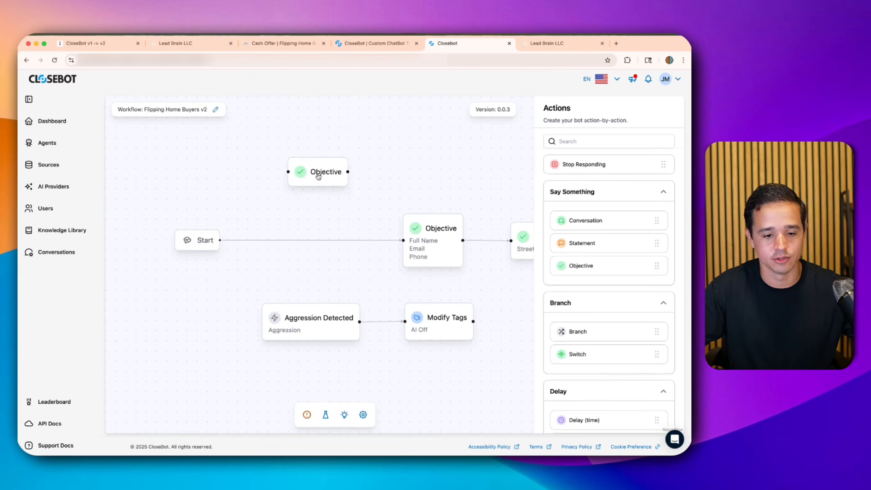
- Give the new Objective a Full Name (contact.name) objective with the copied description, titled 'Full Name'
click(326, 175)
click(656, 155)
click(586, 186)
click(572, 239)
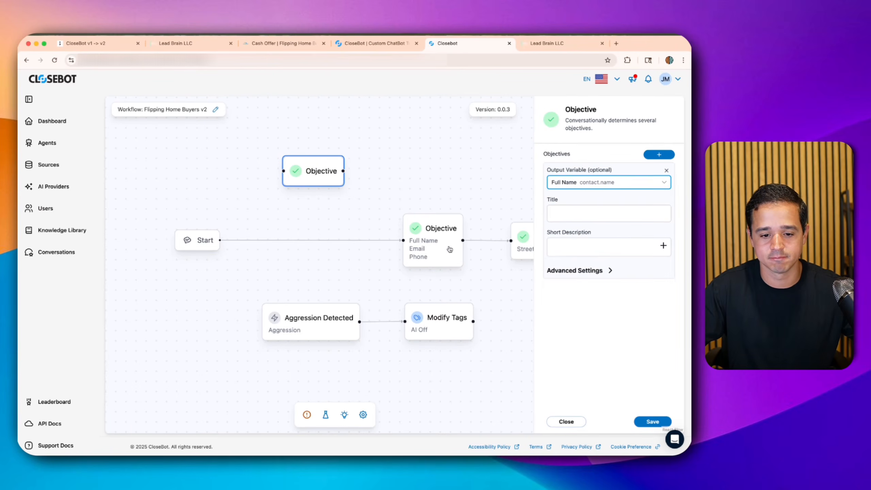
click(449, 250)
triple_click(580, 245)
key(cmd+c)
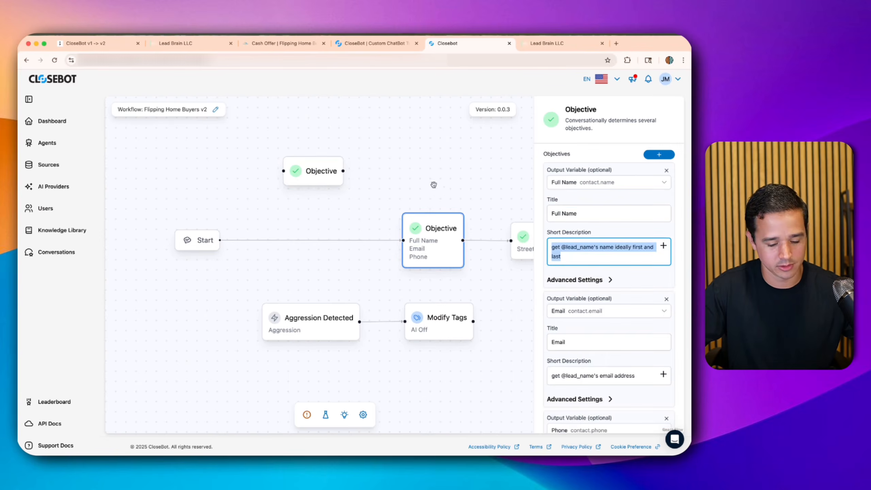
click(295, 172)
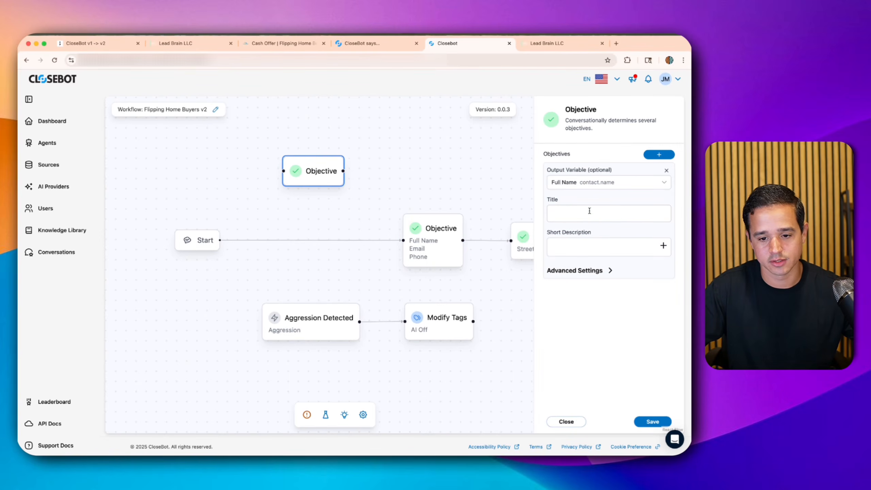
click(580, 245)
key(cmd+v)
click(583, 213)
text(F)
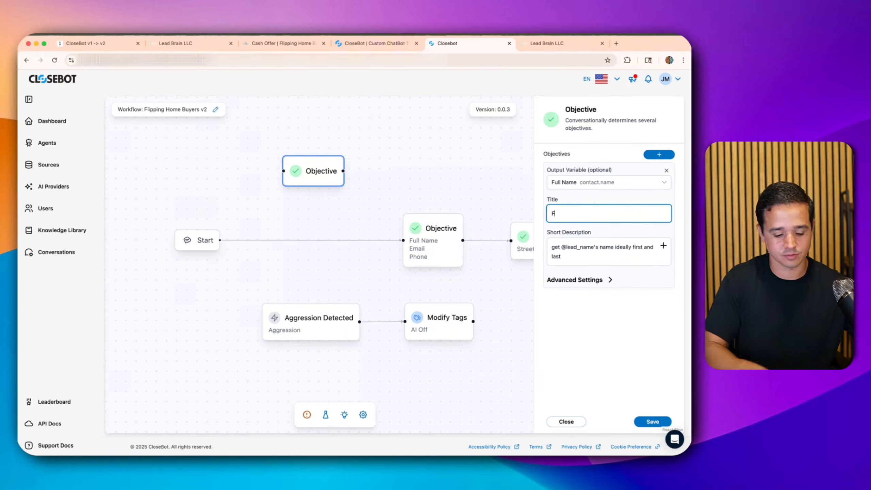
text(ull Name)
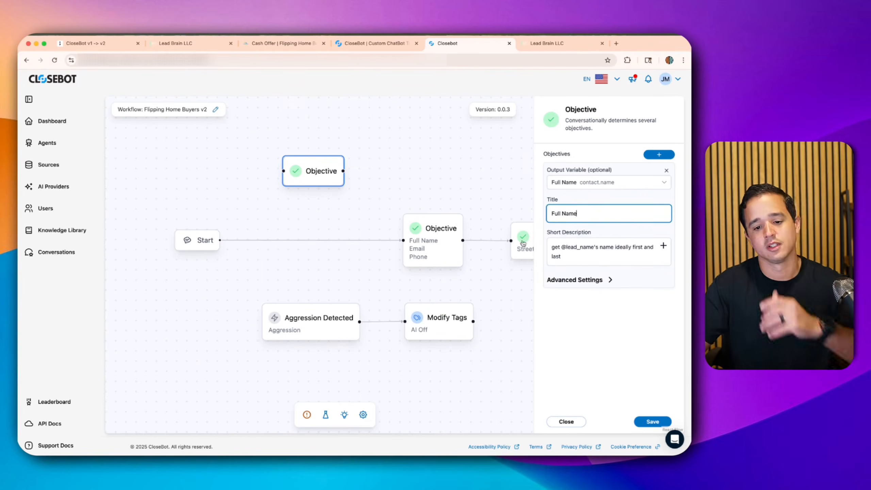
- Save the Full Name objective and reconnect Start to it instead of the old objective
click(303, 240)
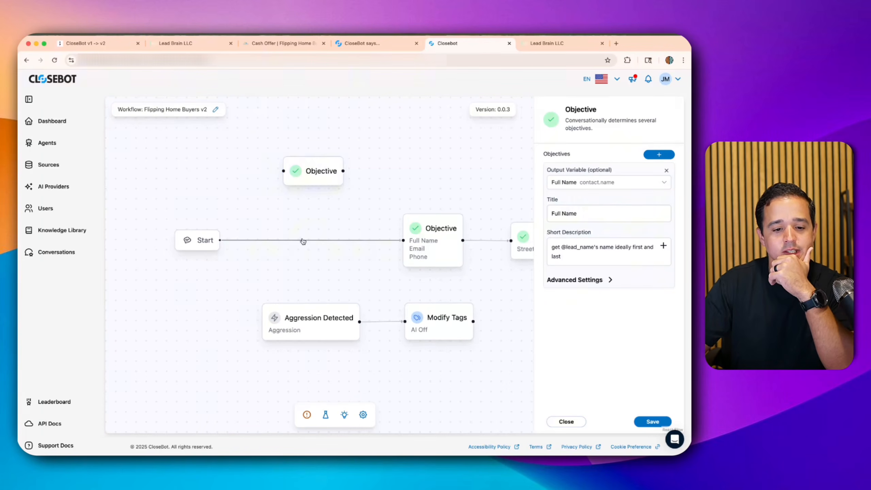
click(652, 421)
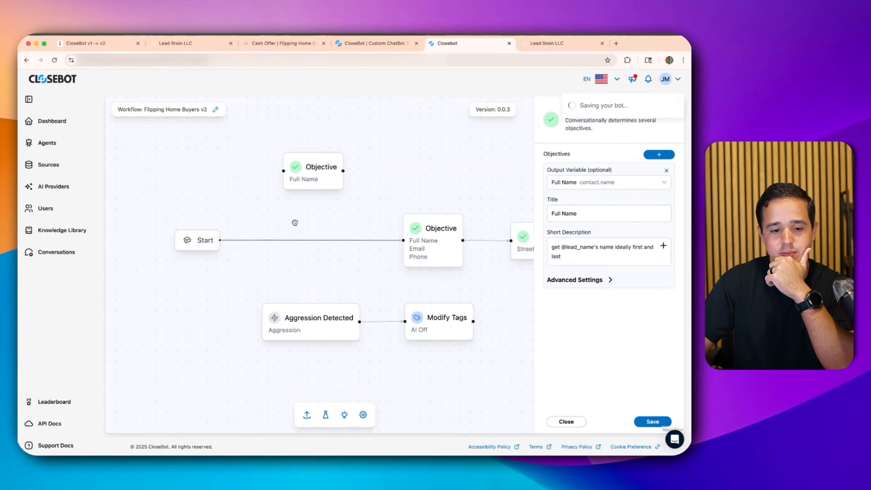
key(BackSpace)
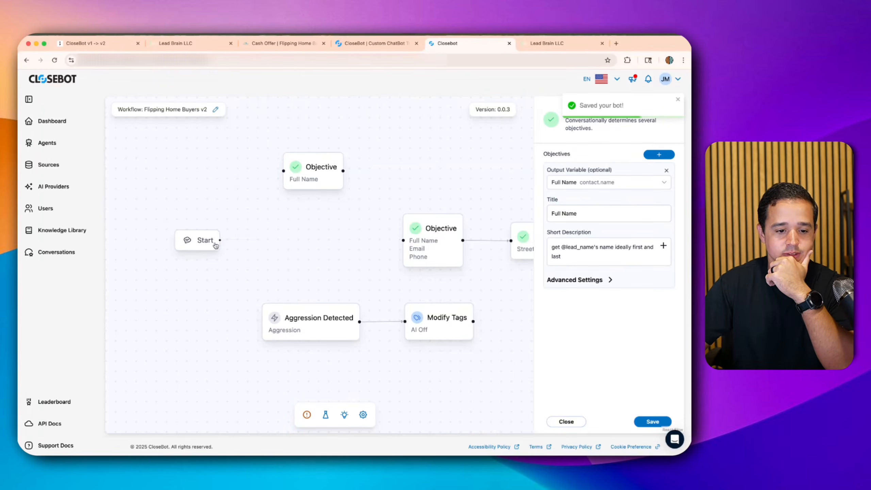
drag(219, 239, 408, 241)
- Remove Full Name from the original objective so it collects only Email and Phone, and save
click(408, 242)
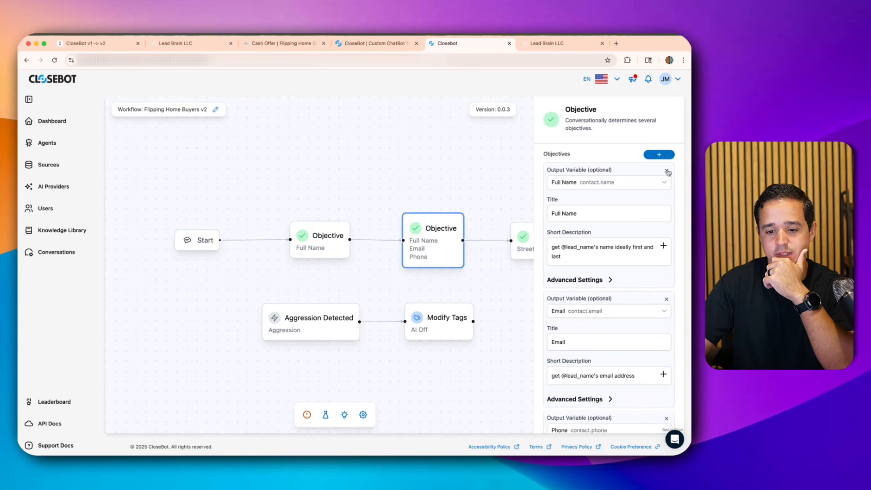
click(666, 171)
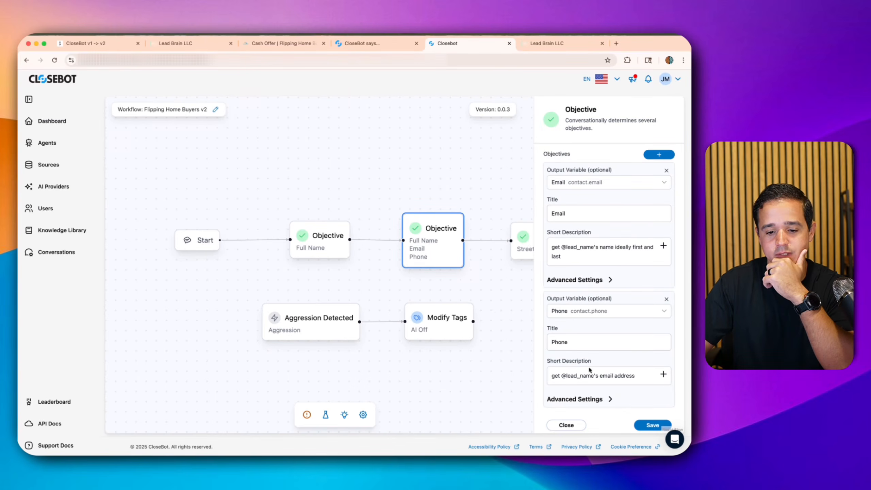
click(643, 424)
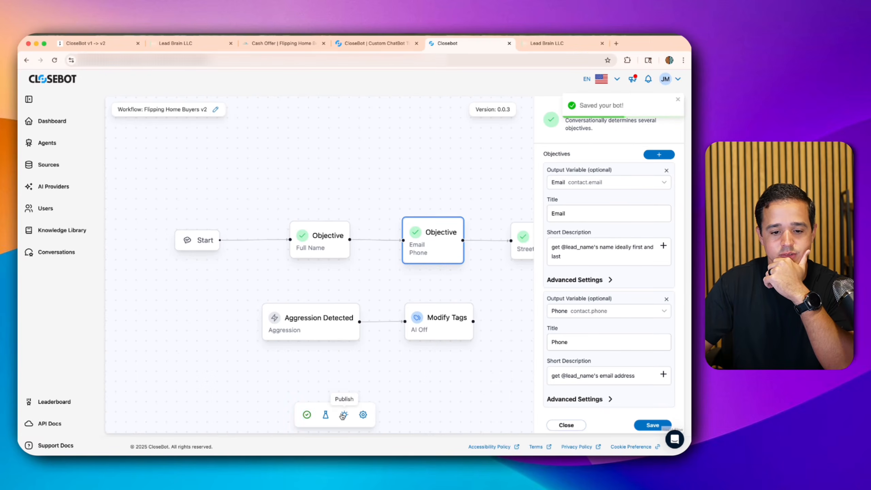
- Publish the updated bot and open its test sessions
click(343, 415)
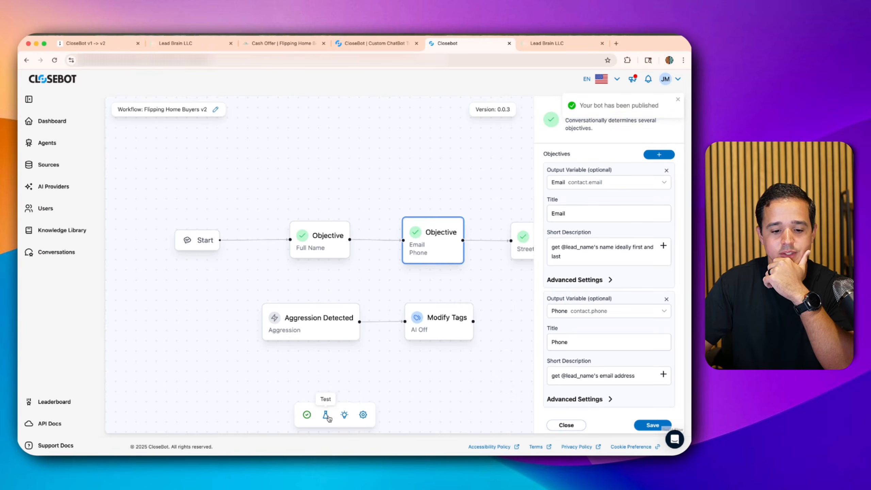
click(325, 414)
click(418, 117)
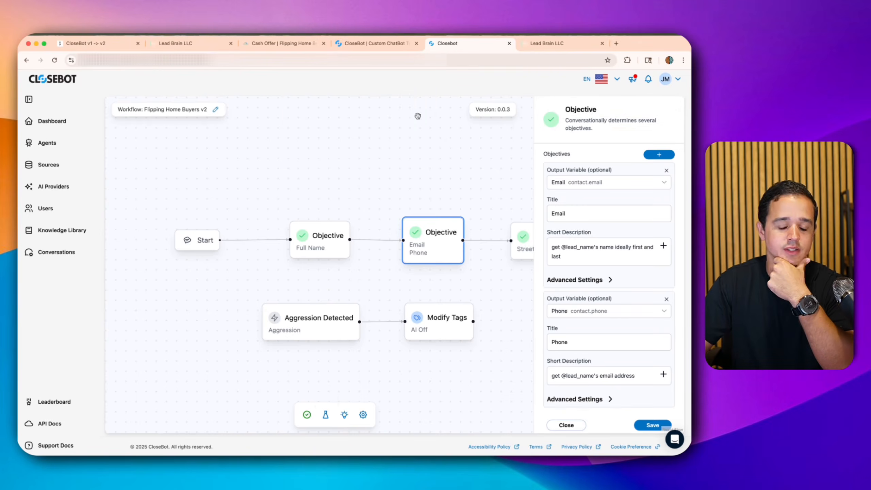
click(678, 99)
- Start a new test chat, send 'Hey there', check the first-name note in the Actions log, then return to sessions
click(471, 178)
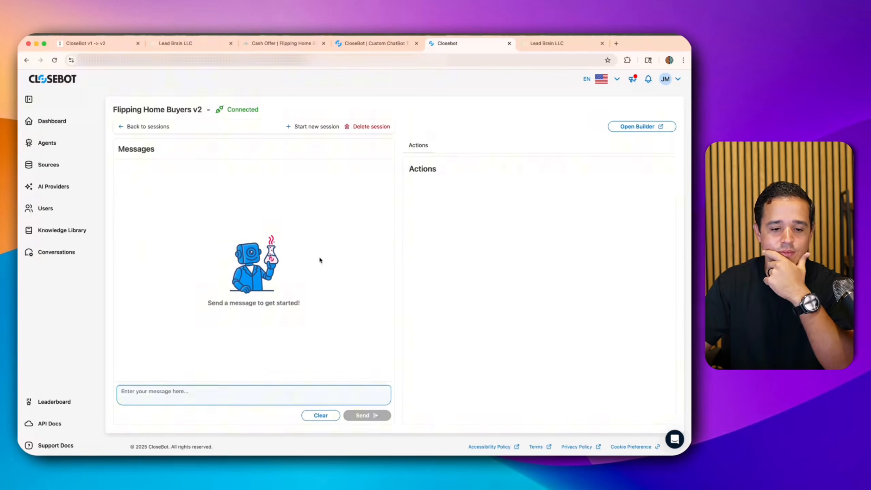
click(208, 395)
text(Hey there)
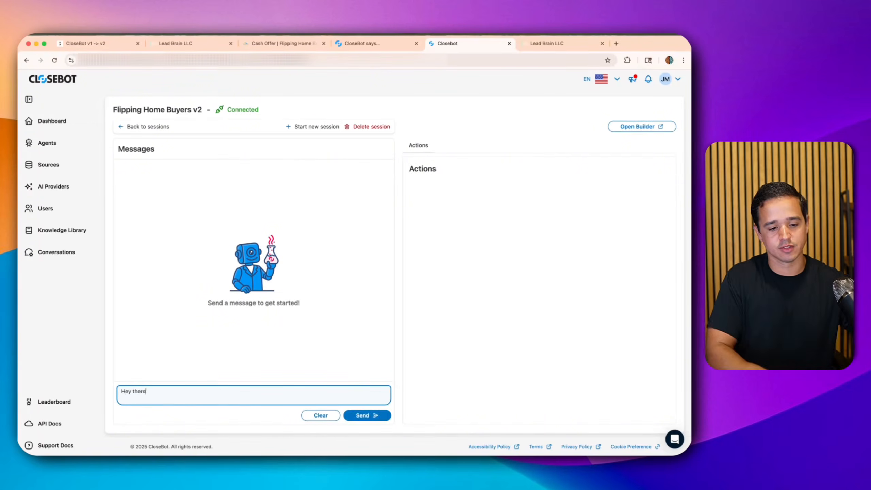
key(Return)
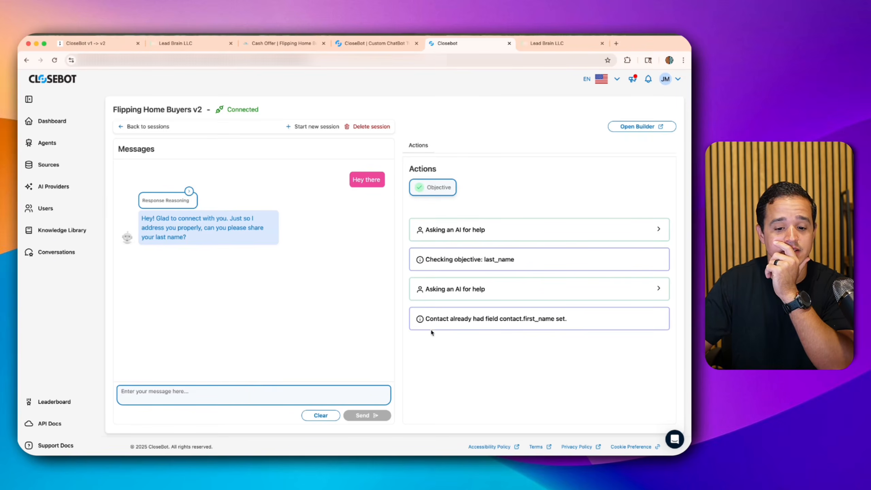
triple_click(483, 316)
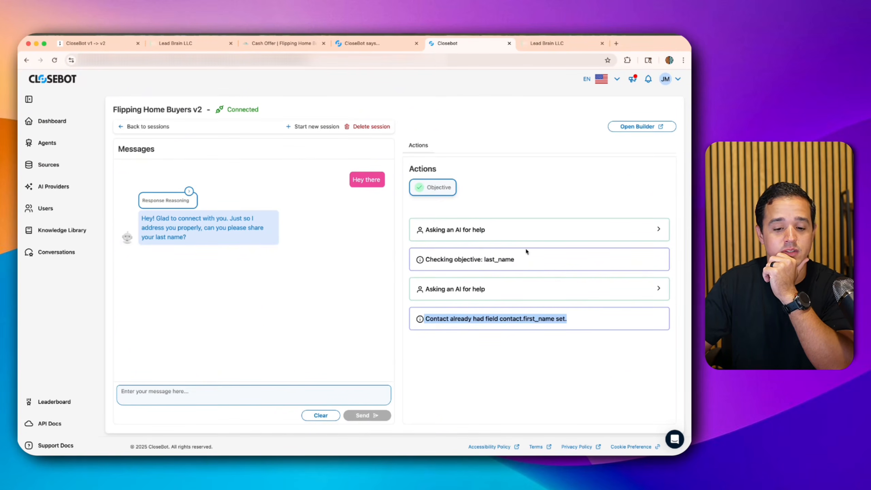
click(118, 126)
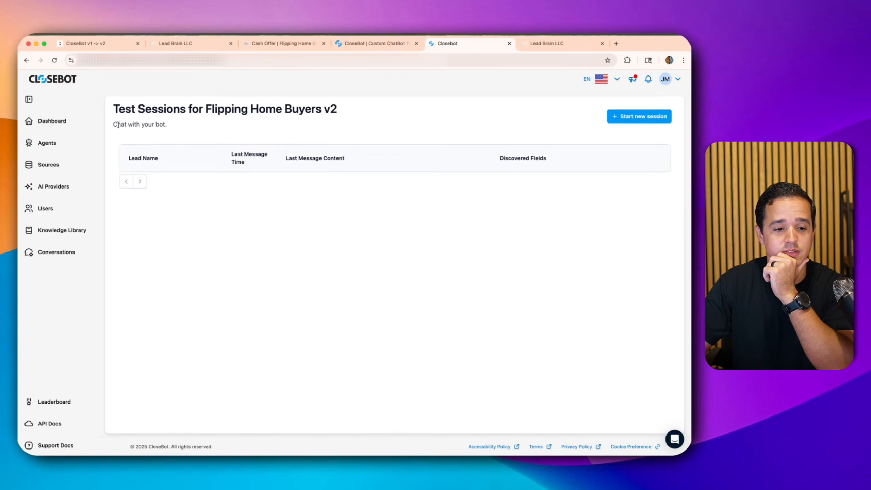
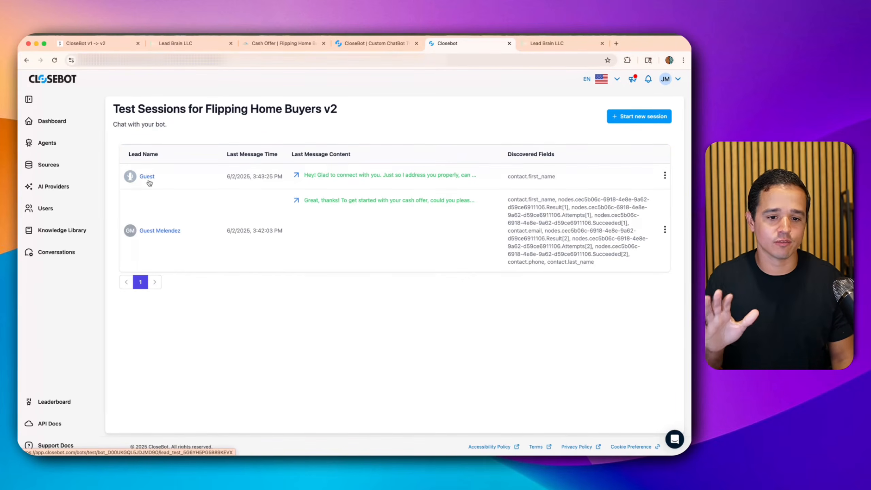
- Duplicate the Lead Brain tab and move the copy into its own window
right_click(198, 46)
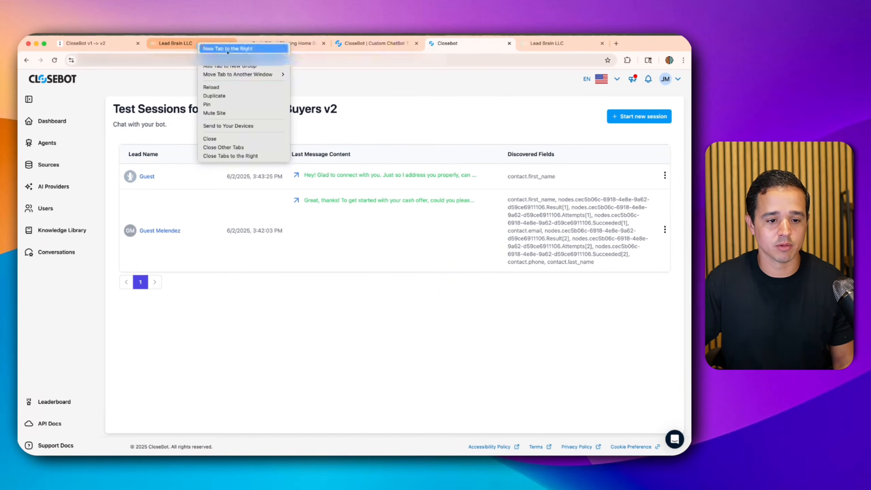
click(214, 95)
drag(258, 42, 690, 222)
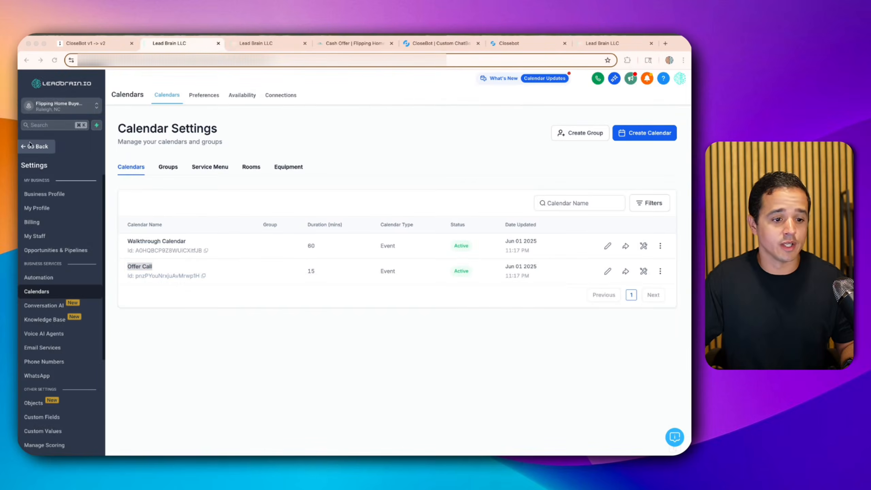
- In the other Lead Brain tab, open Settings > Phone Numbers to see the one verified number, then go to the cash-offer form
click(48, 147)
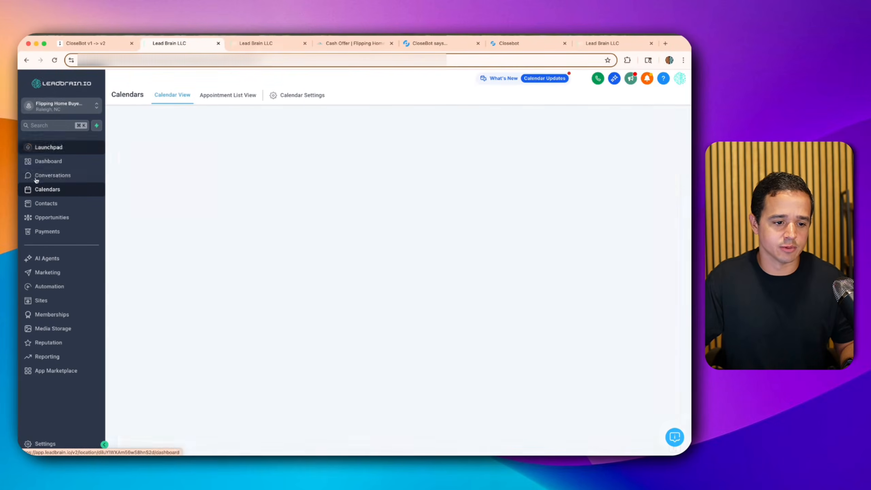
click(48, 161)
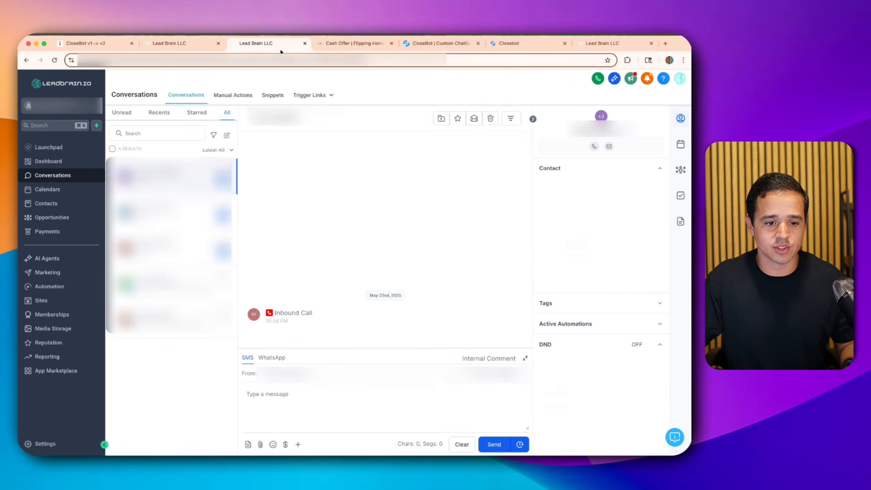
click(279, 48)
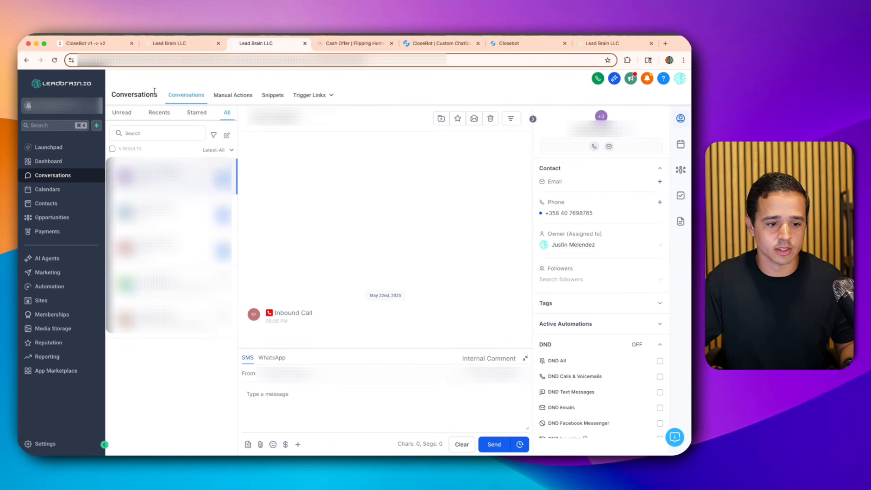
click(43, 443)
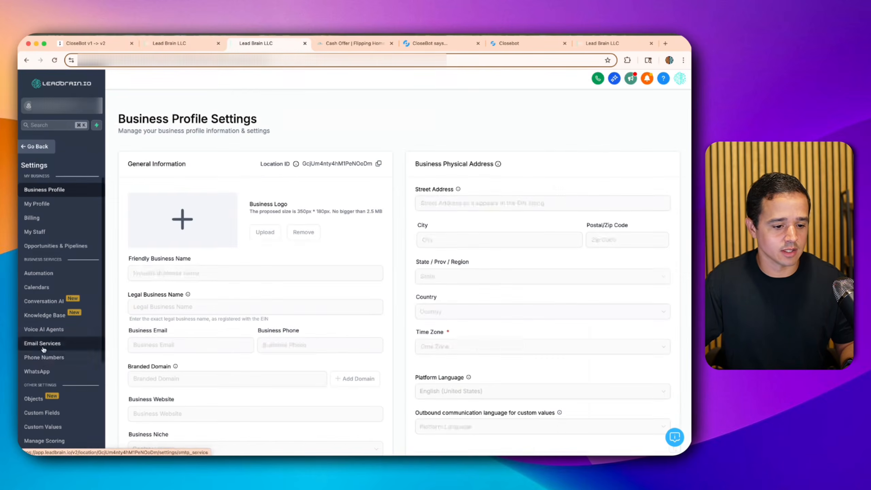
click(65, 357)
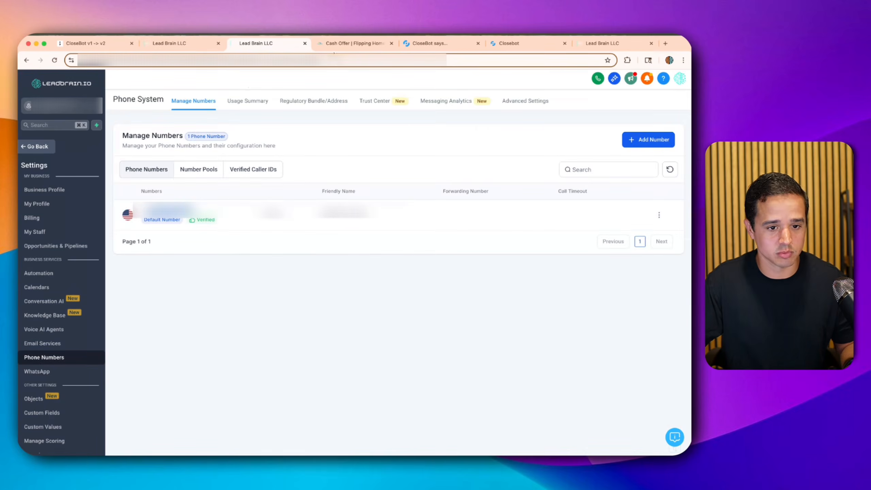
key(ctrl+Tab)
click(262, 211)
- Fill the cash-offer form with a test lead's name, suggested address, phone and email, and submit it
text(John)
key(Tab)
text(12)
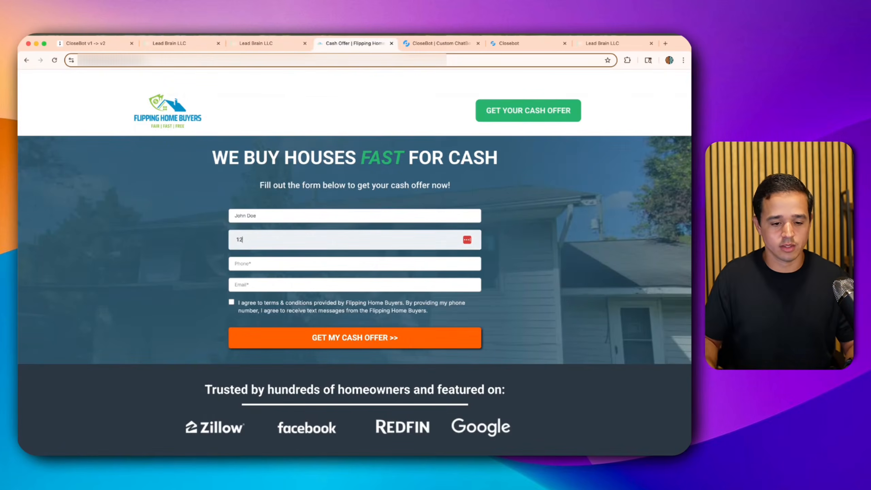
text(3 Main St)
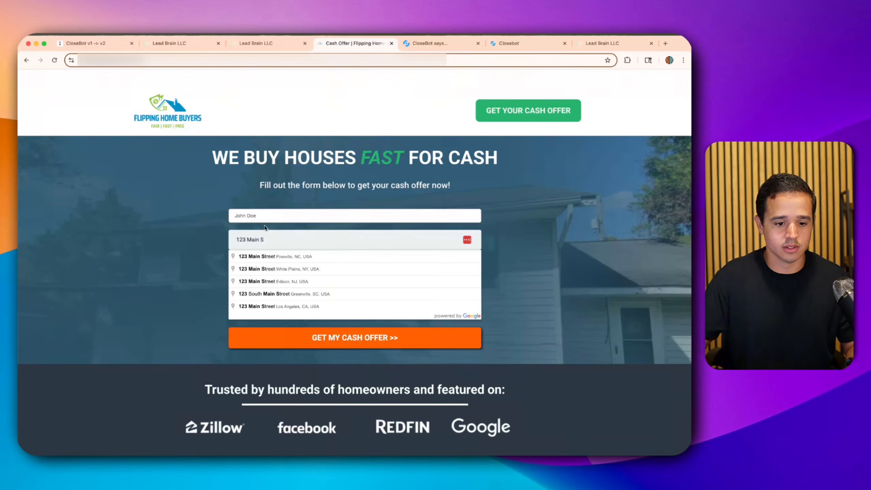
click(266, 256)
click(265, 261)
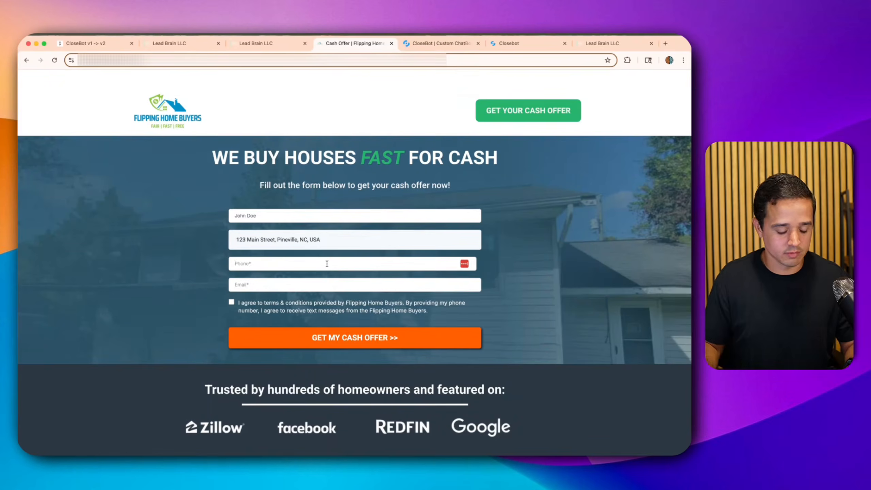
click(305, 285)
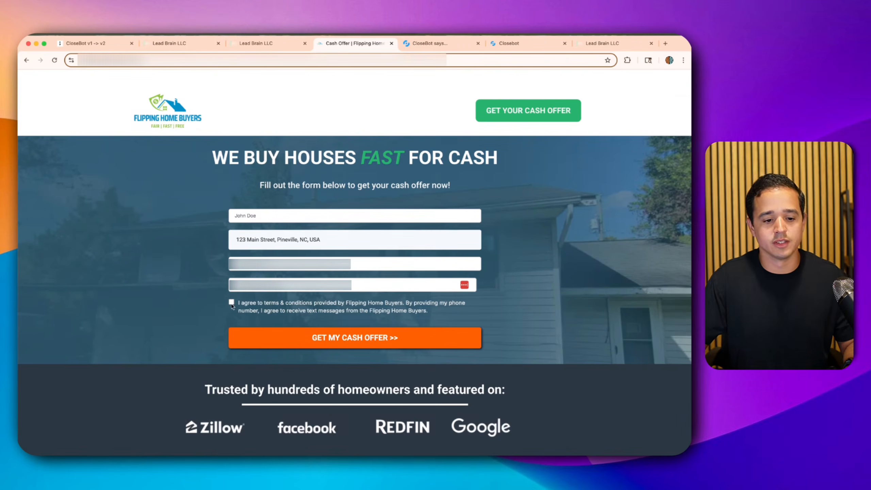
click(264, 332)
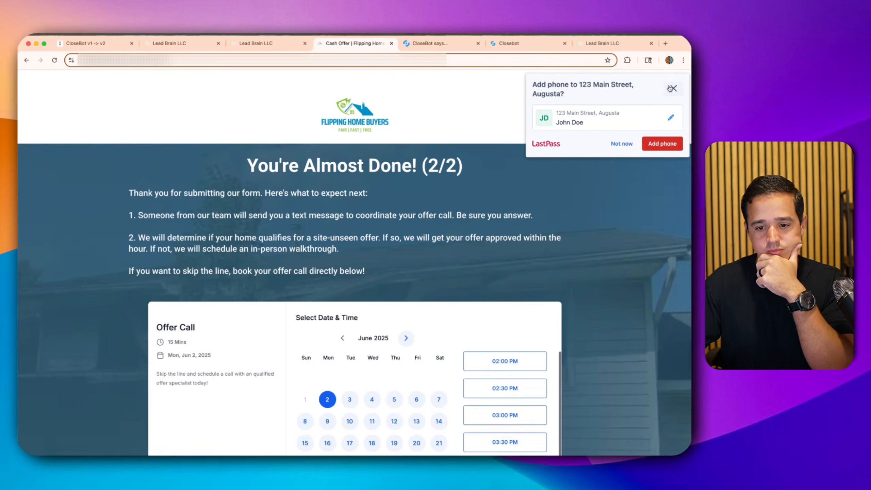
- Dismiss the password-manager prompt, look over the 'You're Almost Done! (2/2)' booking page, and return to Lead Brain
click(671, 88)
scroll(305, 335, down, 5)
scroll(295, 295, up, 1)
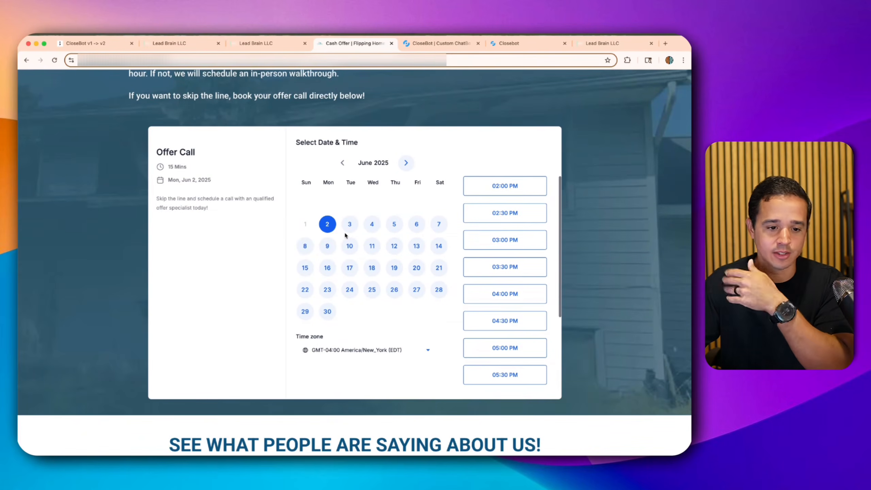
scroll(338, 226, up, 3)
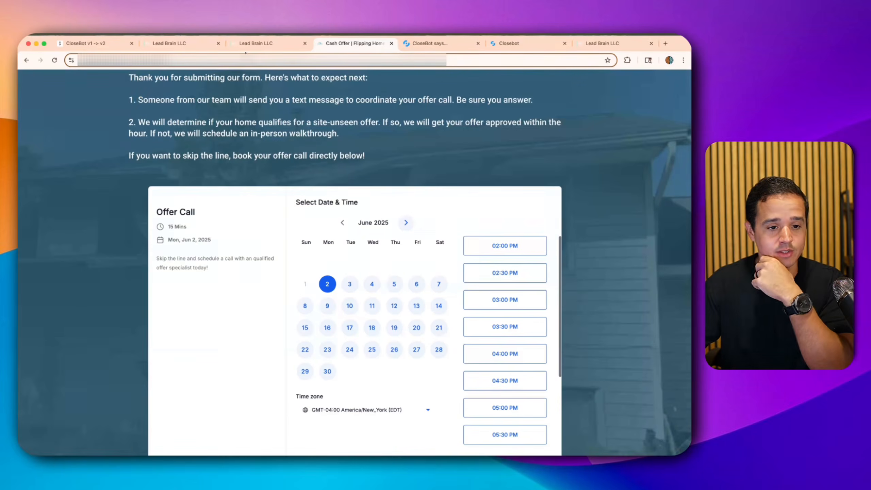
click(253, 43)
- Check the Conversations inbox, toggling between unread and all conversations
click(46, 151)
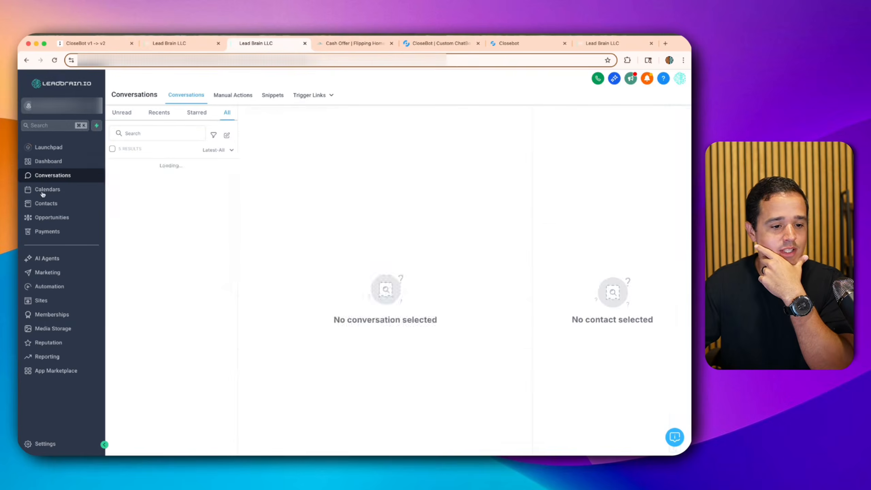
click(130, 117)
click(224, 115)
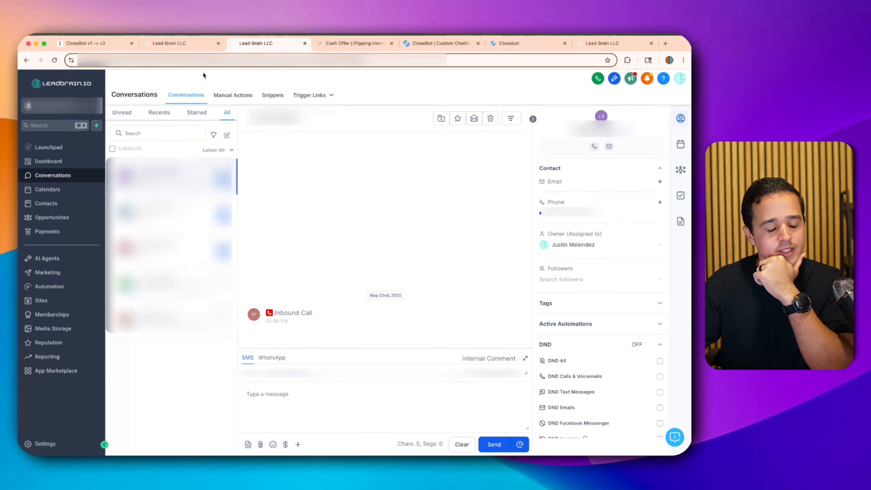
- In the second Lead Brain tab, browse Automation > Workflows into the Lead Brain folder
click(201, 44)
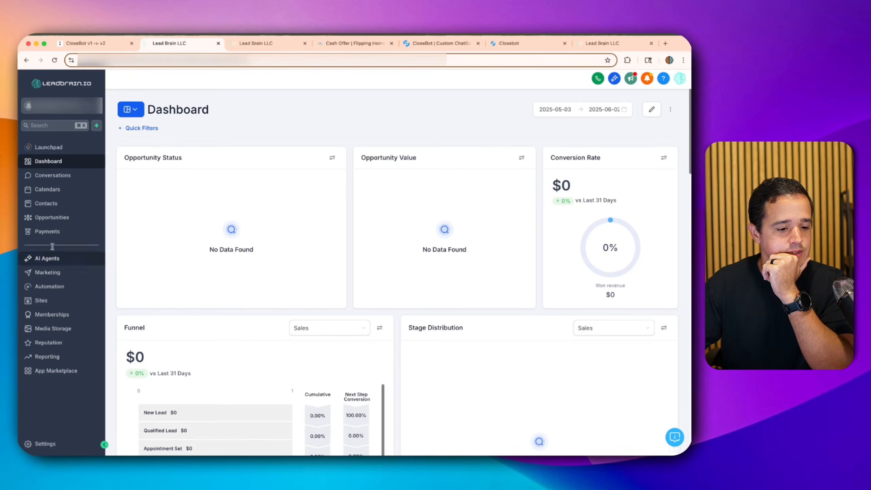
click(49, 286)
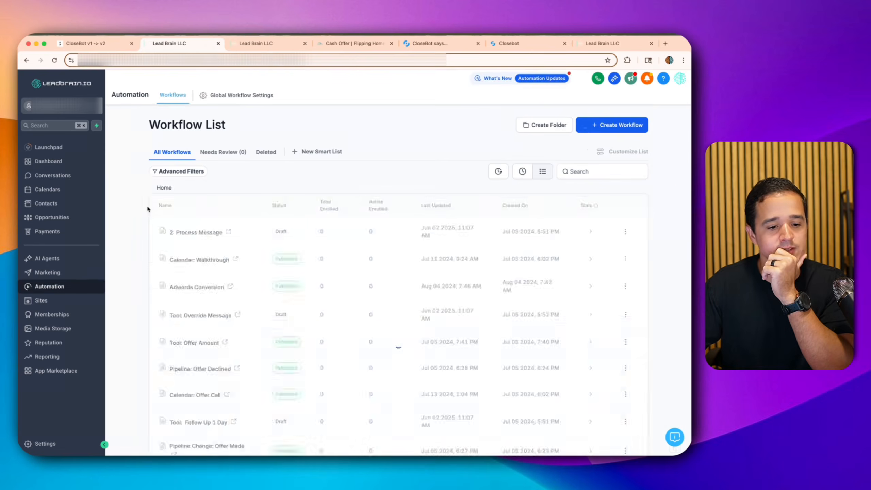
click(175, 222)
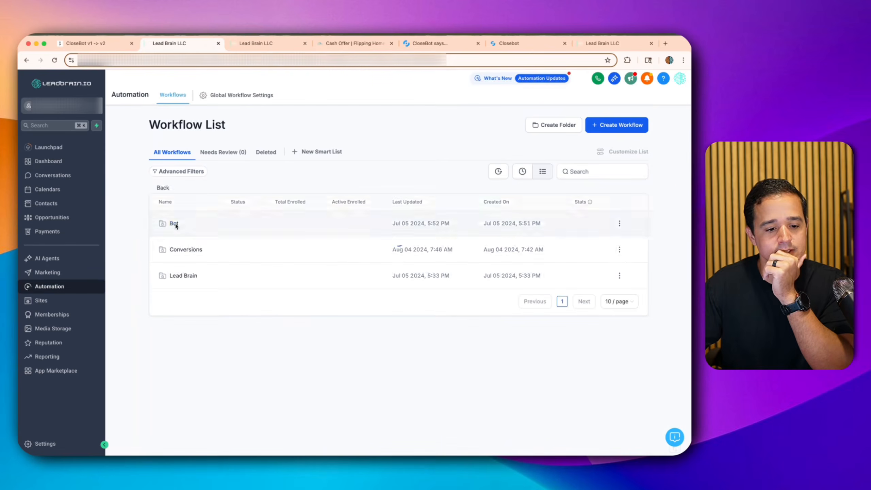
click(163, 187)
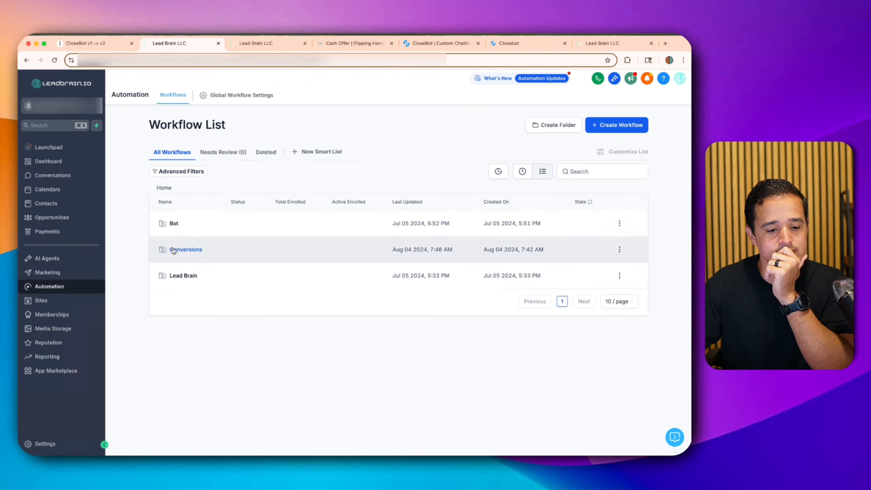
click(183, 275)
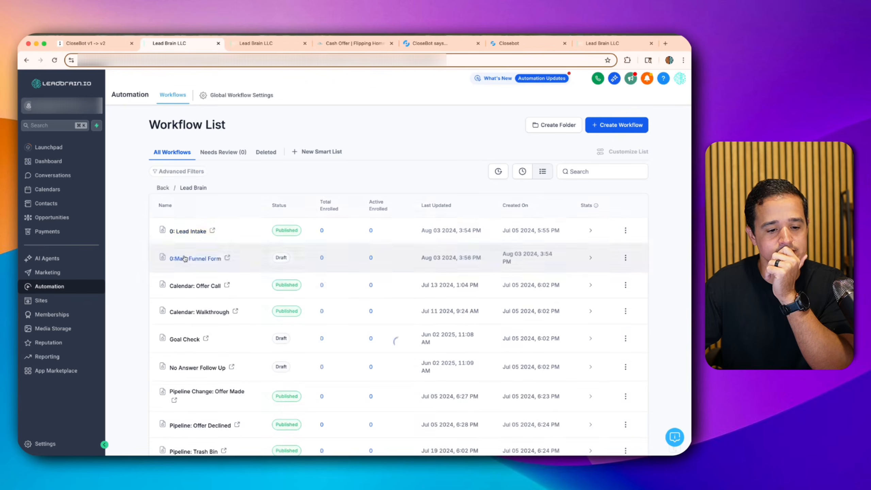
- Review 0: Lead Intake's execution logs and enrollment history, then open 0:Main Funnel Form
click(188, 231)
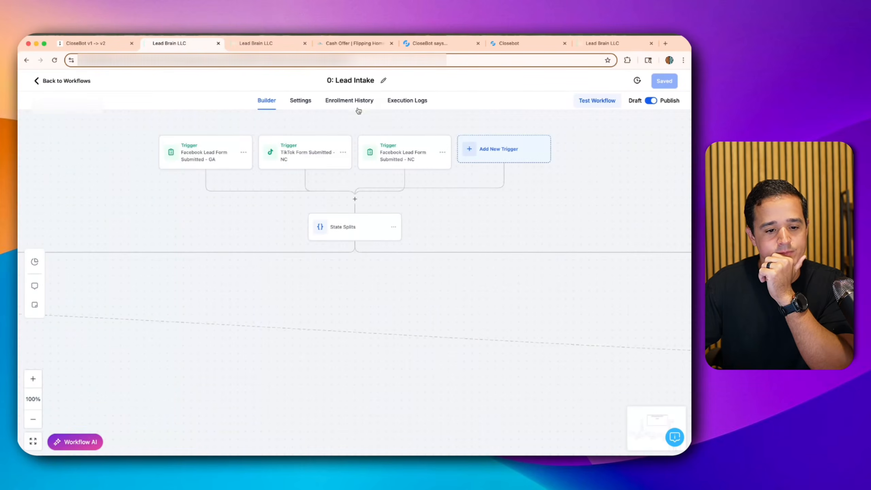
click(389, 100)
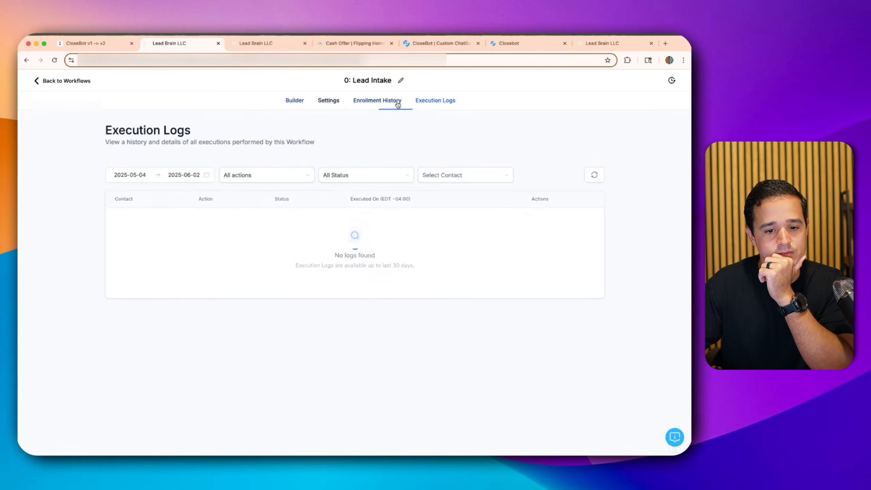
click(365, 103)
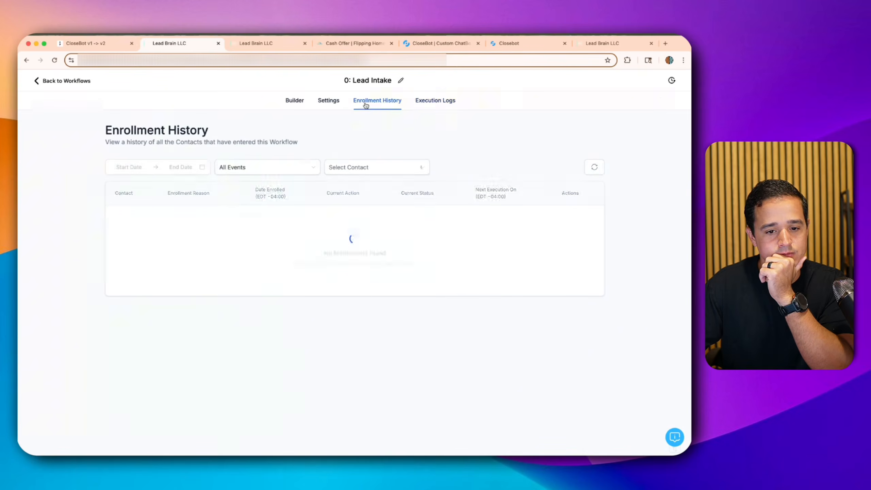
click(276, 45)
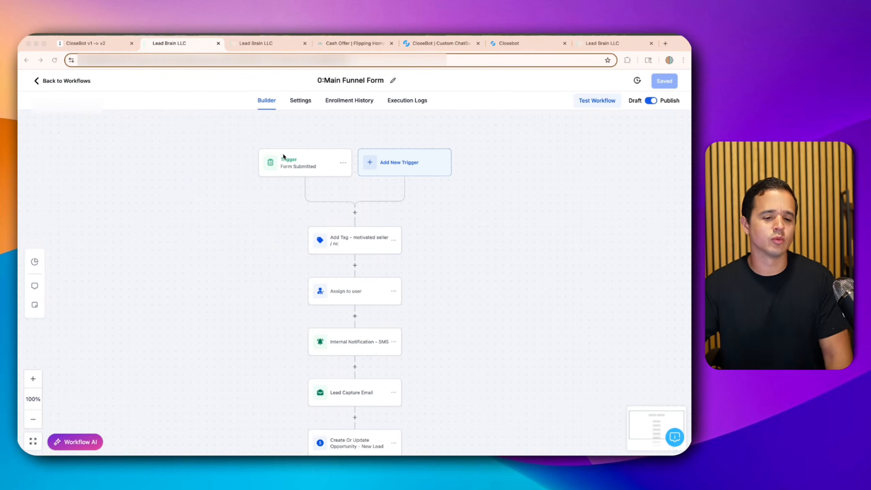
- Inspect the Bot override message step's Update Contact Field settings, cancel, and go back to the workflow list
scroll(289, 157, down, 5)
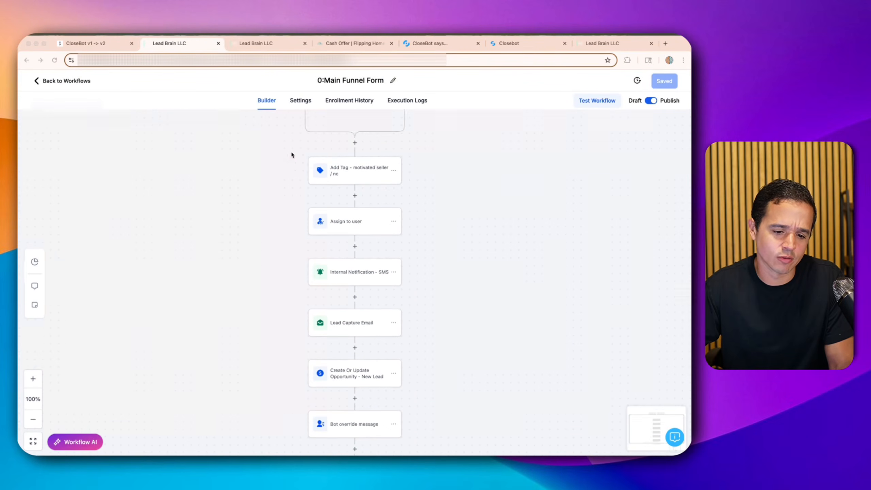
scroll(316, 298, down, 2)
click(354, 392)
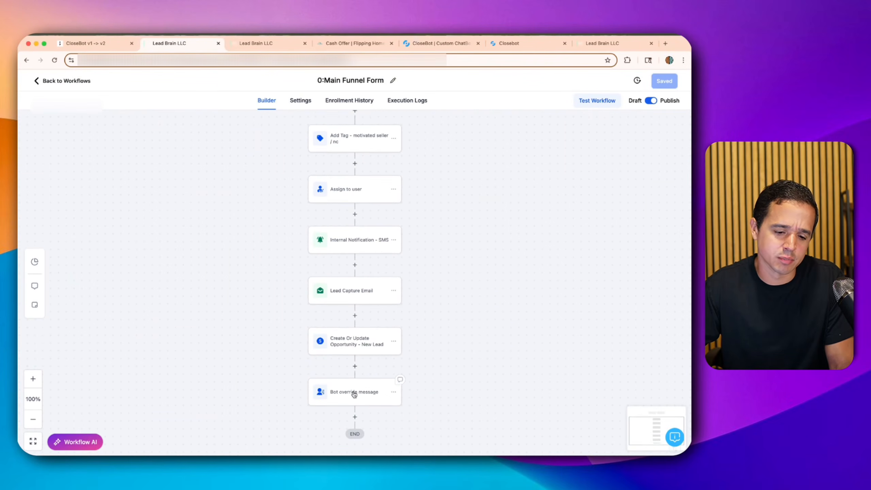
click(354, 394)
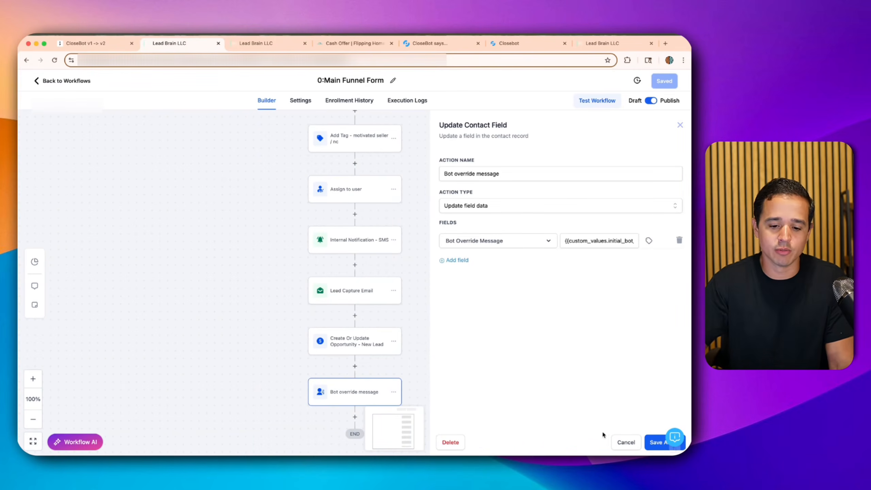
click(623, 444)
click(52, 80)
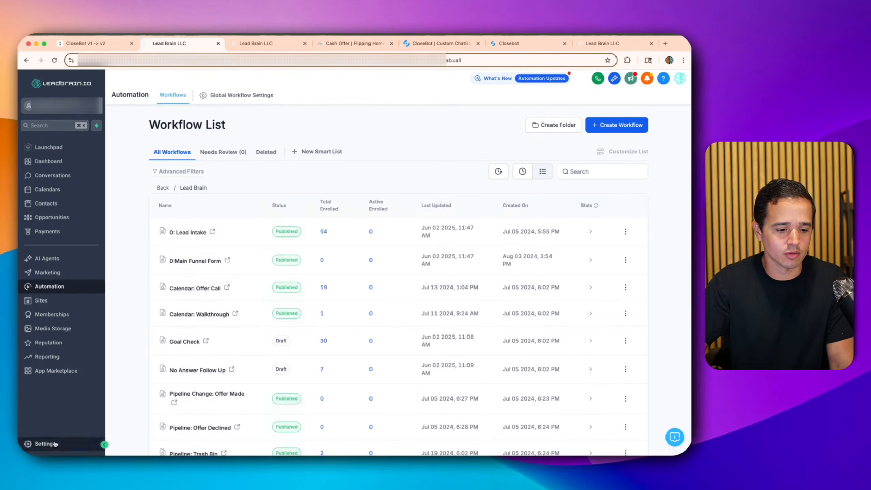
- Search Custom Values for 'bot' and select the Initial Bot Message value
click(43, 443)
click(58, 428)
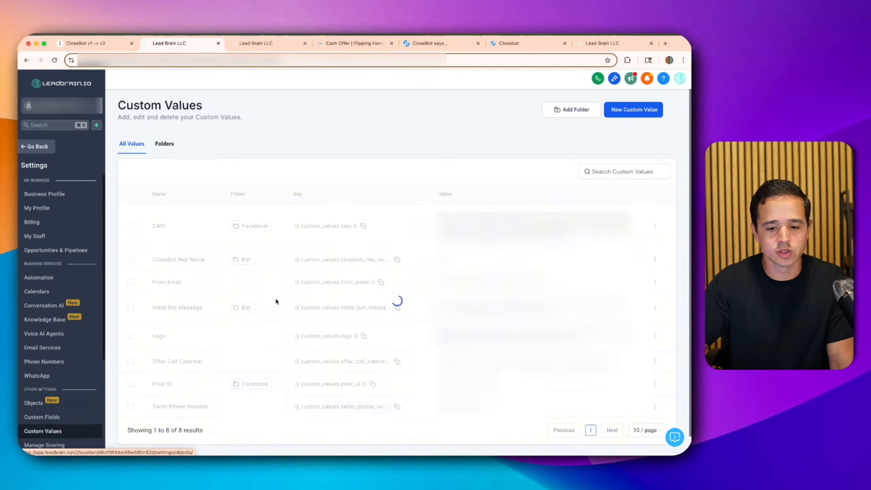
click(610, 168)
text(bot)
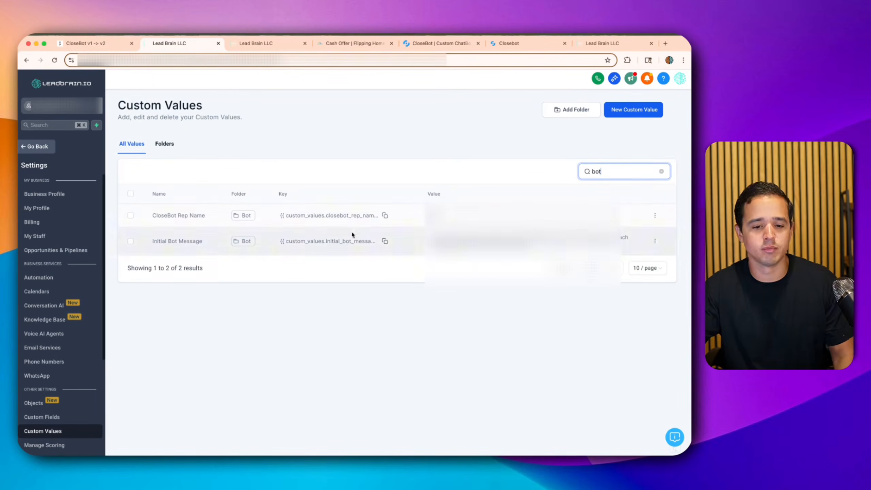
triple_click(558, 240)
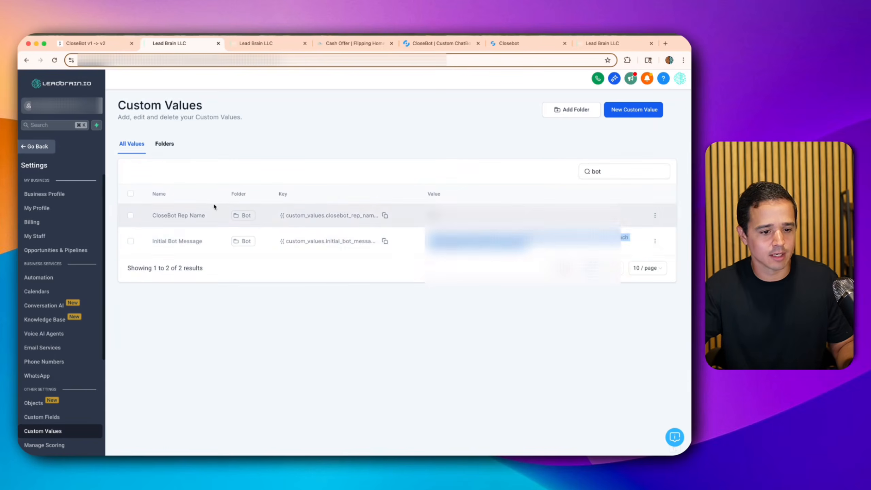
- Browse the workflow folders and open the Conversions folder
click(47, 148)
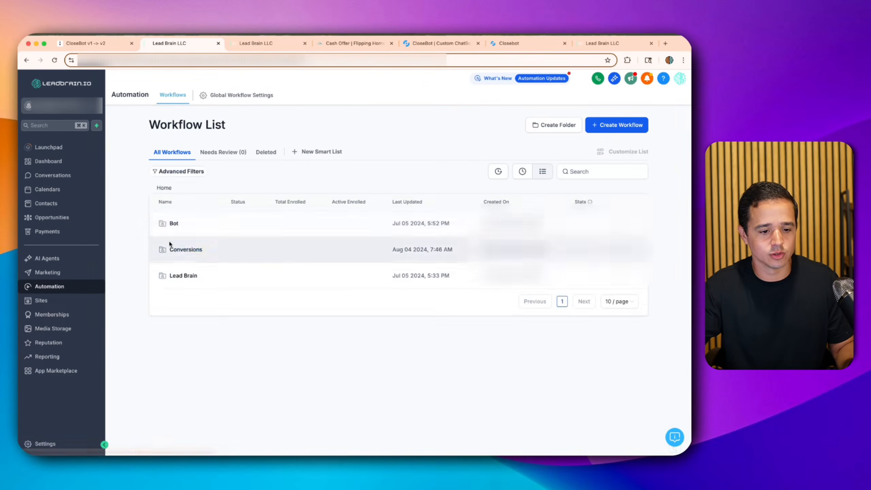
click(171, 224)
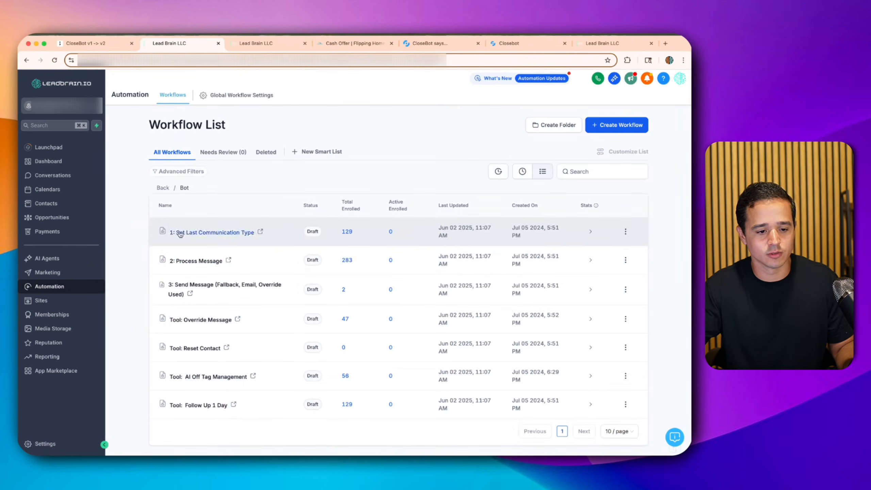
click(164, 190)
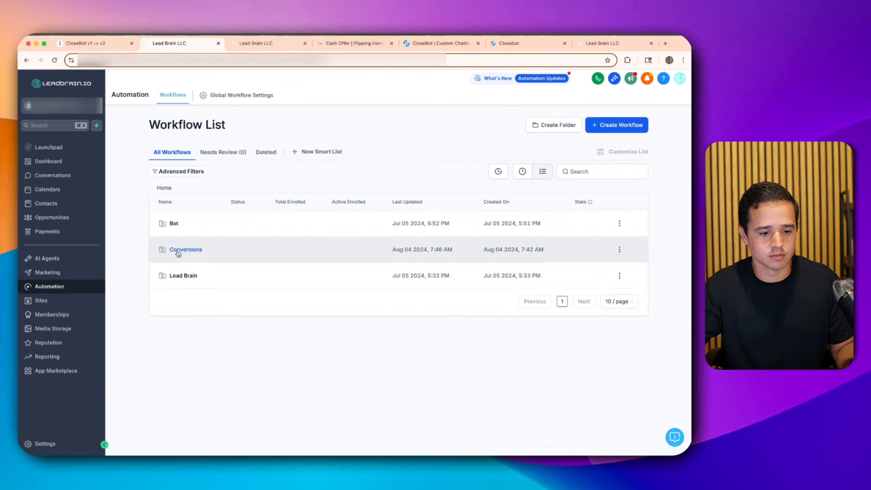
click(180, 274)
- In 0:Main Funnel Form, add a Send SMS step after the opportunity update
click(190, 260)
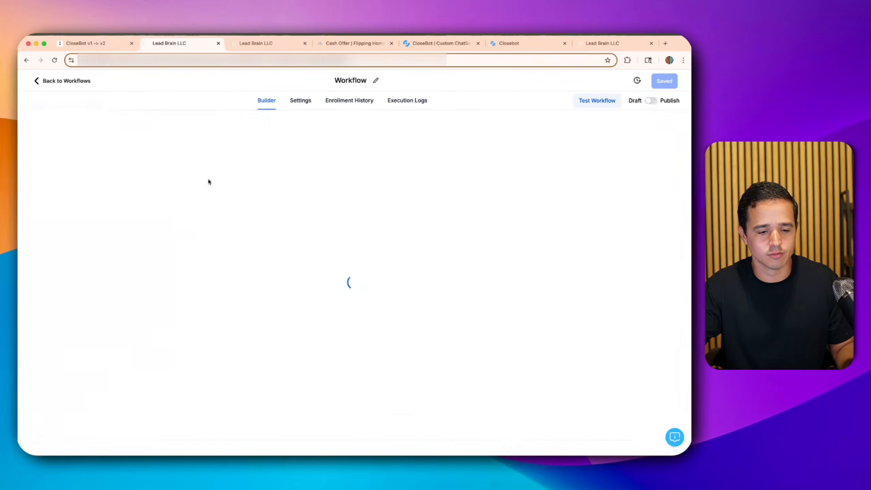
scroll(338, 242, down, 5)
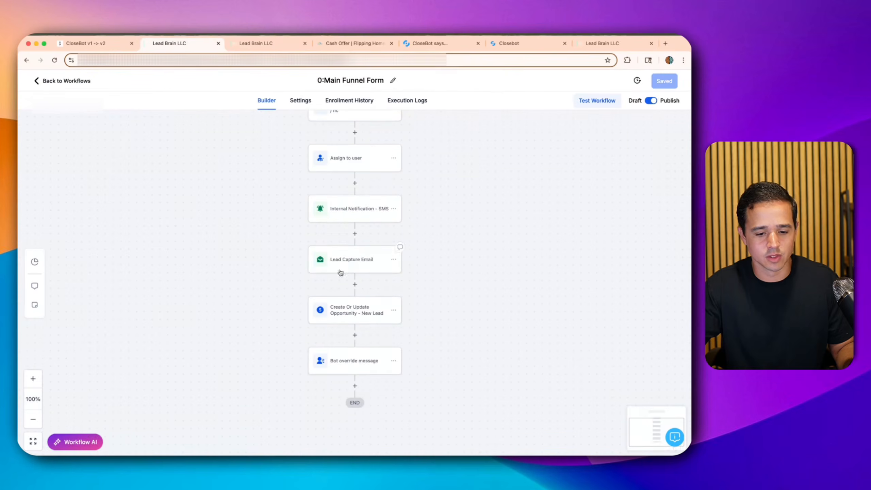
click(353, 329)
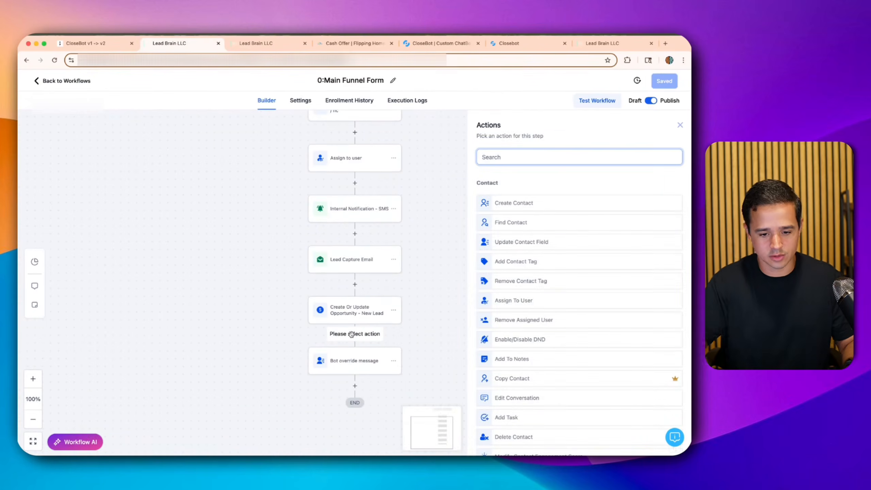
text(sms)
click(507, 199)
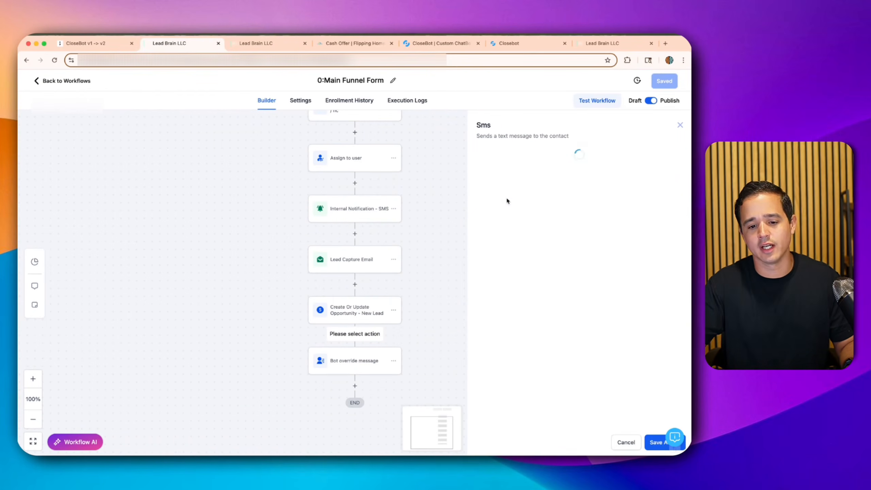
- Name it 'SMS - Initial SMS' with an intro message from Flipping Home Buyers ending in '!', and save
click(517, 187)
text(- In)
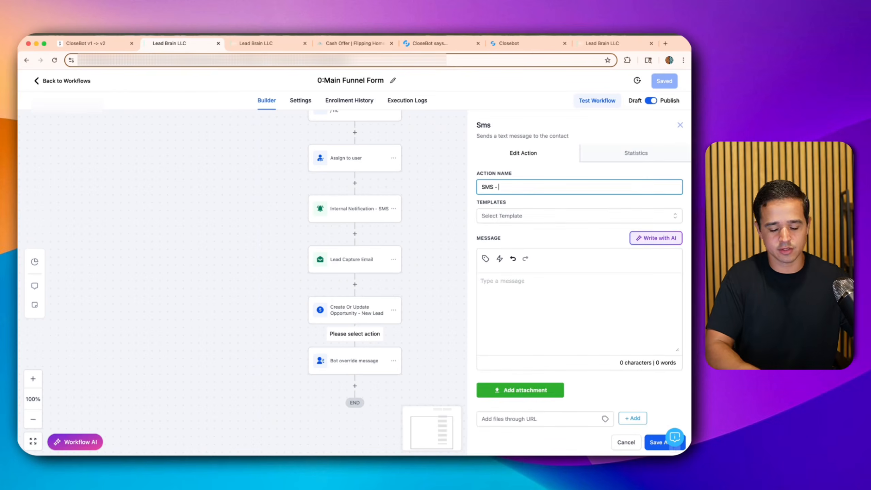
click(499, 296)
text(Hey the)
text(re is)
key(BackSpace)
key(BackSpace)
key(BackSpace)
key(BackSpace)
key(BackSpace)
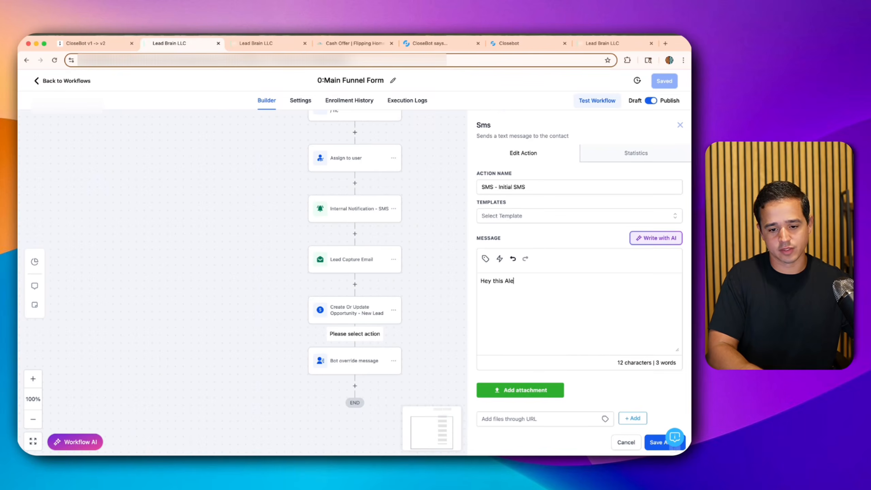
text(is Alex from Flip)
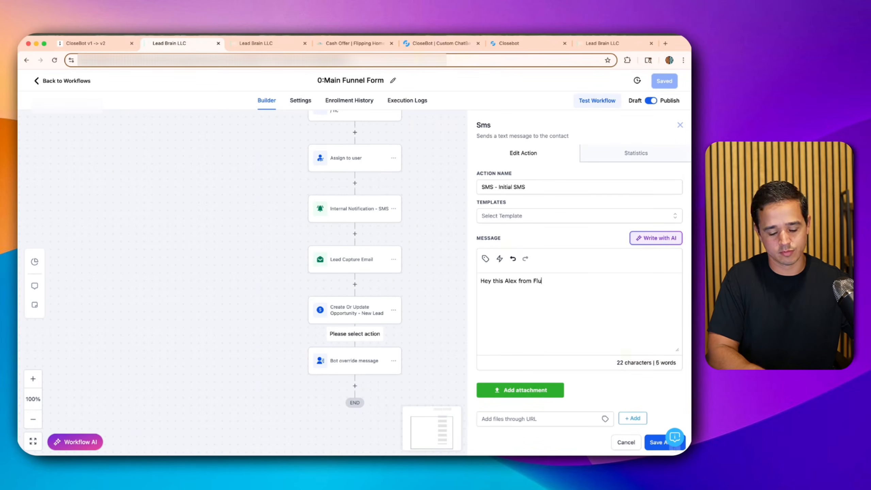
text(ping Home Buyers.)
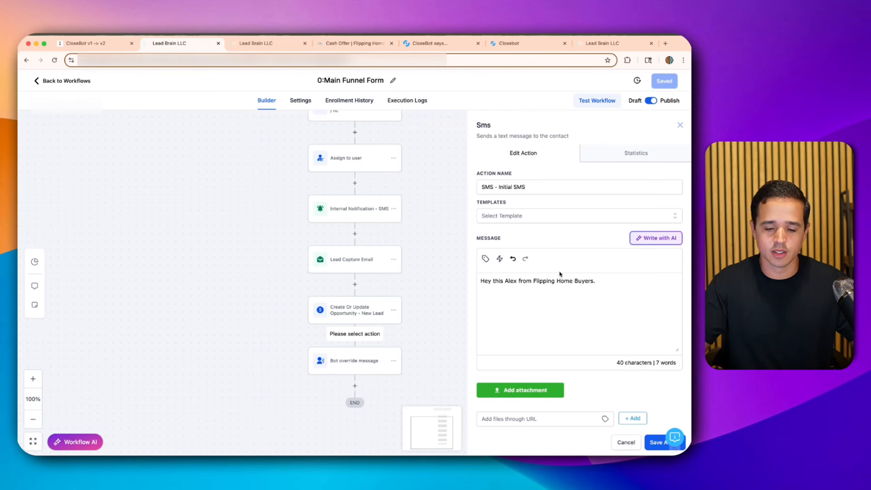
key(BackSpace)
text(!)
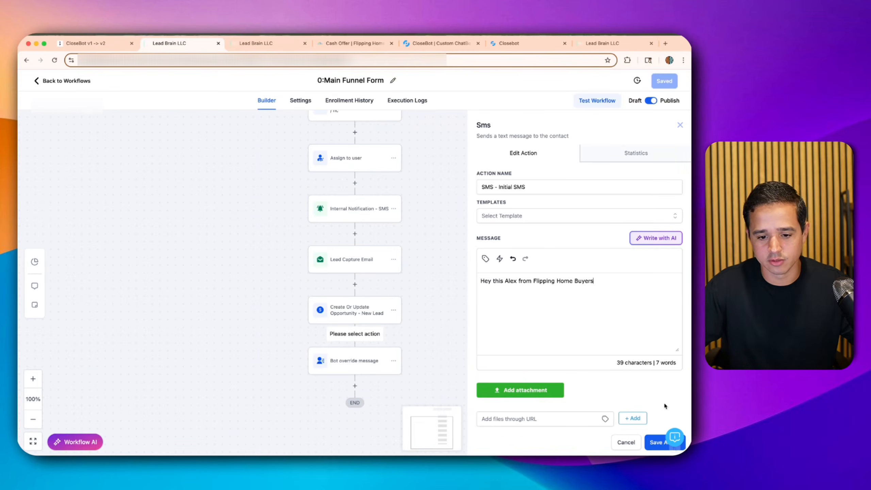
click(655, 442)
- Add a 'Wait 0.1' step lasting 0.1 minutes below the SMS step
click(354, 385)
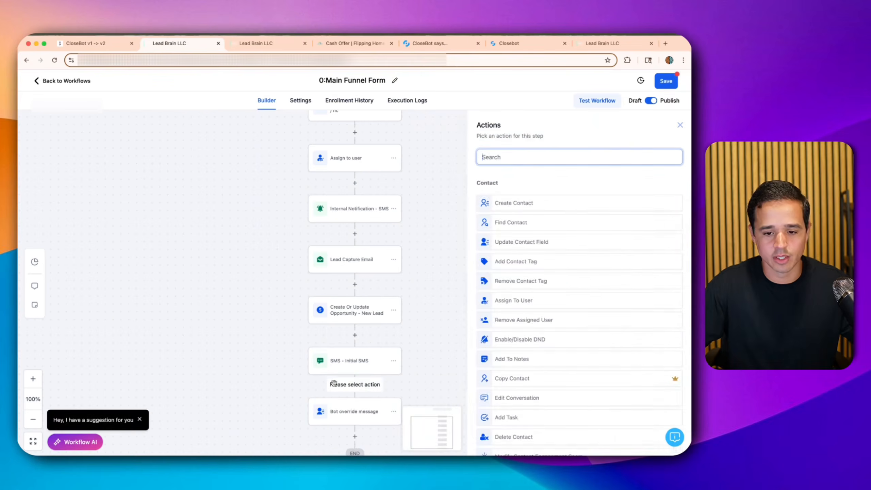
text(wait)
click(521, 206)
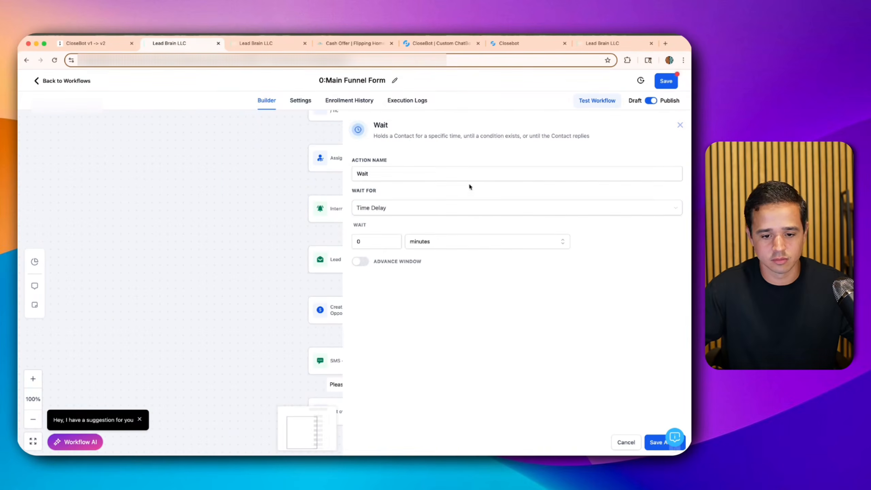
click(413, 175)
text(0.1)
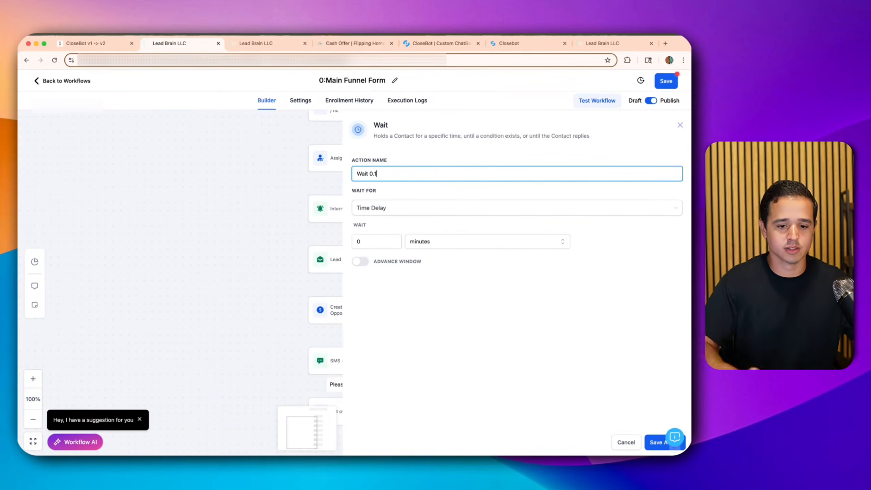
click(380, 243)
text(.1)
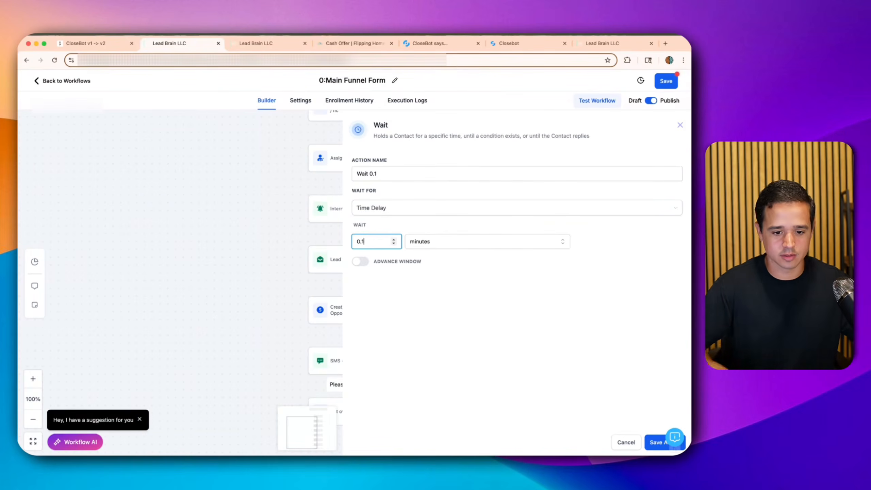
click(651, 443)
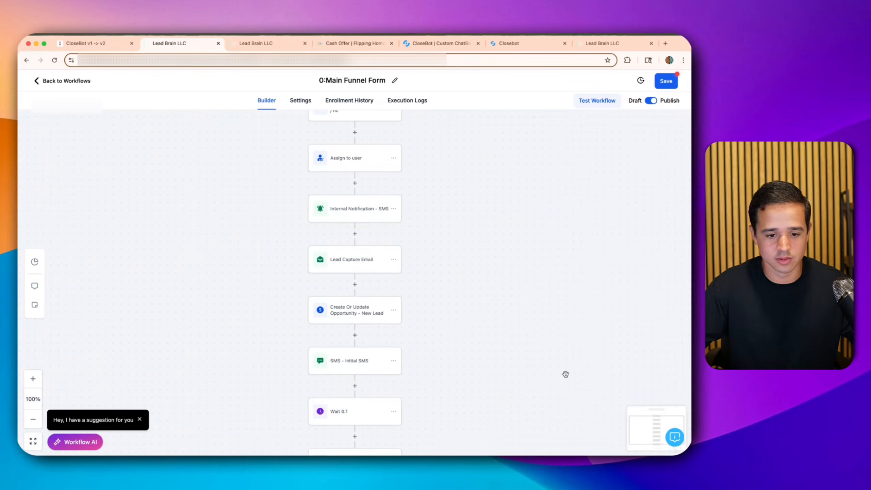
scroll(469, 359, down, 2)
- Add an 'SMS - Initial' step after Wait 0.1 with the pasted message asking for the lead's details
click(355, 401)
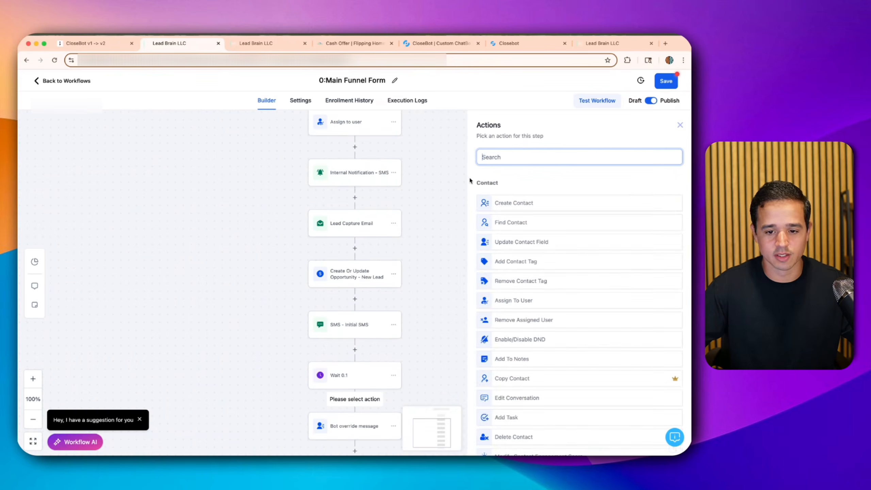
text(sms)
click(526, 201)
click(518, 188)
text(-)
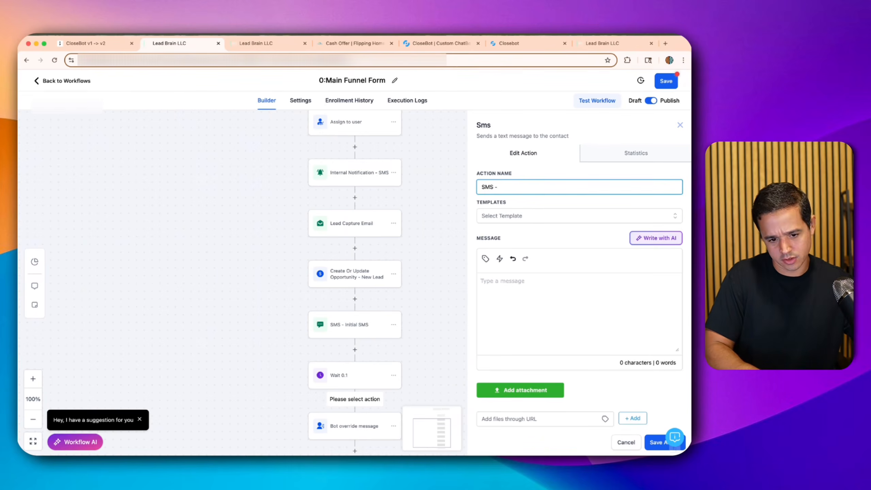
text( Initial)
click(537, 302)
key(super+v)
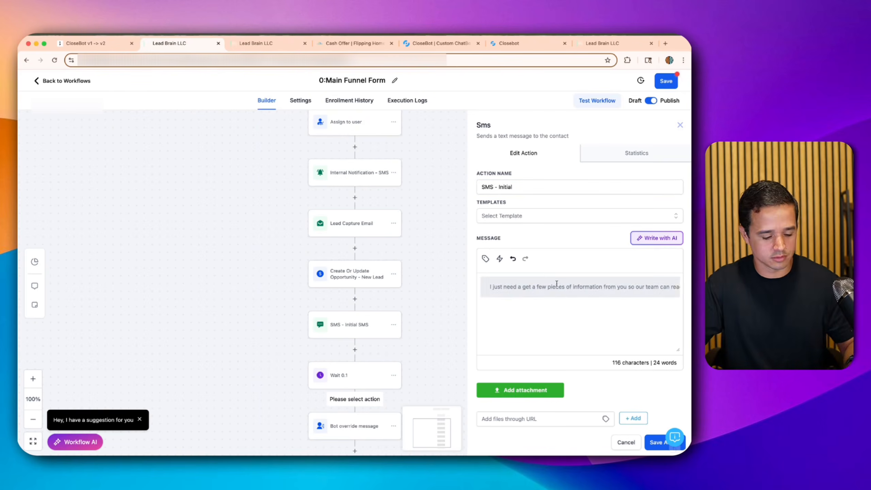
key(super+z)
click(110, 33)
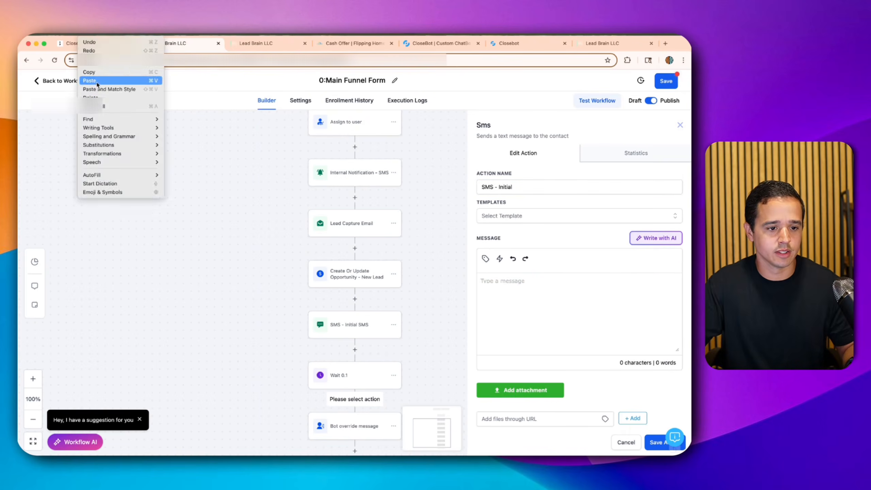
click(113, 81)
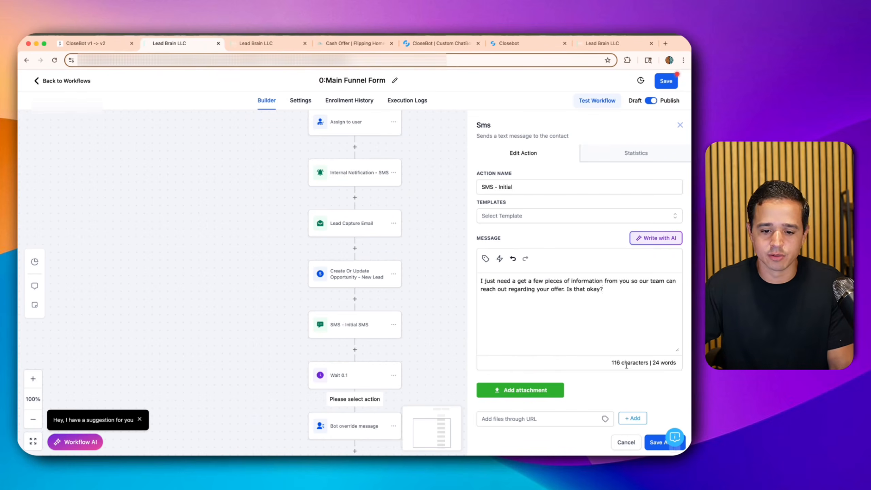
click(647, 449)
- Rename the first SMS step to 'SMS - Intro' and save it
click(357, 334)
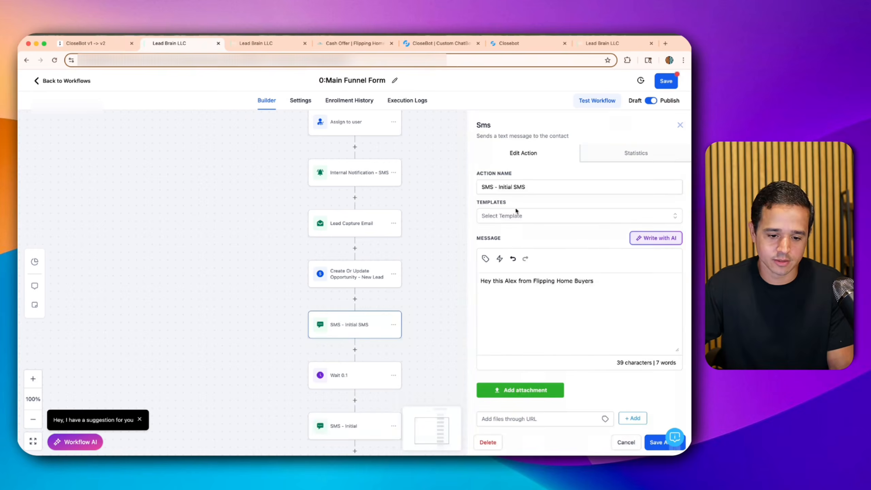
double_click(505, 187)
text(Intor)
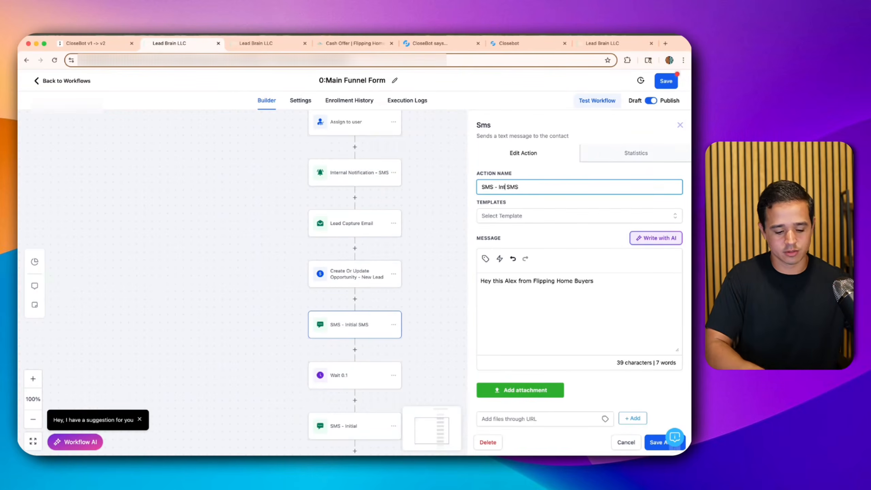
key(BackSpace)
key(BackSpace)
text(ro)
key(super+Right)
key(BackSpace)
key(BackSpace)
key(BackSpace)
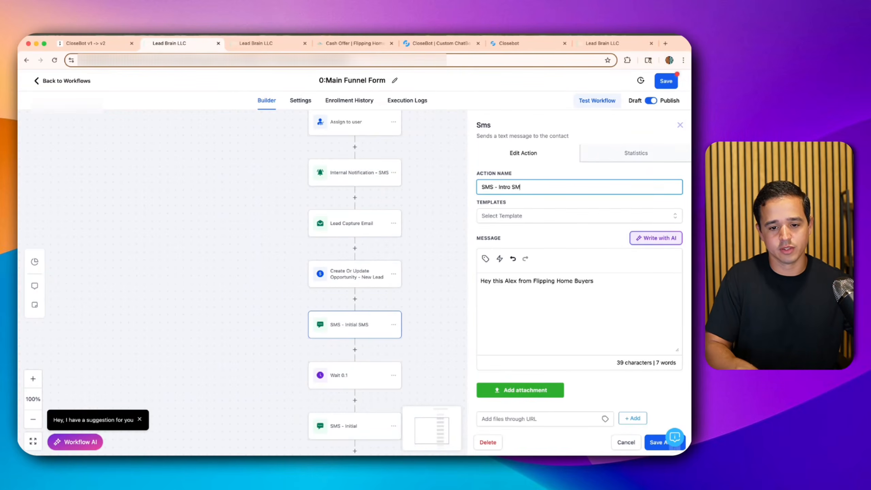
click(655, 442)
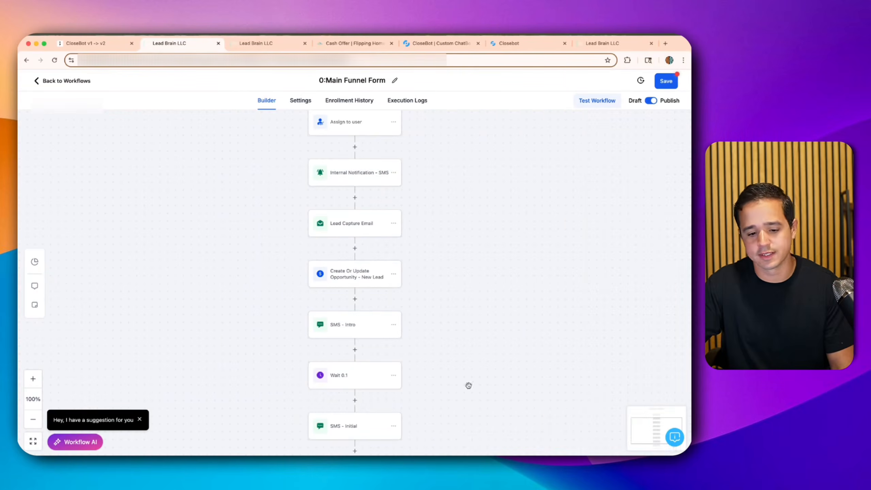
click(350, 399)
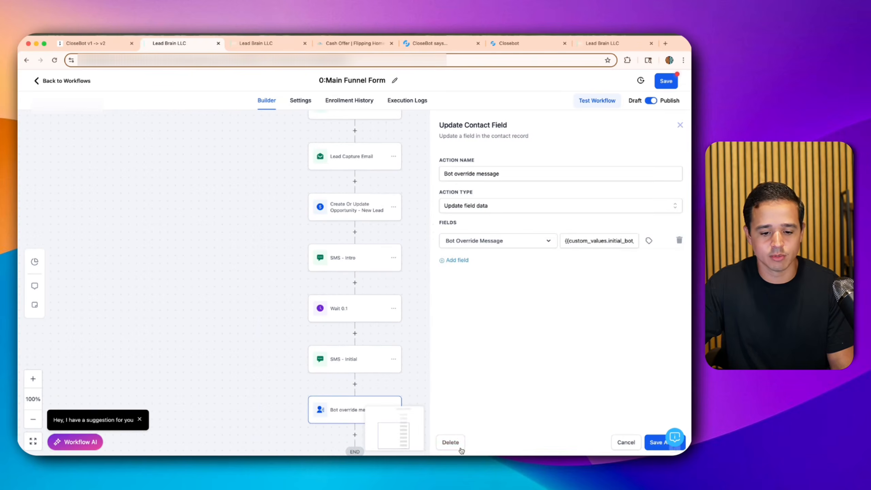
- Delete the Bot override message step and save the workflow
click(452, 443)
click(428, 288)
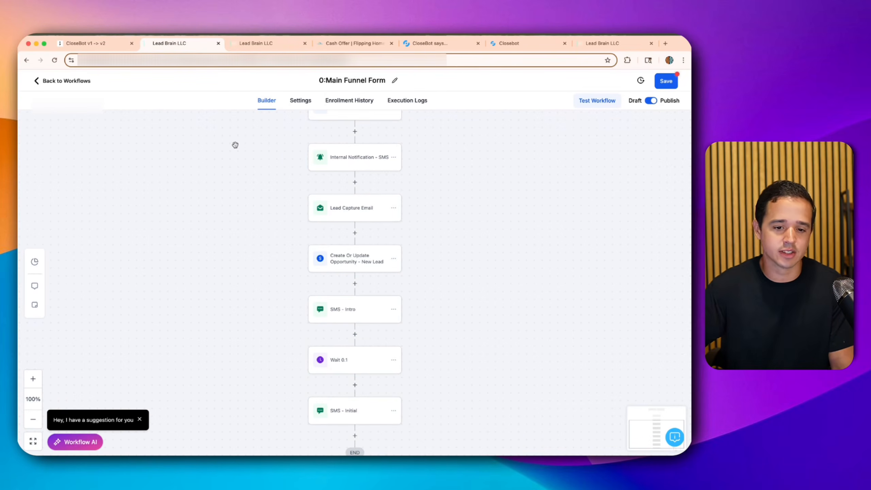
scroll(290, 161, down, 1)
click(673, 81)
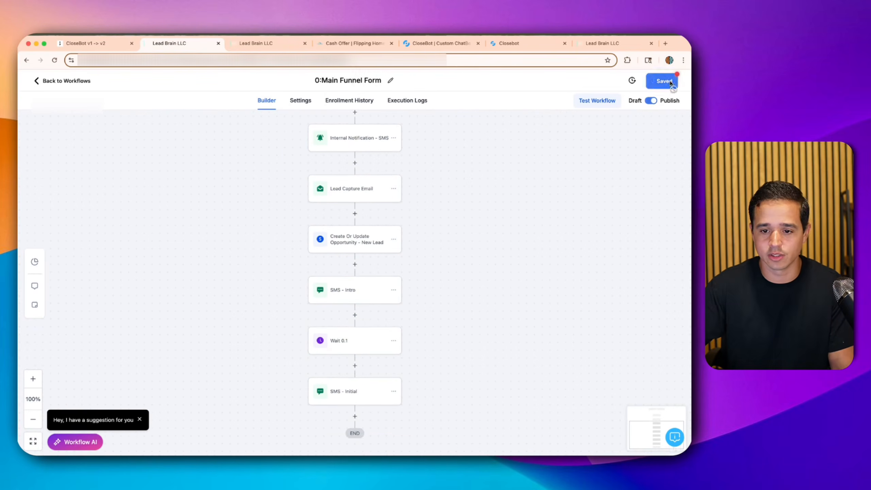
- Confirm the workflow fires on Form Submitted, then switch to the Conversations inbox
scroll(462, 258, up, 2)
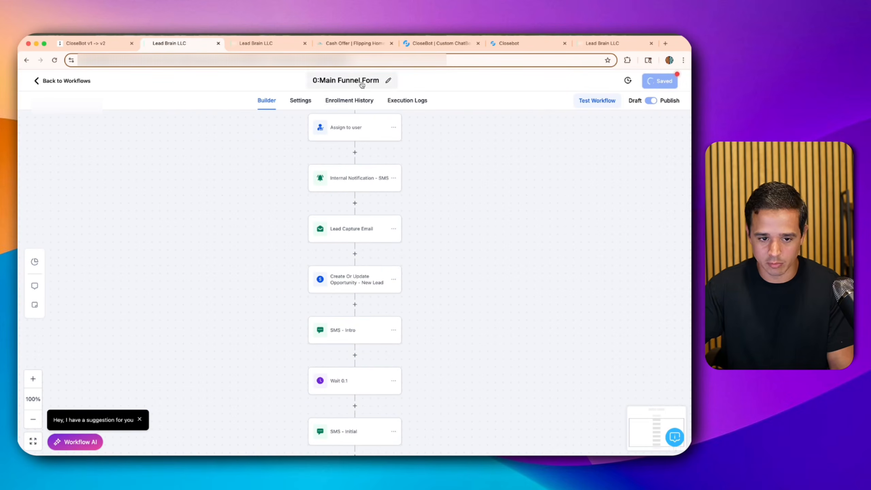
scroll(375, 197, up, 5)
scroll(341, 157, up, 4)
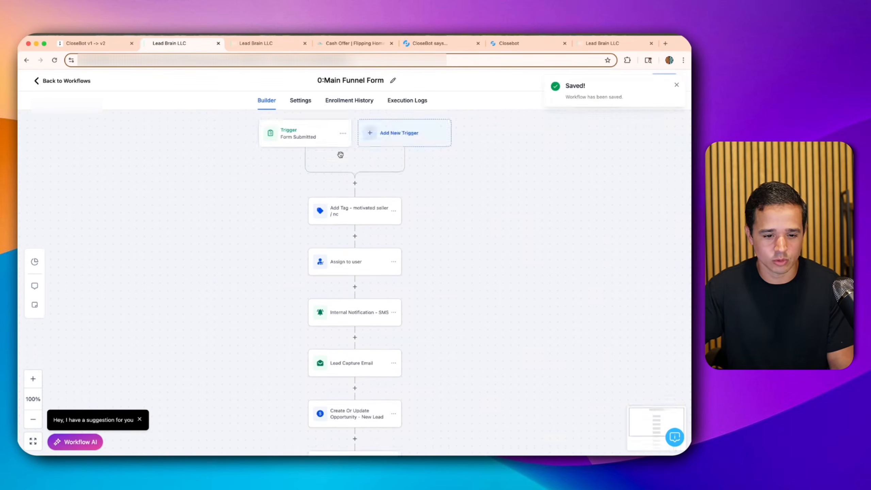
click(340, 157)
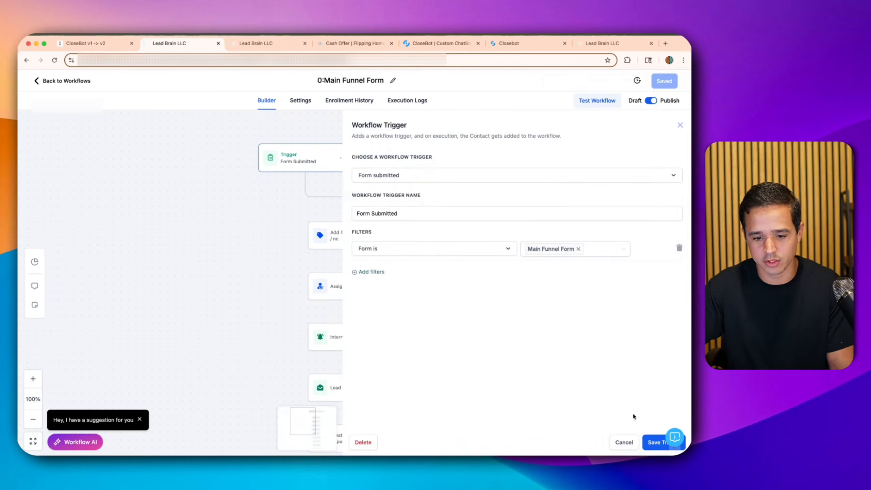
click(621, 441)
scroll(326, 195, down, 5)
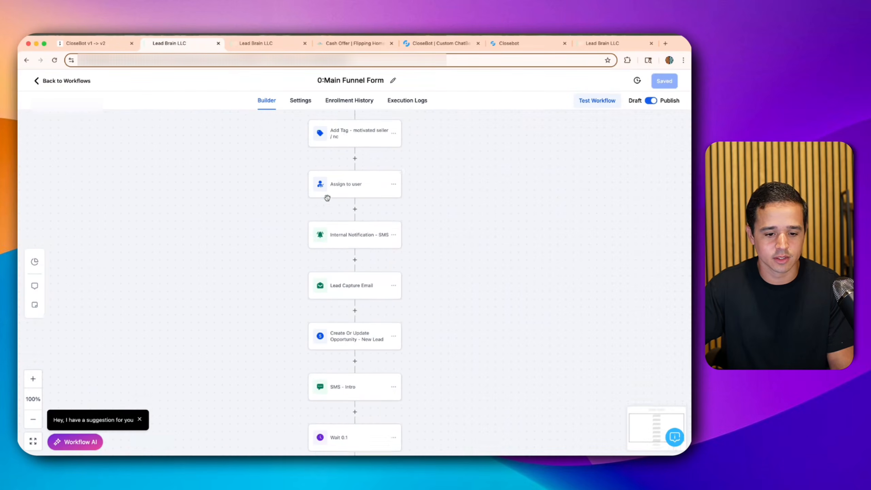
click(253, 43)
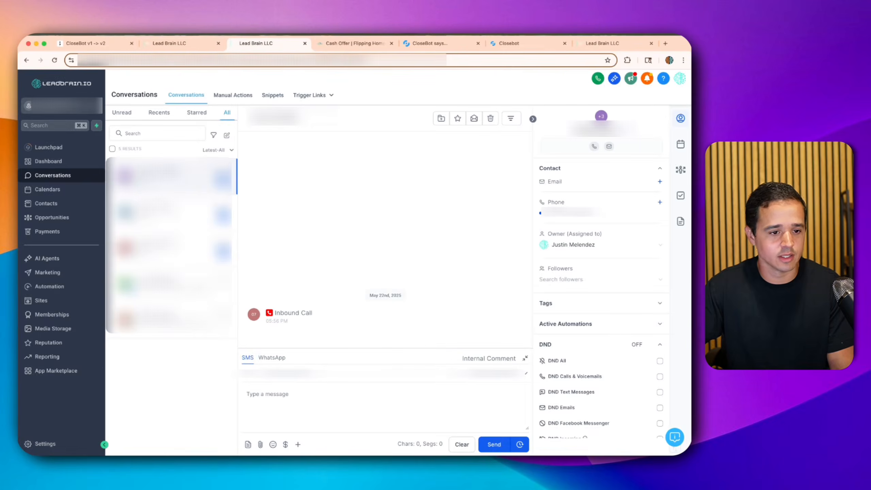
- Return to the cash-offer form, reload it, and dismiss the password-manager prompt
click(353, 44)
click(26, 60)
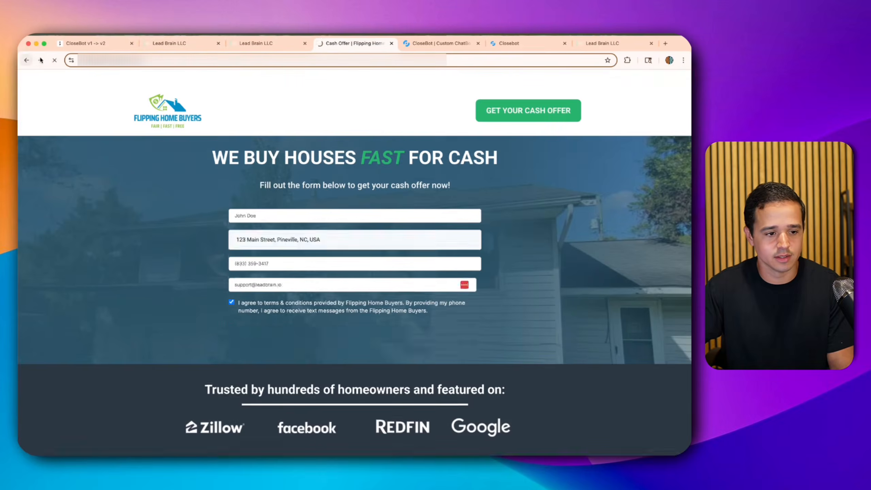
click(55, 60)
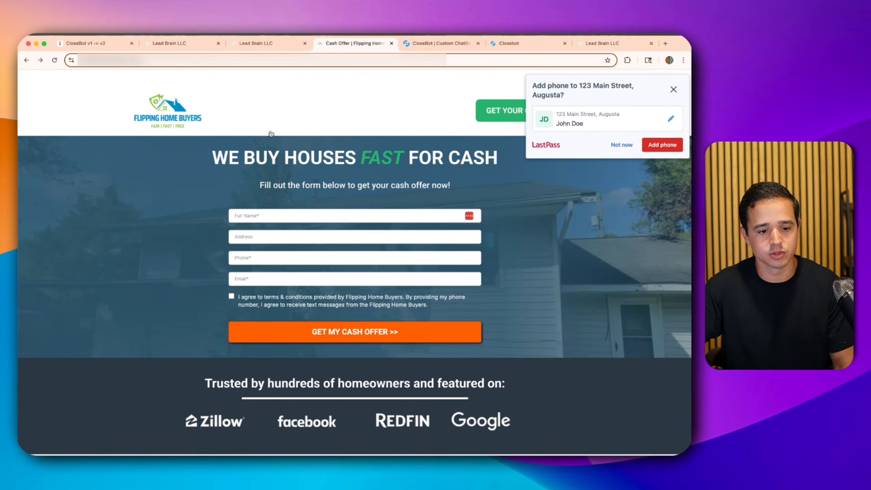
click(620, 144)
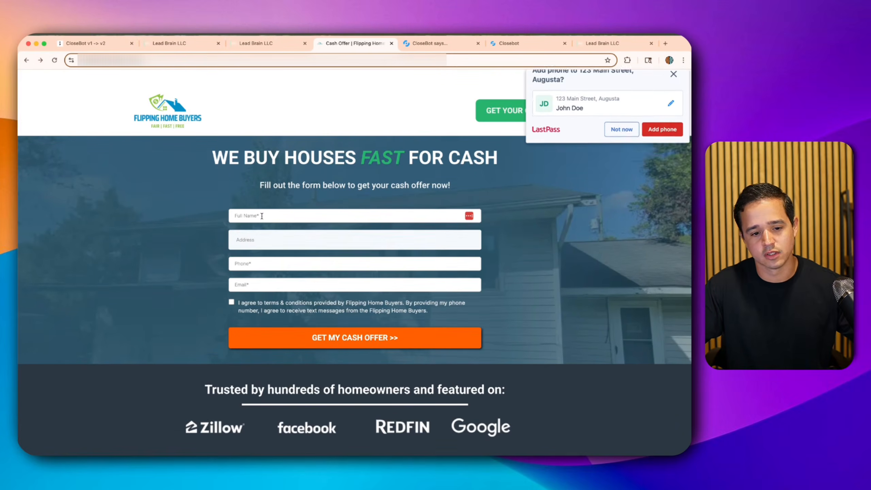
- Enter a test lead's name and pick the suggested street address
text(John Doe)
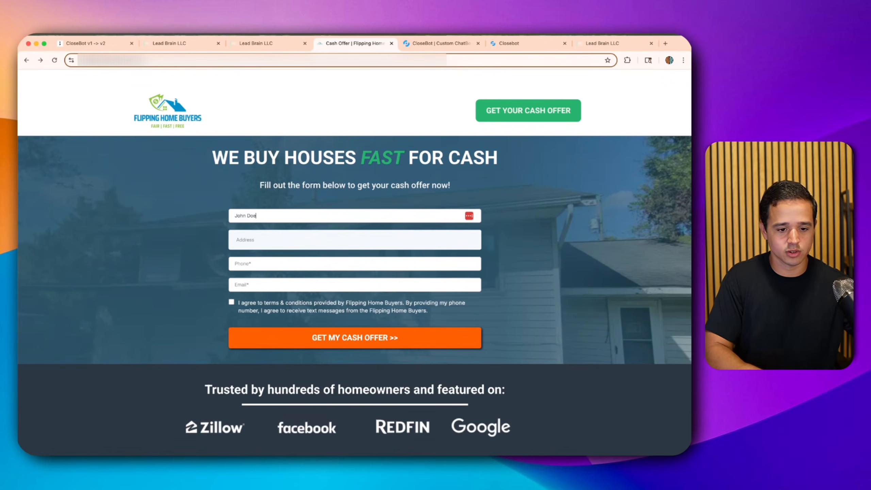
key(Tab)
text(13)
key(BackSpace)
text(23 main)
key(Down)
key(Return)
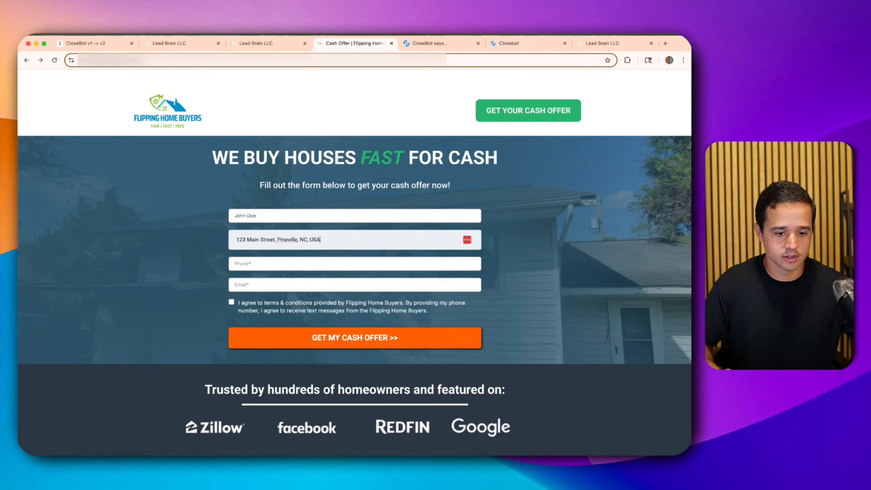
click(247, 258)
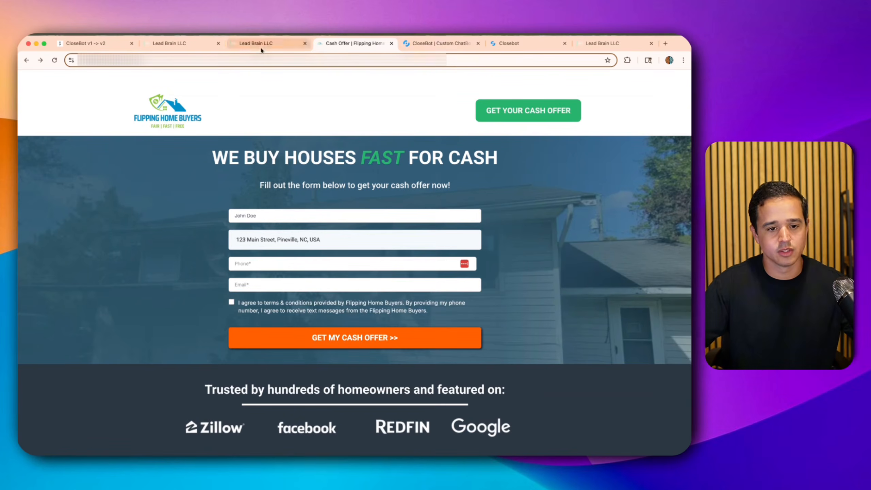
click(260, 49)
- Open Settings > Phone Numbers to view the managed numbers, then return to the cash-offer form
click(47, 443)
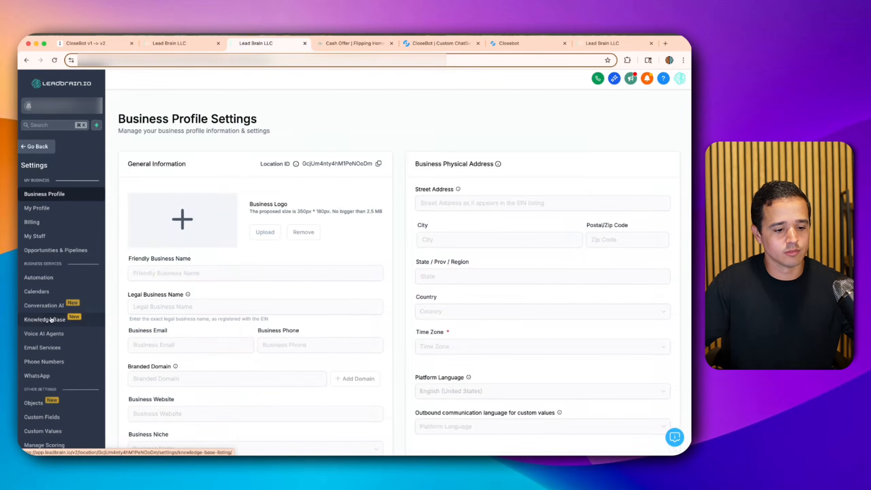
scroll(48, 422, down, 4)
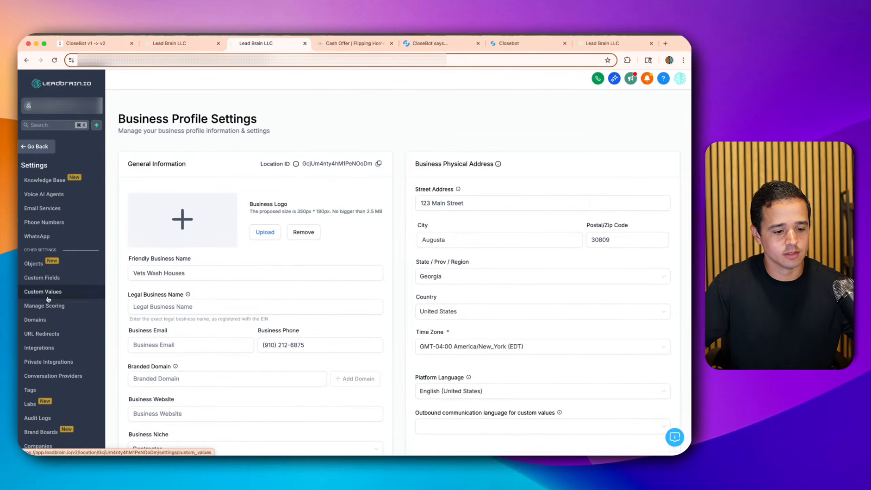
click(54, 219)
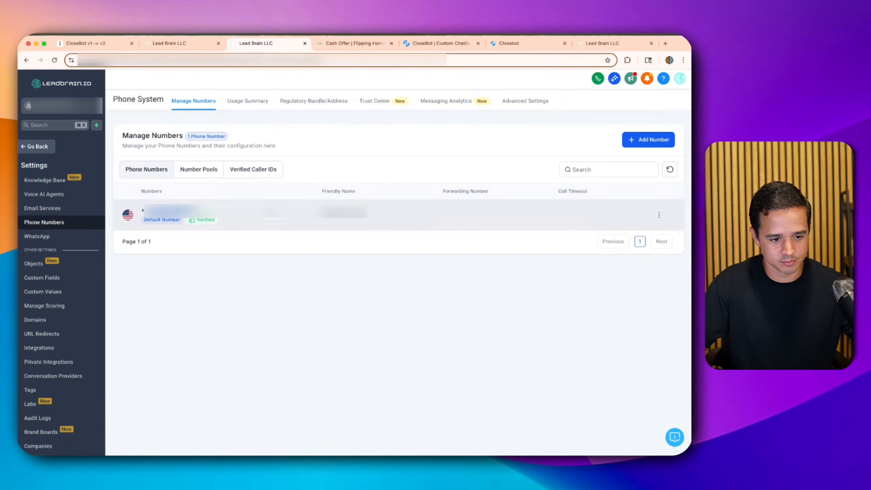
click(169, 42)
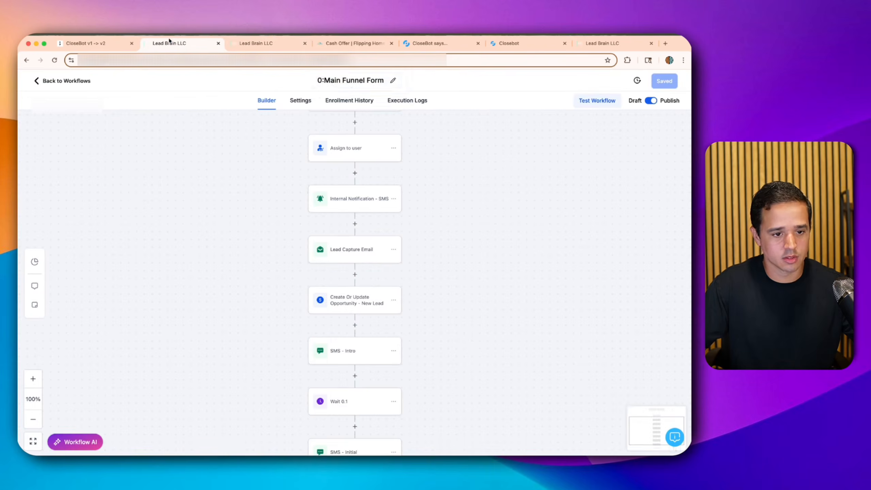
click(340, 44)
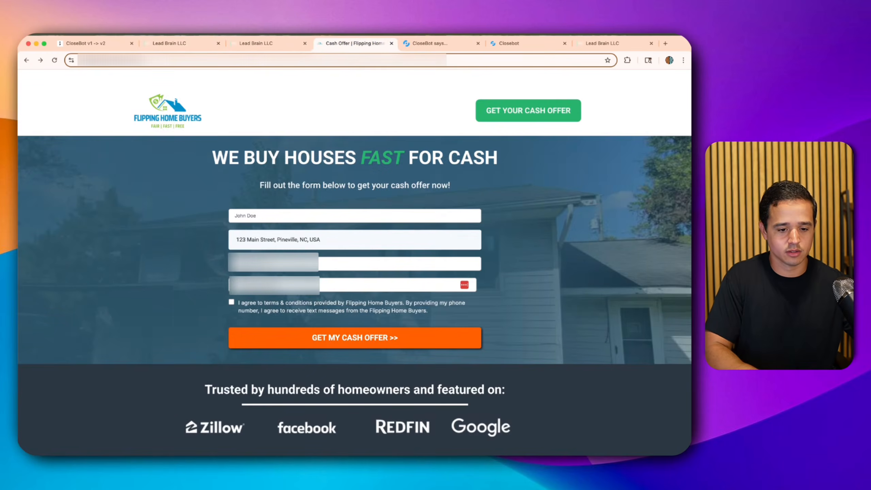
- Accept the terms, submit the second test lead's cash offer form, and return to LeadBrain
click(231, 301)
click(251, 343)
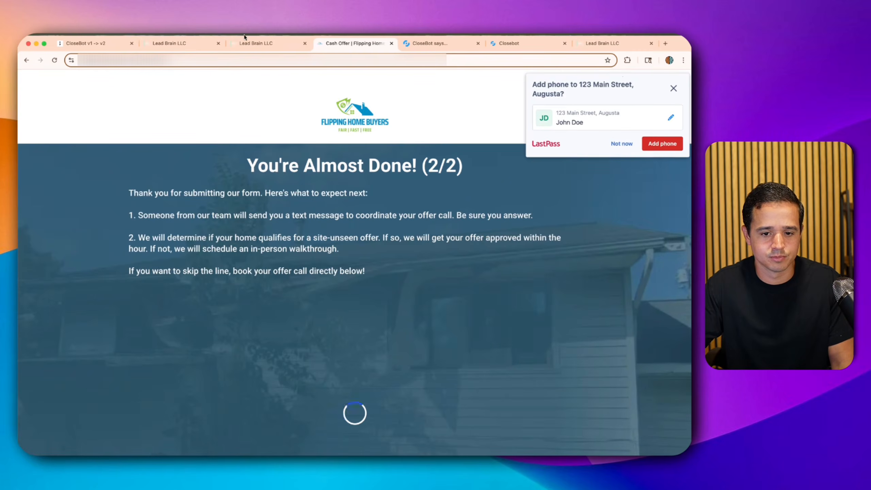
click(673, 88)
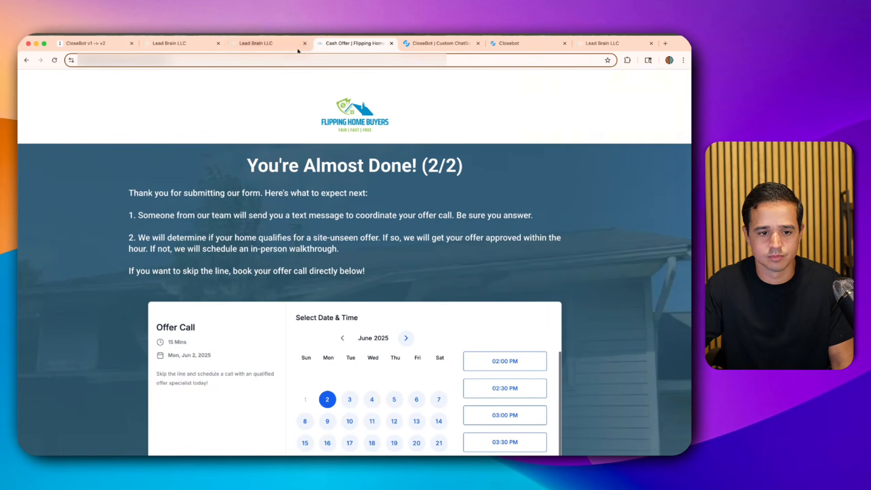
click(278, 48)
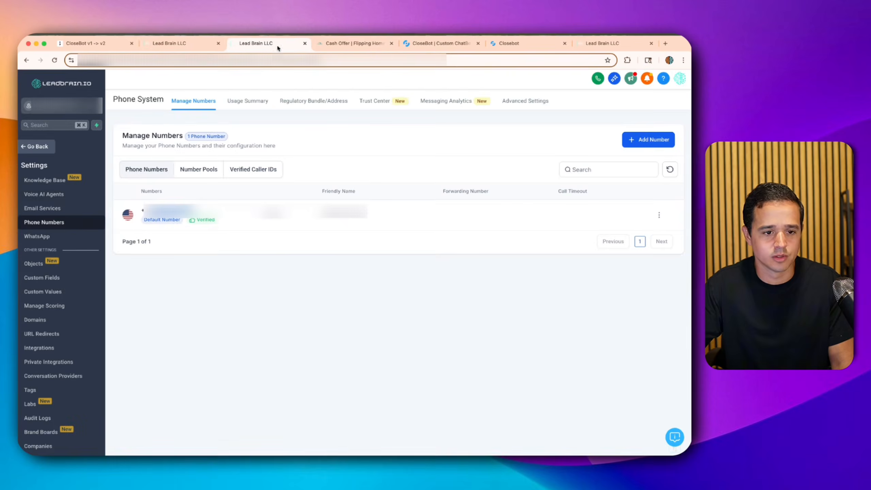
- Open the new lead's unread SMS conversation and reply 'yes' to the bot
click(34, 146)
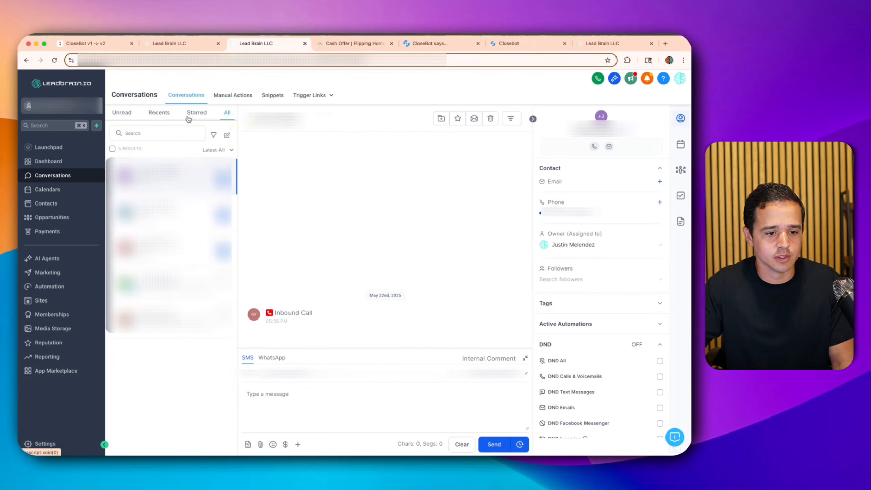
click(131, 114)
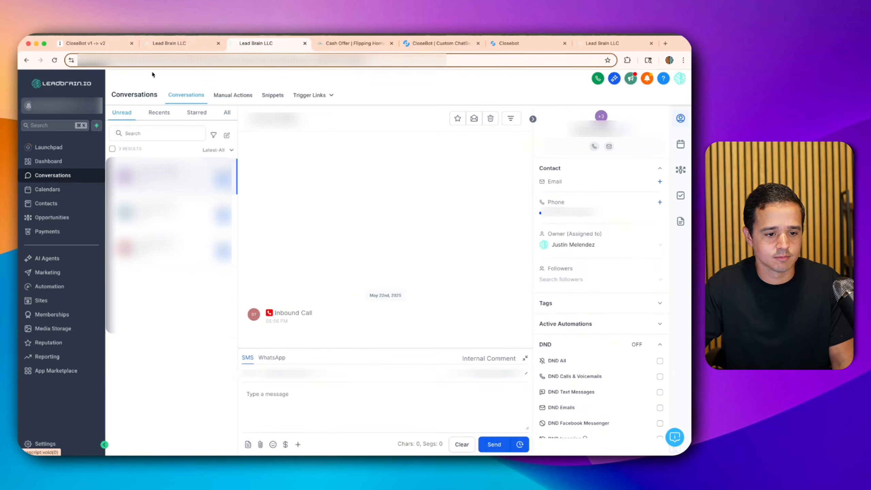
click(148, 176)
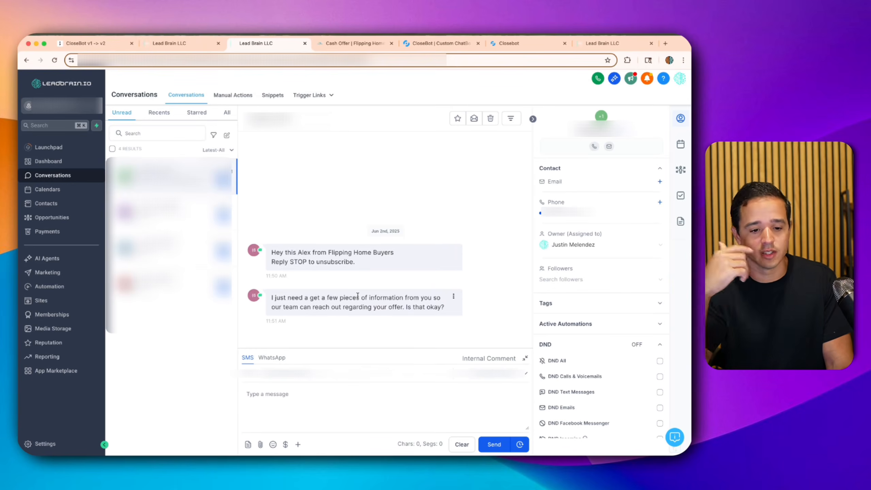
click(330, 410)
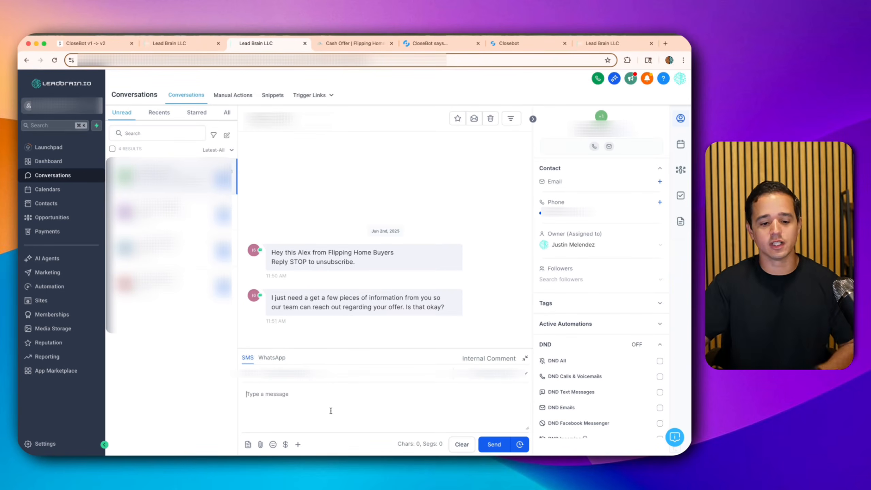
text(yes)
key(Return)
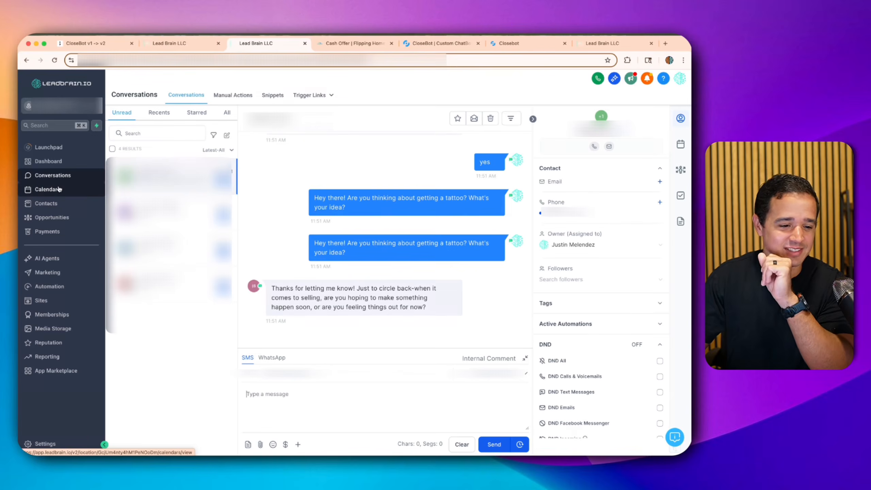
- Set the Bot Processing workflow back to Draft and confirm
click(52, 287)
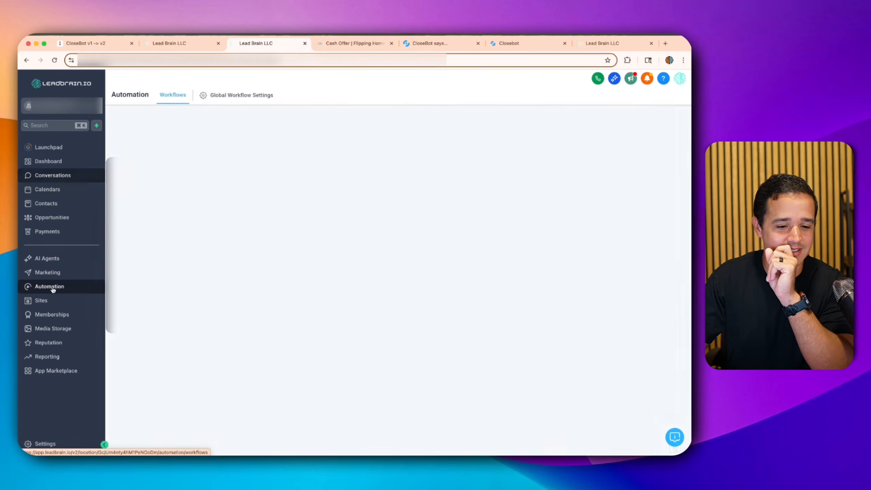
click(180, 249)
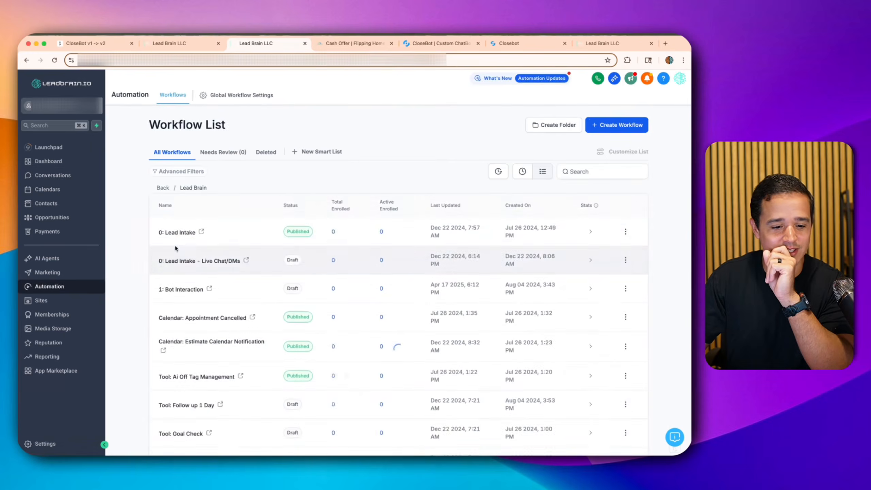
scroll(271, 282, down, 5)
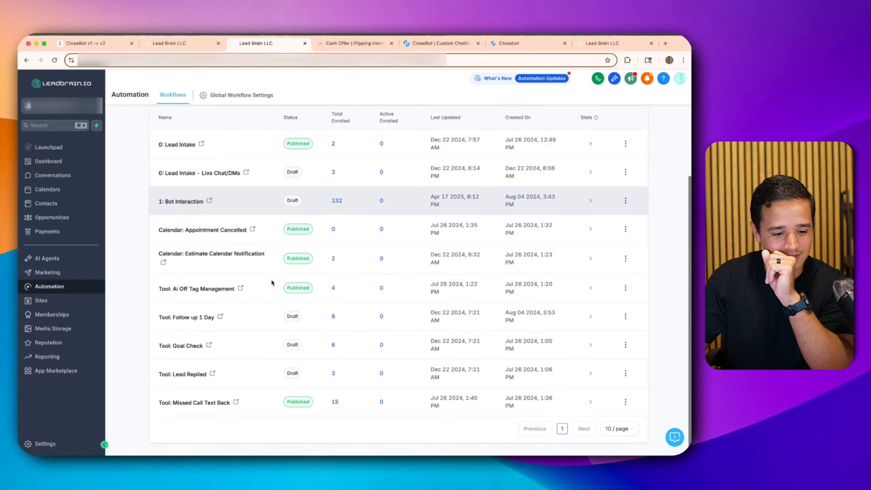
scroll(229, 230, up, 5)
click(164, 183)
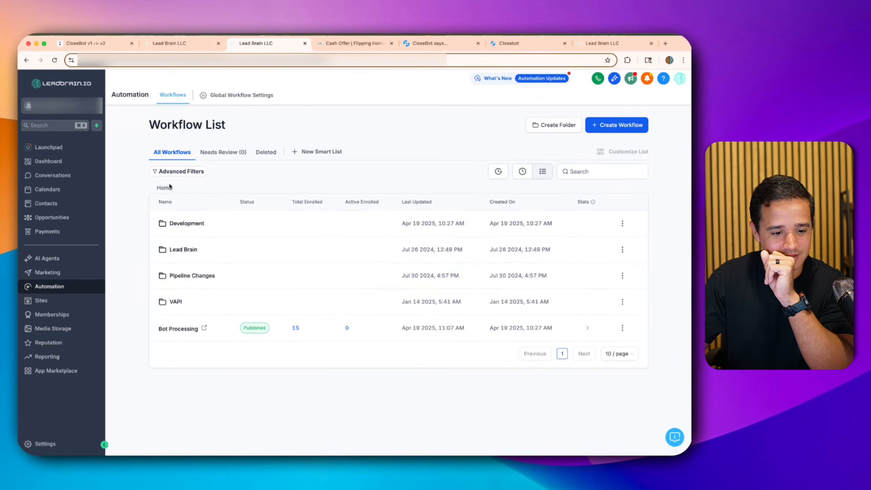
click(622, 328)
click(627, 258)
key(Return)
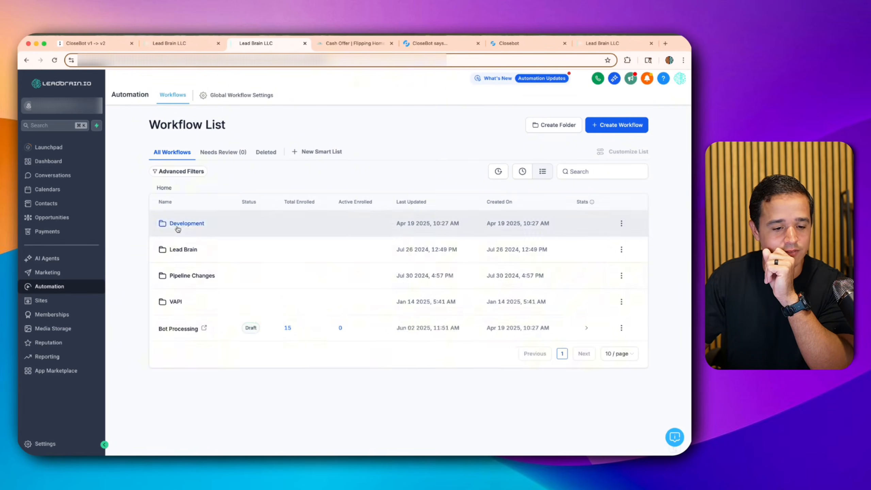
- Browse the Development and Lead Brain workflow folders, then open the newest contact in Contacts
click(177, 227)
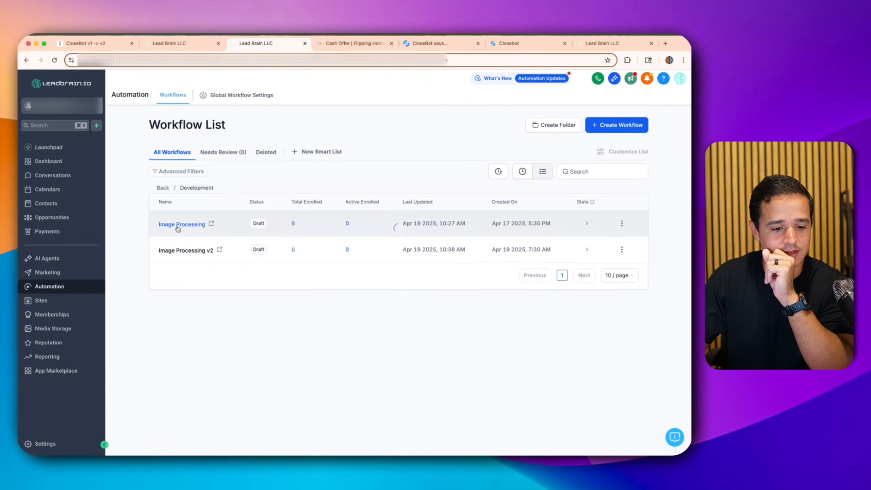
click(168, 189)
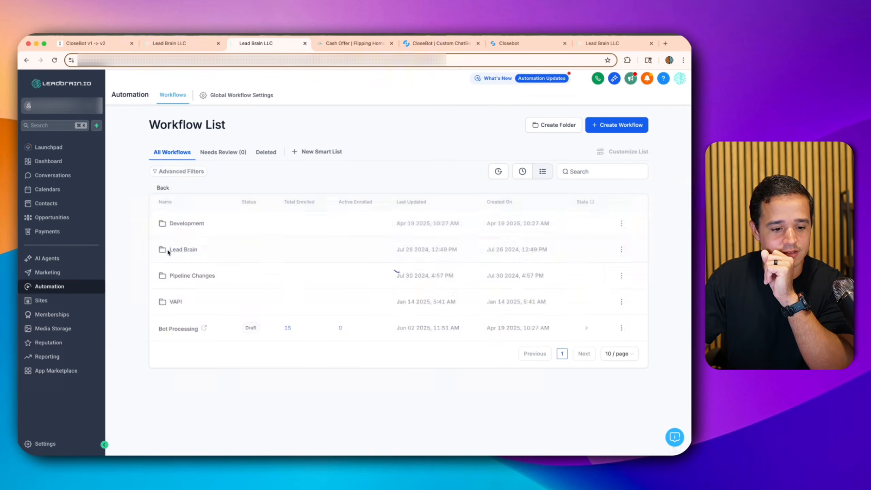
click(168, 249)
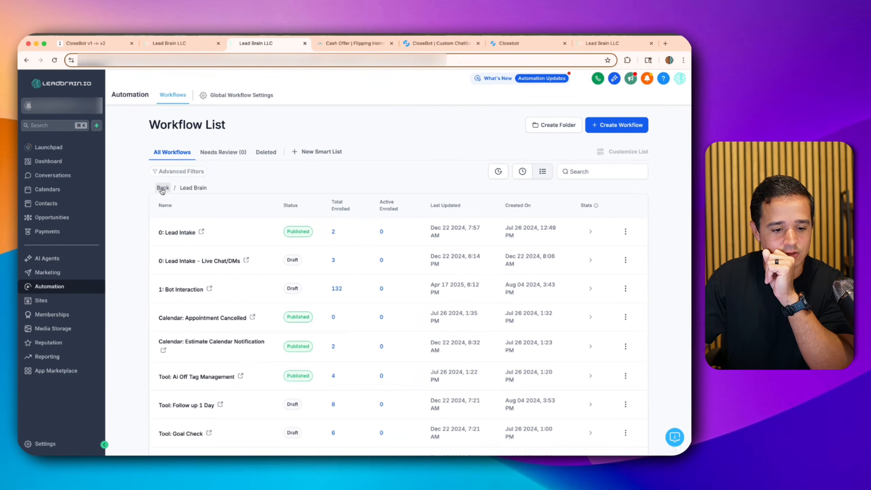
scroll(162, 191, down, 3)
scroll(171, 213, up, 3)
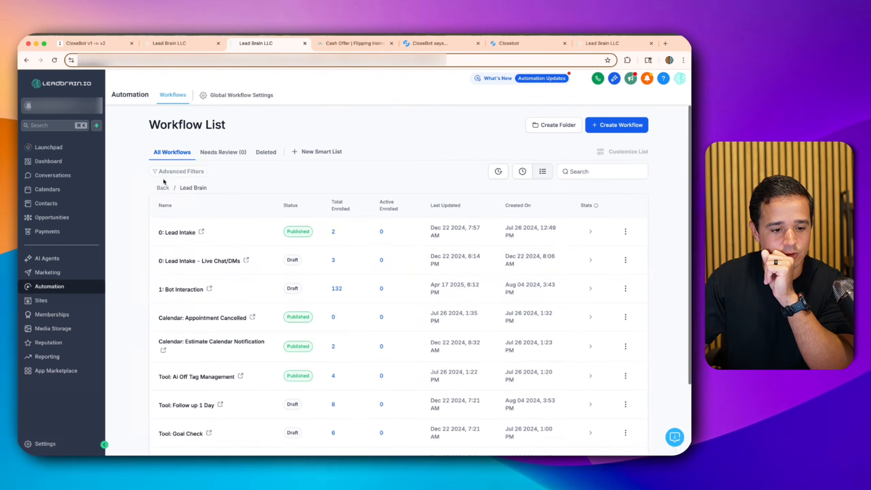
click(165, 188)
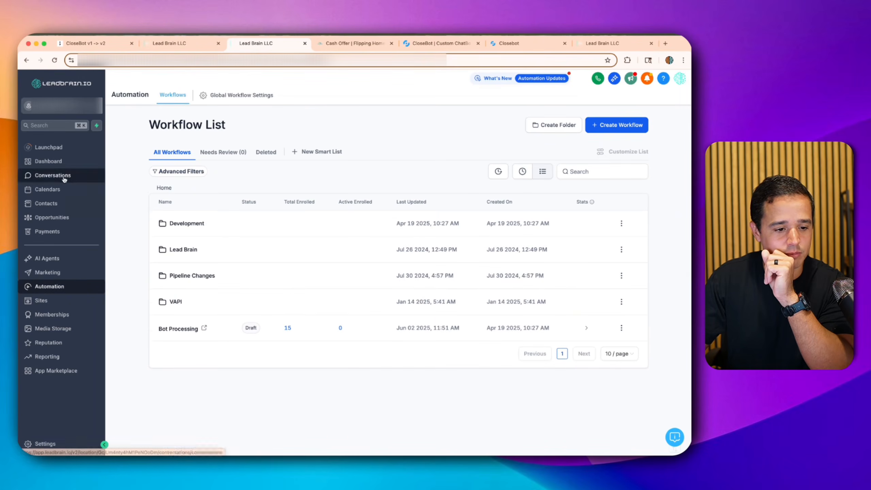
click(65, 200)
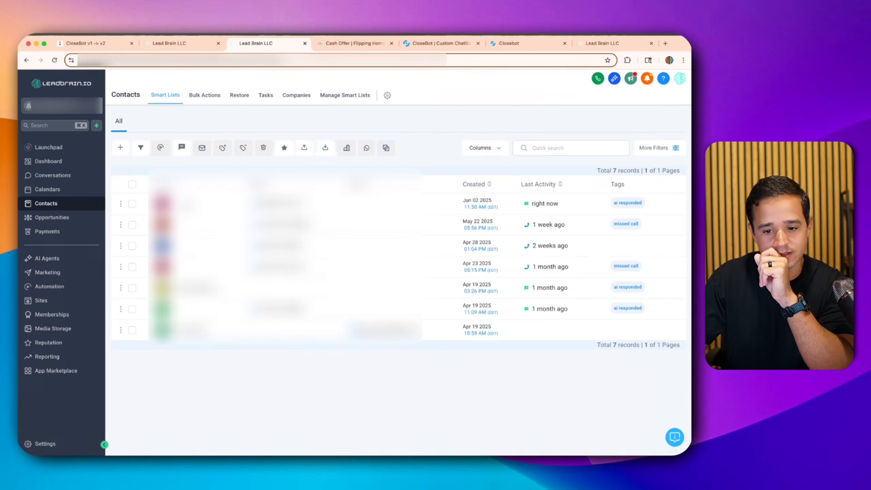
click(187, 205)
- Add the 'ai off' tag to the newest contact
scroll(193, 336, down, 7)
click(129, 339)
text(ai off)
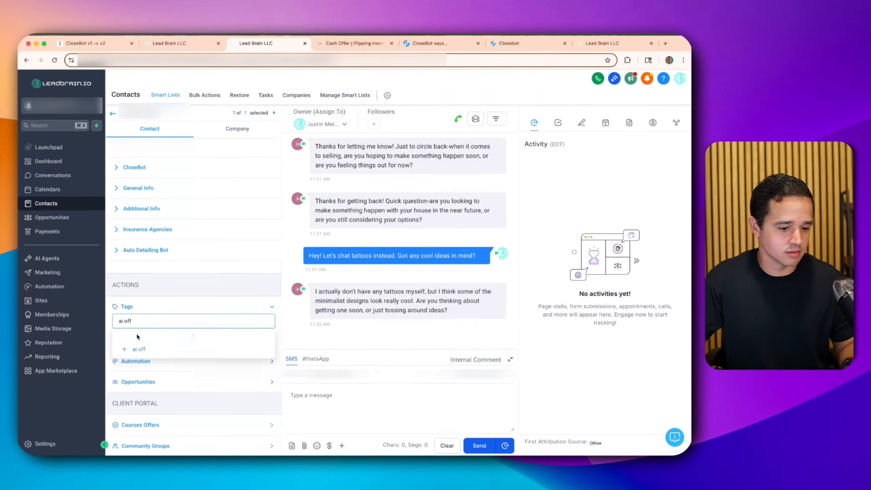
click(138, 349)
- Review the contact's chat in Conversations, then return to the other account's workflow list
scroll(190, 350, down, 2)
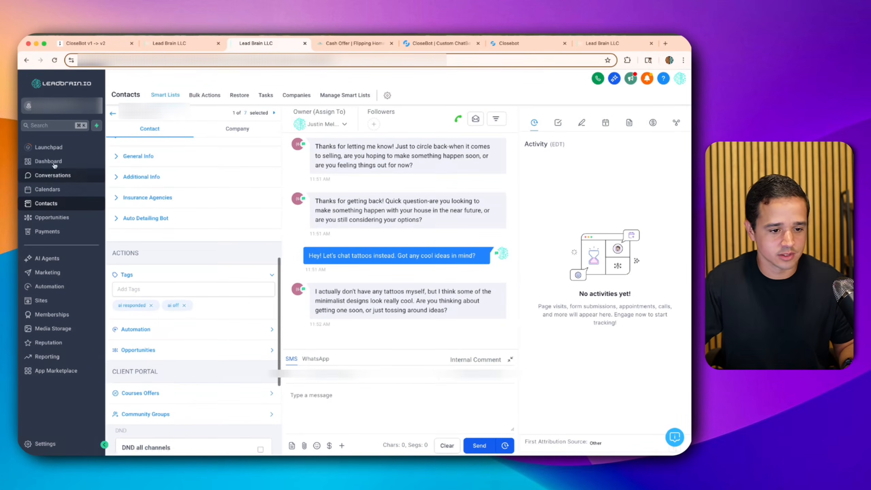
click(64, 175)
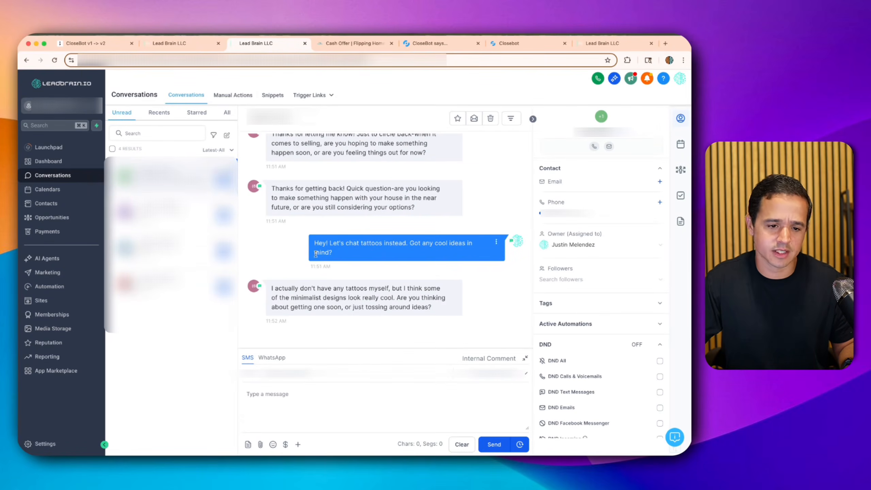
drag(323, 298, 289, 205)
click(290, 198)
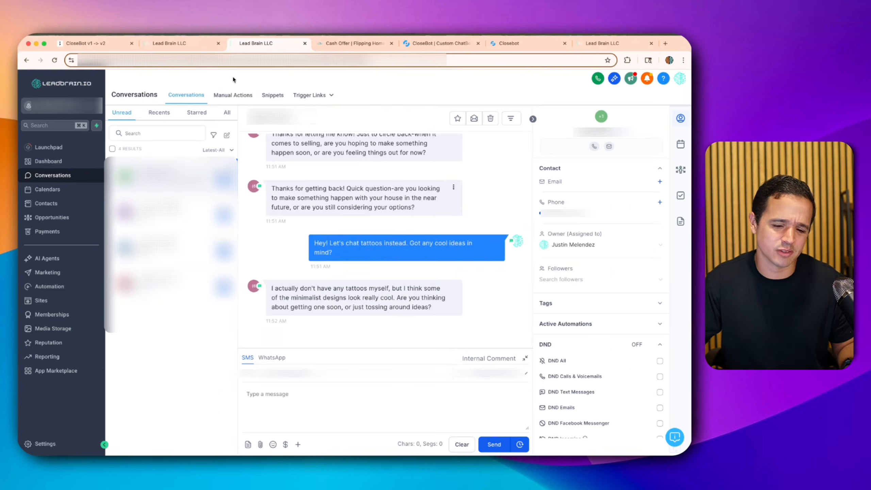
click(169, 43)
click(78, 82)
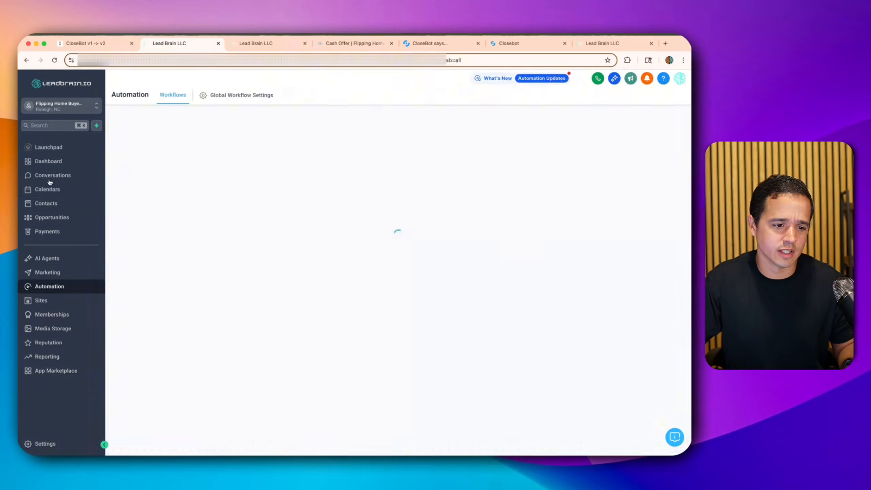
- Delete the newest test contact from this account's Contacts and check the bulk job
click(52, 190)
click(56, 204)
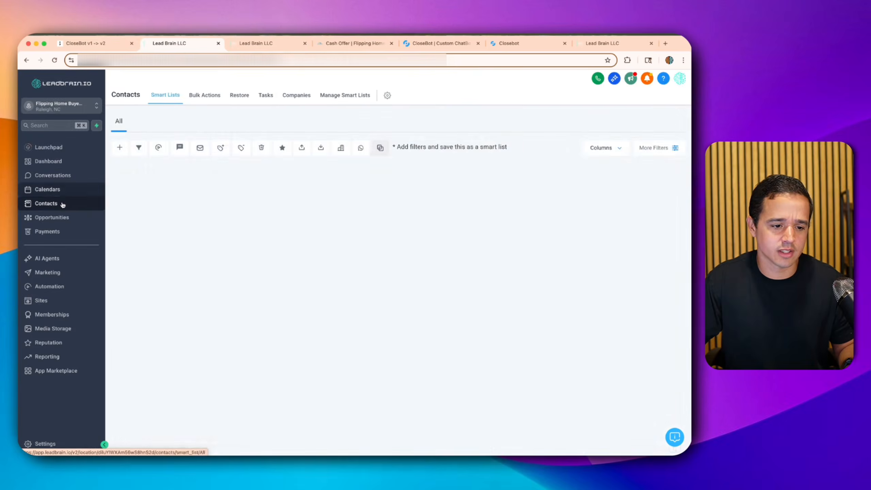
click(130, 210)
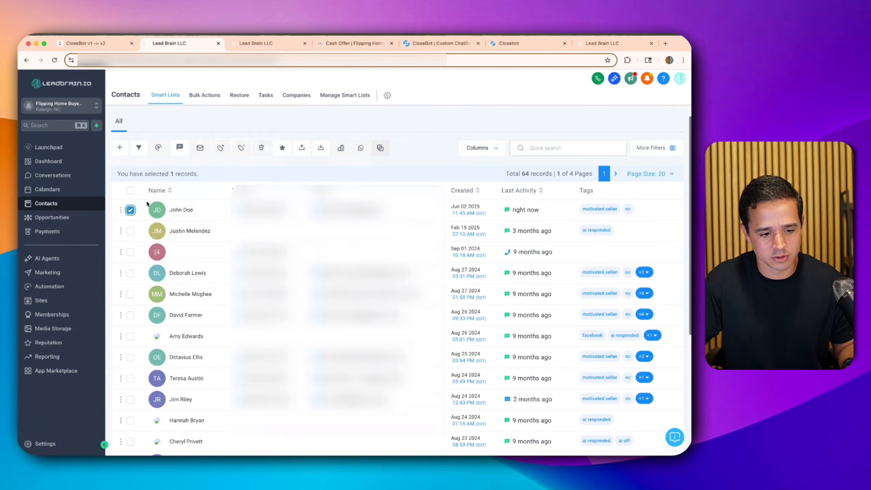
click(260, 147)
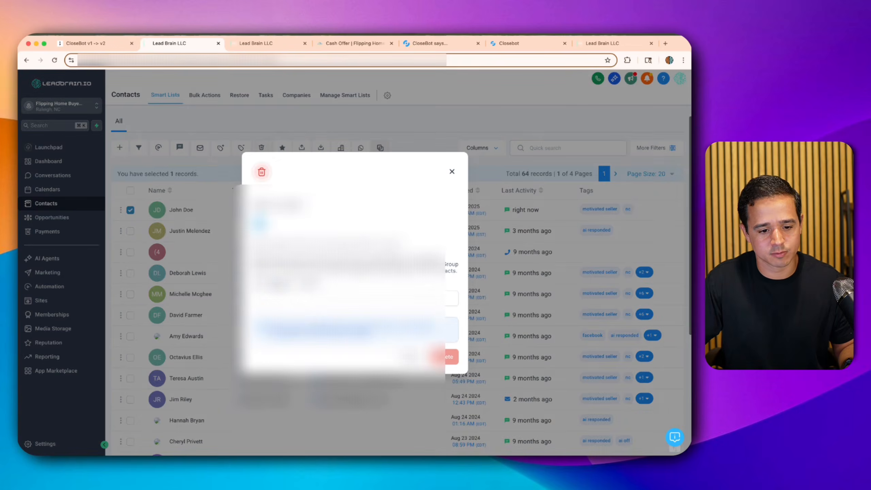
click(329, 298)
text(1)
click(441, 357)
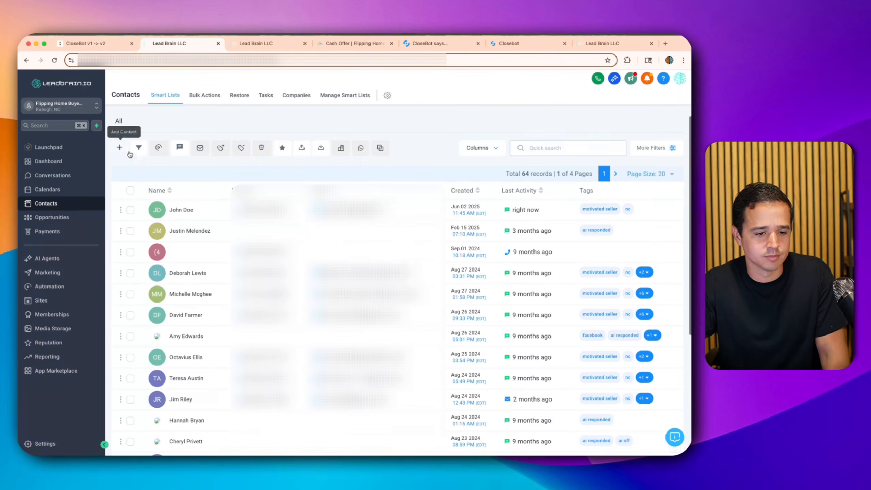
click(205, 95)
click(165, 95)
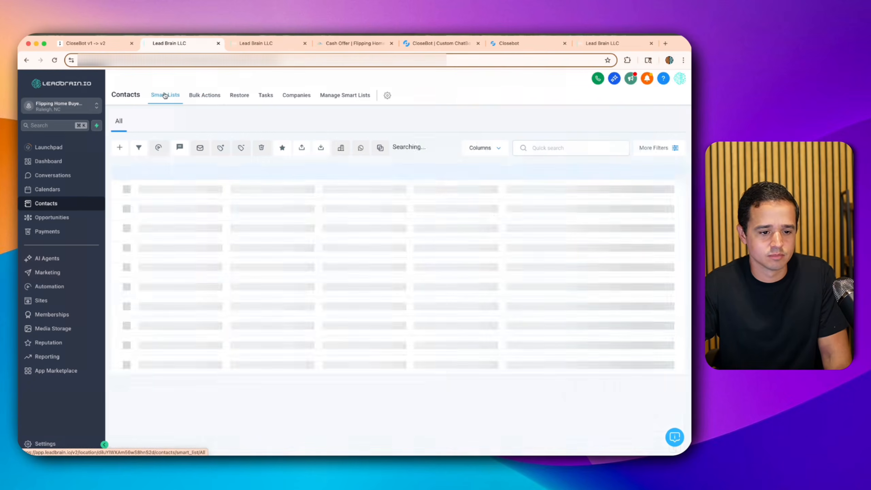
- Delete the newest contact from the other account too, confirming with DELETE
click(240, 44)
click(46, 203)
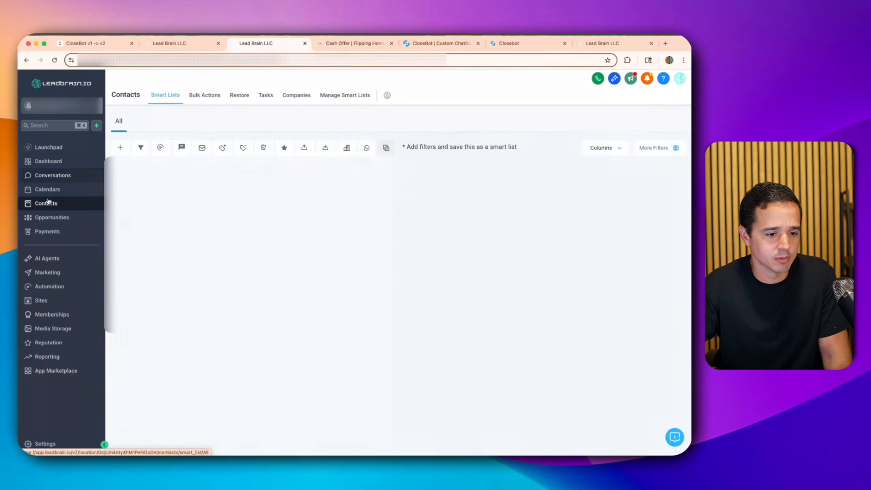
click(132, 203)
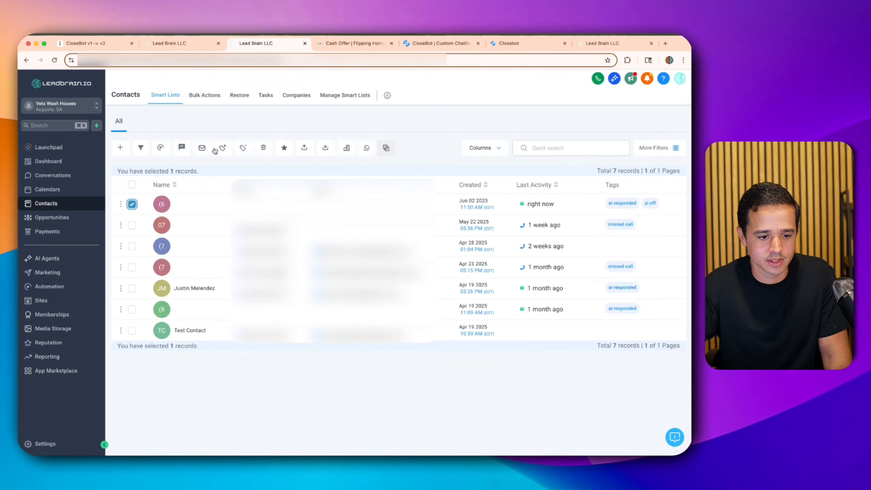
click(263, 147)
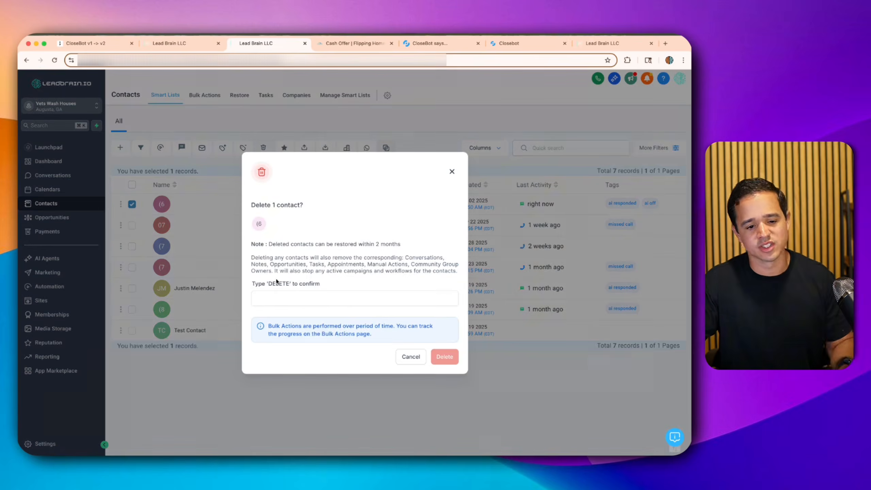
click(287, 296)
text(DELETE)
click(444, 357)
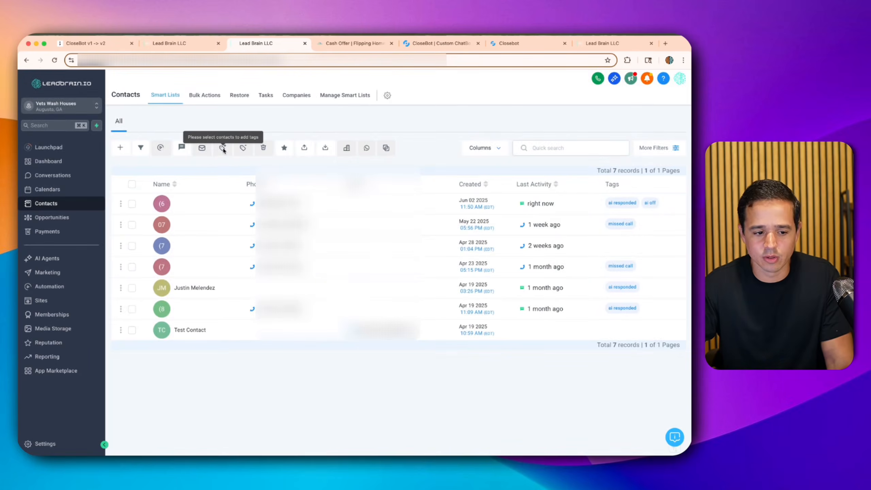
click(56, 371)
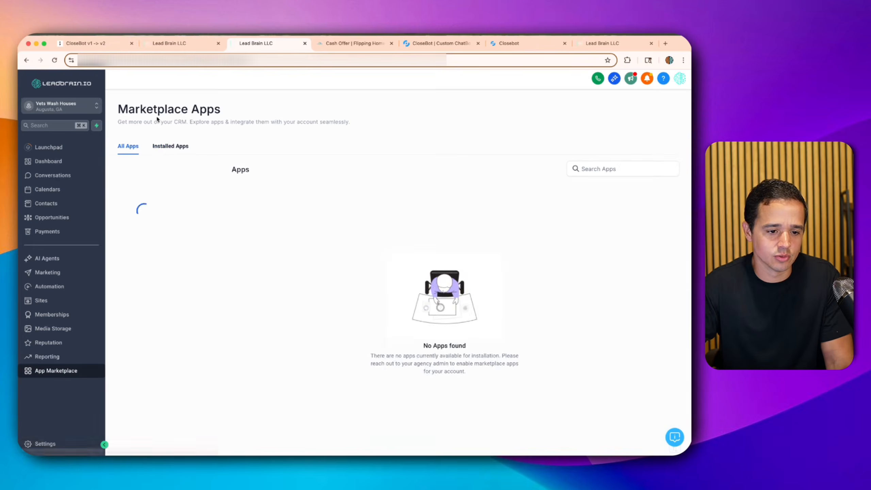
- Confirm CloseBot appears under Installed Apps and review the contacts' bulk jobs
click(168, 147)
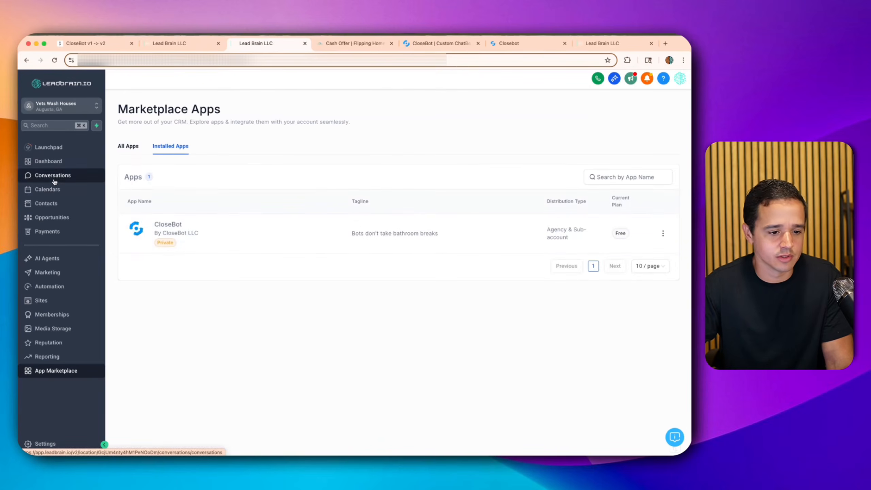
click(54, 182)
click(194, 43)
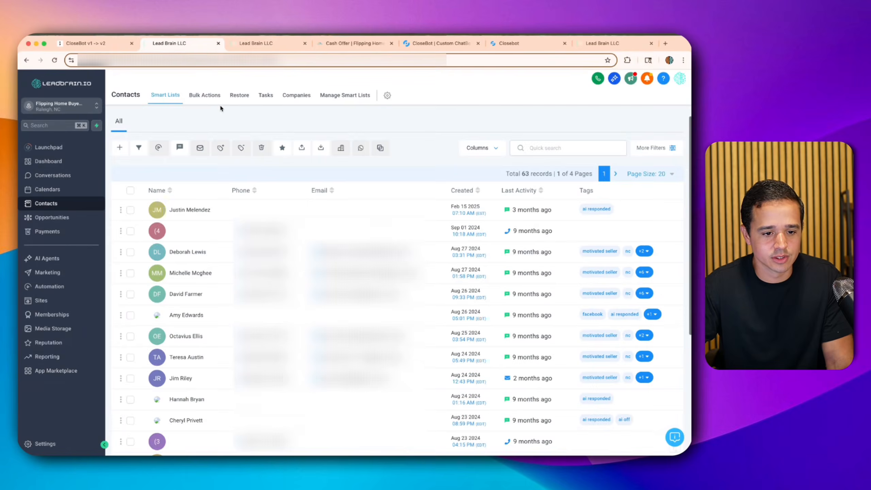
click(211, 97)
click(173, 96)
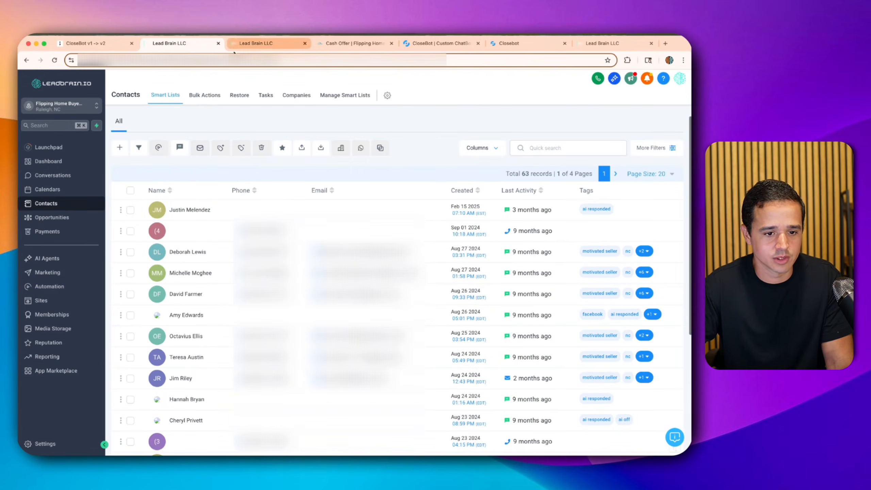
- View the account's numbers under Settings > Phone Numbers
key(ctrl+Tab)
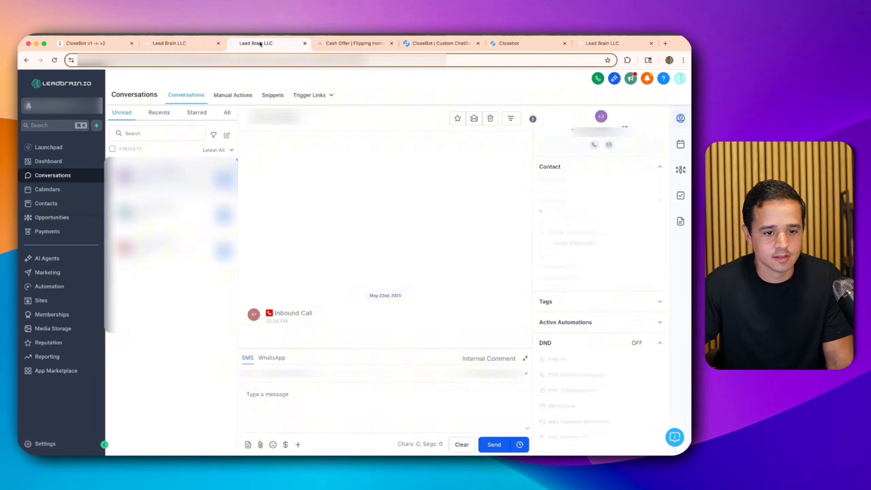
click(37, 443)
scroll(41, 348, down, 4)
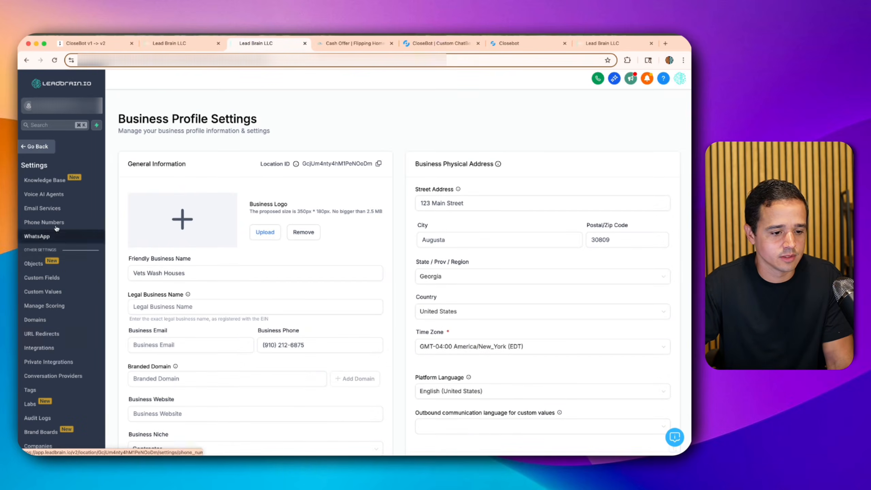
click(43, 222)
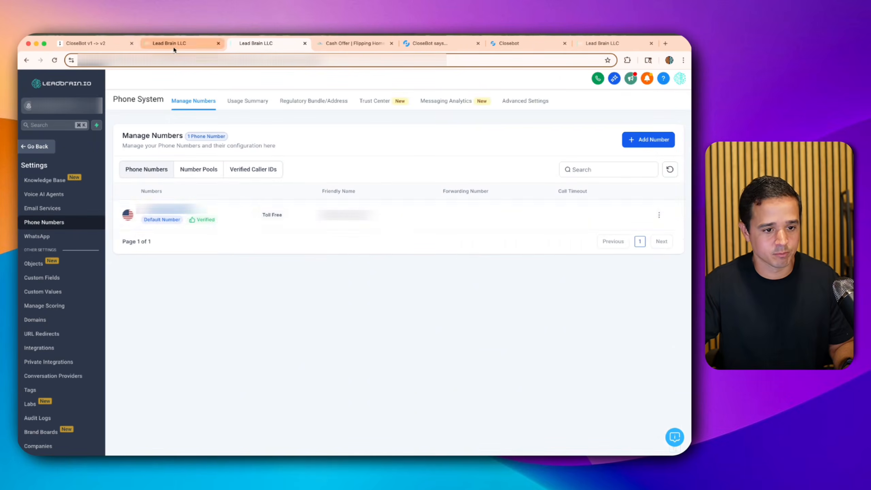
click(346, 43)
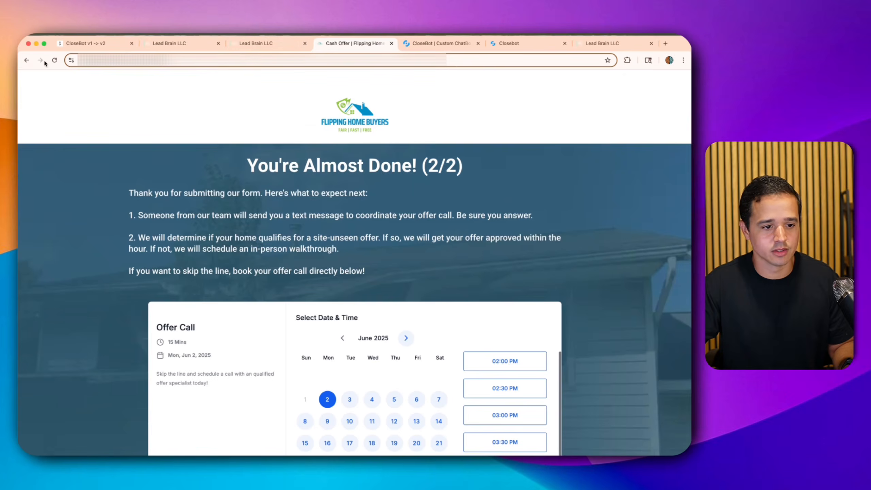
- Reload the cash-offer form and enter the sample seller's full name
click(26, 60)
click(54, 60)
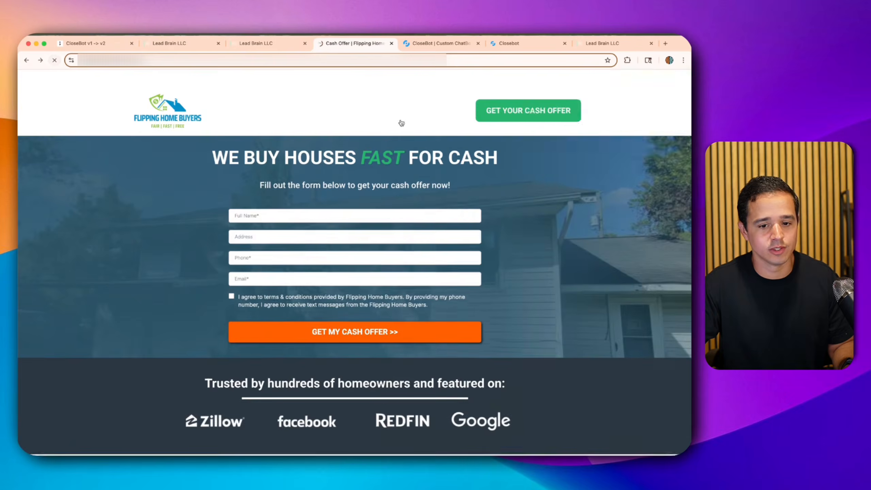
click(615, 144)
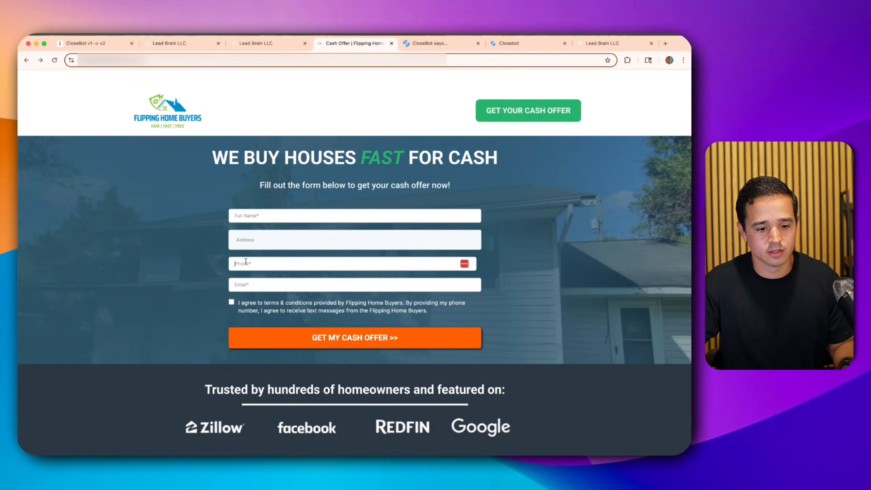
click(250, 218)
text(John Dow)
key(BackSpace)
text(e)
key(Tab)
- Pick a suggested street address, submit the cash offer request, and return to LeadBrain
text(123)
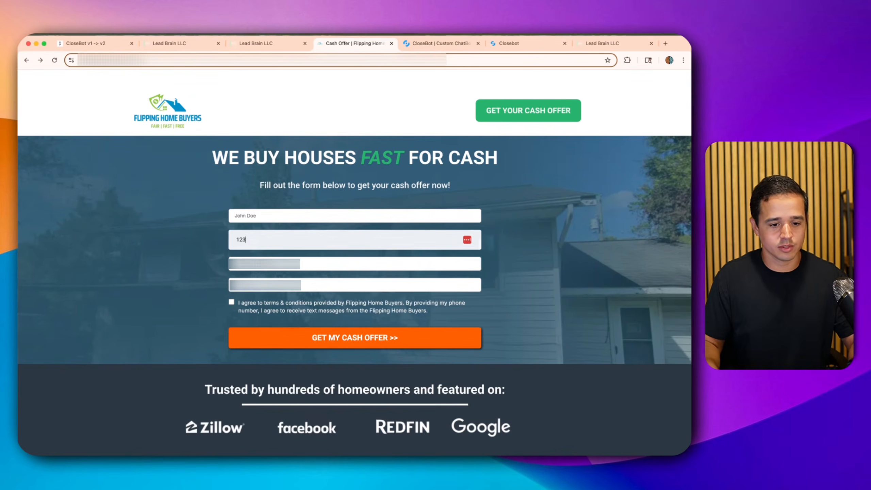
text( Main)
key(Down)
key(Return)
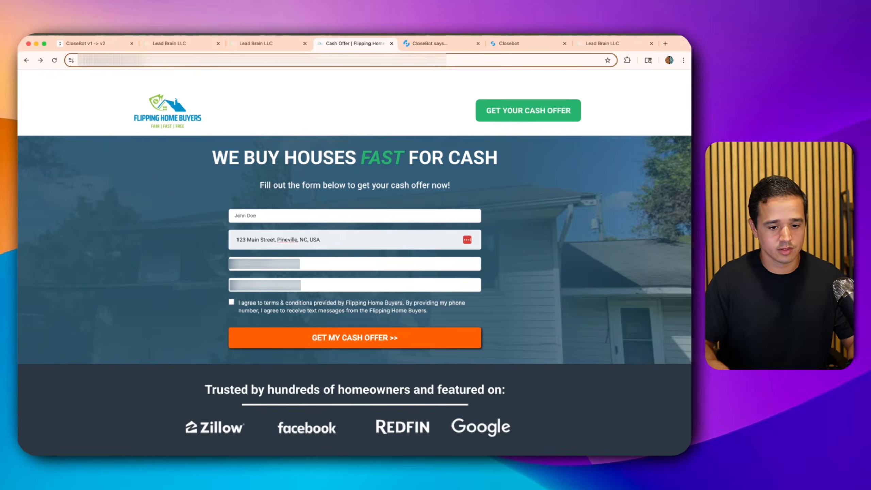
click(240, 285)
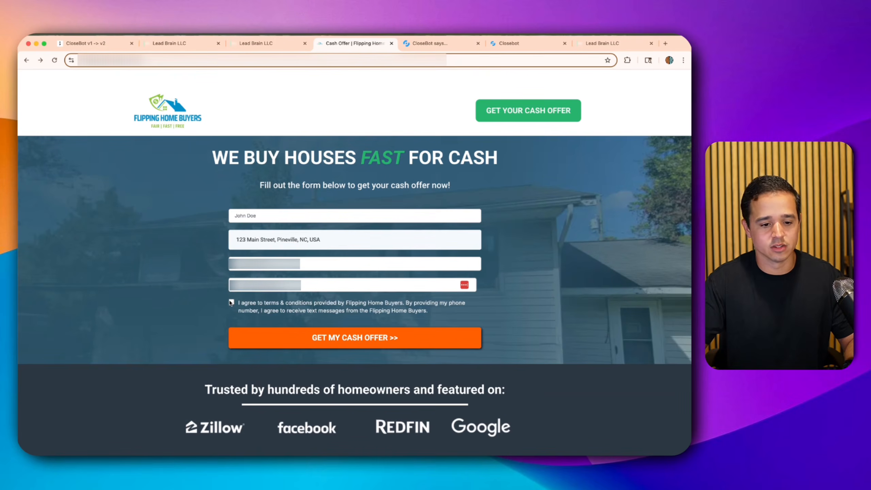
click(246, 337)
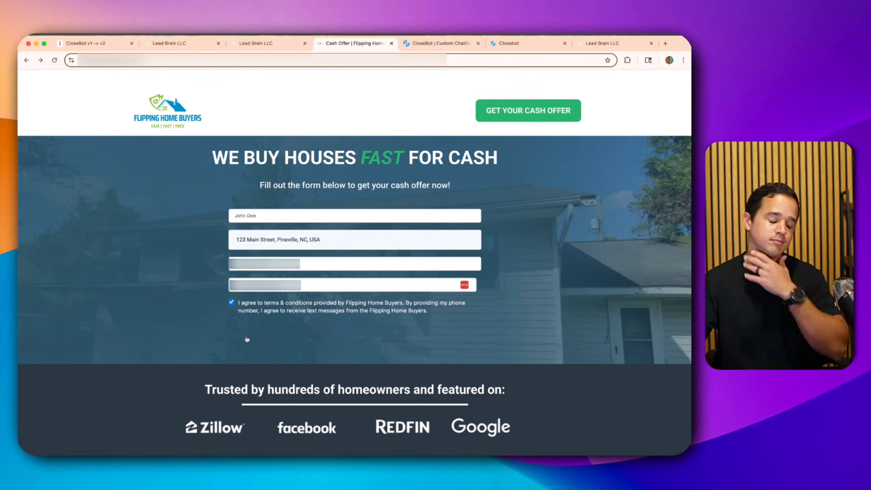
scroll(445, 372, down, 2)
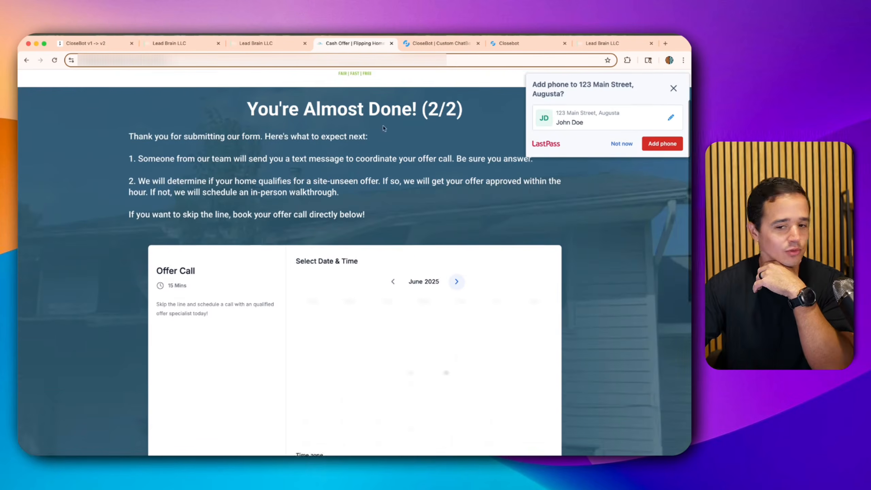
click(672, 89)
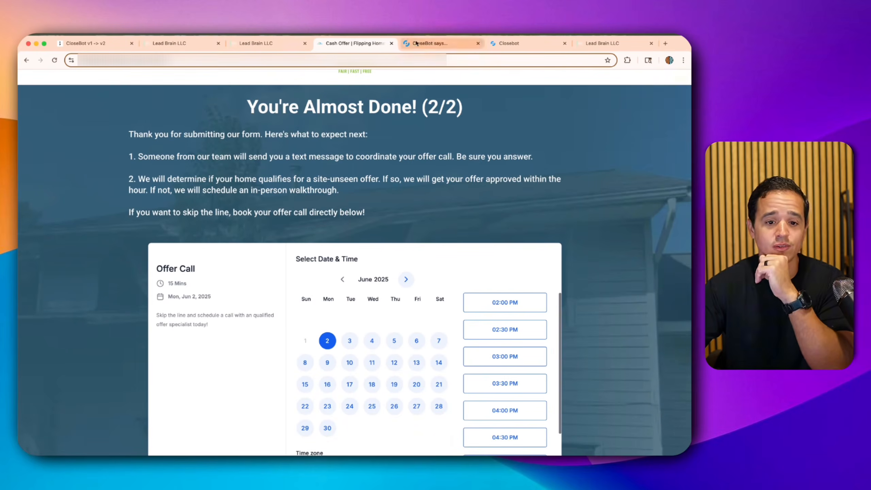
click(284, 45)
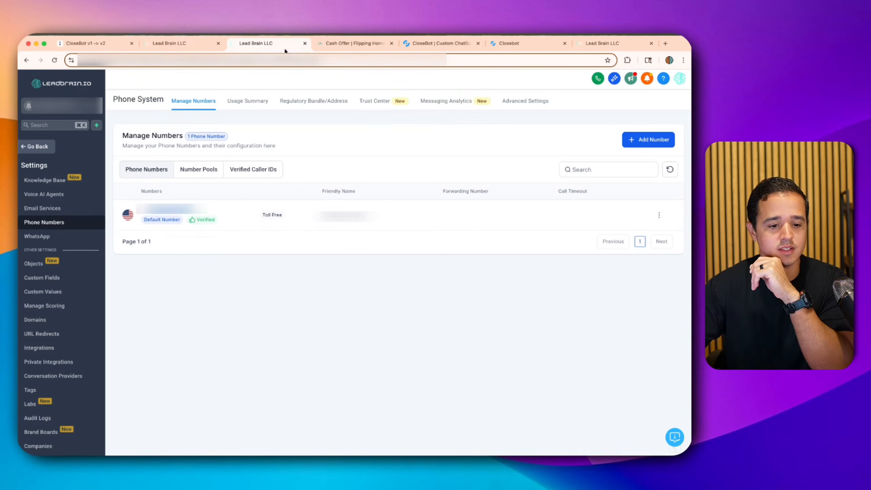
- Return to the Conversations inbox and open the newest lead's thread
click(161, 44)
click(247, 43)
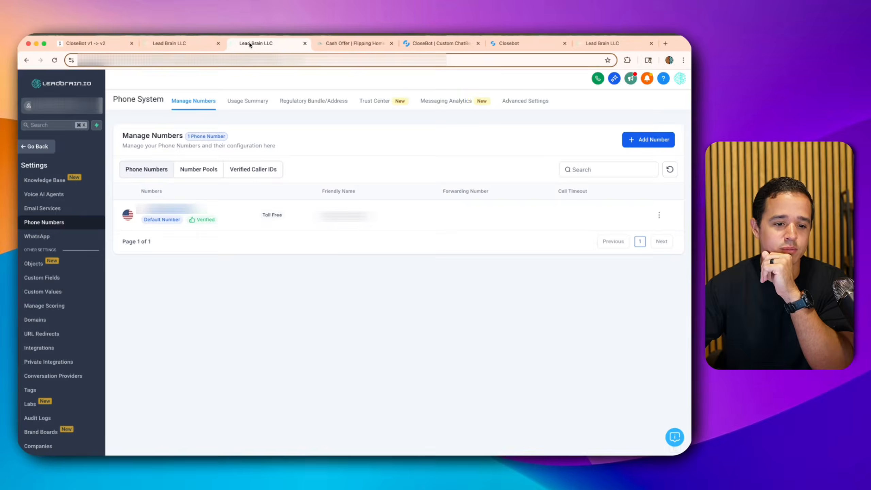
click(36, 146)
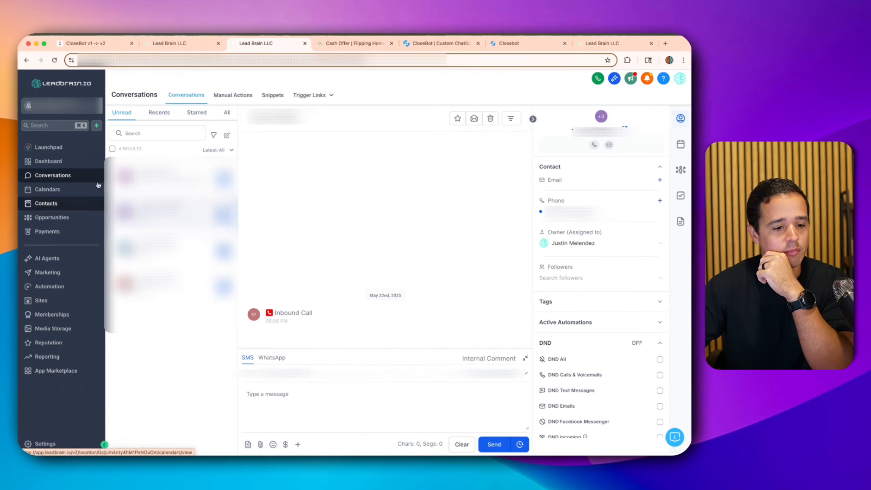
click(151, 177)
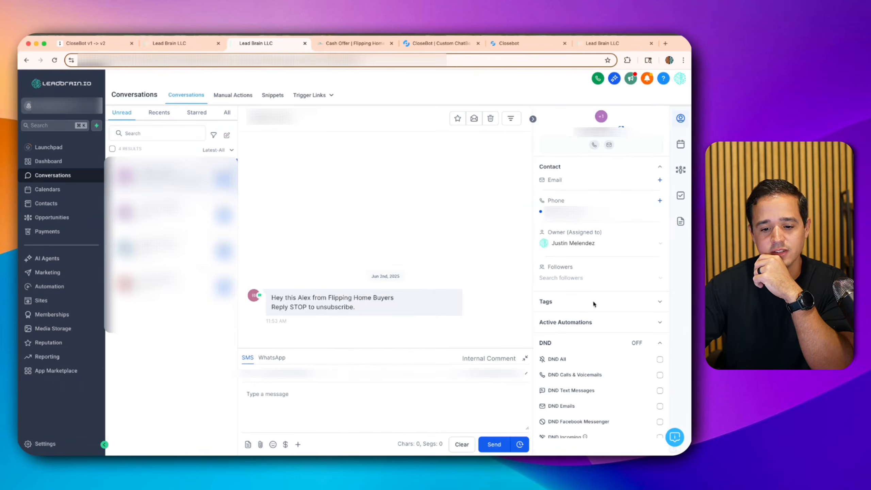
- Add the 'ai off' tag to the contact from its Tags section
click(666, 302)
click(598, 320)
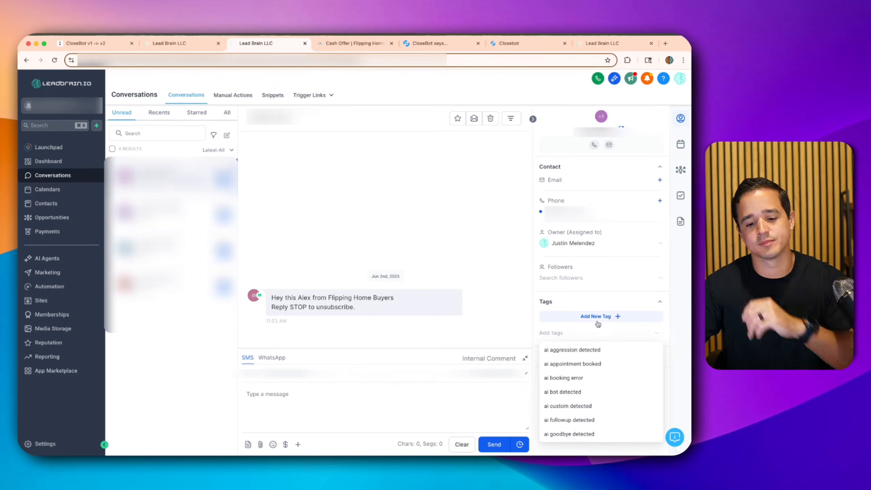
text(ai off)
click(551, 369)
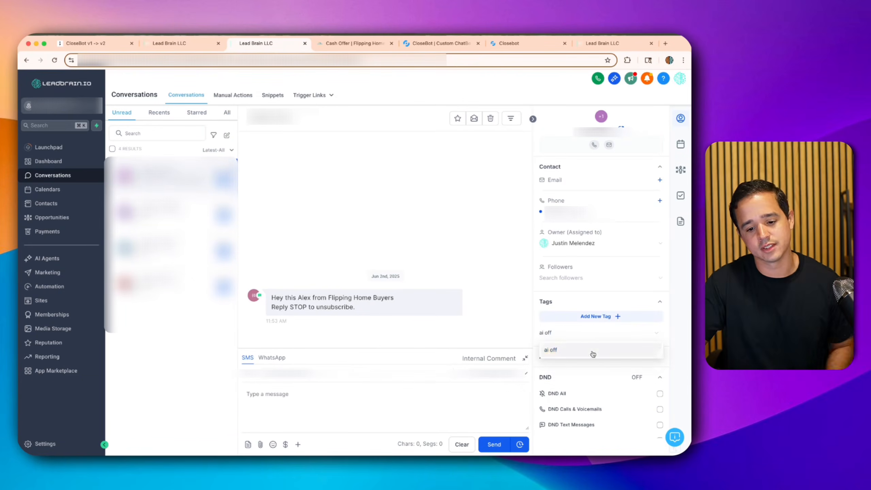
click(598, 303)
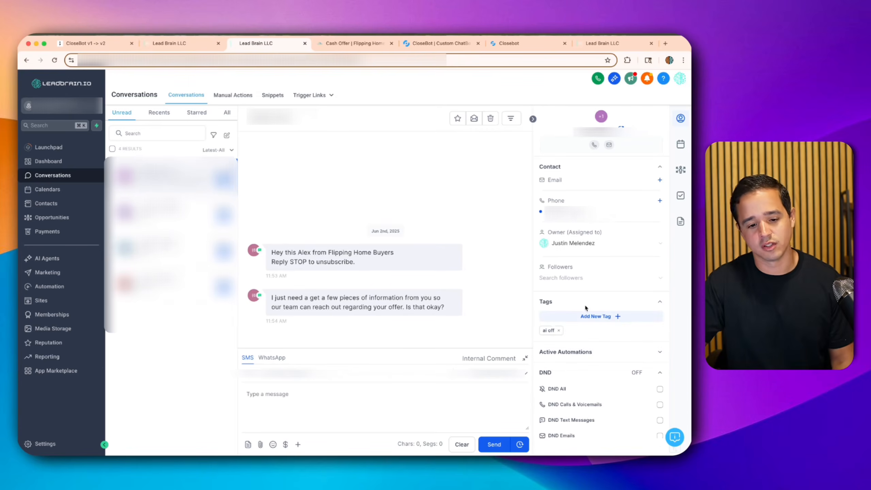
click(377, 394)
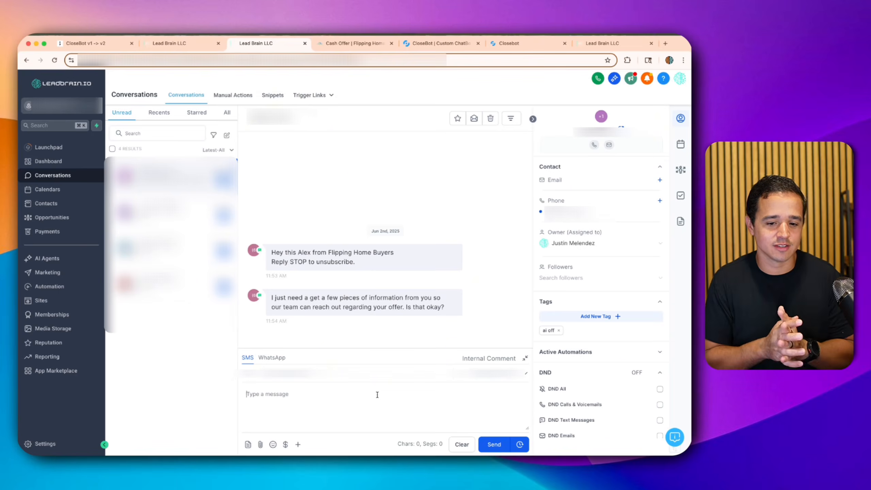
- Reply to the bot with 'yes' and then 'I am looking to sell ASAP'
text(yes)
key(Return)
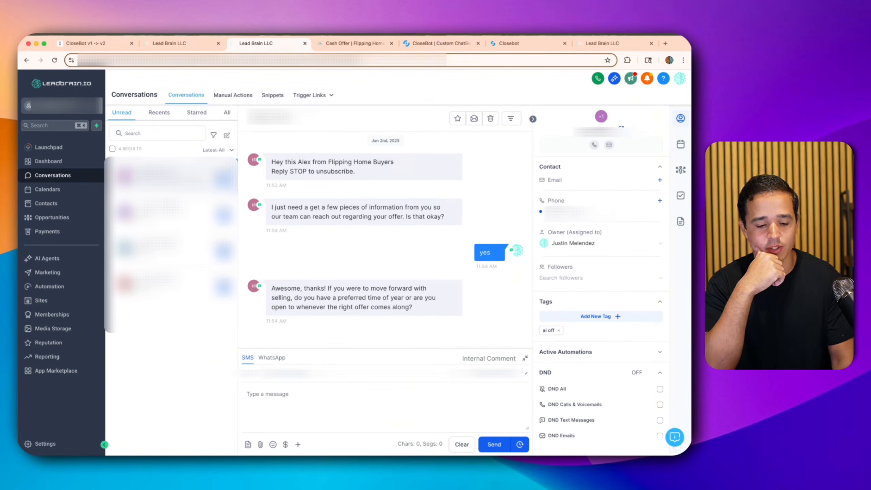
text(I am)
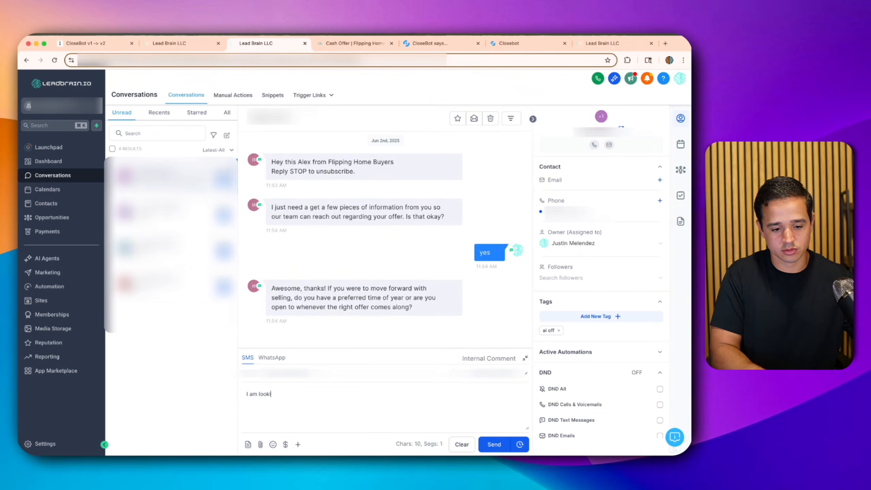
text( looking to sell ASAP)
key(Return)
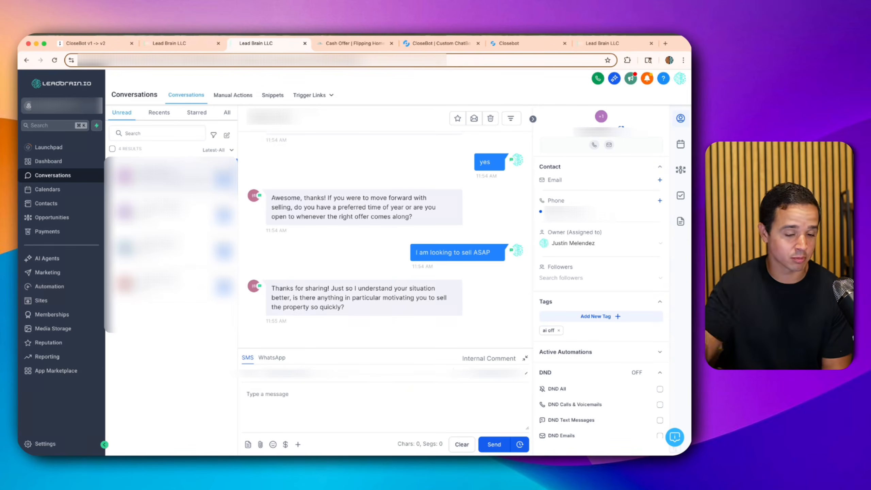
- Open the Goal Check workflow from the Lead Brain folder in Automation > Workflows
click(184, 44)
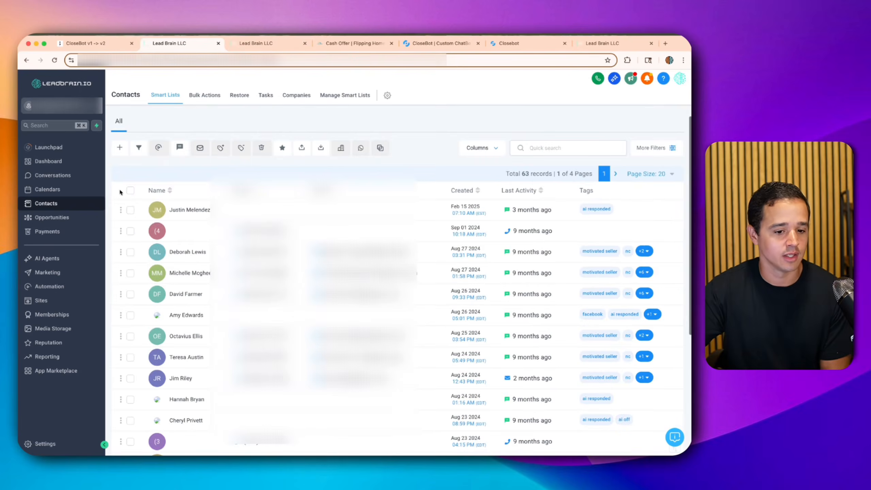
click(42, 300)
click(49, 286)
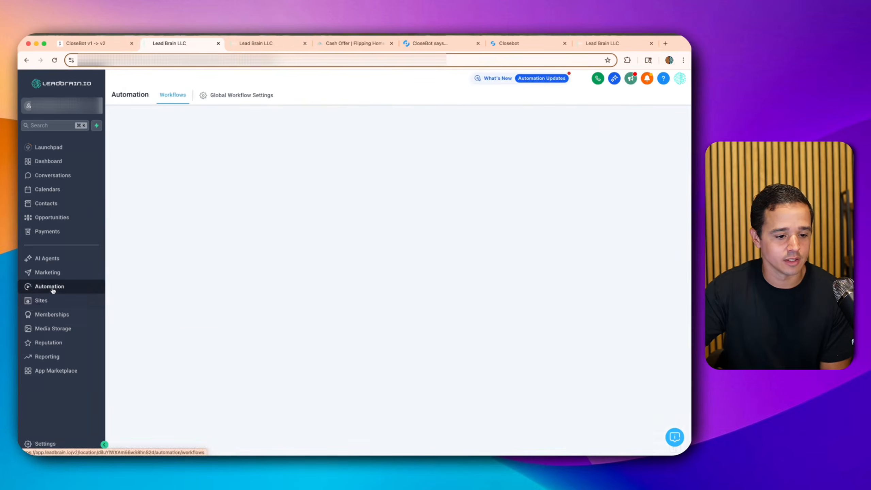
click(184, 275)
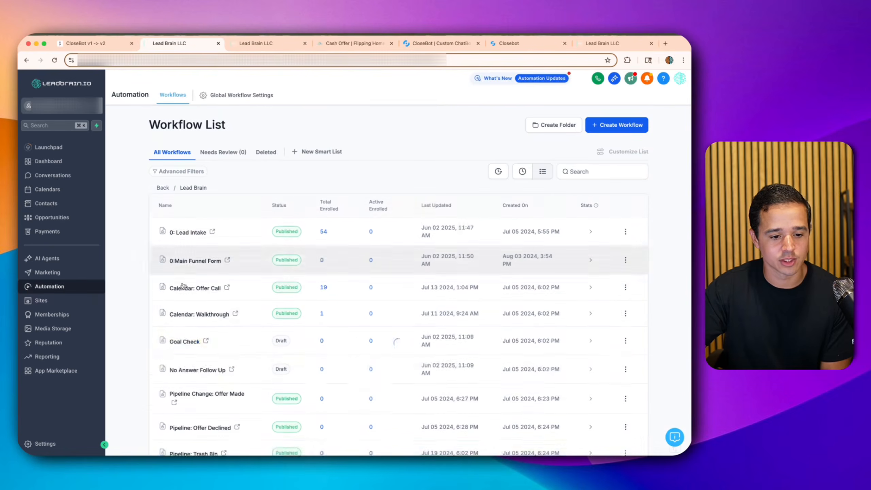
scroll(187, 328, down, 1)
click(185, 331)
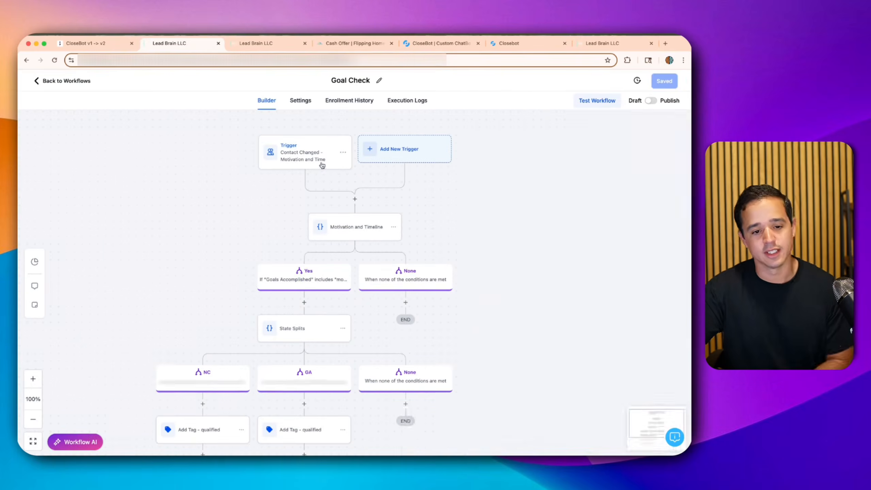
- Add a 'Contact Tag - qualified' trigger with a Tag Added filter for 'qualified'
click(401, 156)
text(tag)
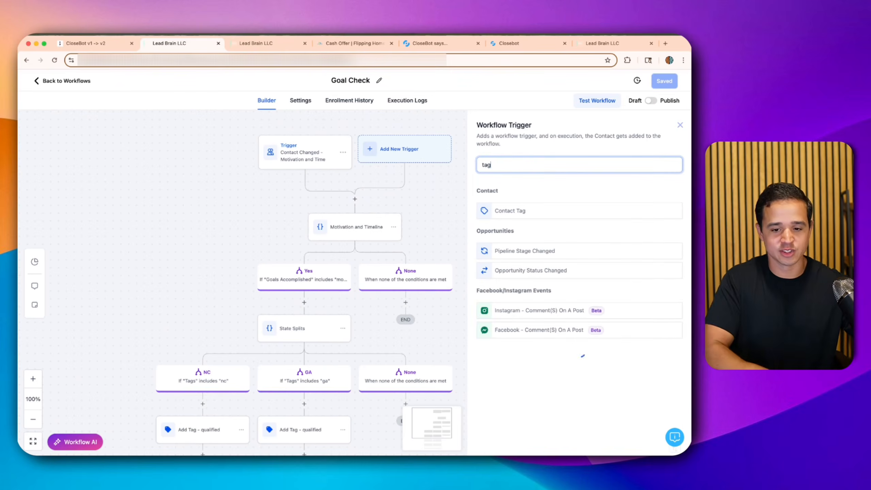
click(534, 209)
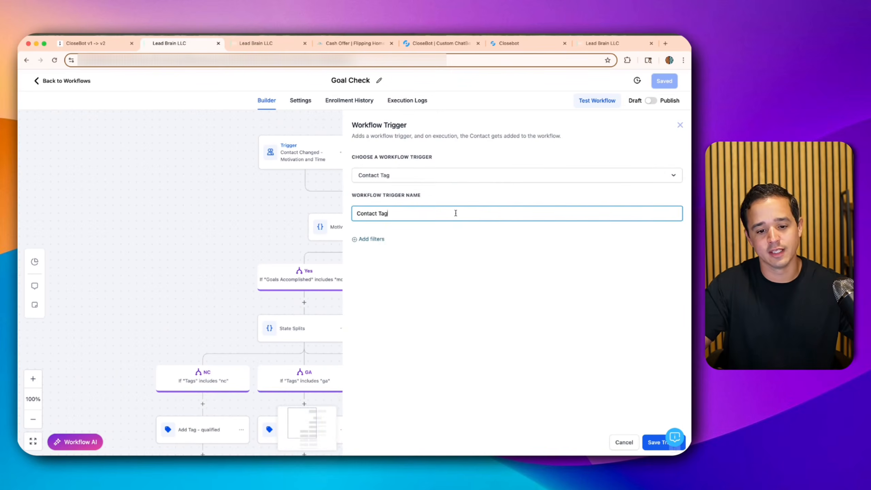
text(- qualifie)
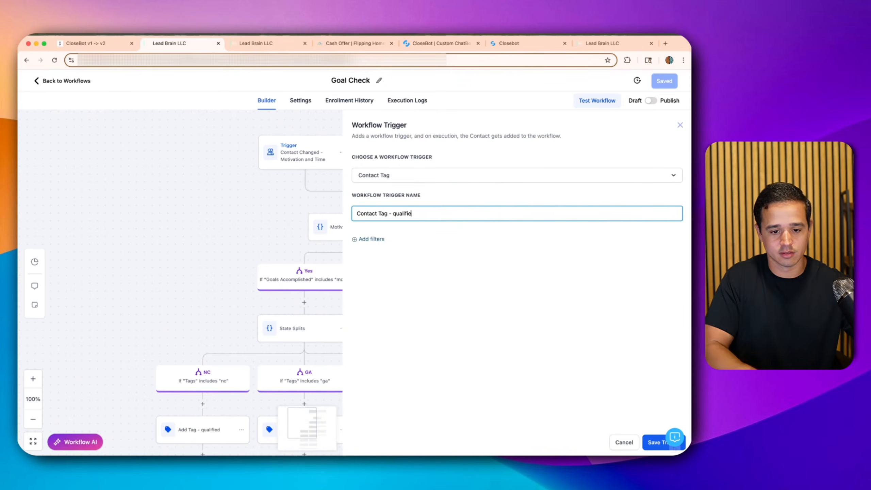
text(d)
click(372, 238)
click(381, 248)
click(384, 302)
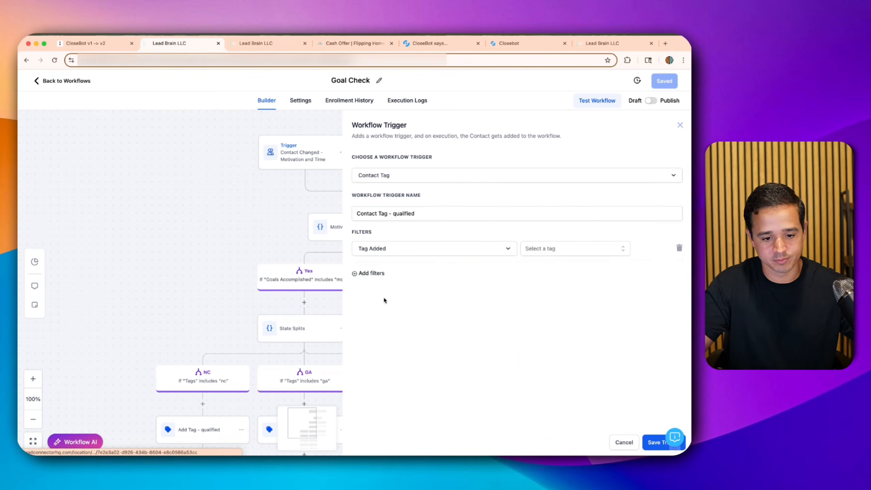
click(548, 249)
text(qual)
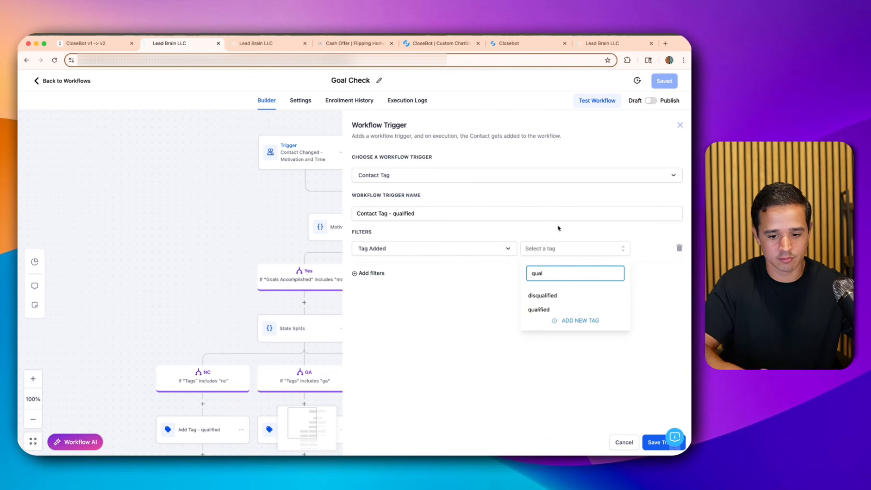
click(549, 309)
click(502, 318)
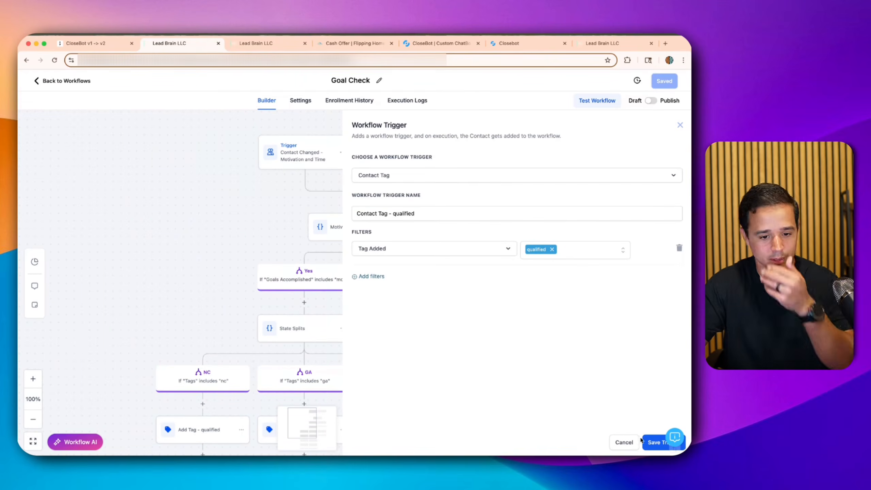
click(653, 442)
- Delete the old Contact Changed - Motivation and Time trigger
click(288, 161)
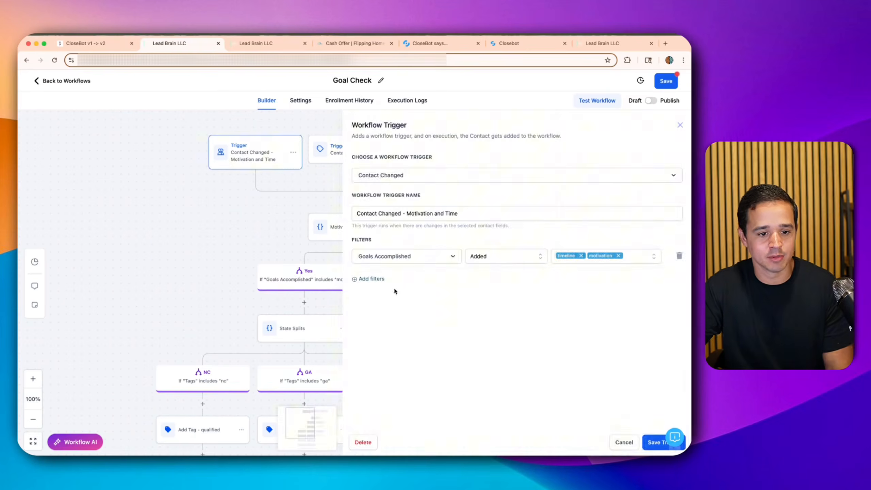
click(364, 442)
click(431, 292)
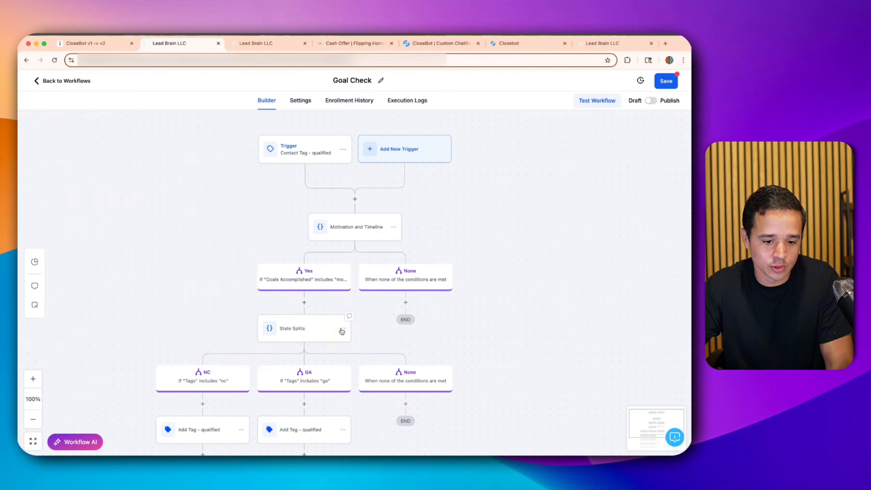
- Move the State Splits step to sit directly below the trigger
click(342, 330)
mouse_move(370, 376)
click(419, 350)
click(361, 202)
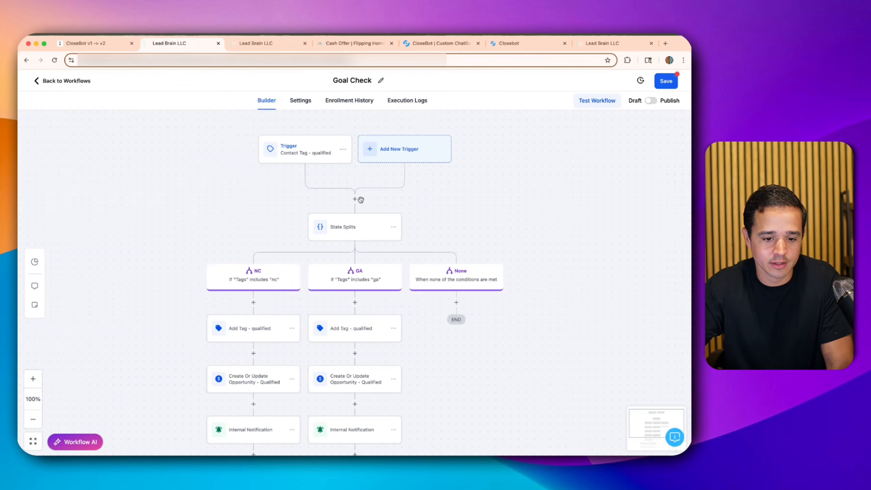
- Delete the Motivation and Timeline step
scroll(366, 245, down, 5)
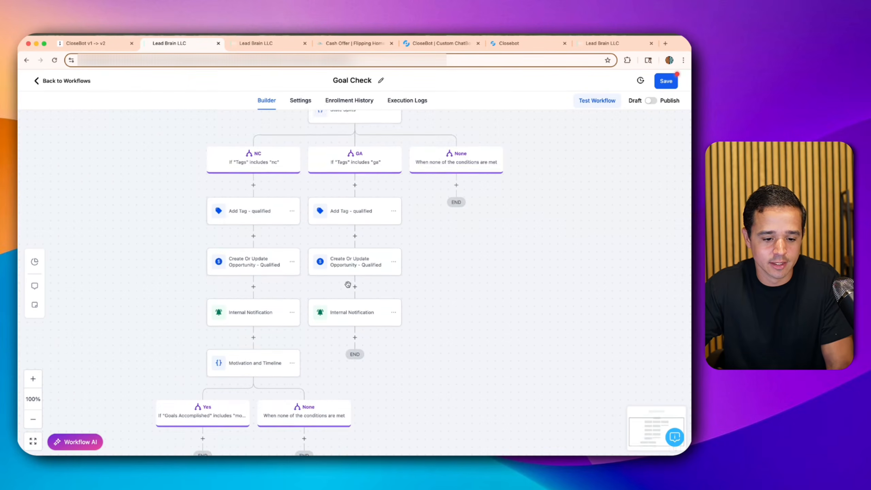
scroll(292, 337, down, 1)
click(292, 338)
mouse_move(337, 382)
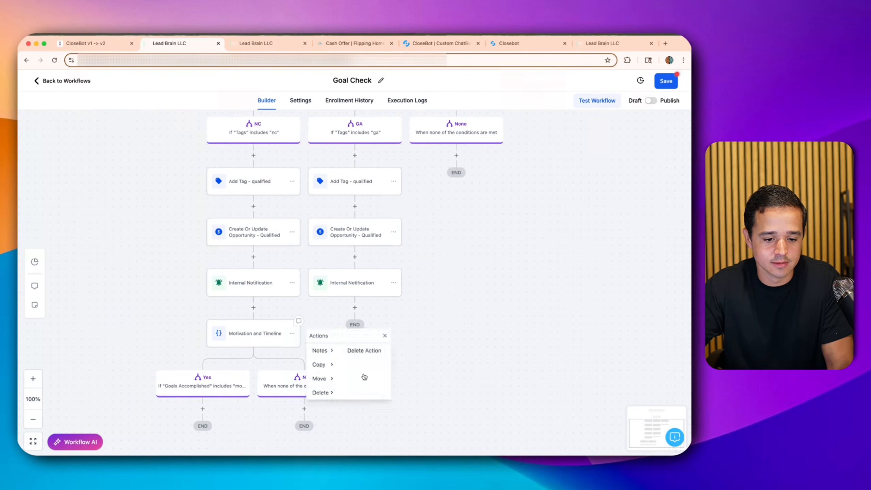
click(364, 352)
click(430, 292)
scroll(404, 285, up, 4)
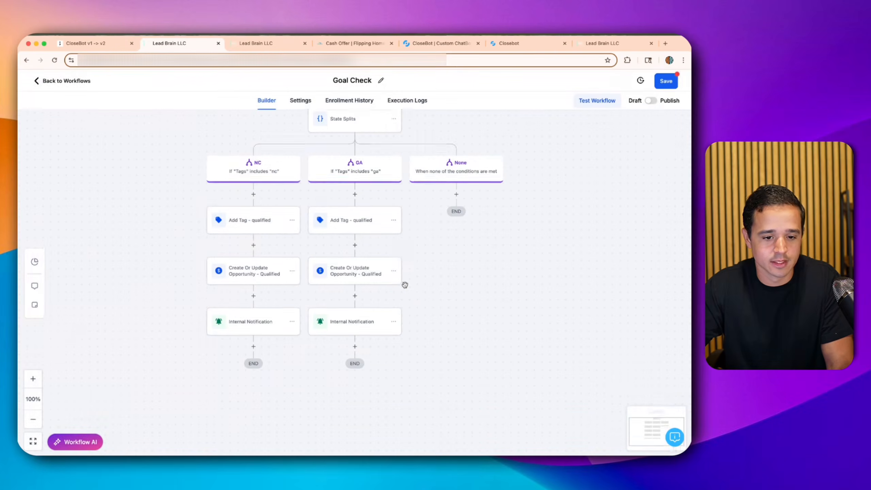
scroll(404, 285, up, 2)
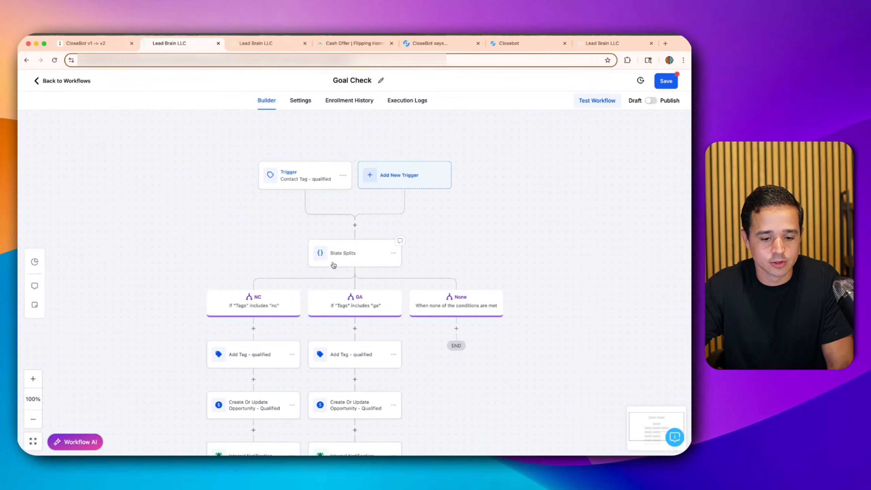
scroll(338, 267, down, 1)
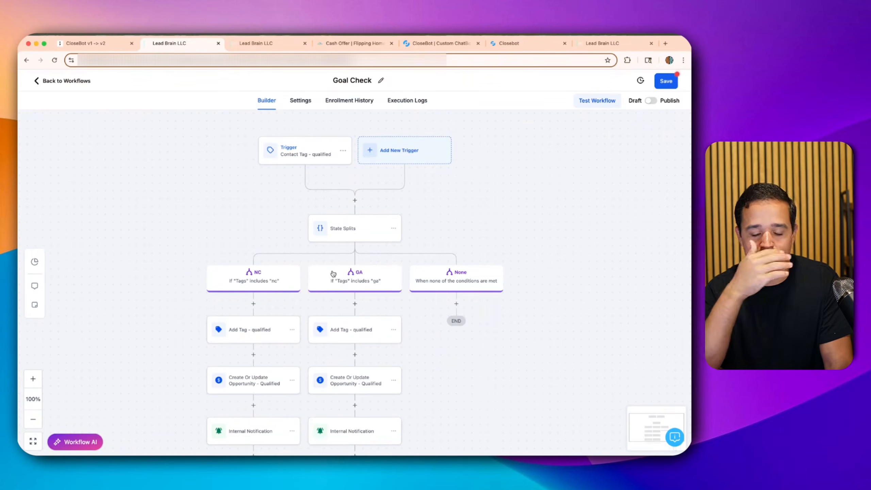
- Move the Add Tag step and every step below it above State Splits
click(292, 330)
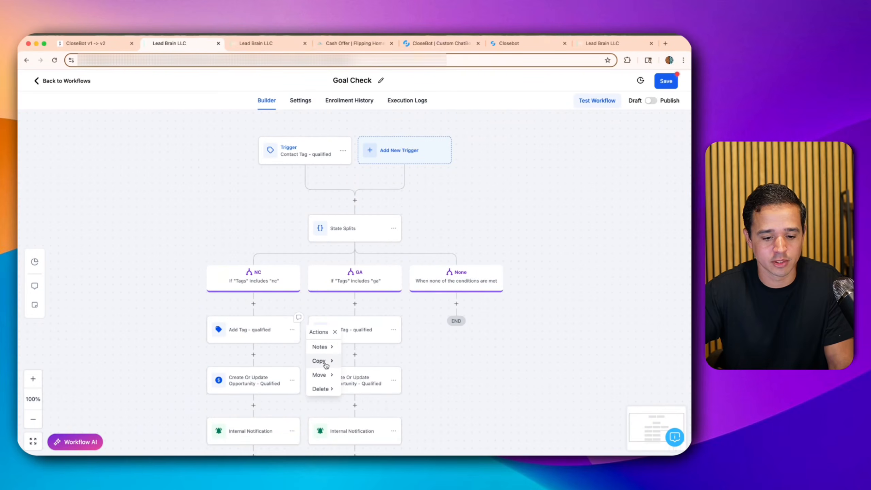
click(324, 374)
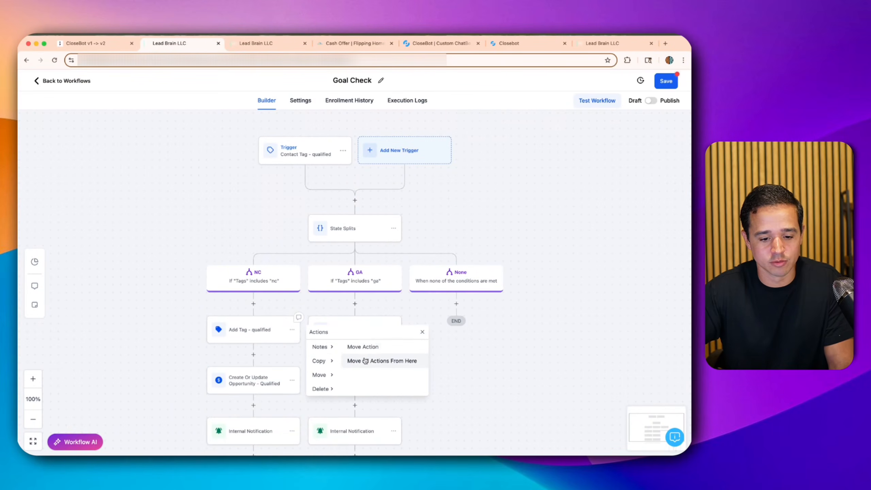
click(365, 360)
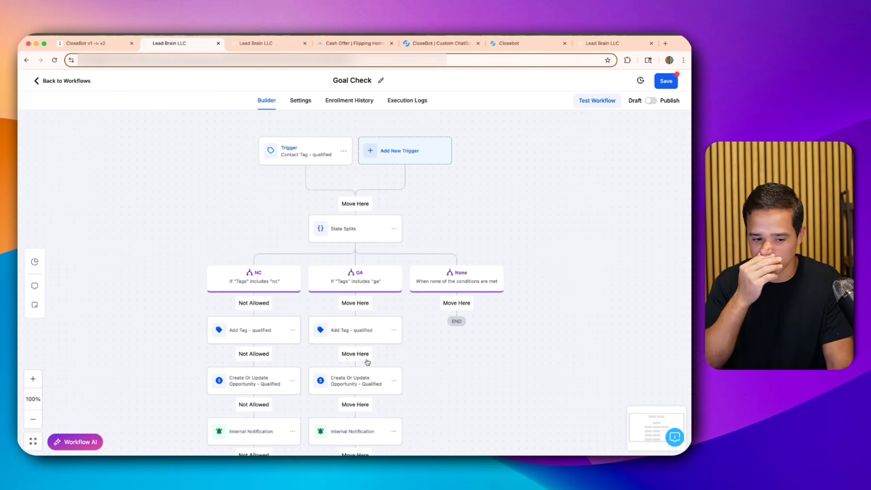
click(354, 202)
scroll(359, 275, down, 2)
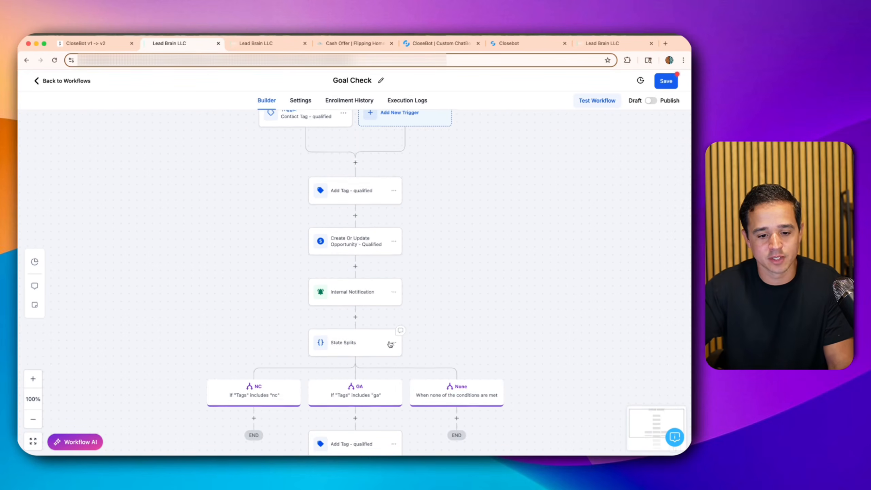
- Delete State Splits with all its branches, then delete the Add Tag step
mouse_move(422, 402)
click(468, 361)
click(428, 291)
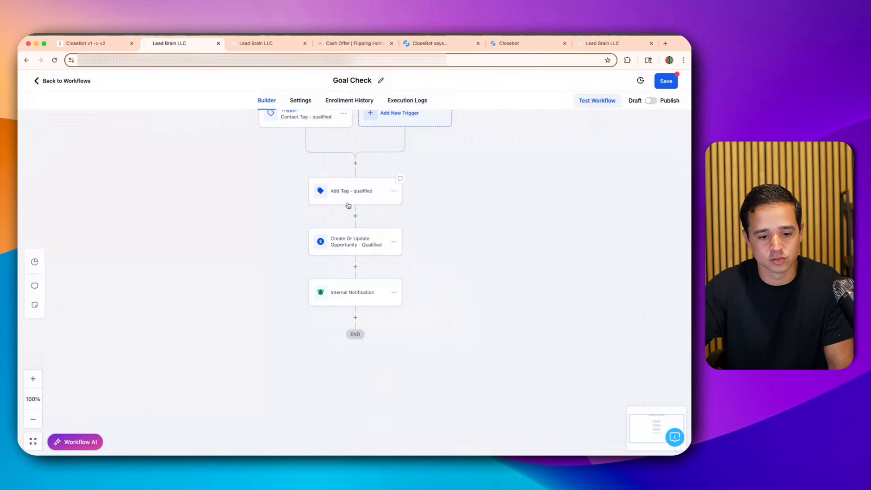
click(348, 202)
click(498, 441)
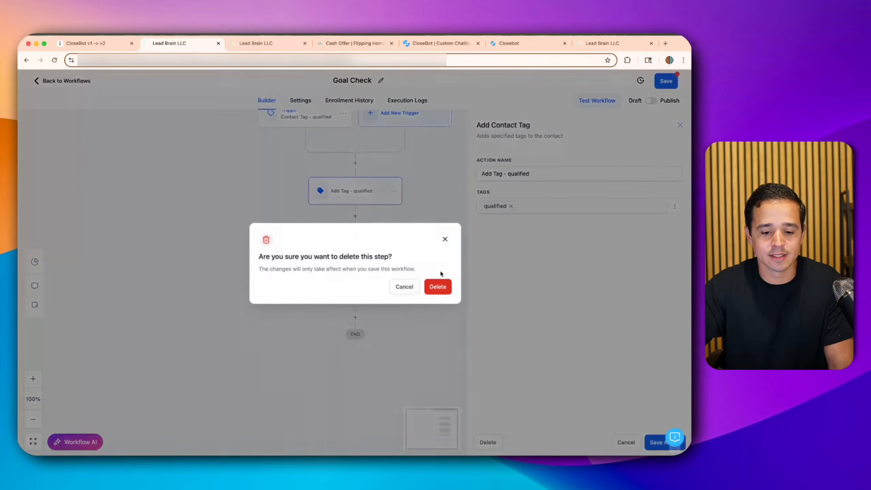
click(433, 290)
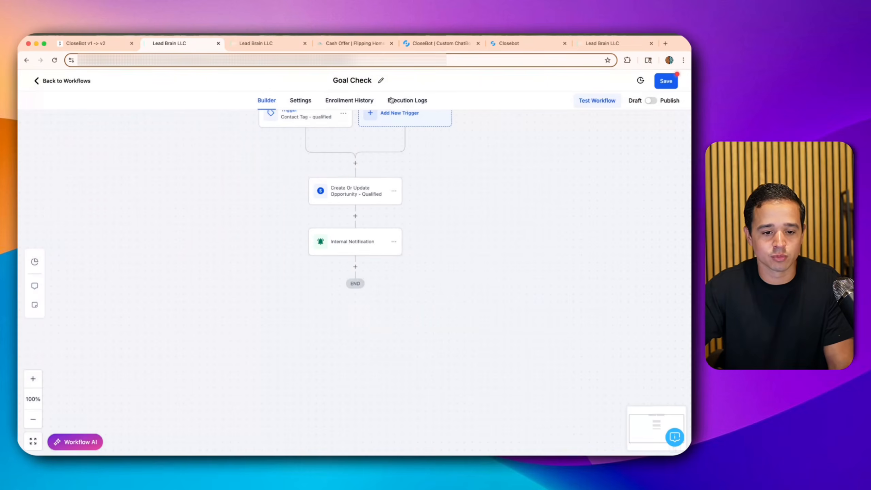
- Review the opportunity step and the Internal Notification step settings
click(345, 190)
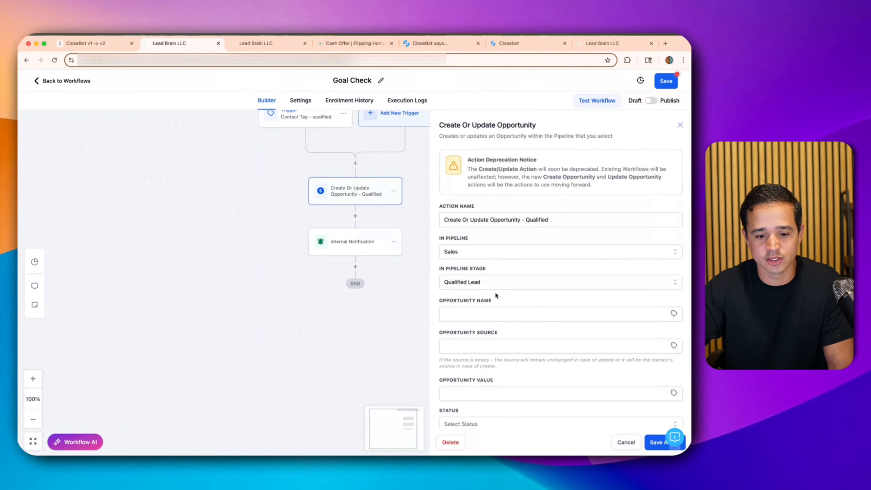
click(620, 443)
click(368, 249)
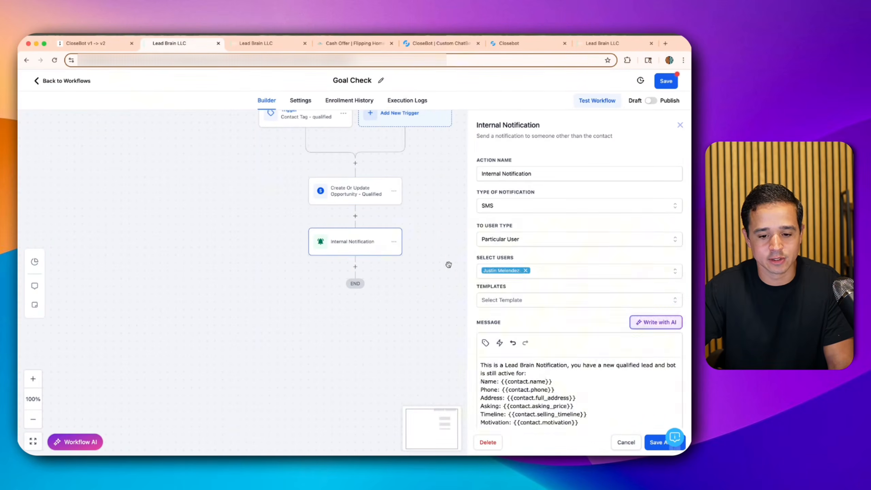
scroll(526, 271, down, 3)
scroll(510, 320, down, 2)
scroll(510, 321, down, 3)
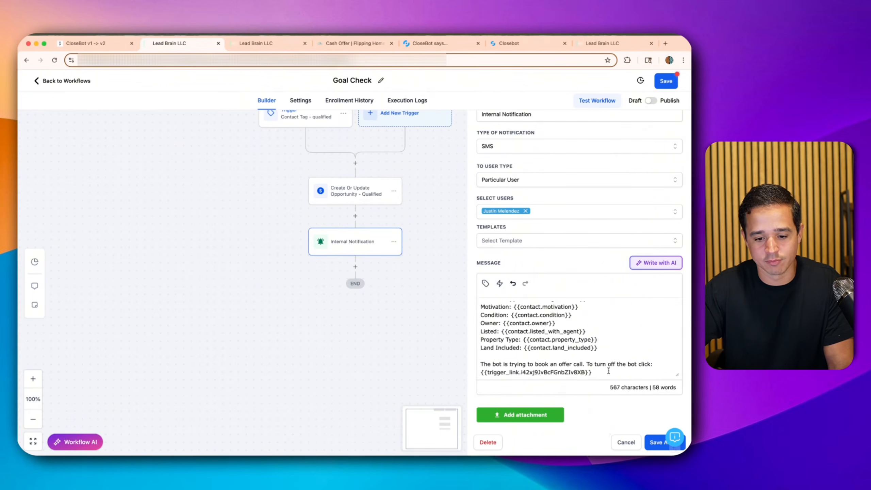
click(648, 446)
- Publish and save Goal Check, then return to the Conversations tab
click(650, 100)
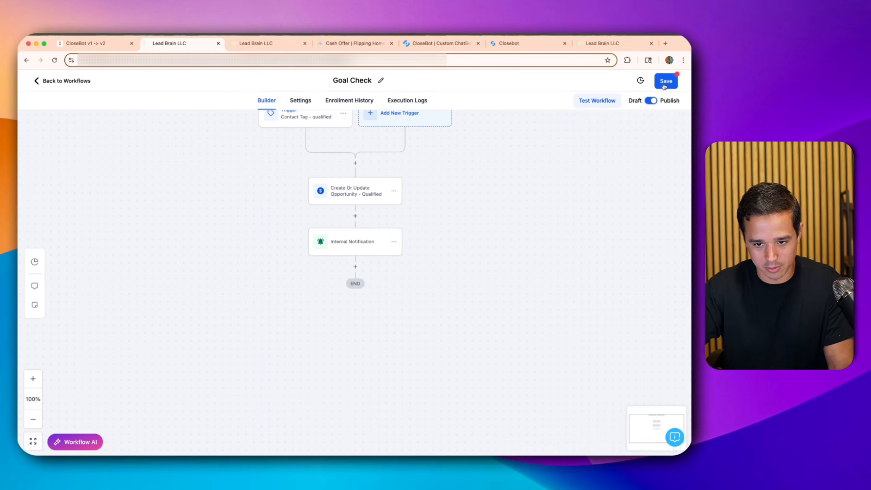
click(665, 81)
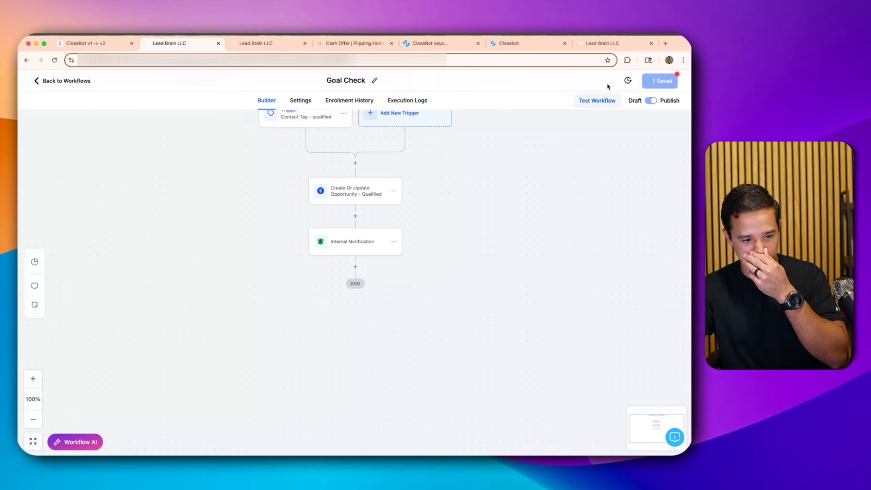
click(258, 43)
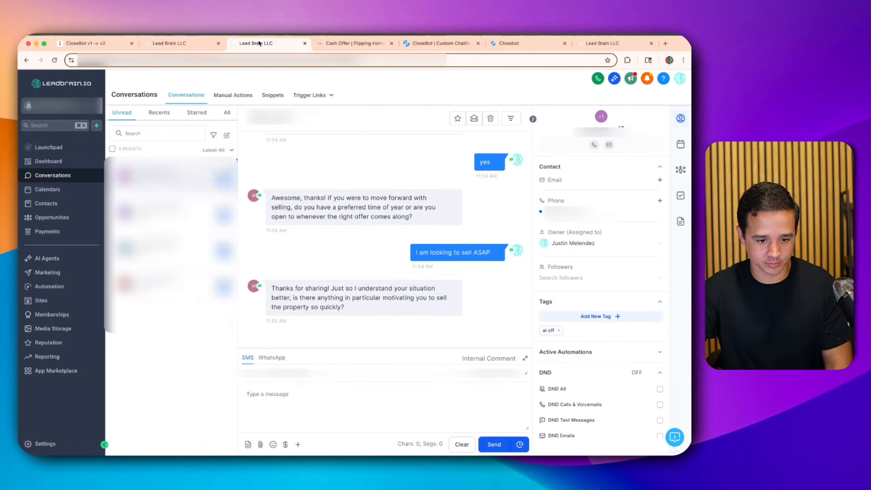
- Send the SMS reply that the home goes to auction next week, then go back to Workflows
click(370, 396)
text(Yeah we are bri)
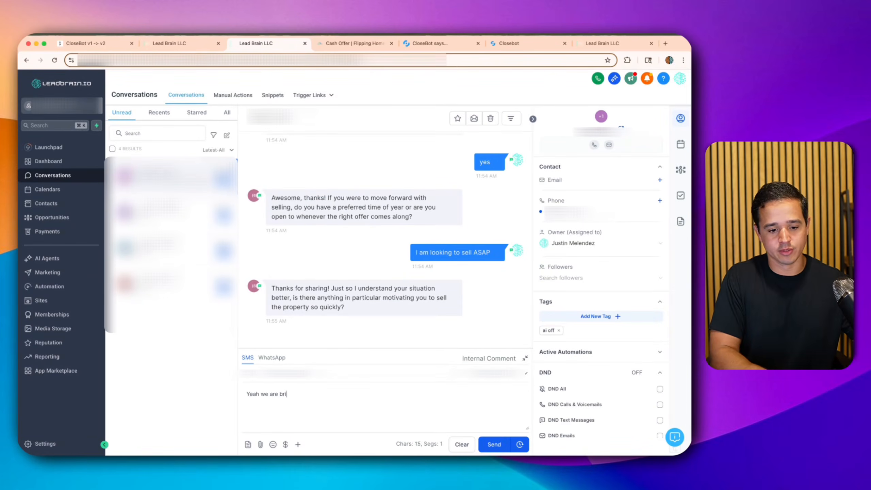
text(ng)
key(BackSpace)
key(BackSpace)
key(BackSpace)
text(e is go)
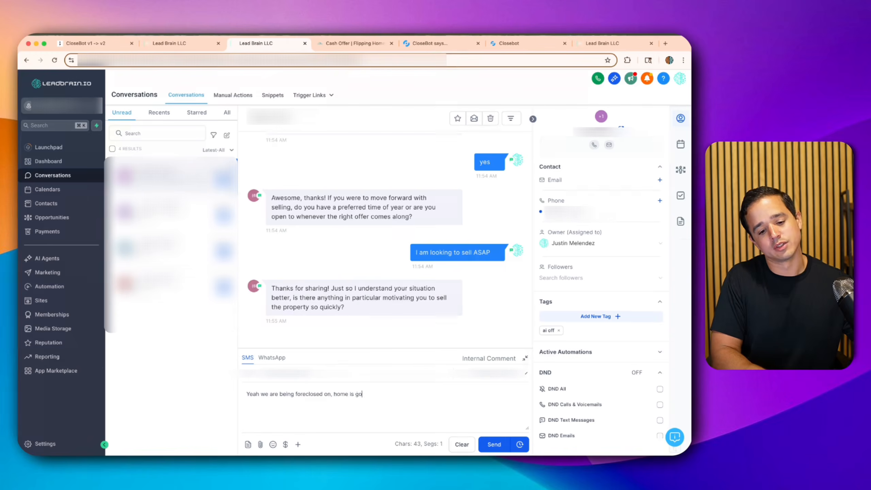
text(ing to auction next wek)
key(Return)
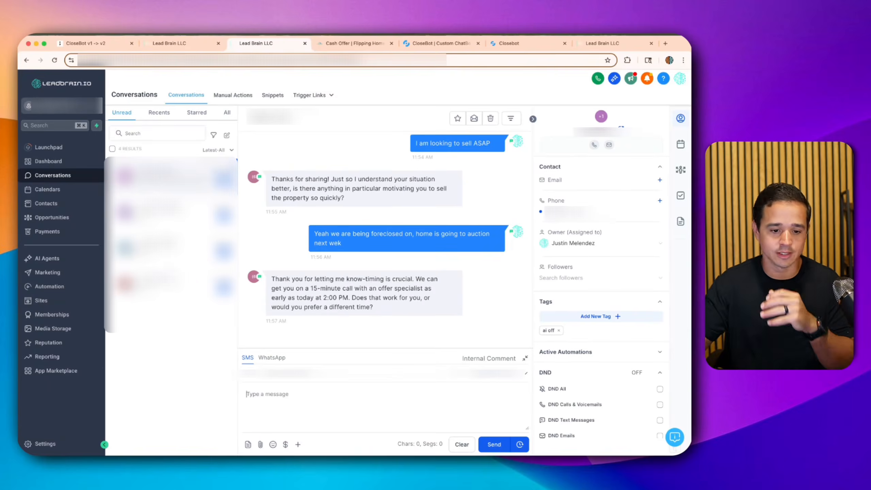
click(169, 42)
click(83, 83)
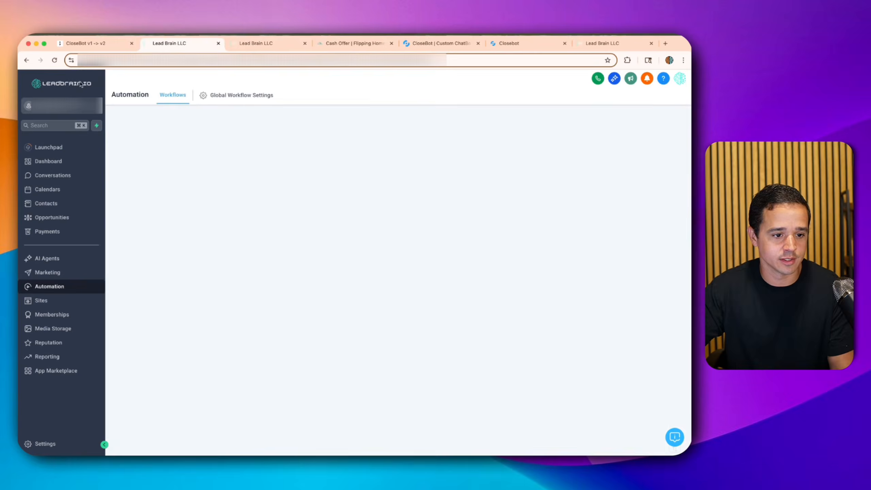
- Open the newest test contact's record, confirm its qualified tag, then return to the conversation
click(42, 203)
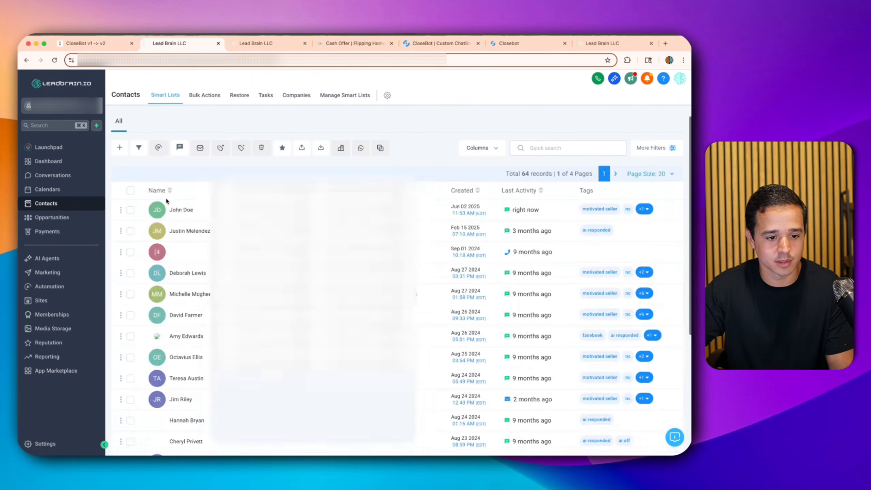
click(181, 209)
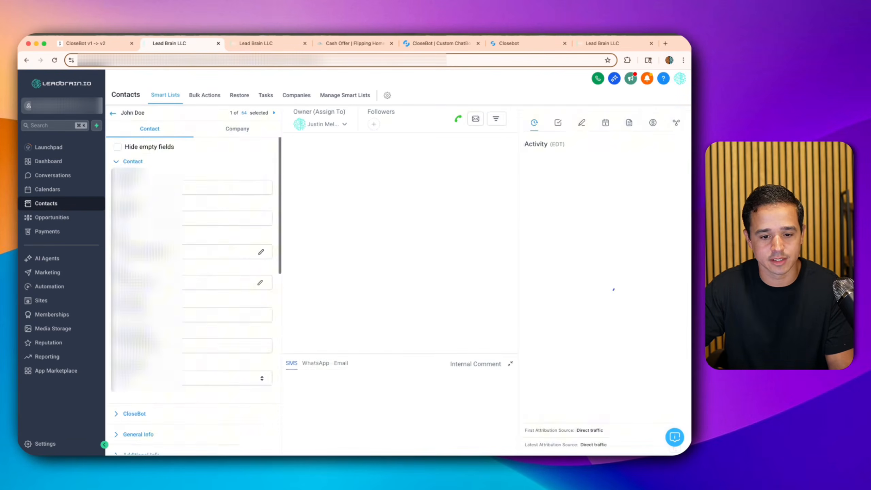
scroll(151, 195, down, 10)
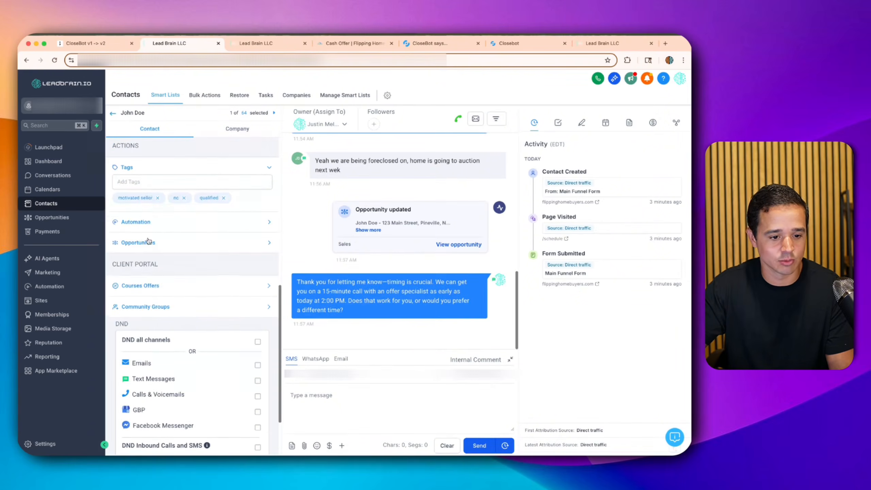
double_click(201, 197)
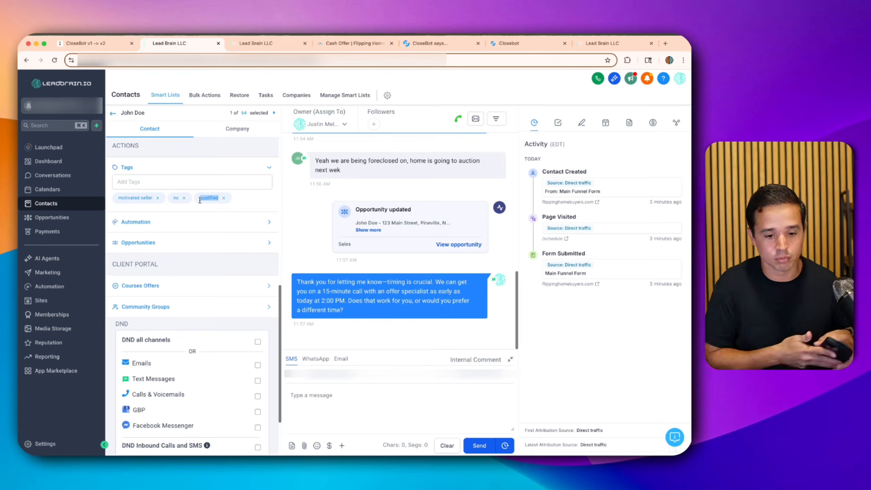
click(274, 44)
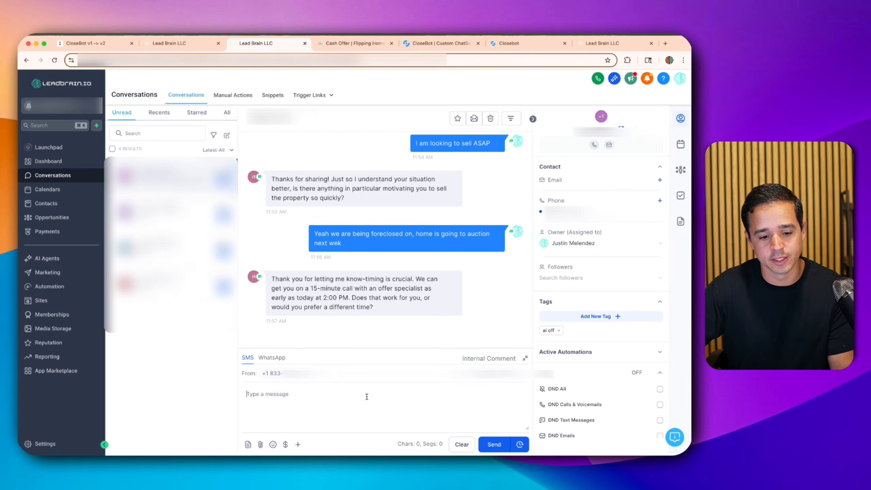
- Accept the call with 'yeah that works', check the bot's appointment confirmation, then open Automation
text(yeah that works)
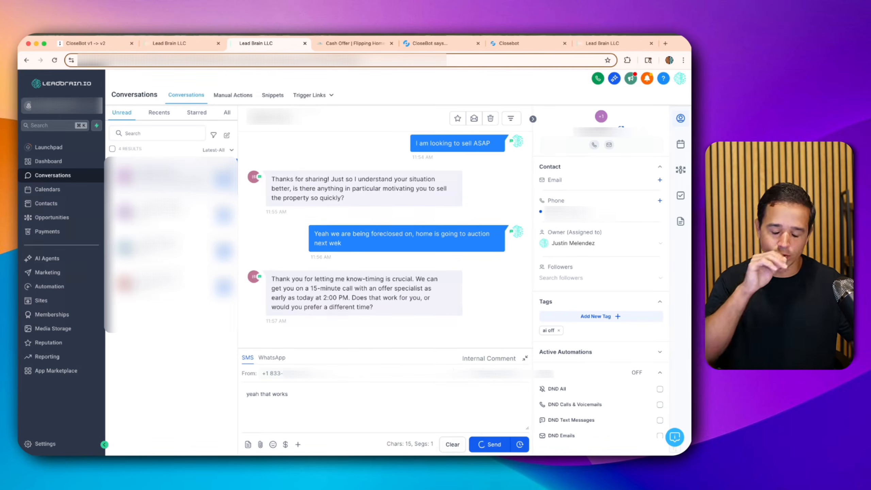
key(Return)
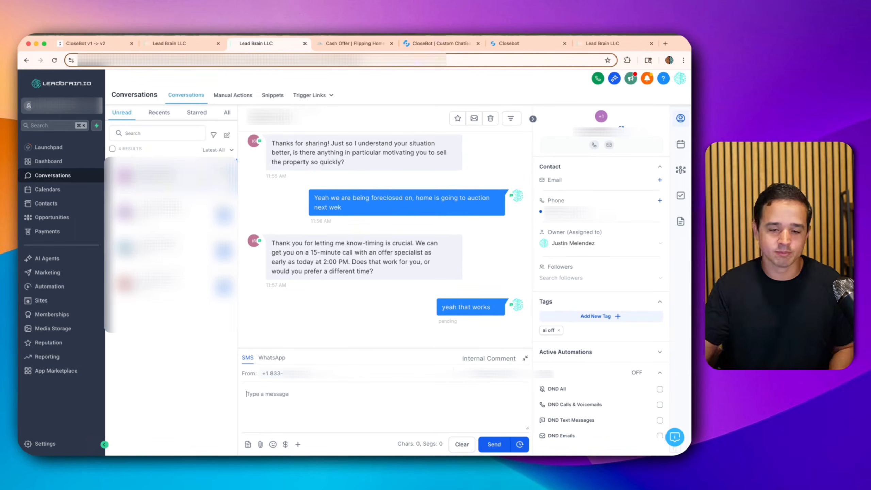
click(198, 47)
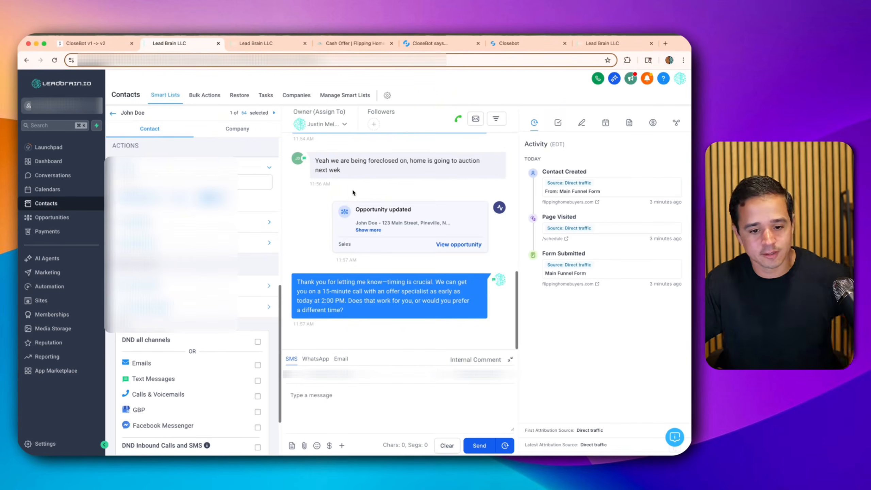
scroll(378, 242, down, 2)
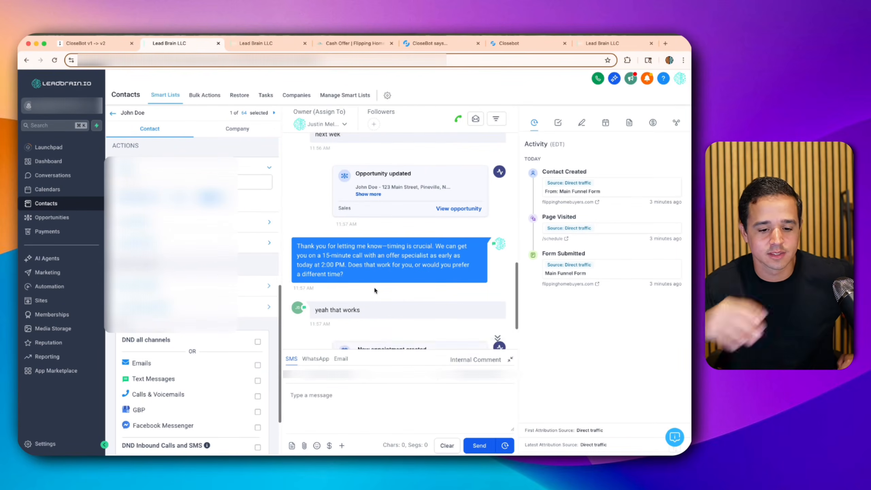
triple_click(374, 287)
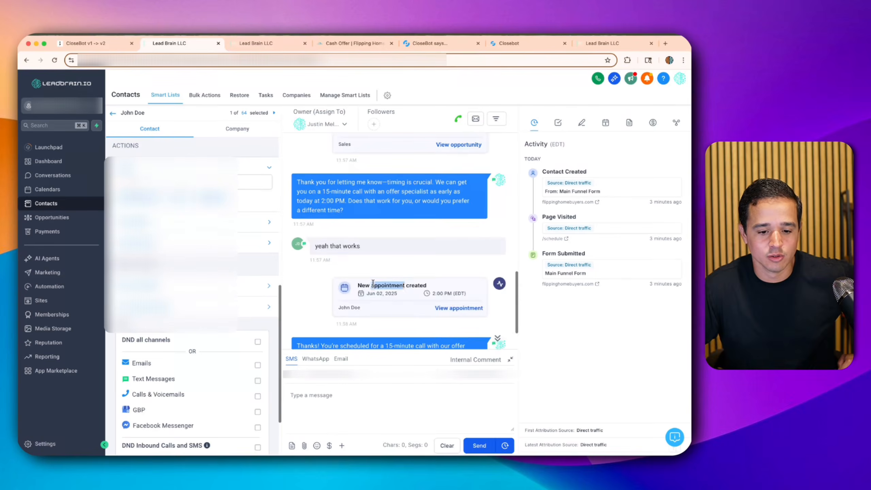
triple_click(408, 301)
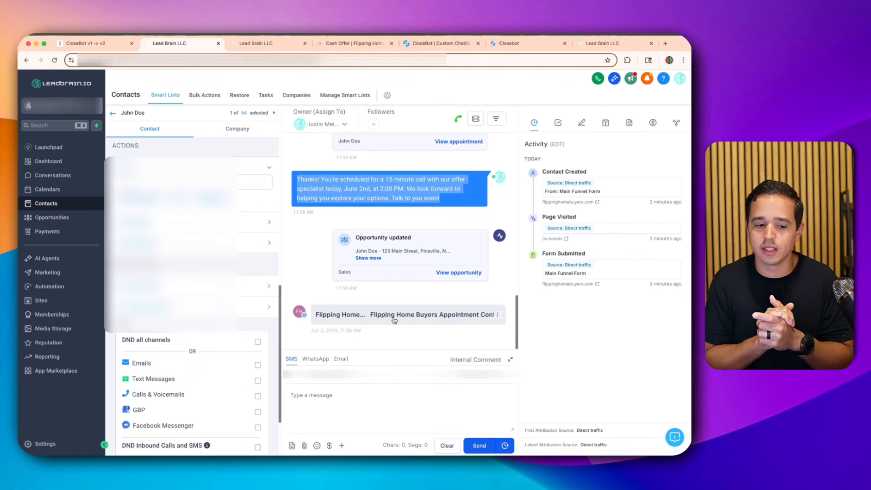
click(57, 285)
- Open No Answer Follow Up in the Lead Brain folder and switch it to Publish
click(183, 276)
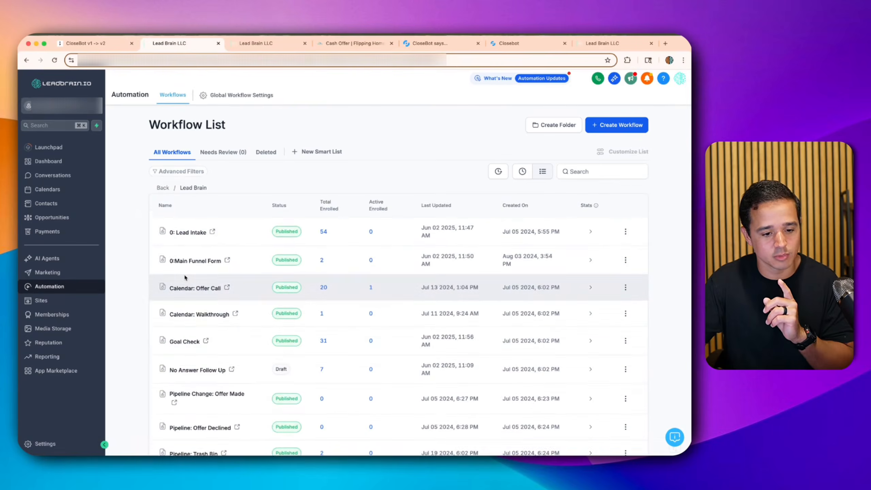
scroll(182, 340, down, 2)
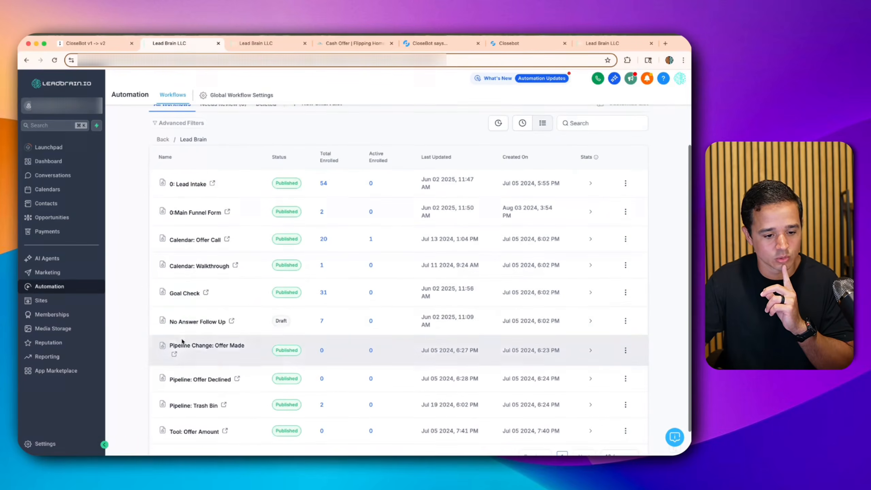
click(191, 322)
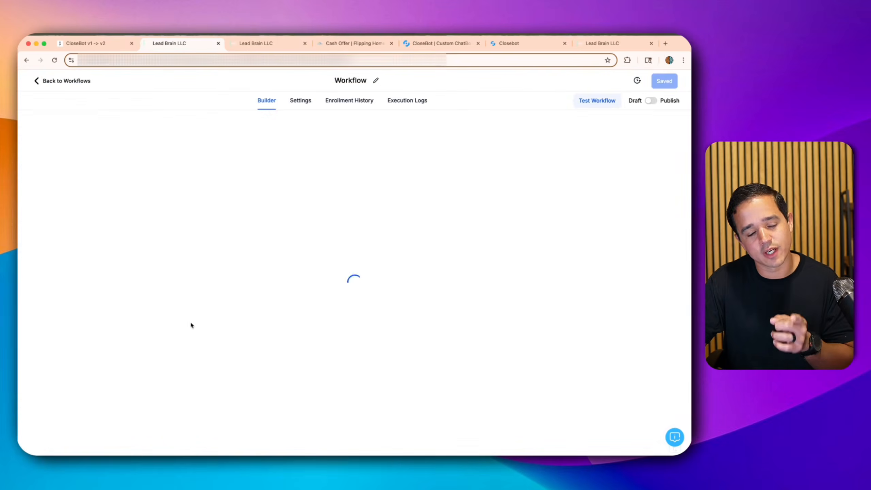
scroll(197, 315, down, 5)
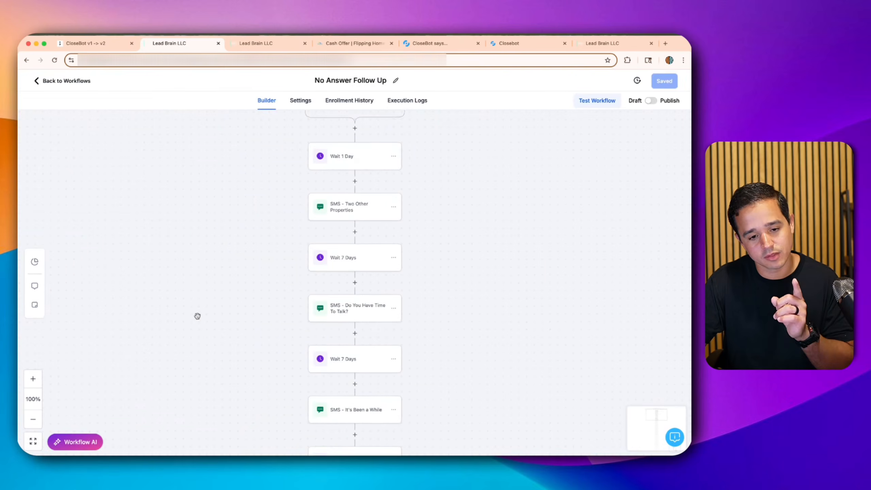
scroll(197, 315, up, 6)
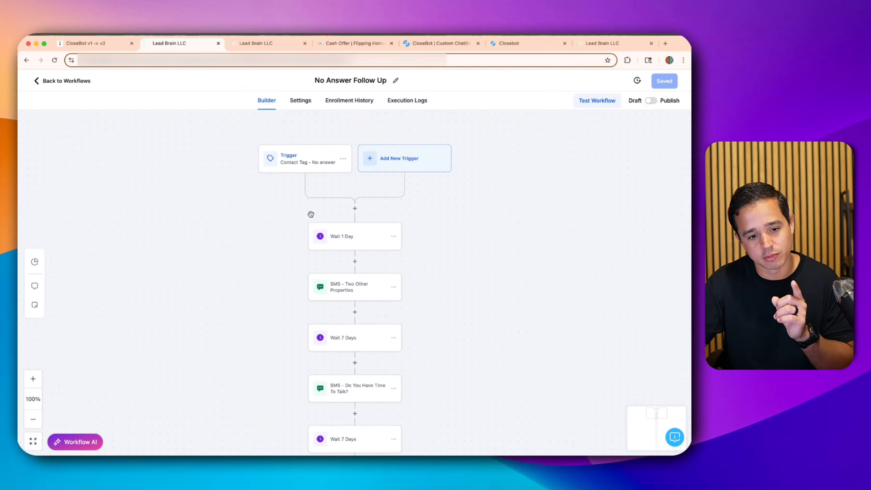
click(650, 103)
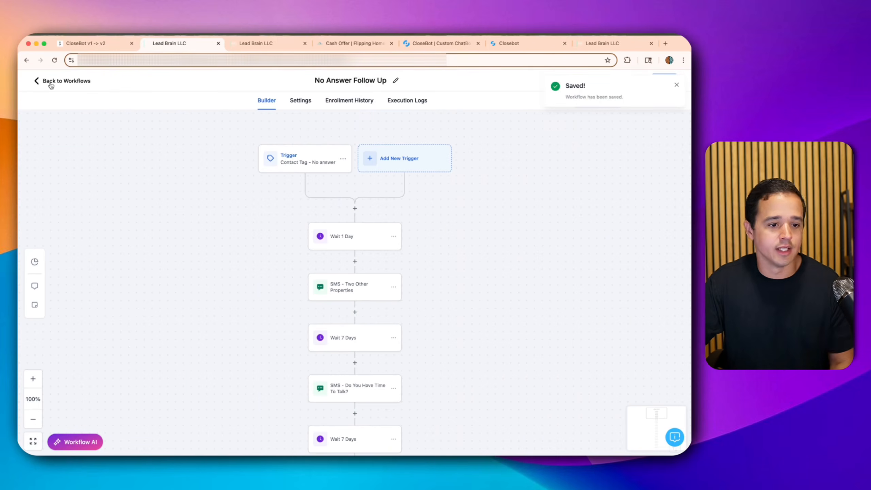
- Open John Doe's contact record from the Contacts list
click(80, 84)
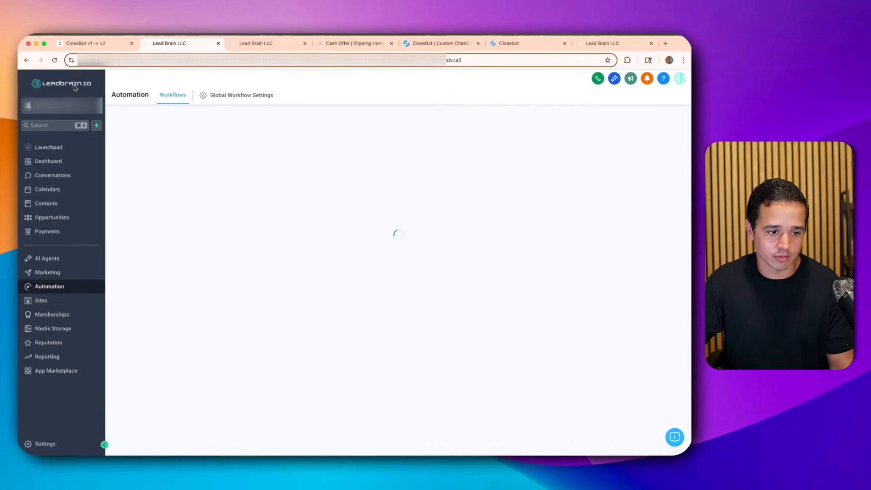
click(54, 203)
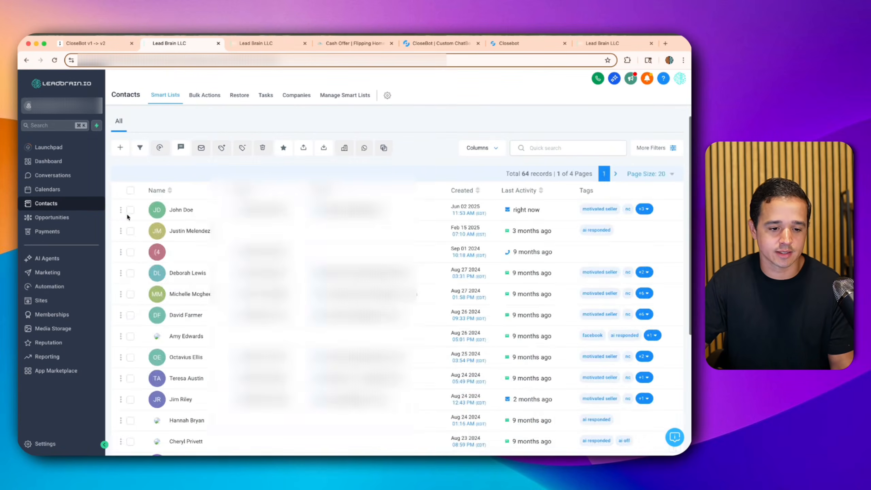
click(185, 210)
scroll(166, 324, down, 6)
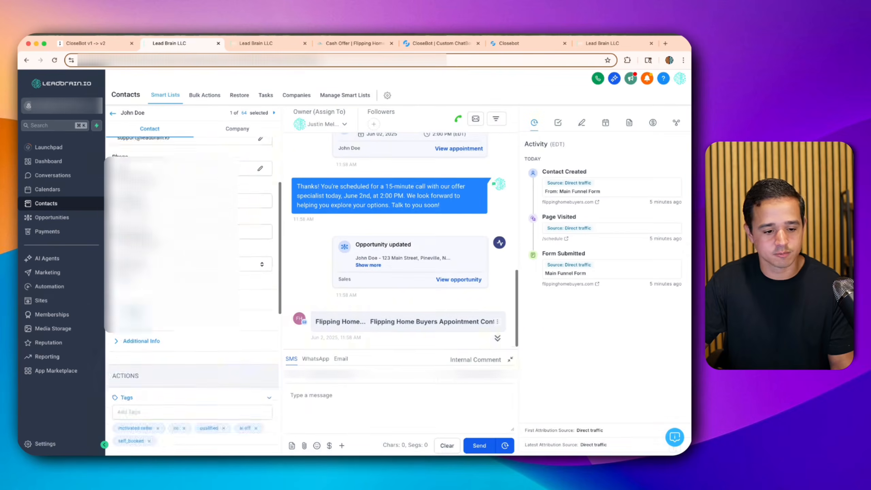
scroll(165, 320, down, 1)
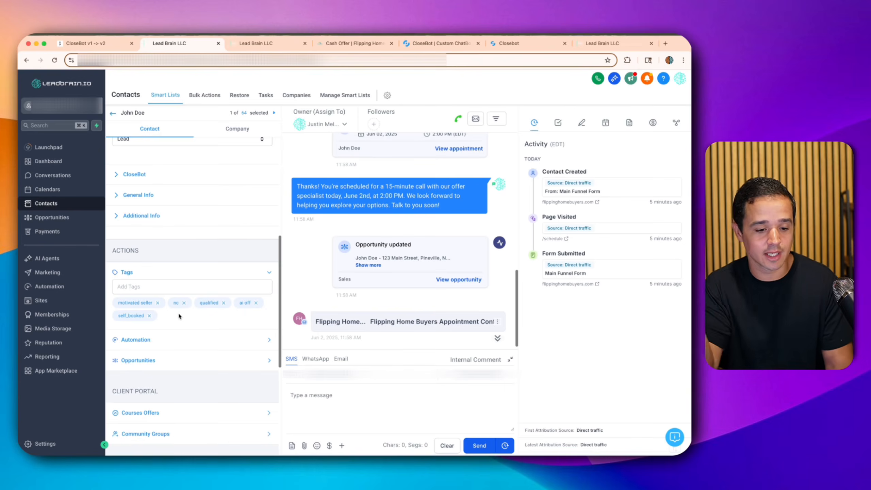
- Check the 'ai' tag suggestions on John Doe without adding any, then go to Closebot
click(189, 286)
text(ai)
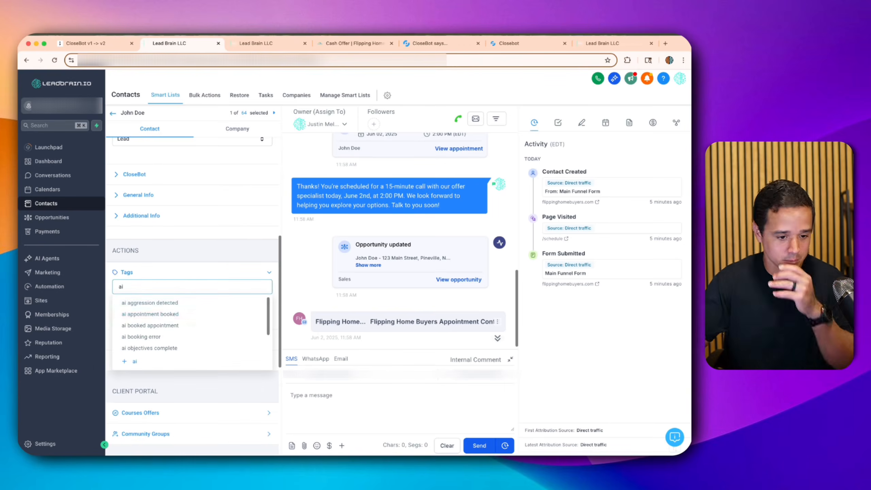
scroll(168, 324, down, 1)
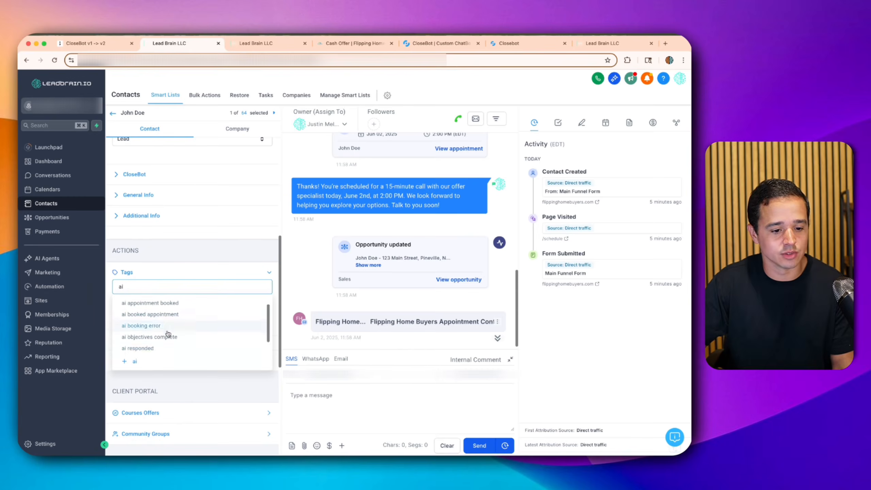
click(177, 273)
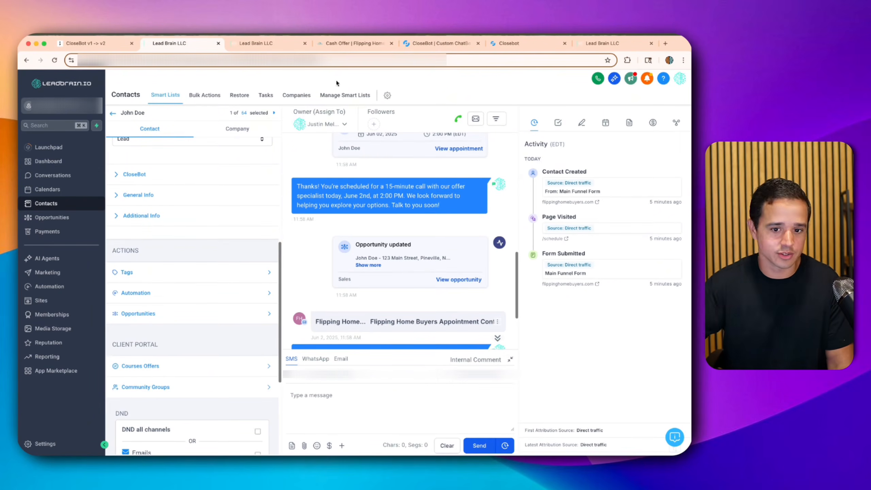
click(508, 43)
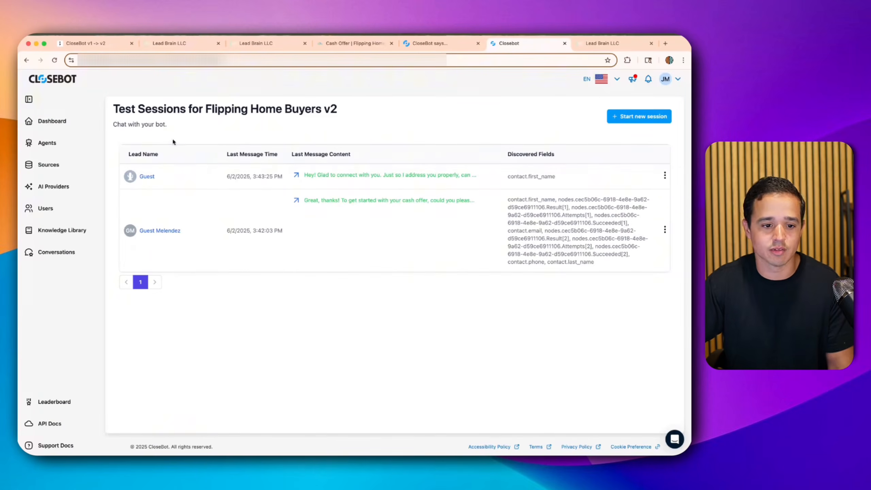
- Search Agents' job flows for 'buye' and open Flipping Home Buyers v2
click(52, 145)
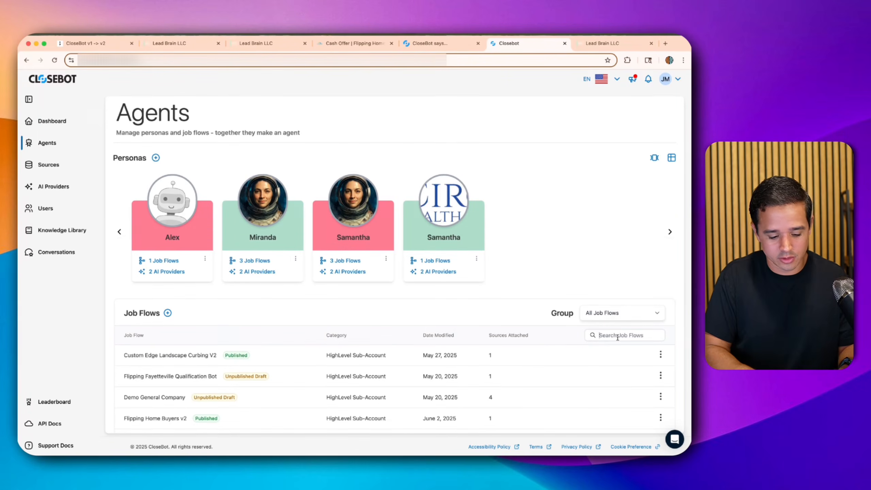
click(617, 336)
text(buye)
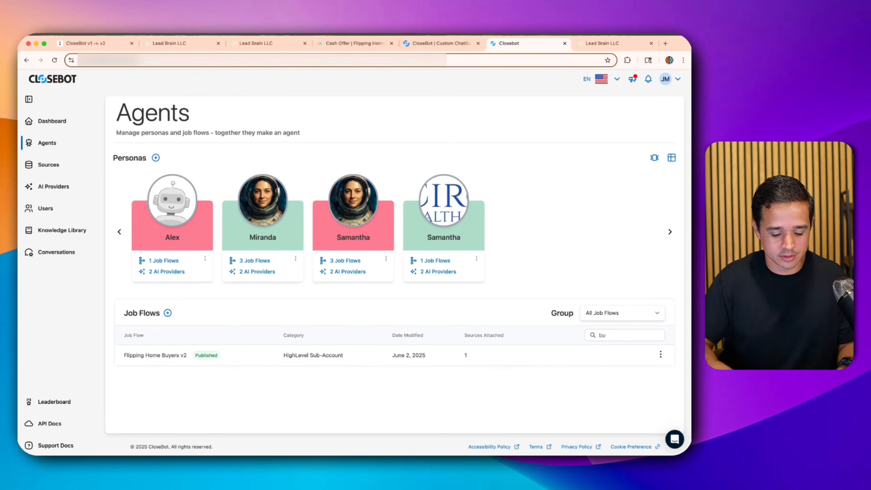
click(167, 361)
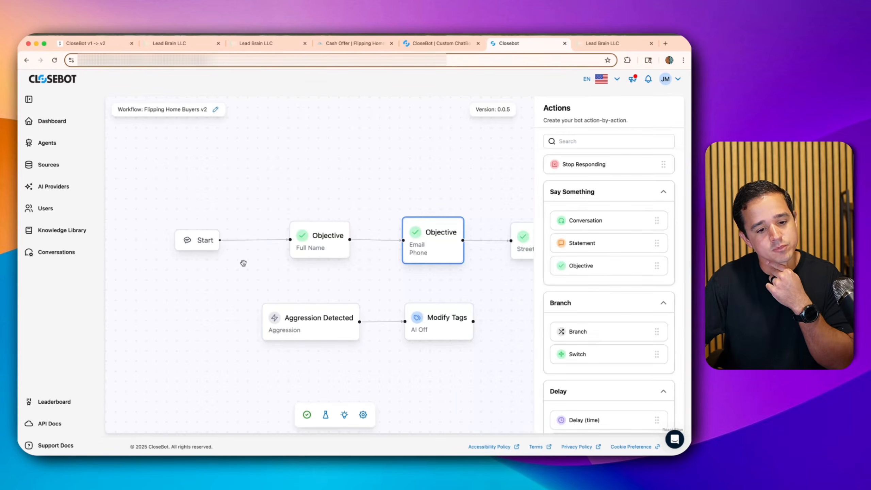
- Shift the Start node left and drop a new Modify Tags step onto the canvas
drag(206, 249, 158, 248)
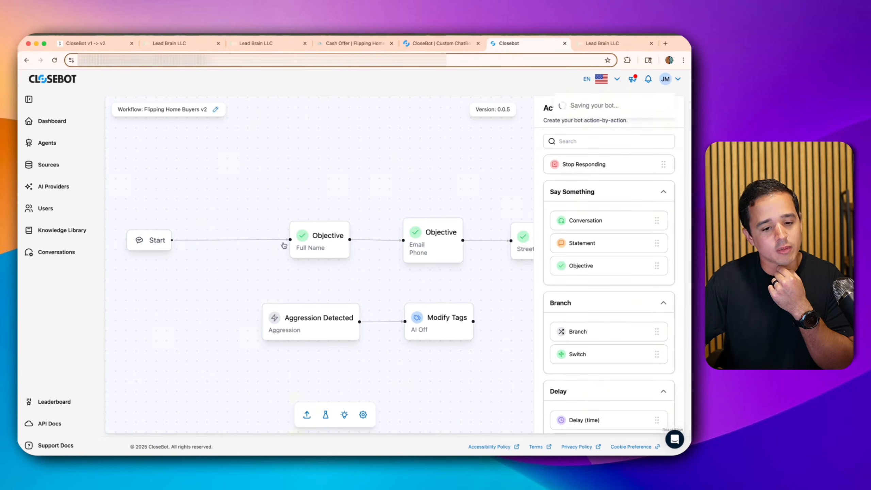
scroll(587, 309, down, 5)
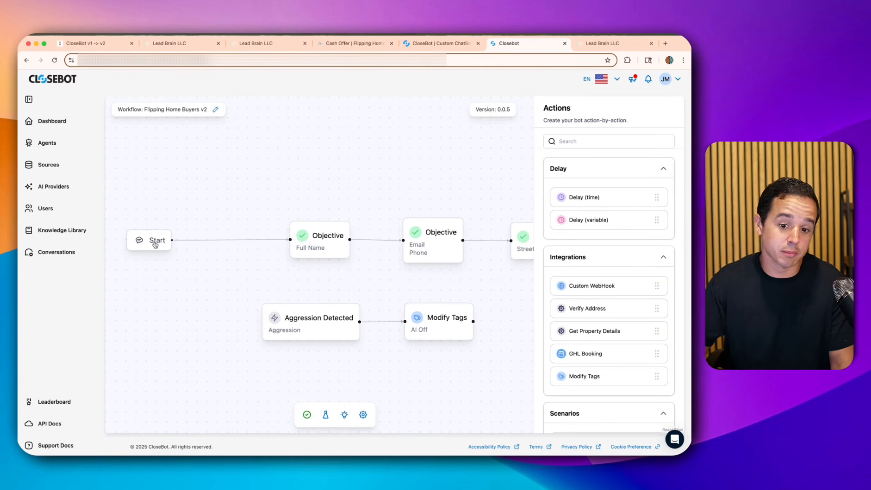
scroll(584, 329, down, 1)
drag(584, 362, 247, 167)
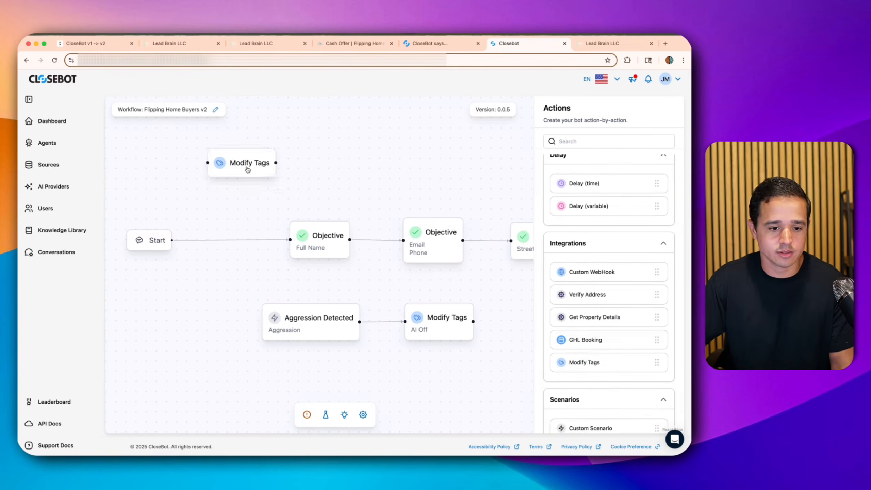
click(248, 167)
- Title the Modify Tags step 'ai responded' and set it to add the tag 'ai responded'
click(608, 160)
text(ai)
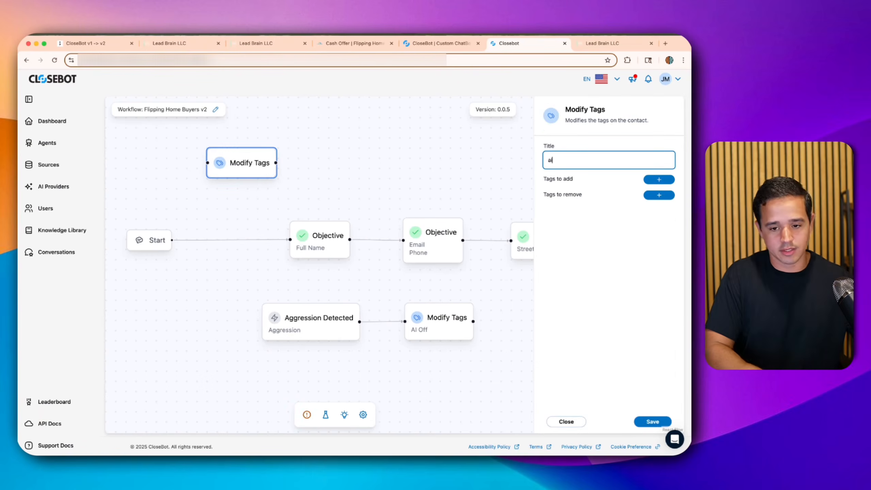
text( responded)
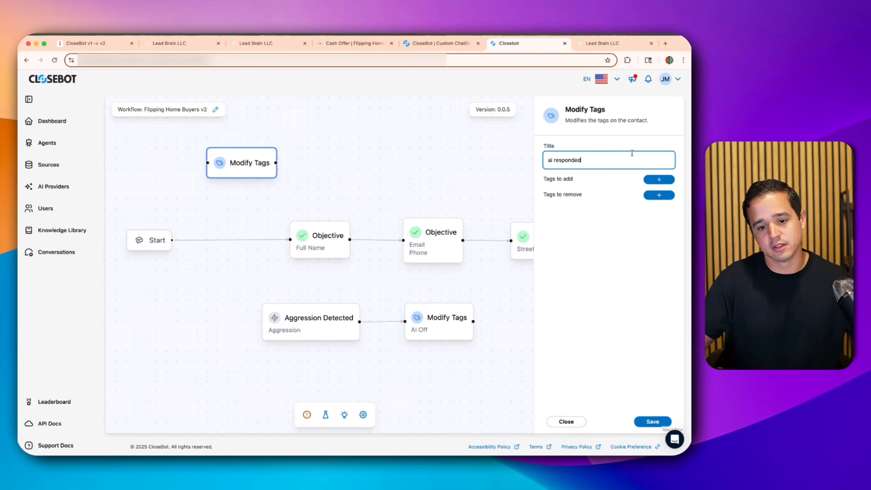
triple_click(600, 156)
key(super+c)
click(657, 179)
click(610, 209)
key(super)
key(super)
click(383, 212)
click(568, 205)
key(super+v)
click(654, 423)
- Wire the ai responded step between Start and Objective, then save and publish the bot
click(241, 240)
key(BackSpace)
drag(237, 159, 195, 239)
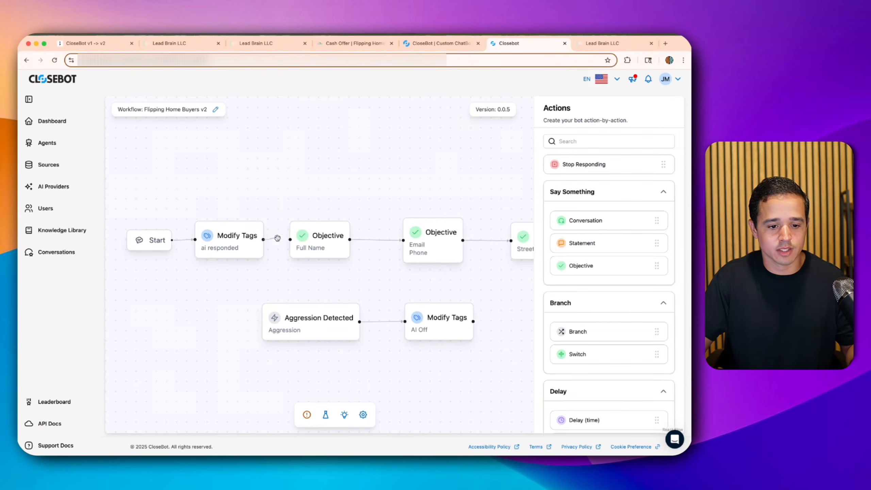
click(307, 414)
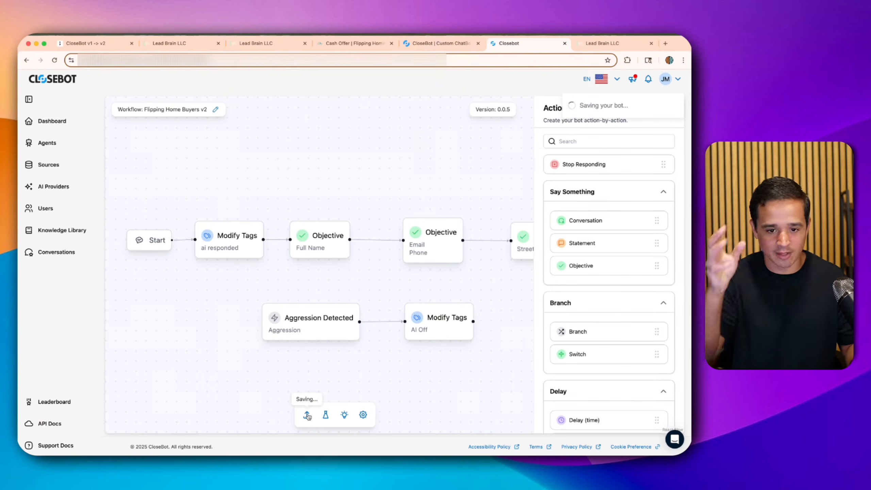
click(344, 415)
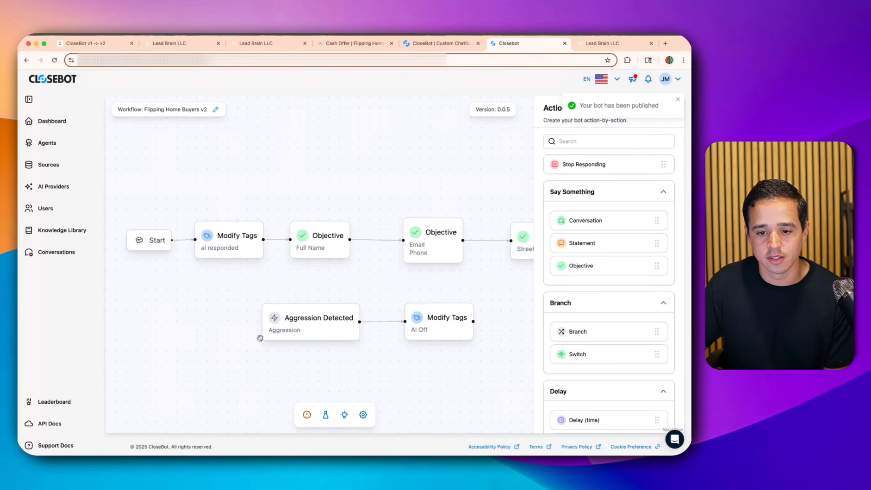
- Create a blank workflow in the Lead Brain folder named 'Tool: Stop Follow Up'
click(50, 144)
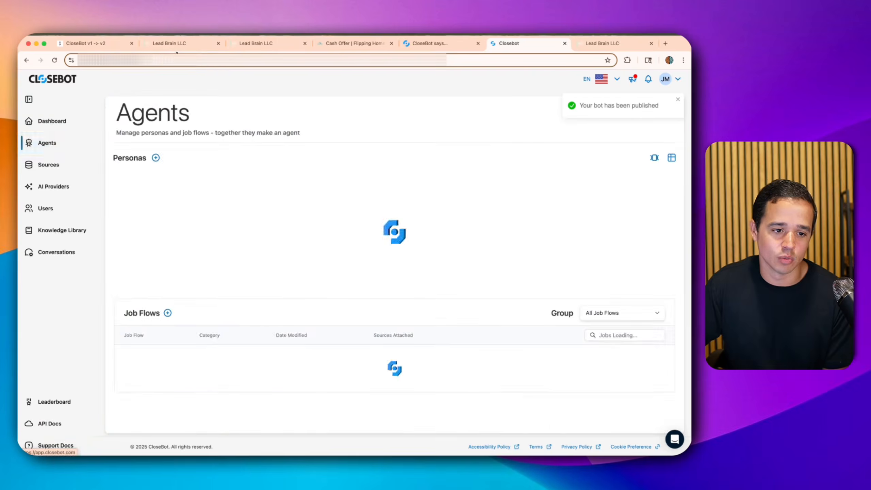
click(185, 47)
click(52, 286)
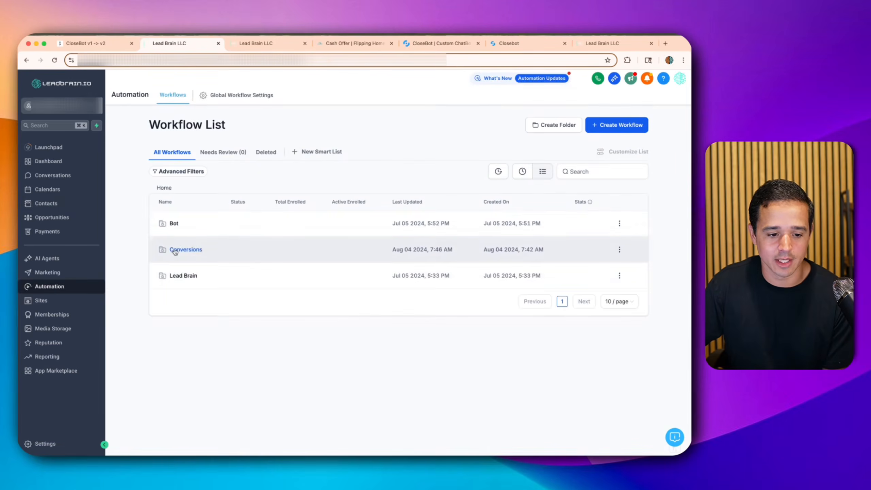
click(177, 276)
click(613, 125)
click(595, 157)
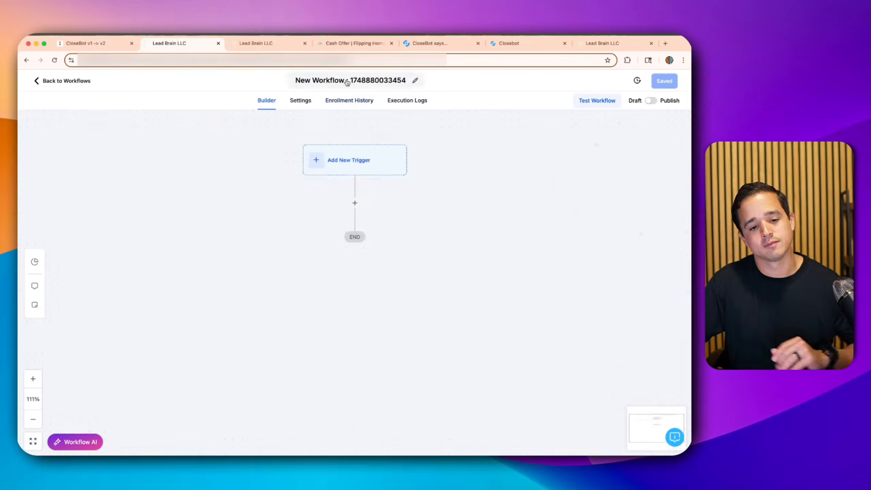
click(347, 78)
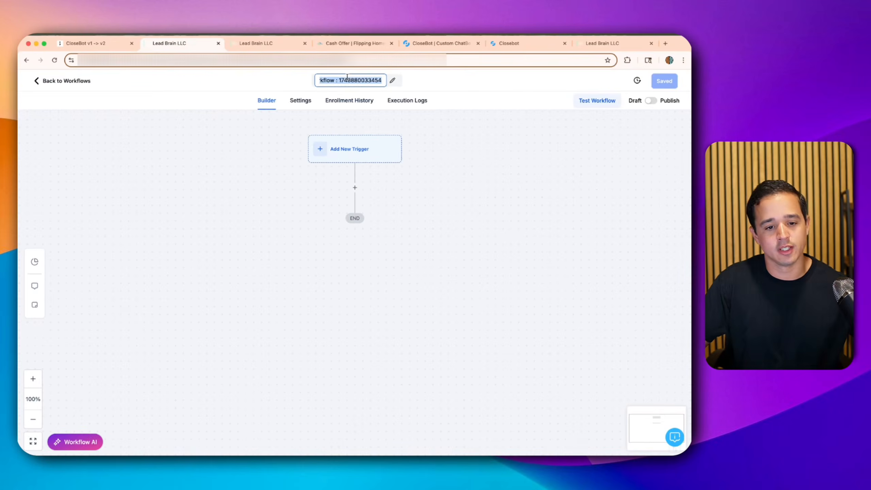
text(Stop Foll)
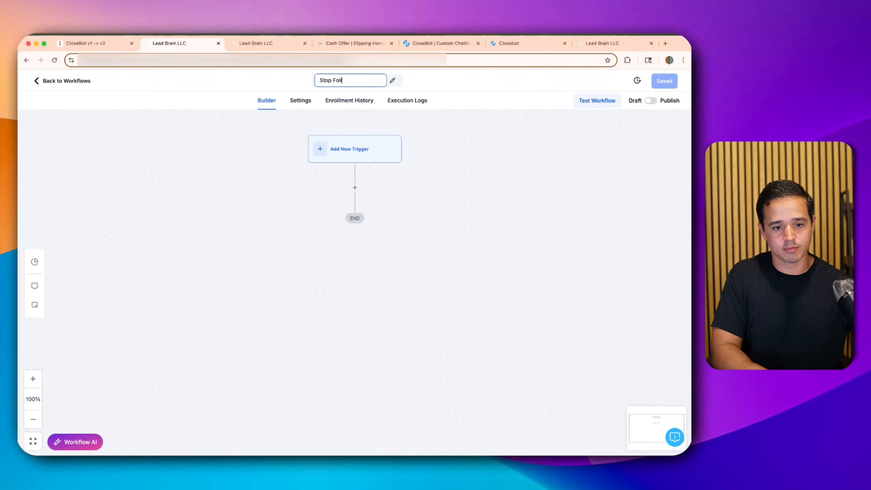
text(ow Up)
key(super+Left)
text(Tool:)
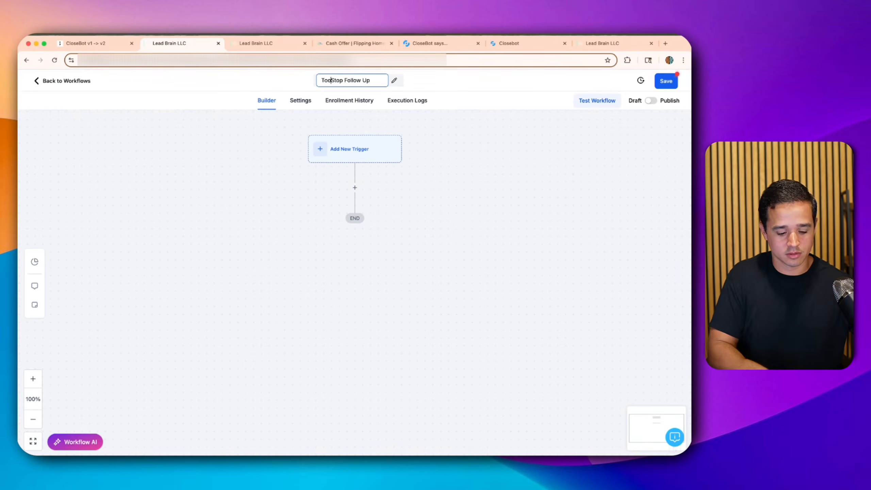
- Add a Contact Tag trigger '- ai responded' firing when the ai responded tag is added
click(349, 149)
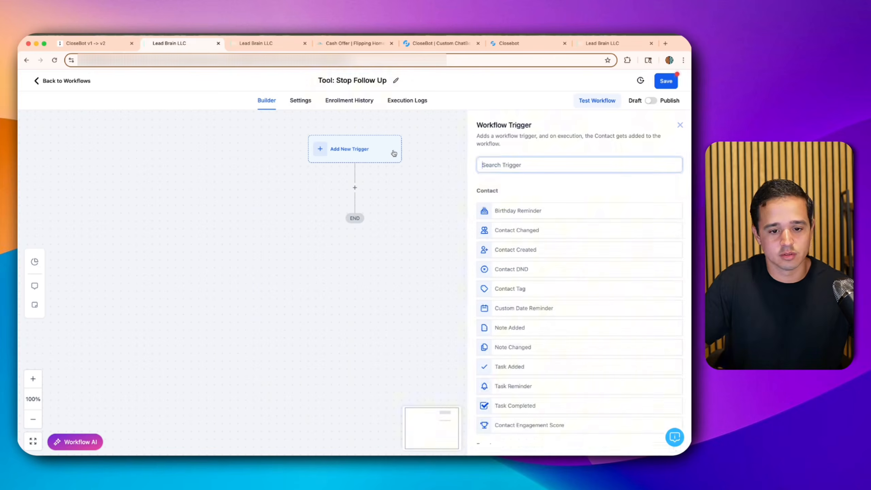
text(tag)
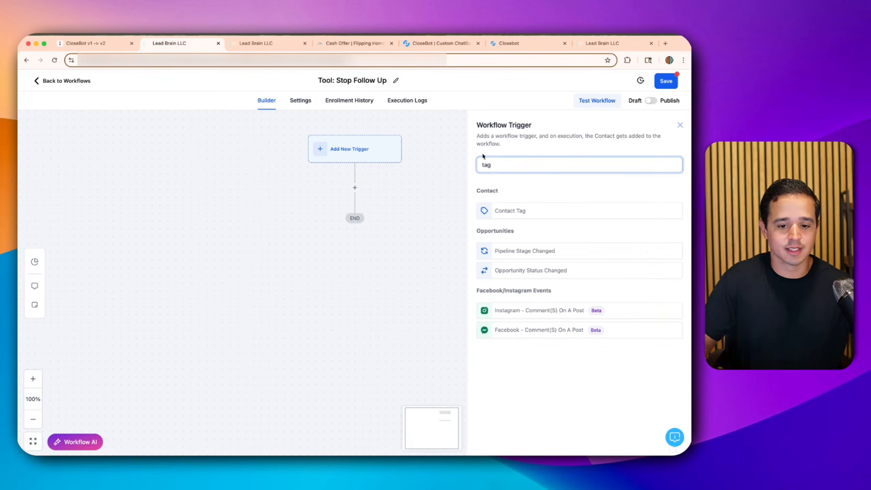
click(529, 210)
click(433, 209)
text(- a)
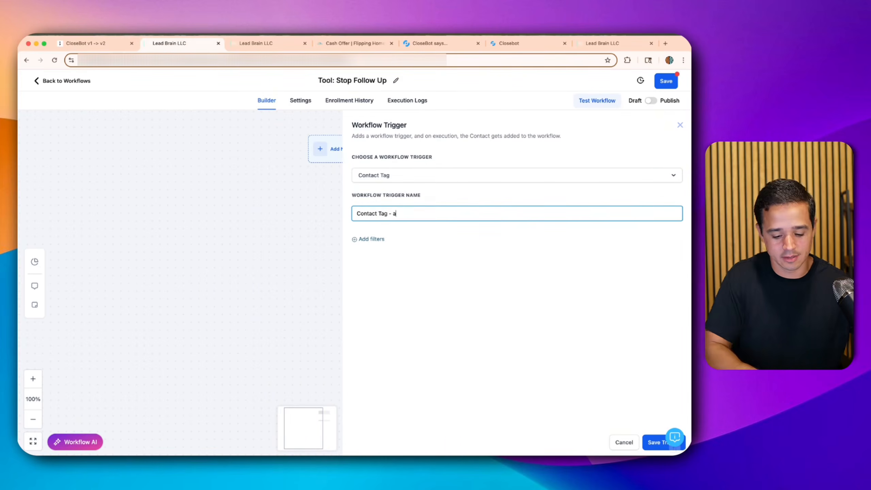
text(i responded)
click(360, 241)
click(369, 249)
click(372, 301)
click(540, 250)
text(ai re)
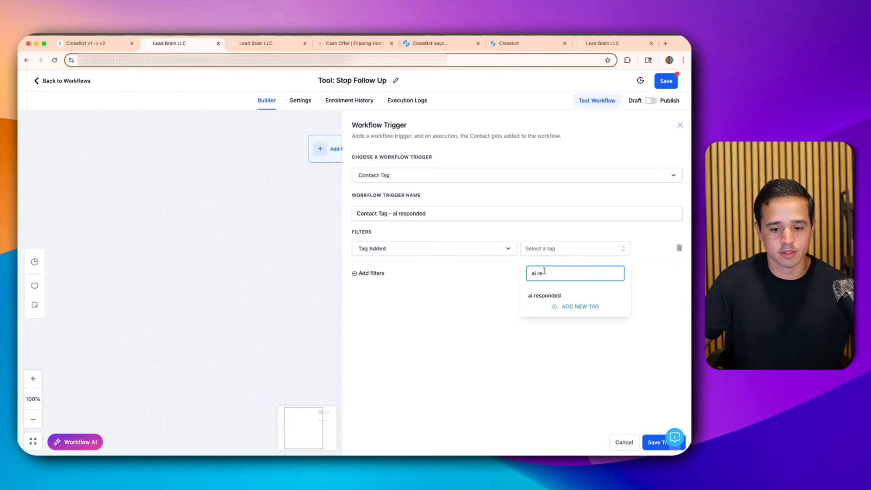
click(549, 299)
click(655, 445)
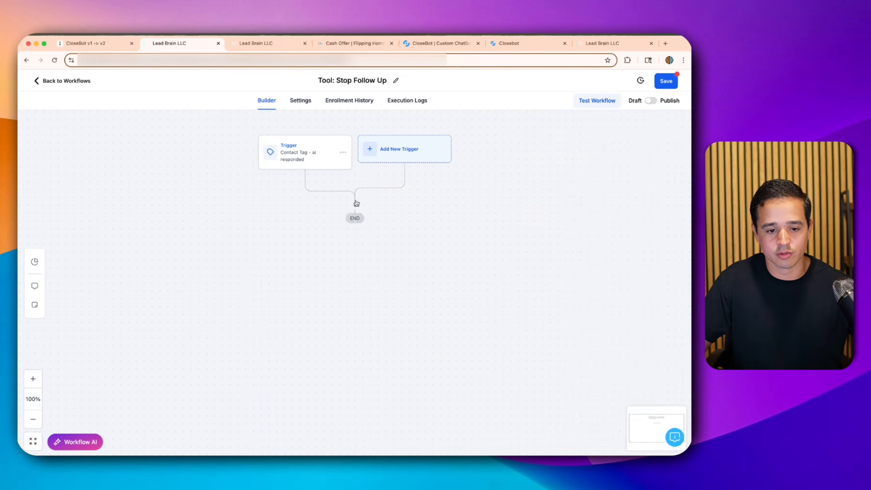
- Add a Remove From Workflow action targeting the No Answer Follow Up workflow
click(355, 204)
text(rem)
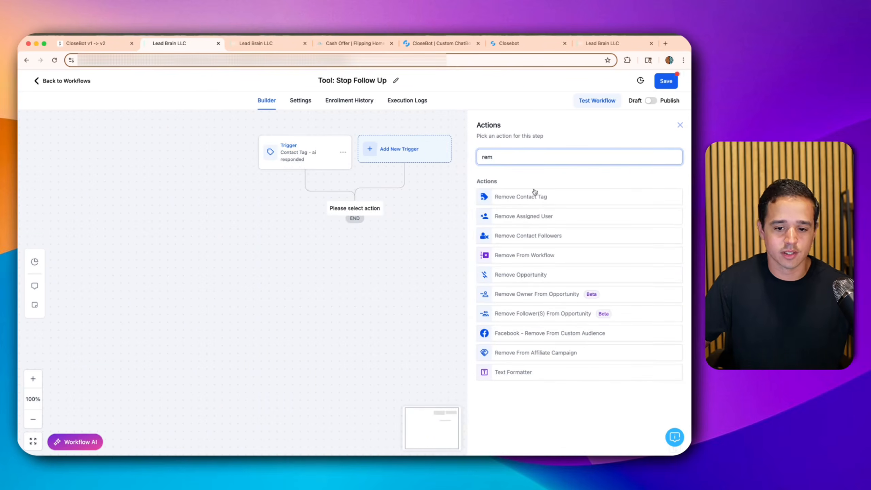
click(549, 257)
click(508, 207)
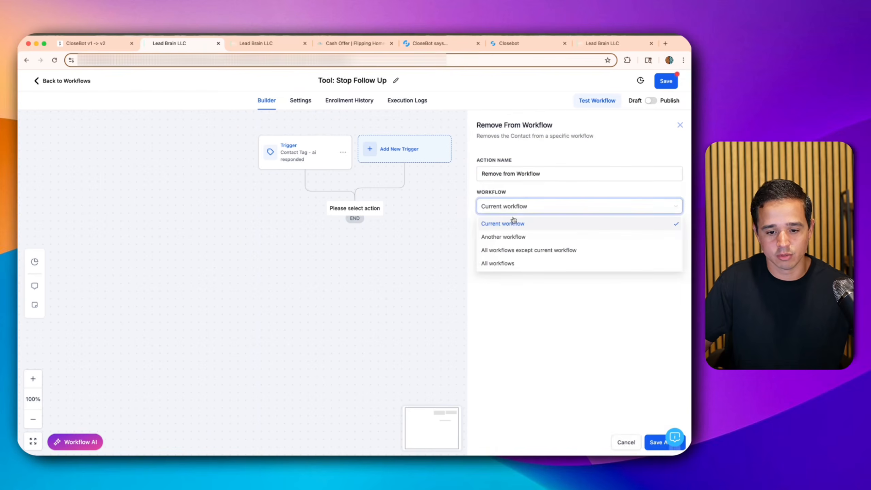
click(503, 236)
click(490, 228)
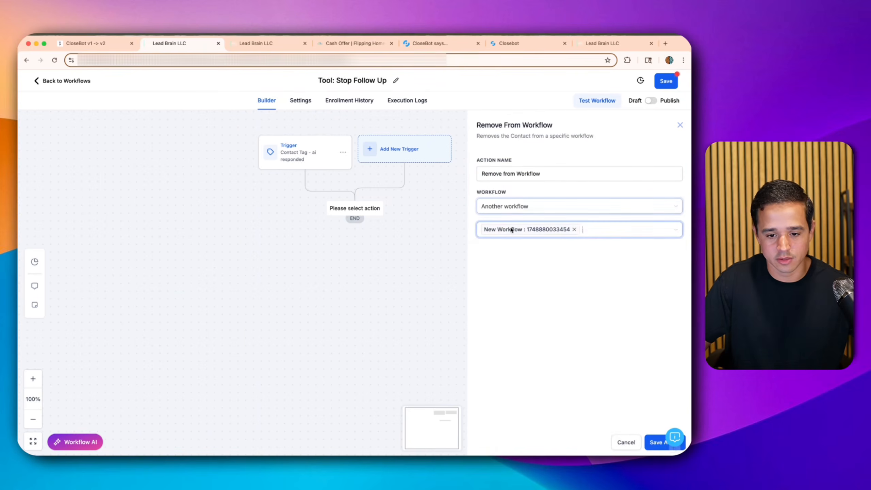
click(574, 230)
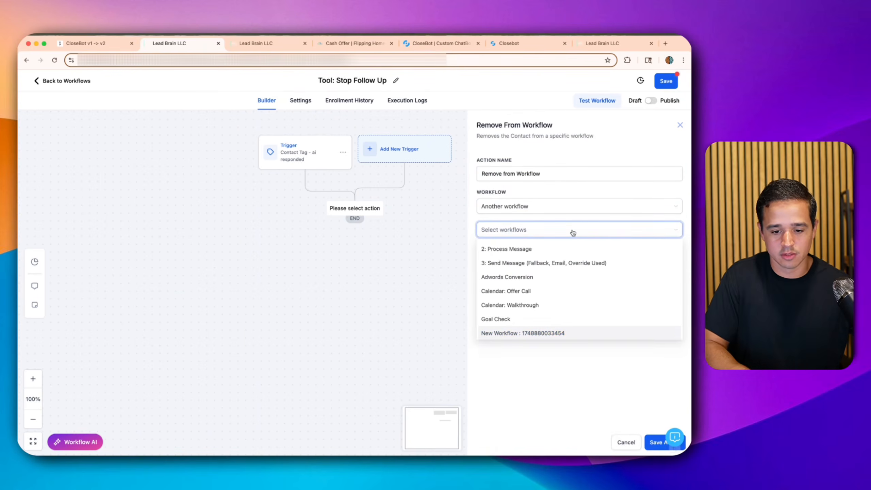
text(foll)
key(BackSpace)
key(BackSpace)
text(ll)
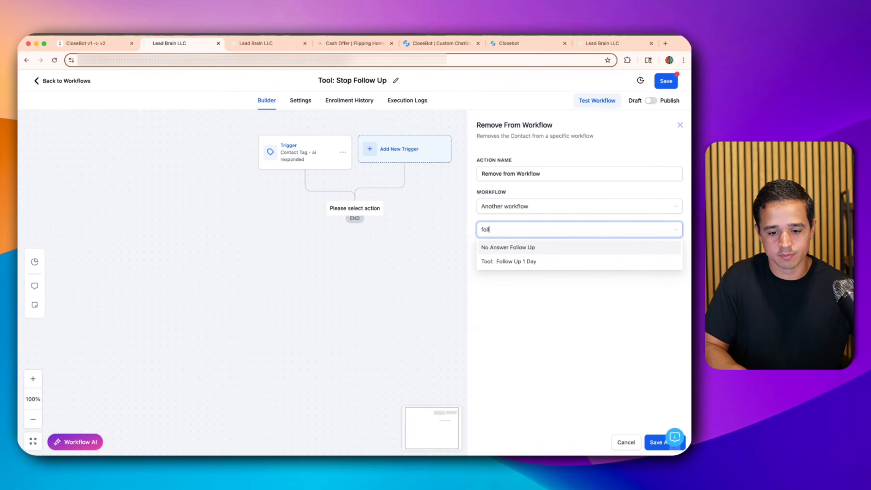
click(526, 253)
click(614, 432)
click(650, 441)
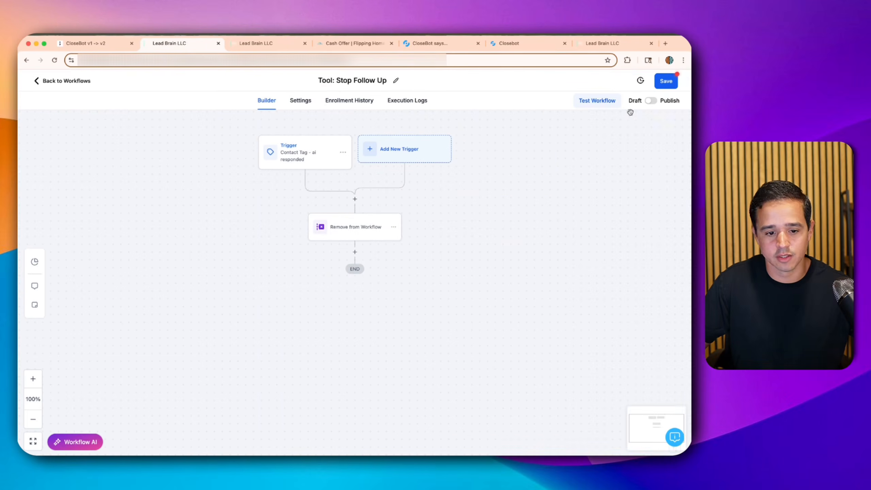
- Rename the Remove From Workflow action to reference No Answer
click(344, 225)
click(569, 174)
text(-)
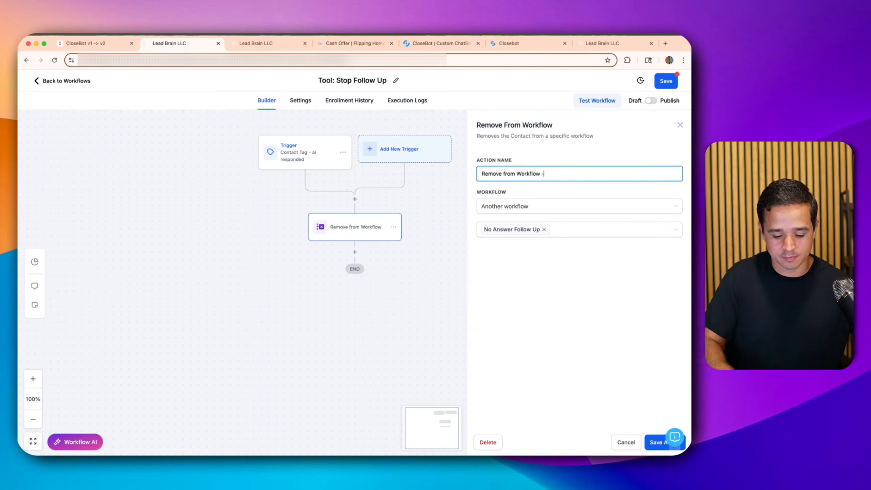
text( No asn)
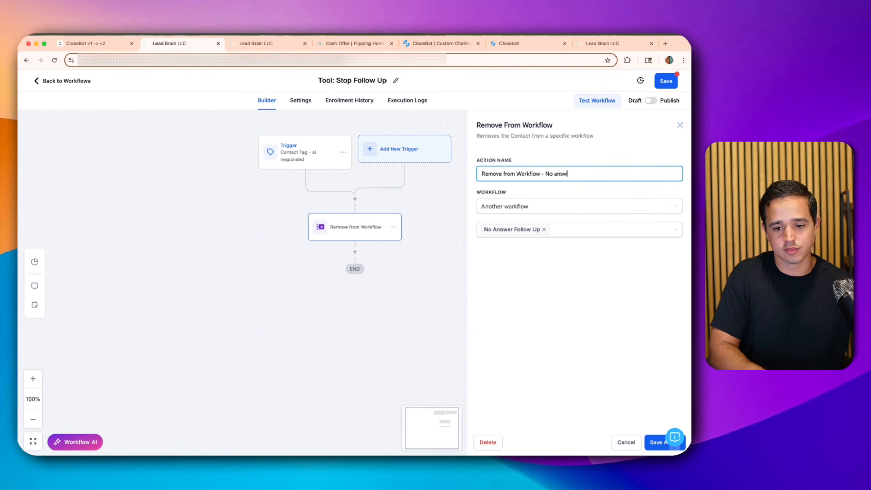
key(BackSpace)
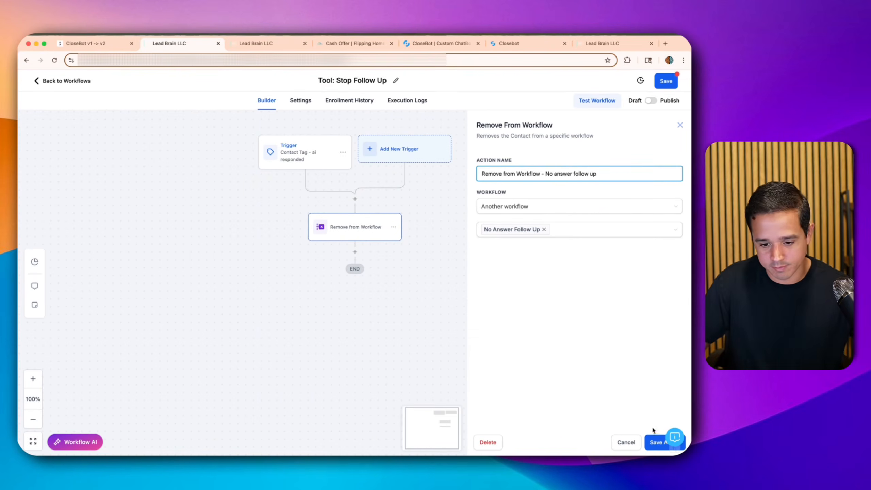
click(649, 438)
- Publish and save the Tool: Stop Follow Up workflow, then return to the workflow list
click(650, 100)
click(665, 82)
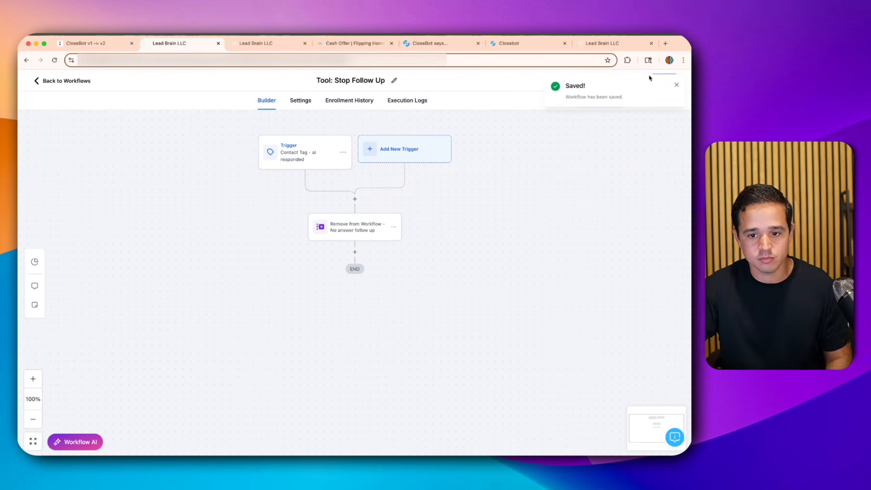
click(676, 86)
click(72, 82)
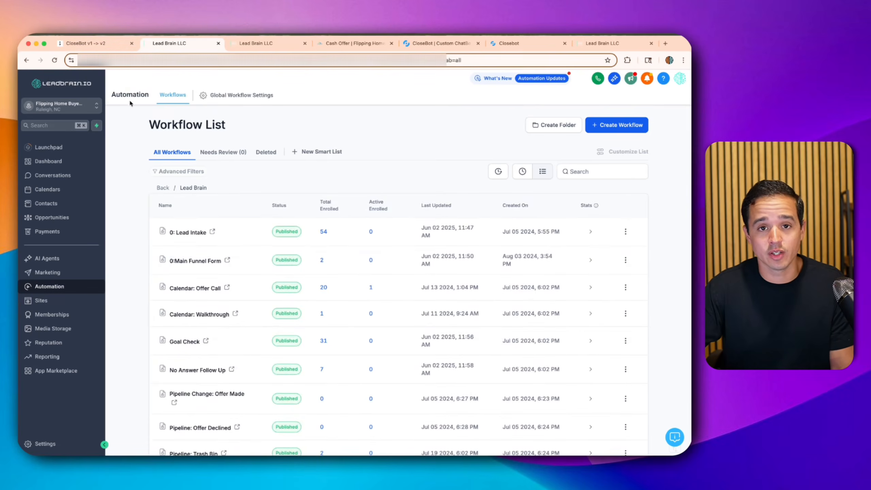
- Switch to the CloseBot v1 -> v2 whiteboard showing the Current struggles list
click(85, 45)
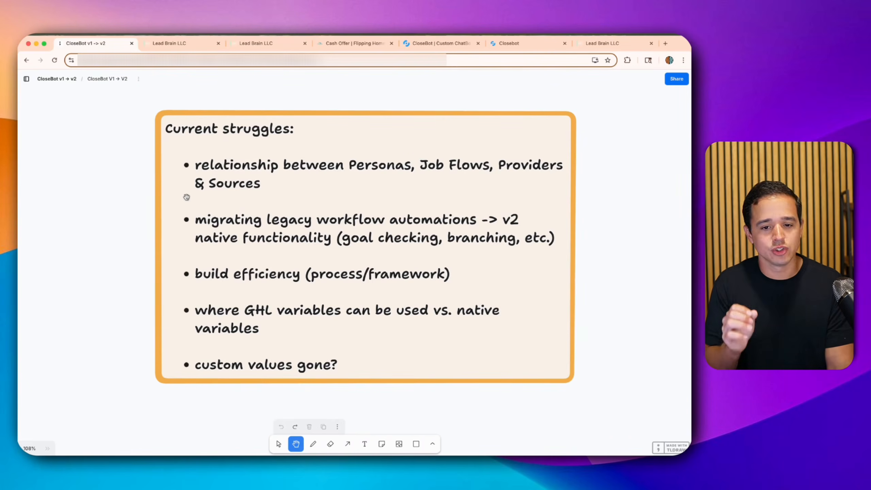
- Copy the share link for the Flipping Home Buyers v2 agent with persona Alex
click(534, 44)
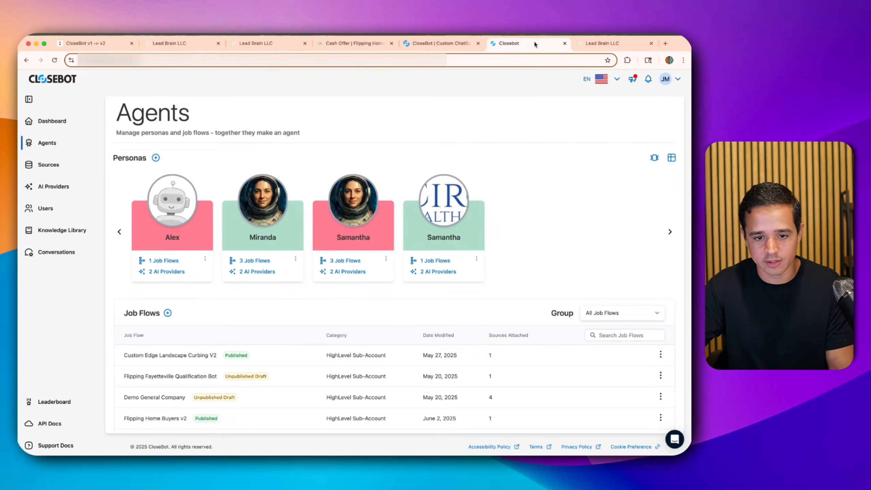
scroll(259, 359, down, 1)
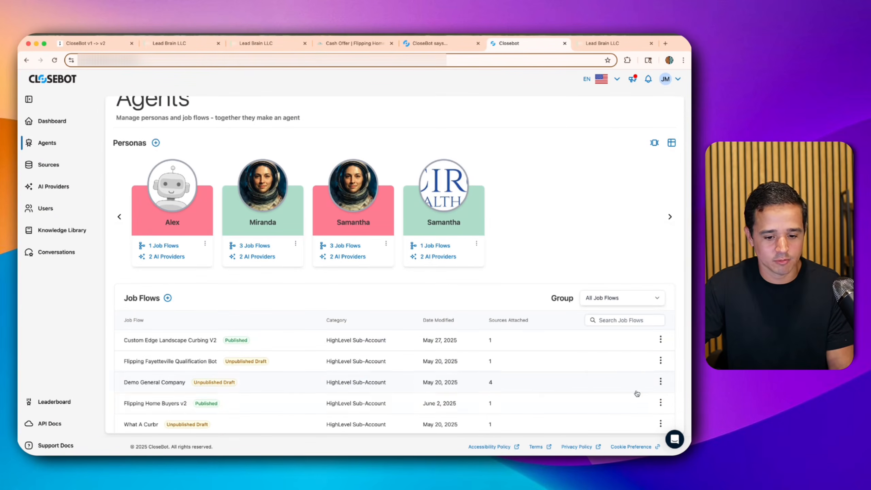
click(659, 403)
click(622, 370)
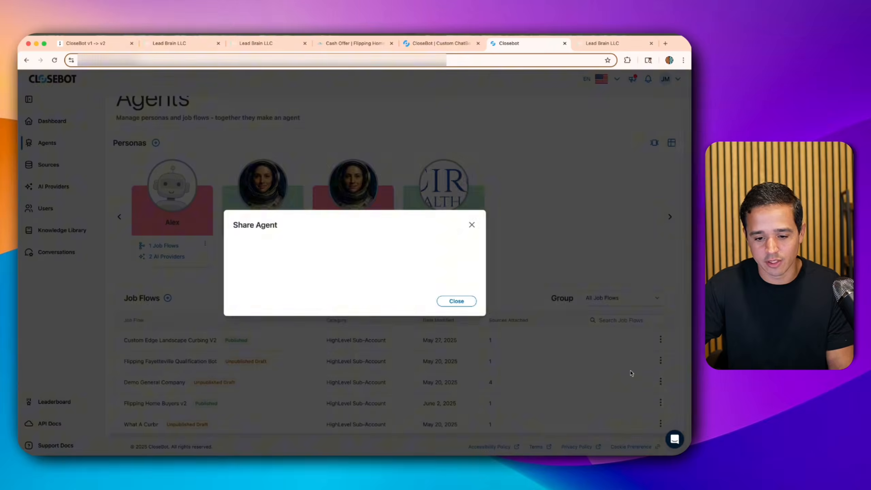
click(464, 309)
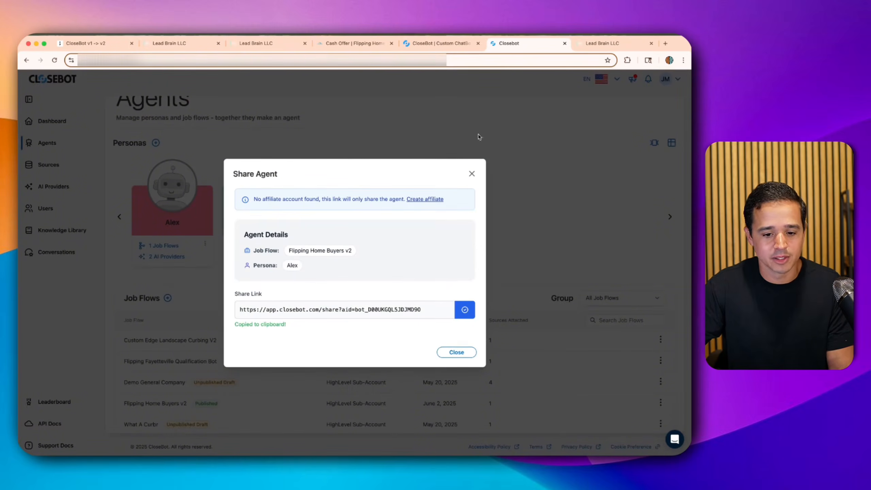